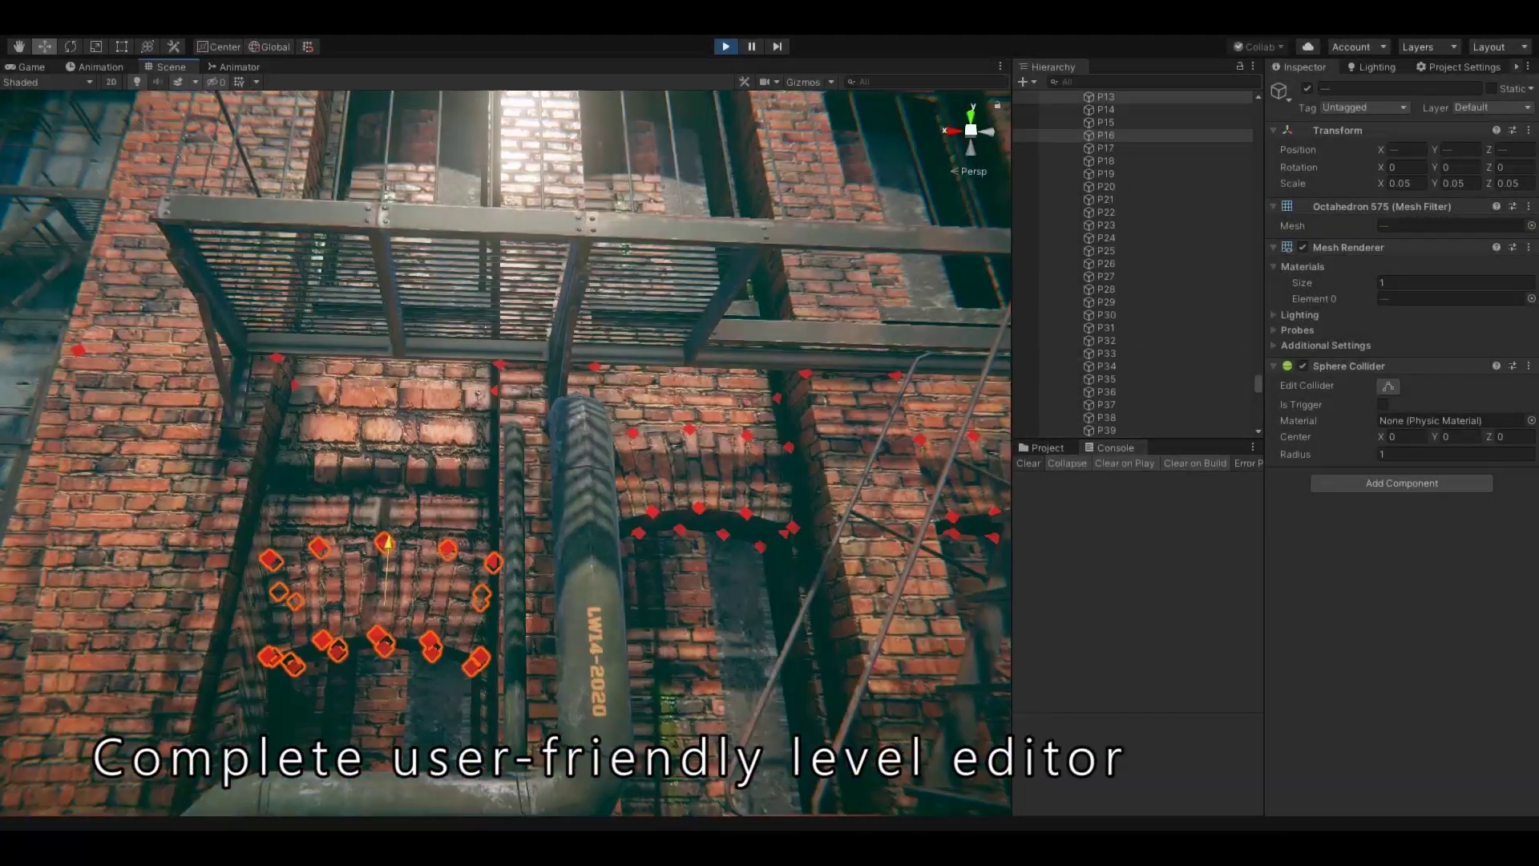
Step: Move the selected vertices around the brick wall's arched window with the runtime axis editor
key(w)
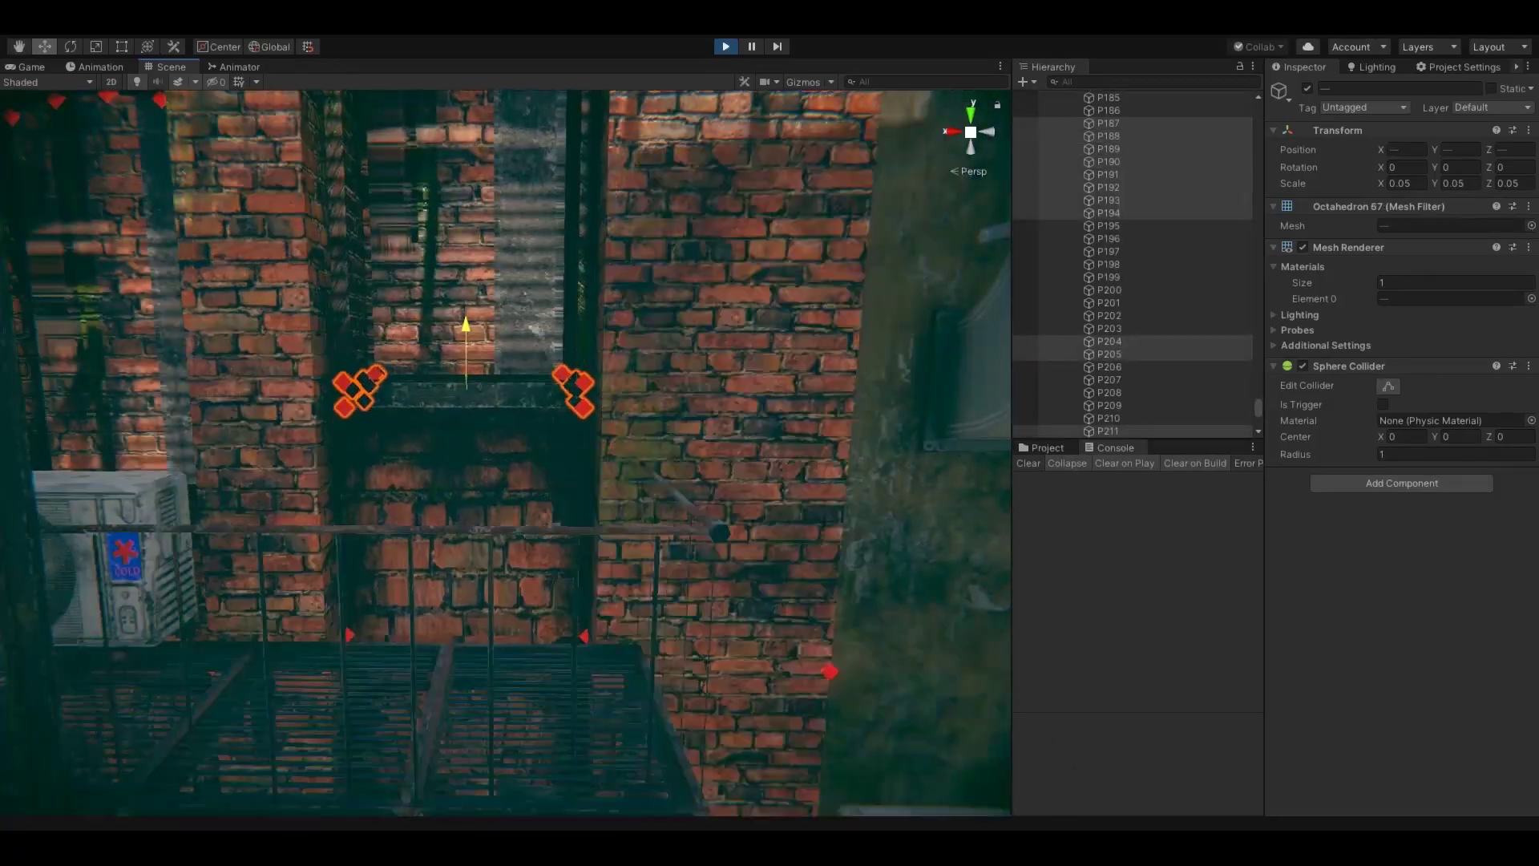
key(e)
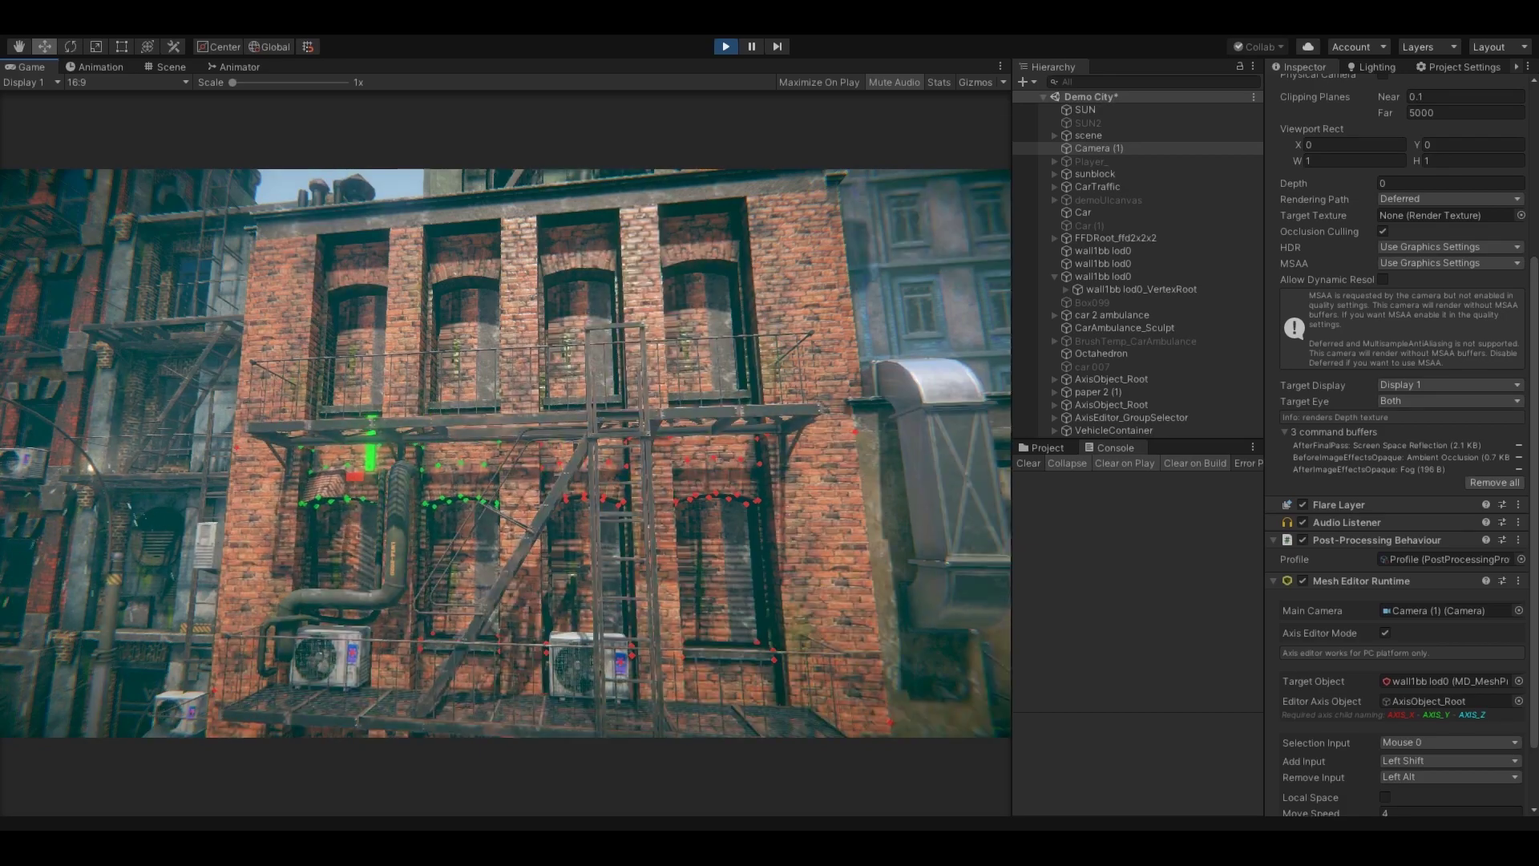
drag(371, 455, 336, 335)
drag(221, 429, 255, 465)
drag(238, 410, 232, 449)
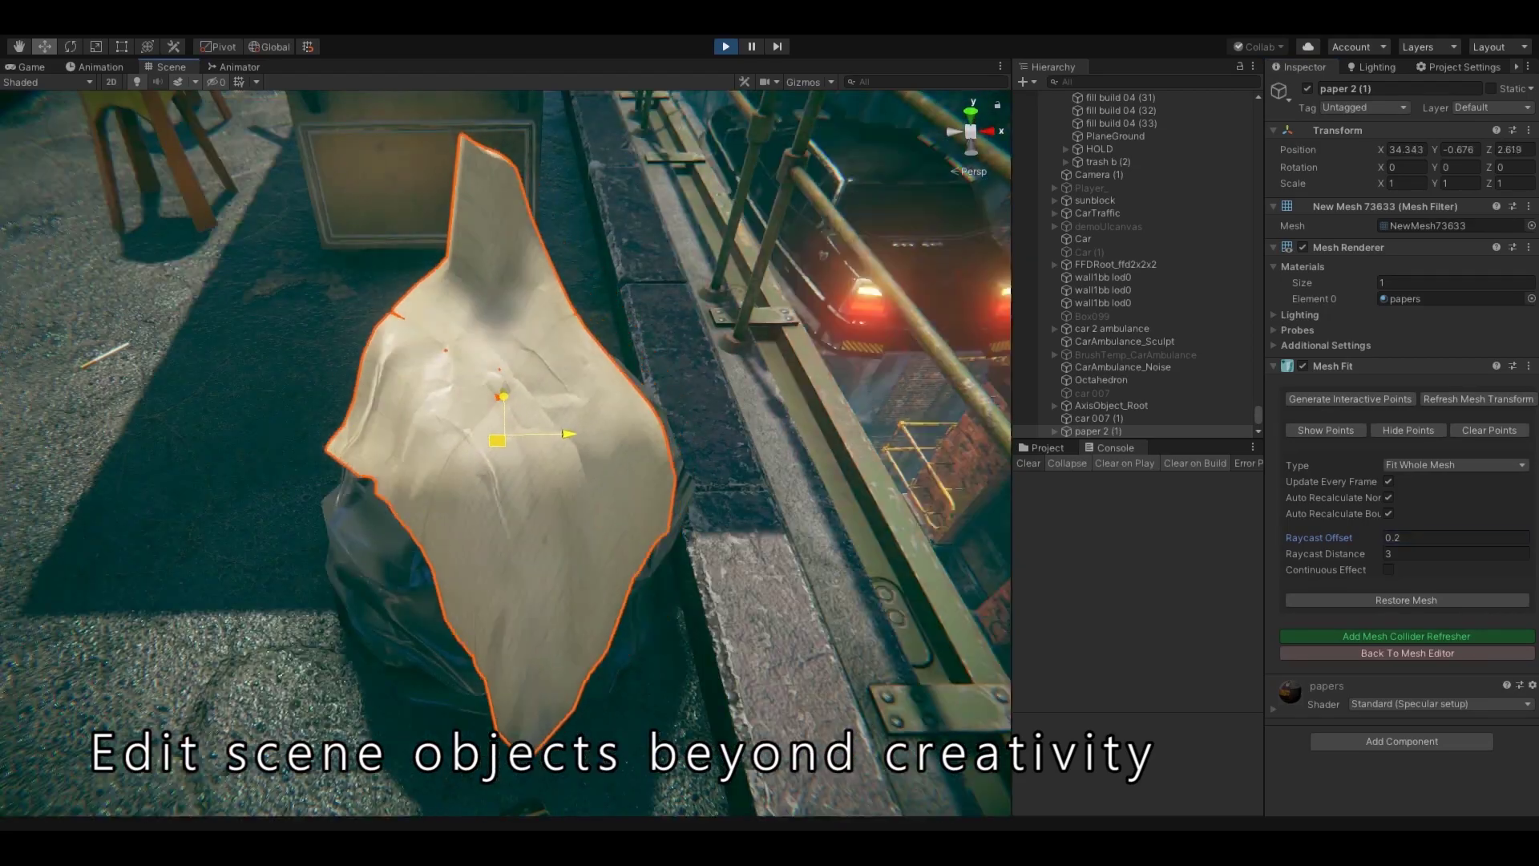
Step: Reposition the paper 2 (1) mesh over the trash bag
drag(497, 441, 494, 397)
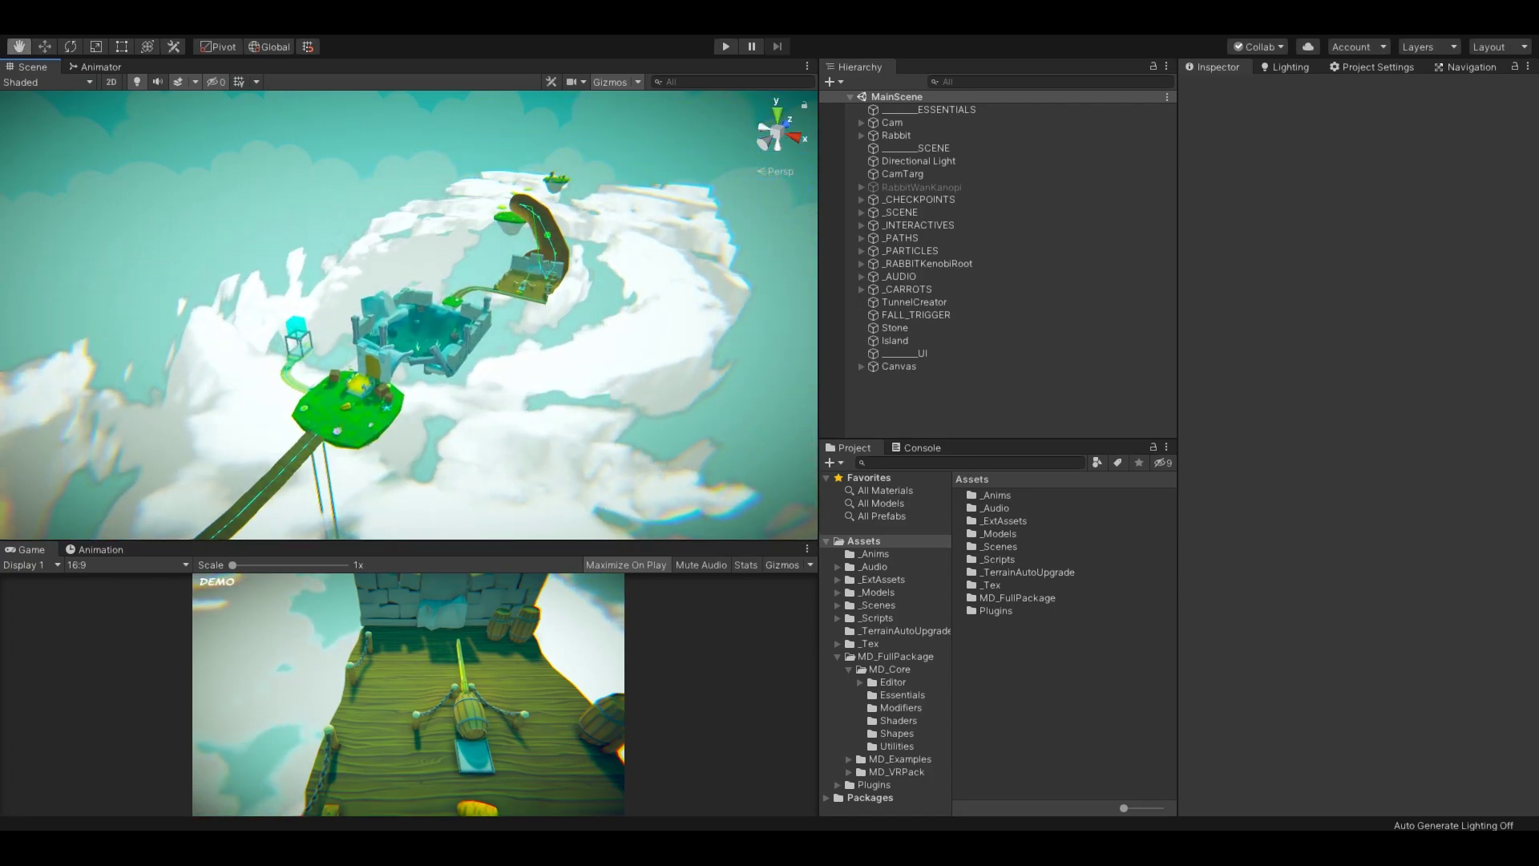
Step: Open the MD_Core folder inside MD_FullPackage and look through its Essentials, Modifiers, Shaders, Shapes and Utilities folders
middle_drag(241, 361, 545, 273)
key(w)
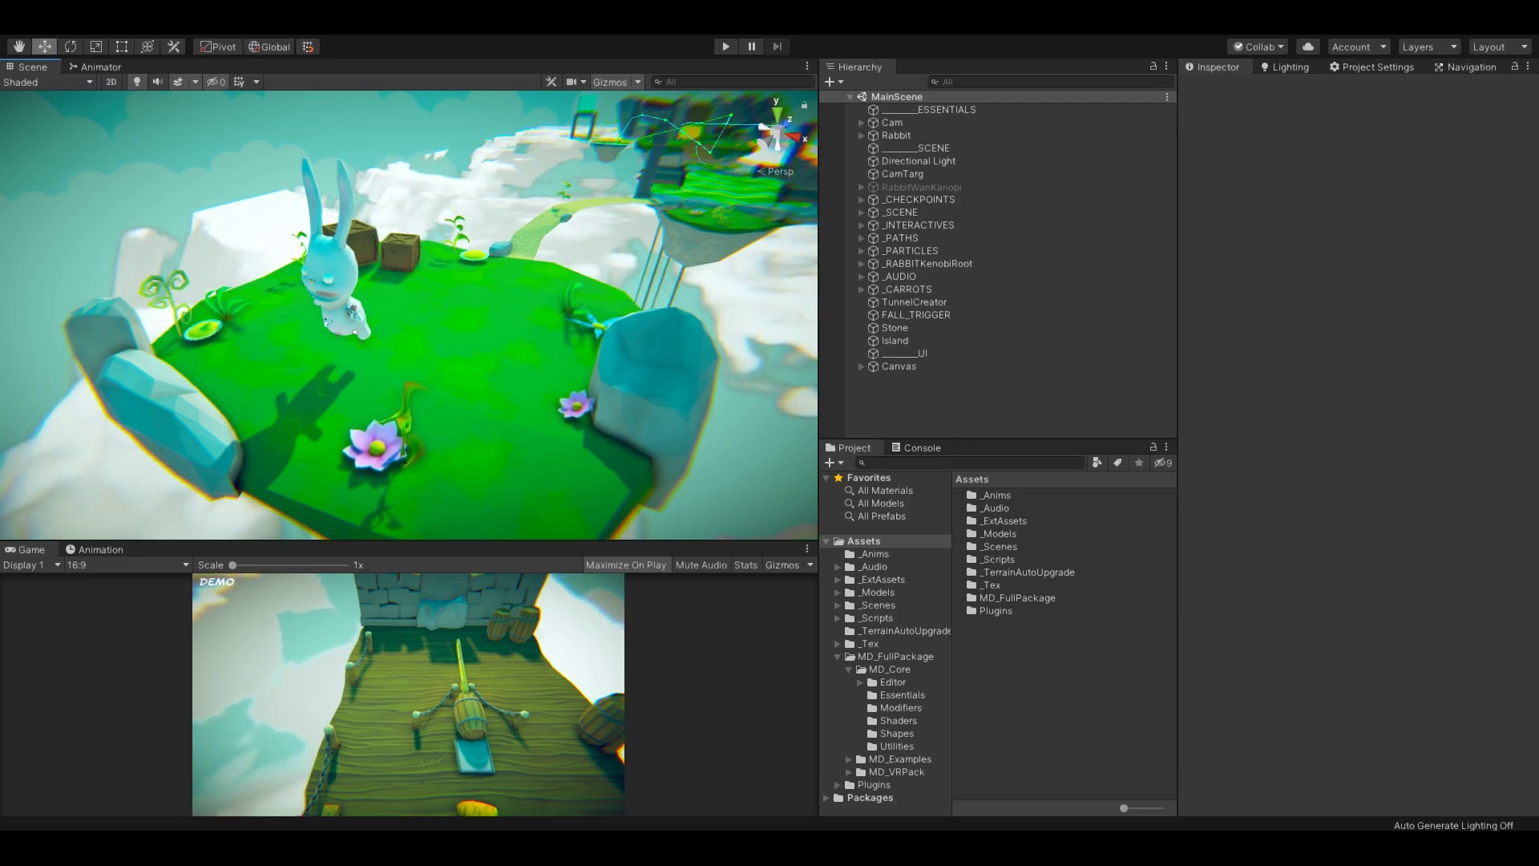
double_click(1016, 598)
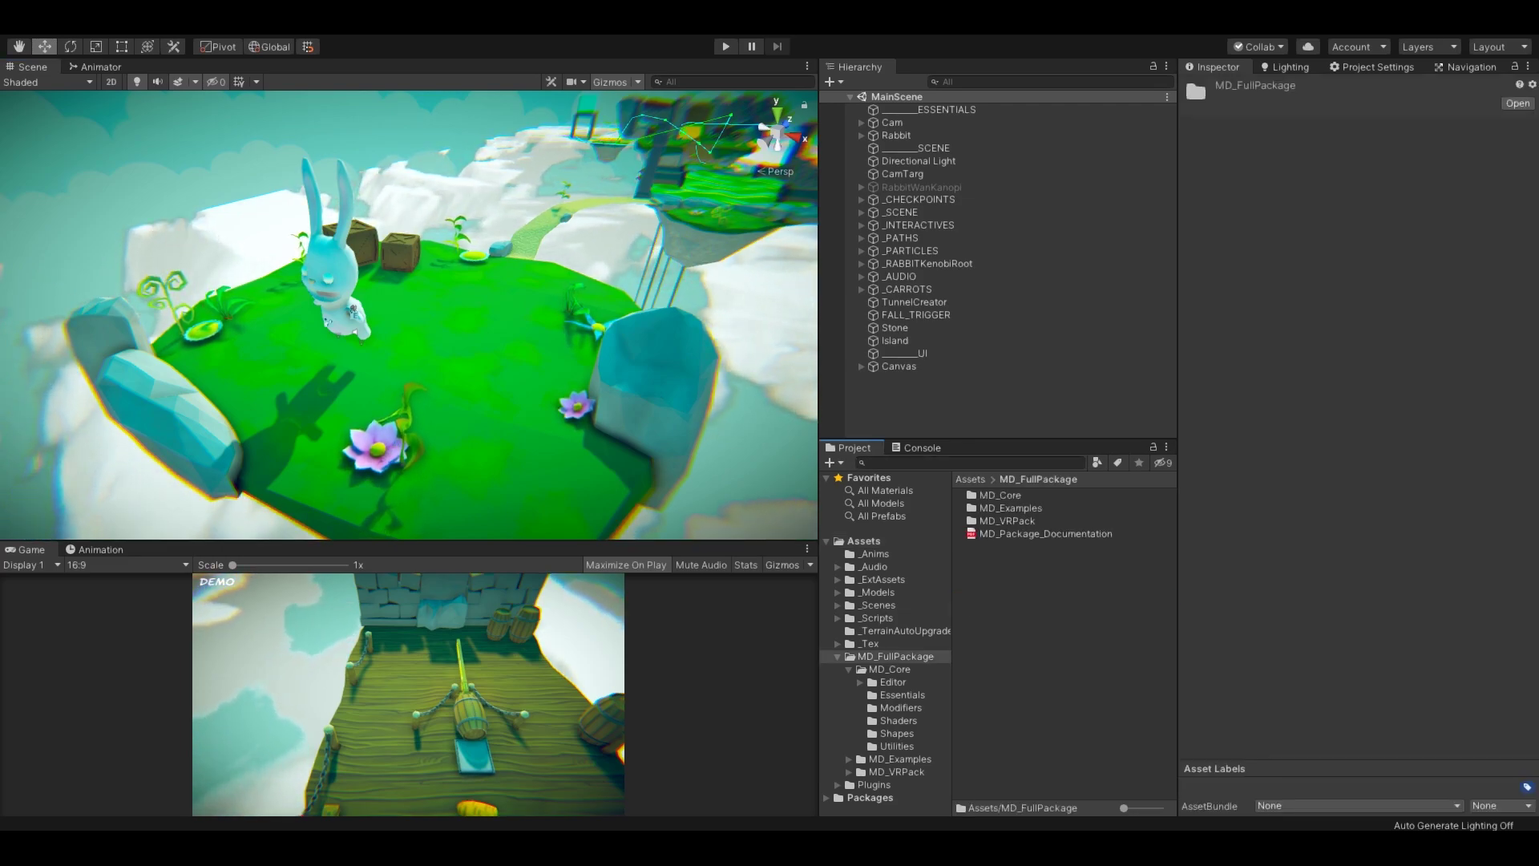
double_click(1000, 495)
click(1002, 508)
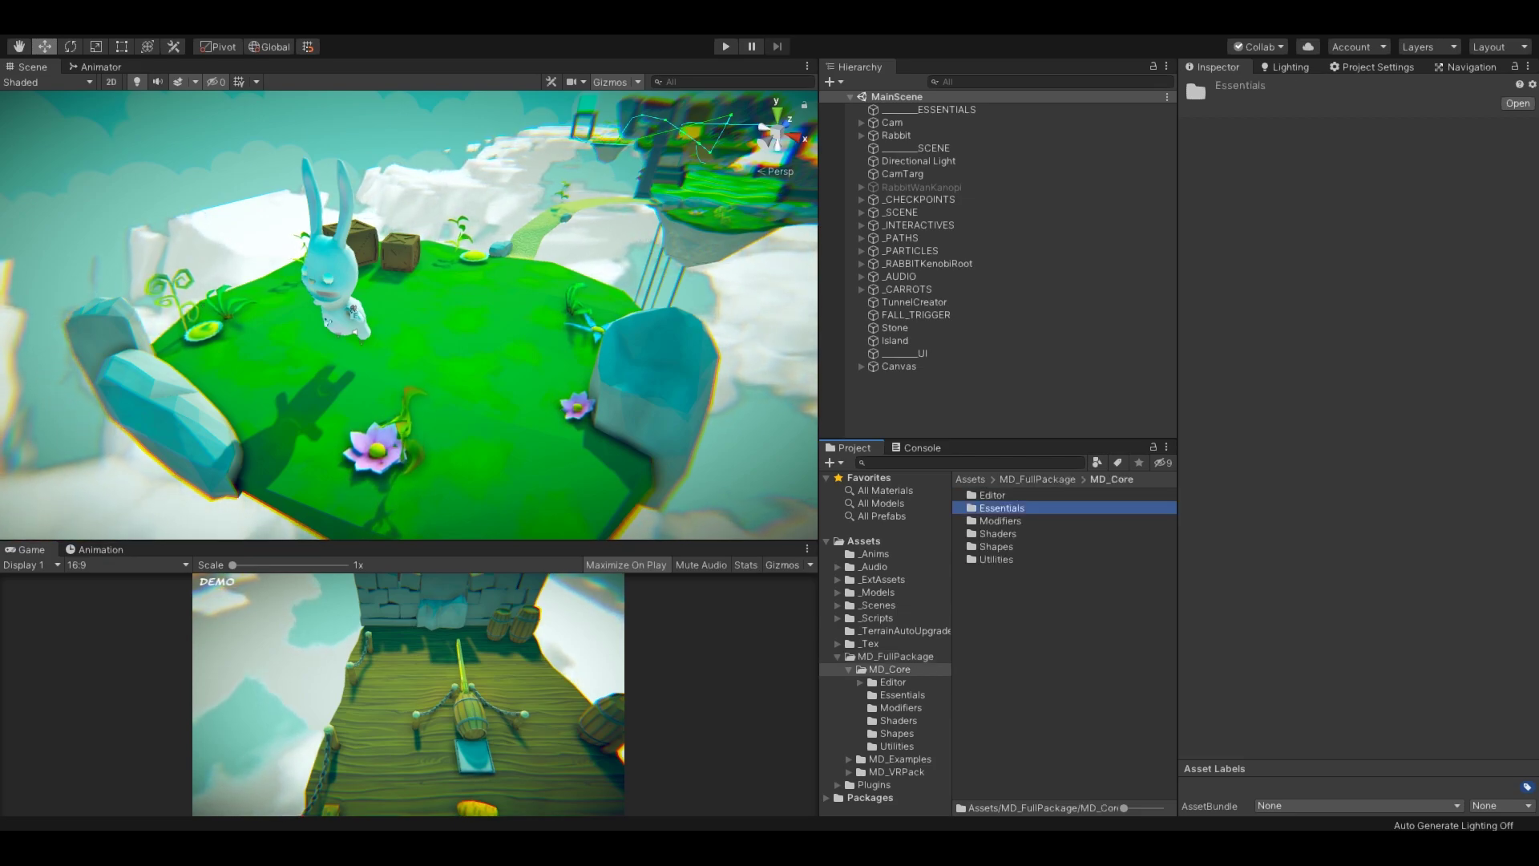
click(1000, 521)
click(998, 534)
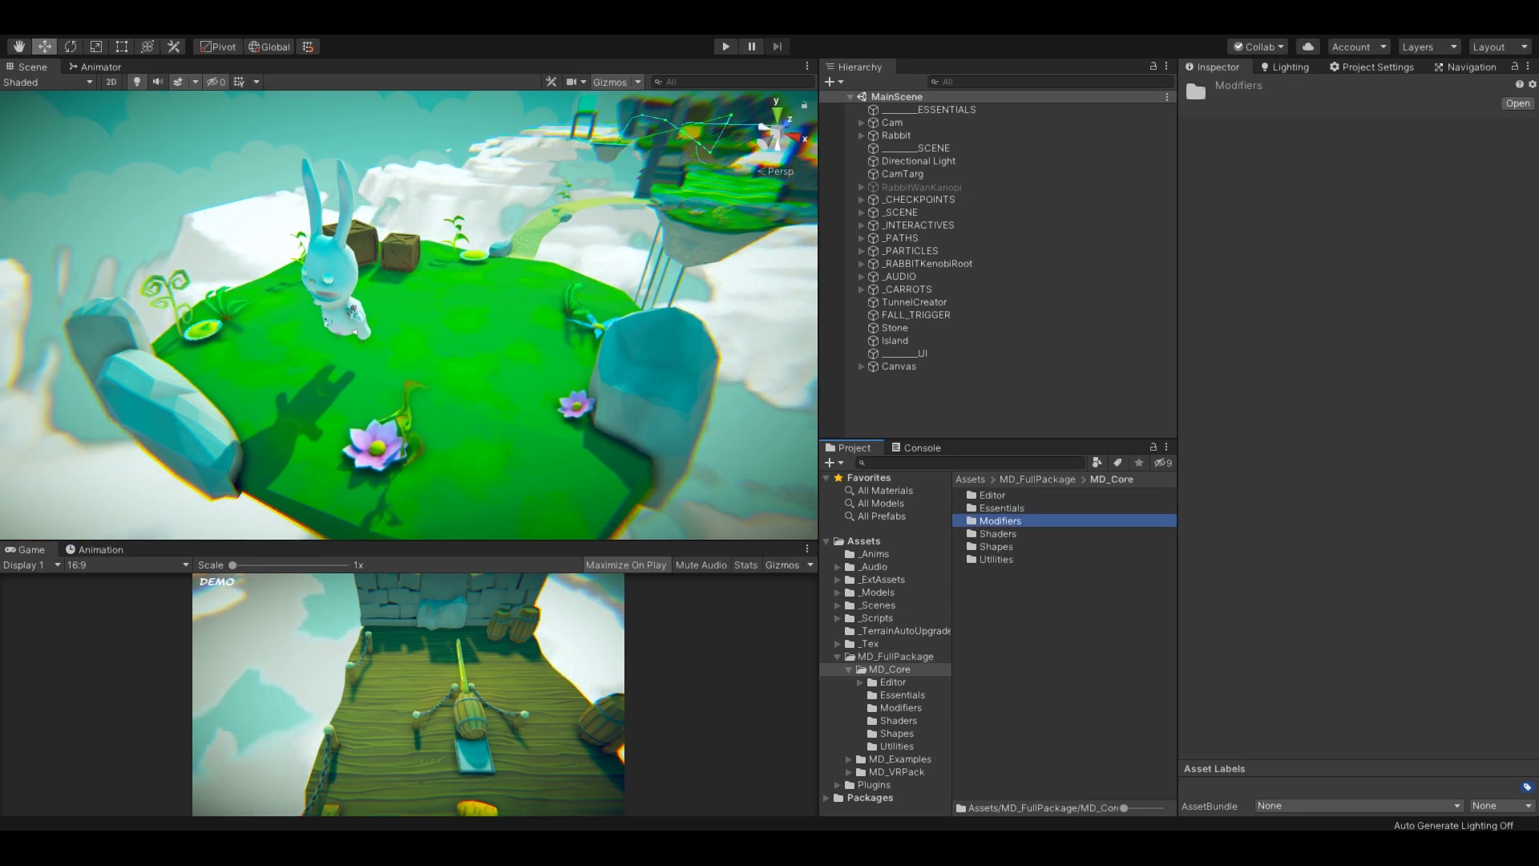
click(996, 546)
click(996, 559)
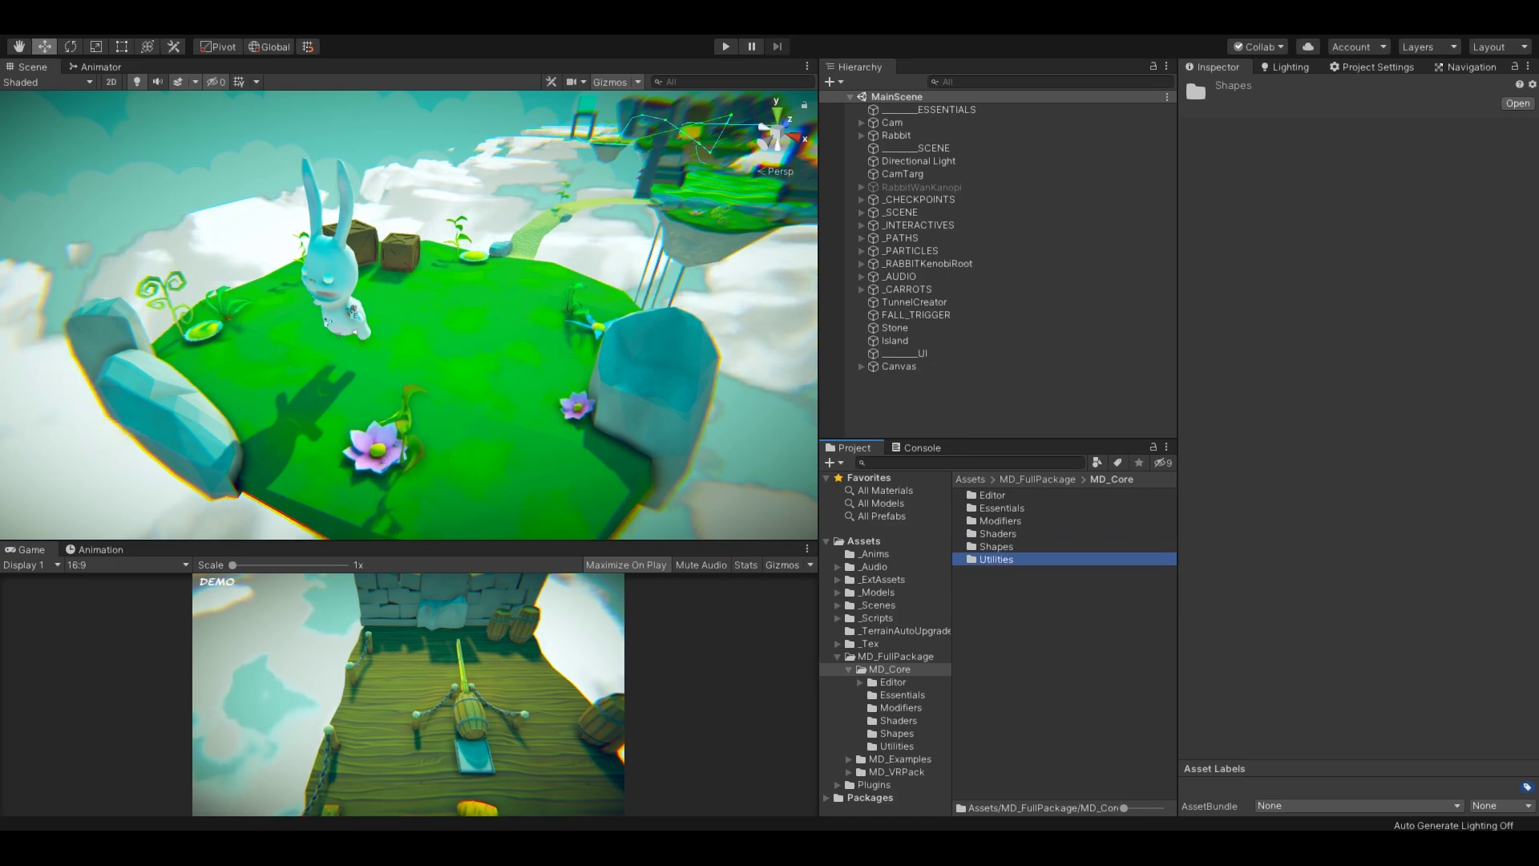
click(1034, 626)
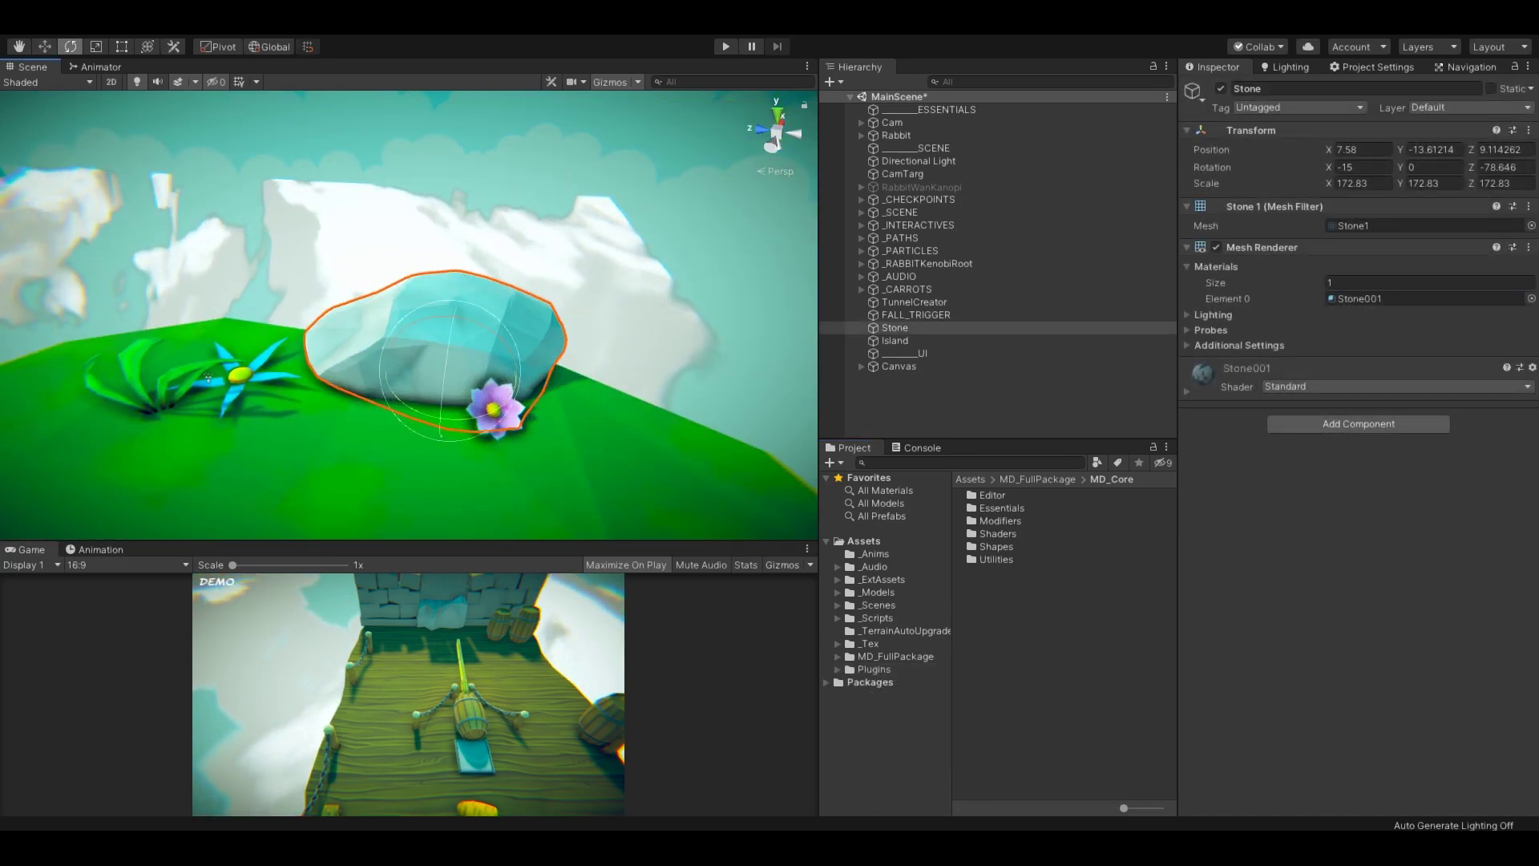
Step: Undo the last move and rotation changes made to the stone
key(ctrl+z)
key(ctrl+z)
key(ctrl+z)
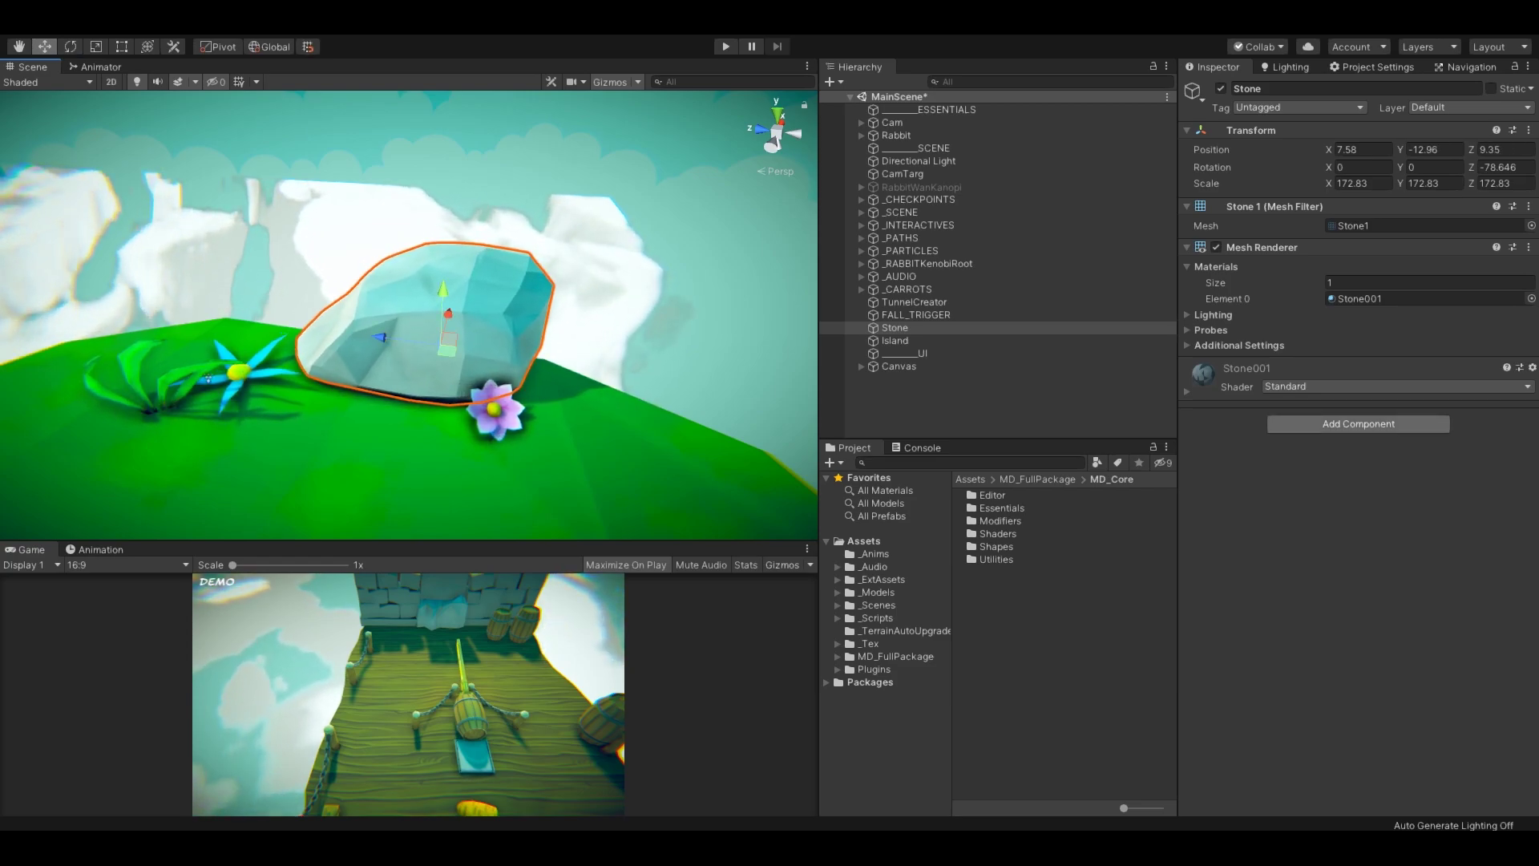
Step: Add the MD Package's Mesh Pro Editor component to the stone and create a new mesh reference
click(1358, 423)
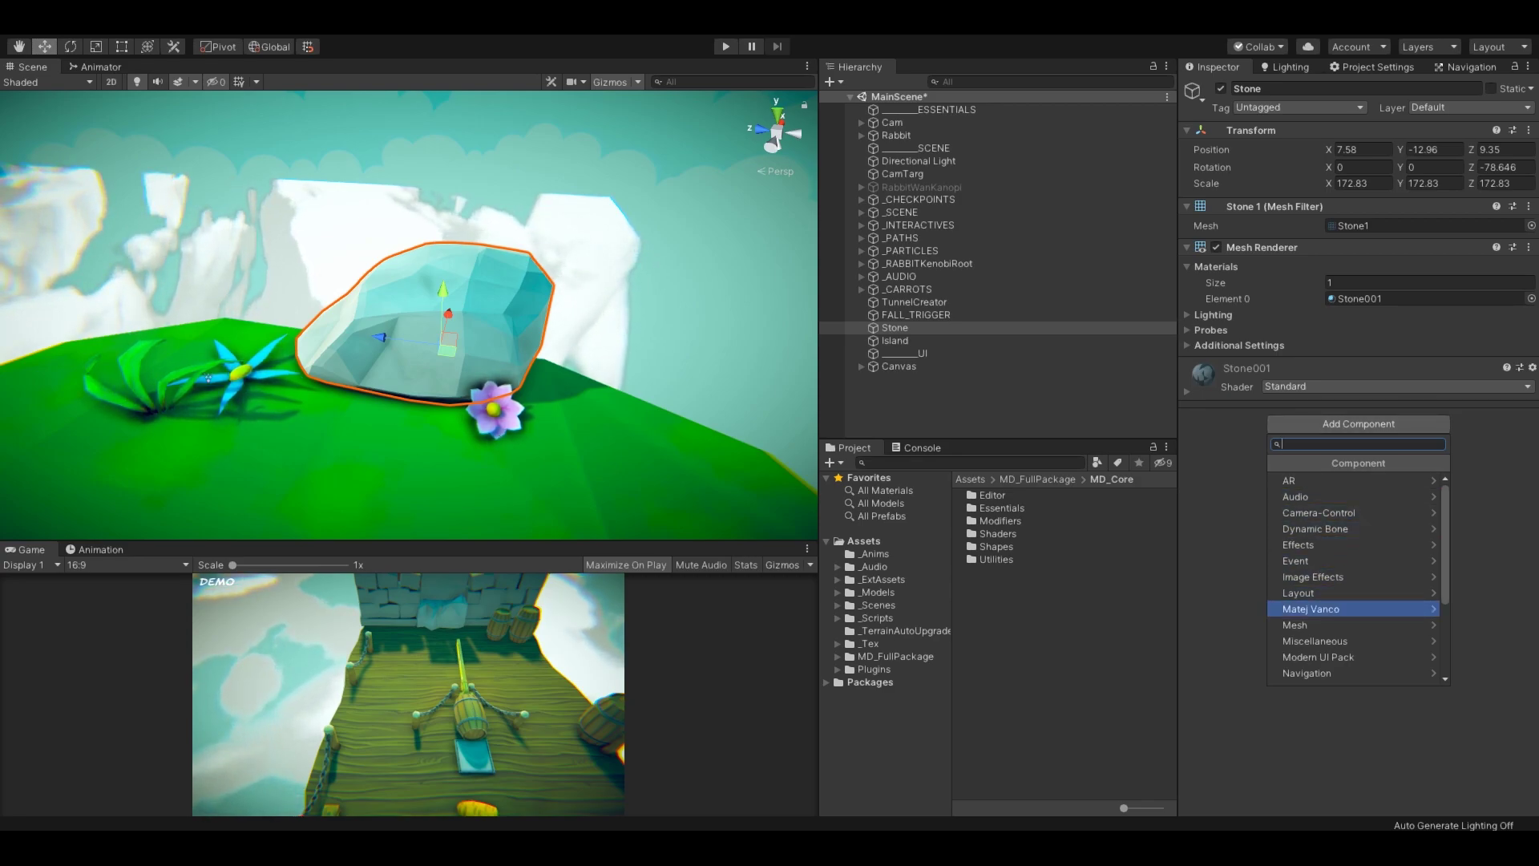
click(1331, 609)
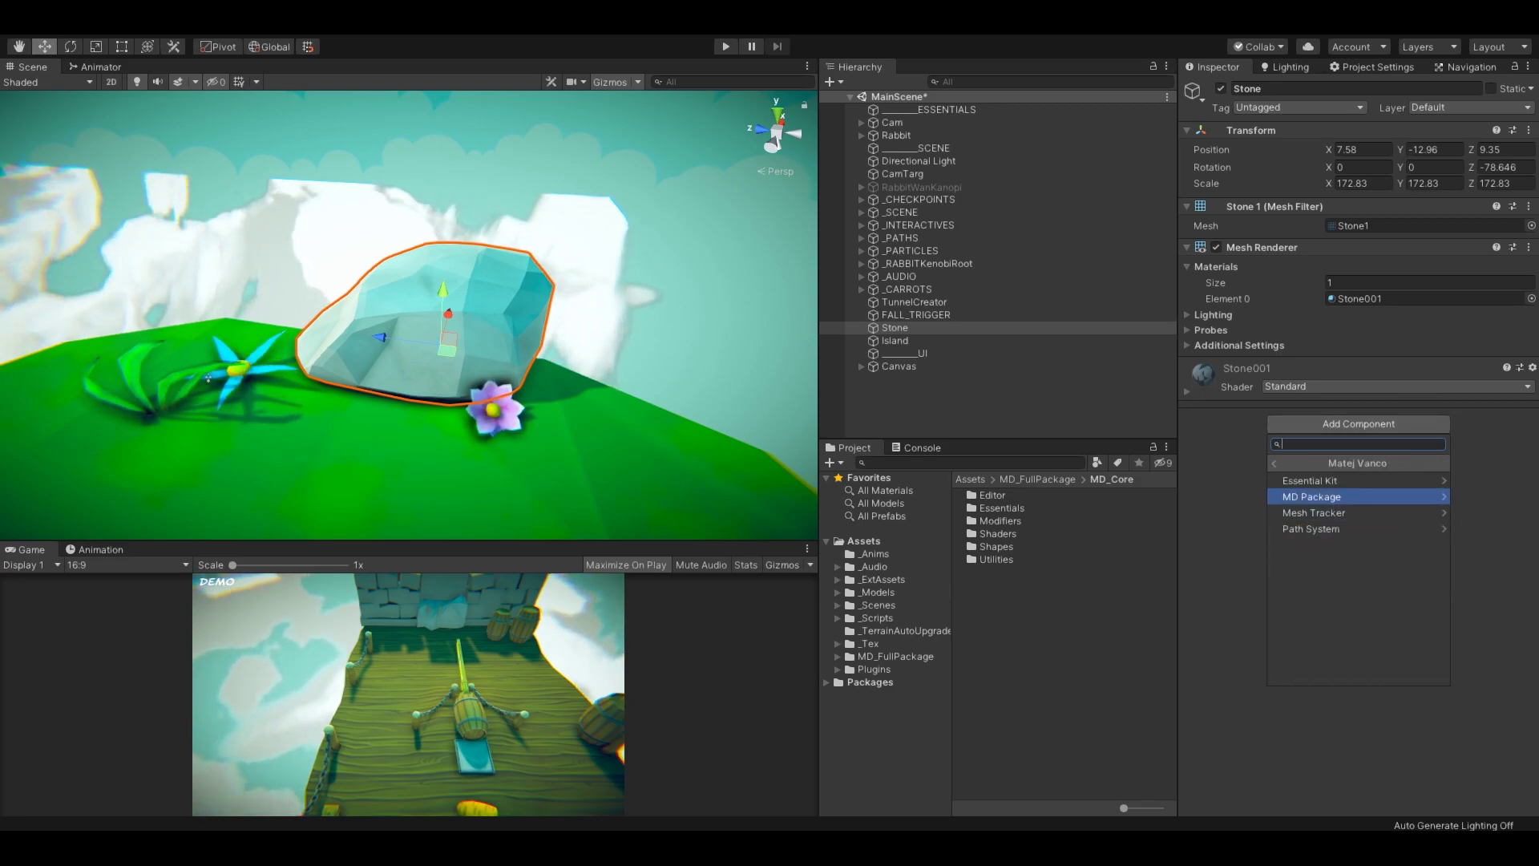
click(1331, 497)
click(1330, 545)
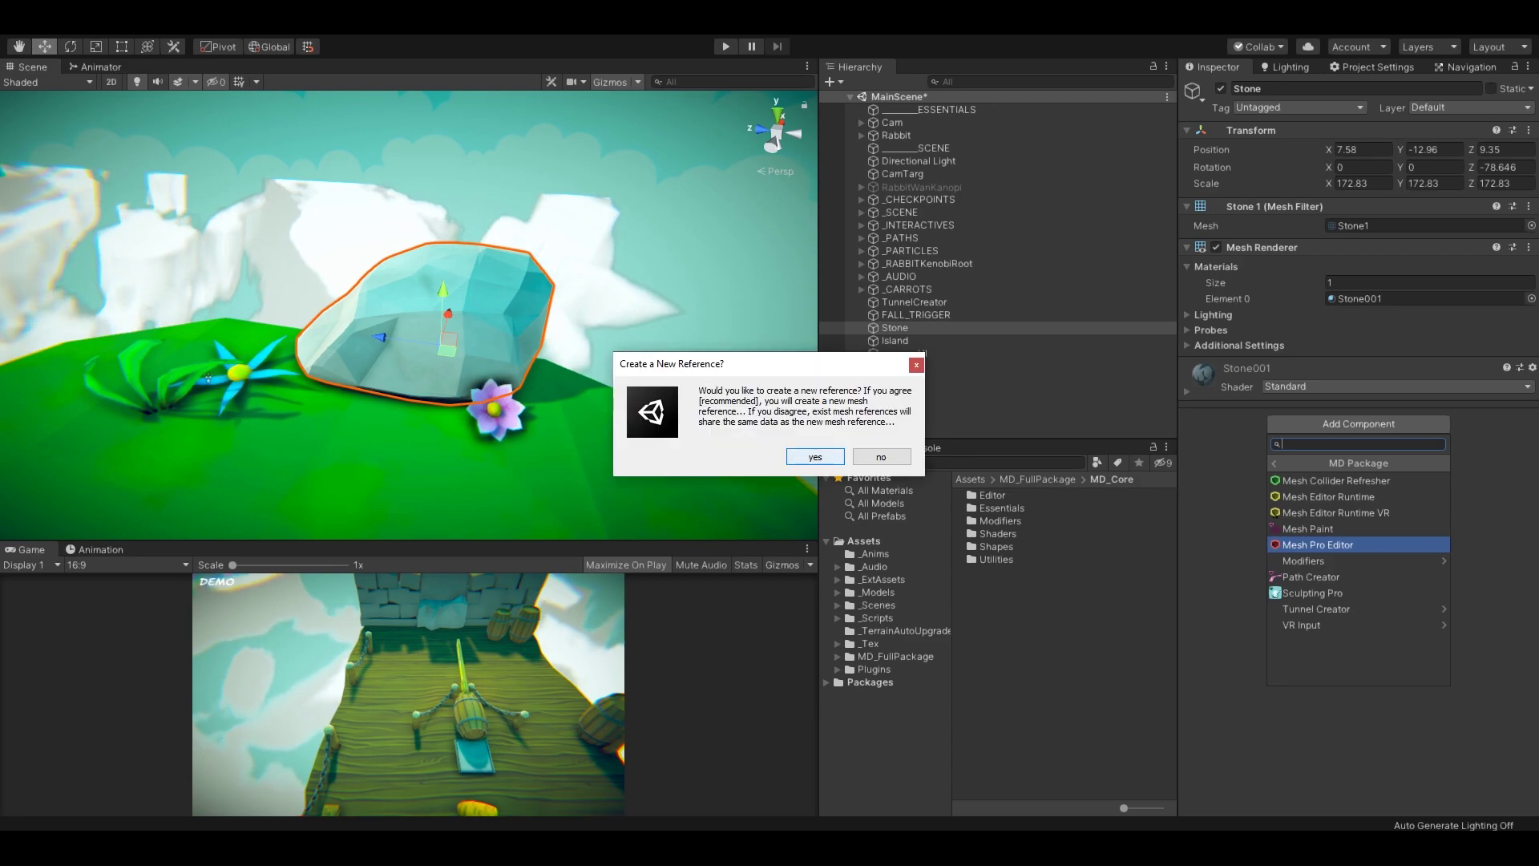
key(Return)
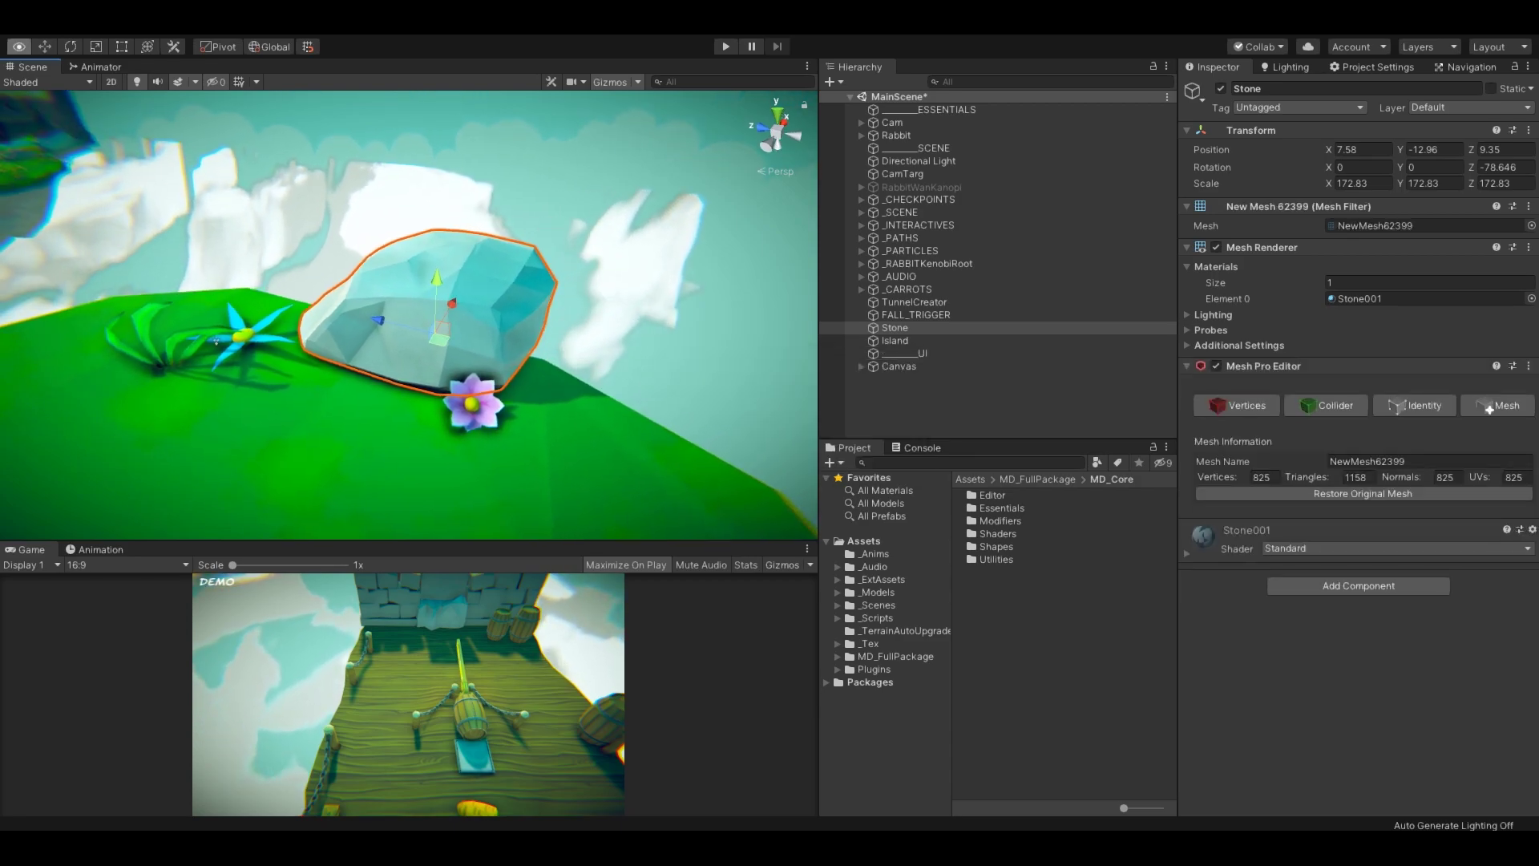
Step: Turn on vertices modification for the stone and enable Animation Mode
right_drag(400, 321, 411, 320)
click(1237, 406)
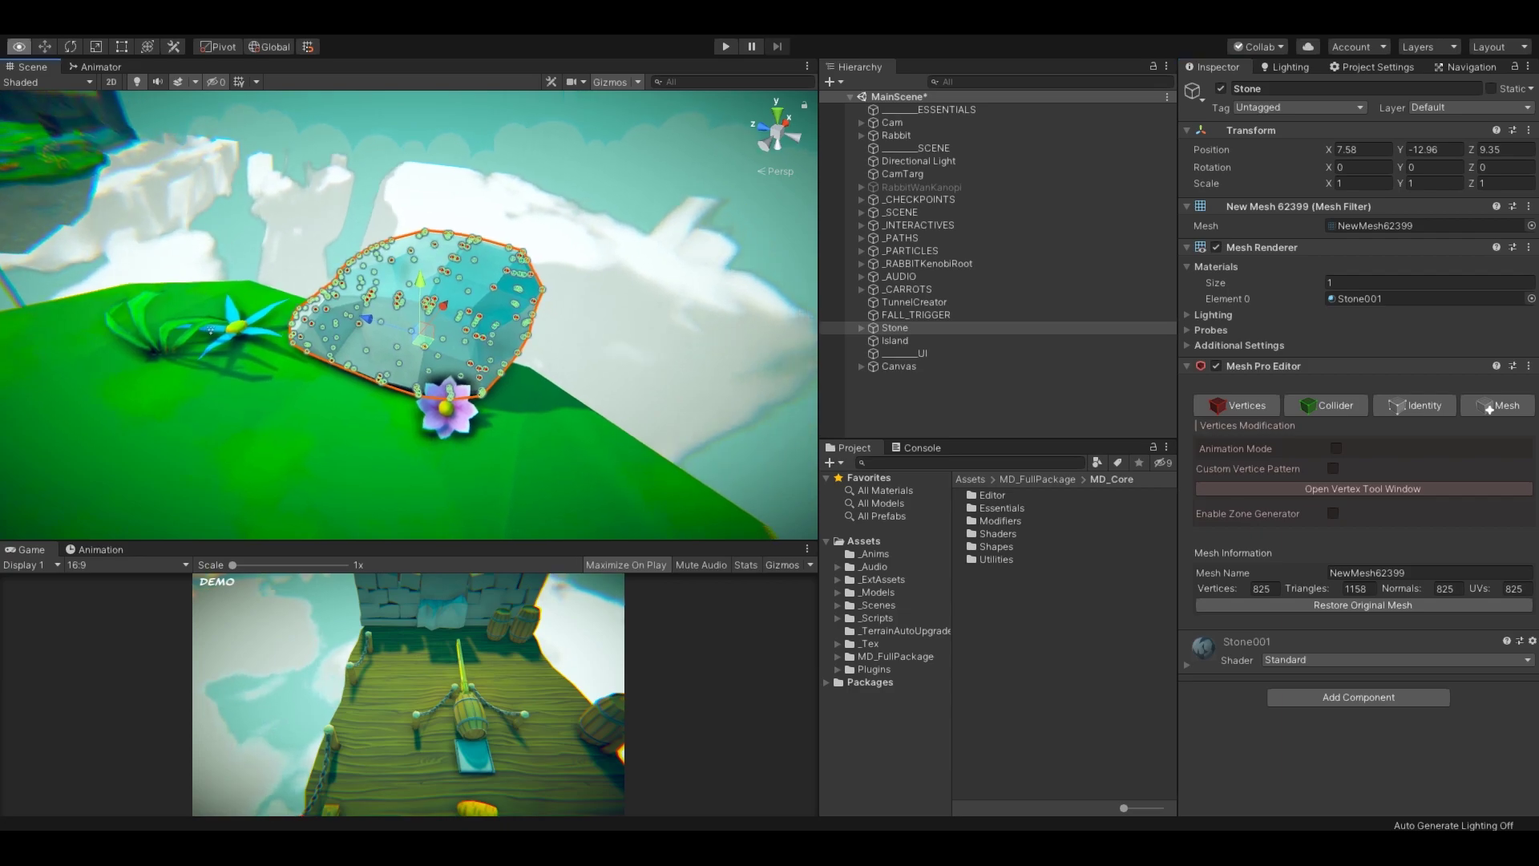
alt+drag(192, 360, 478, 366)
right_drag(433, 321, 409, 317)
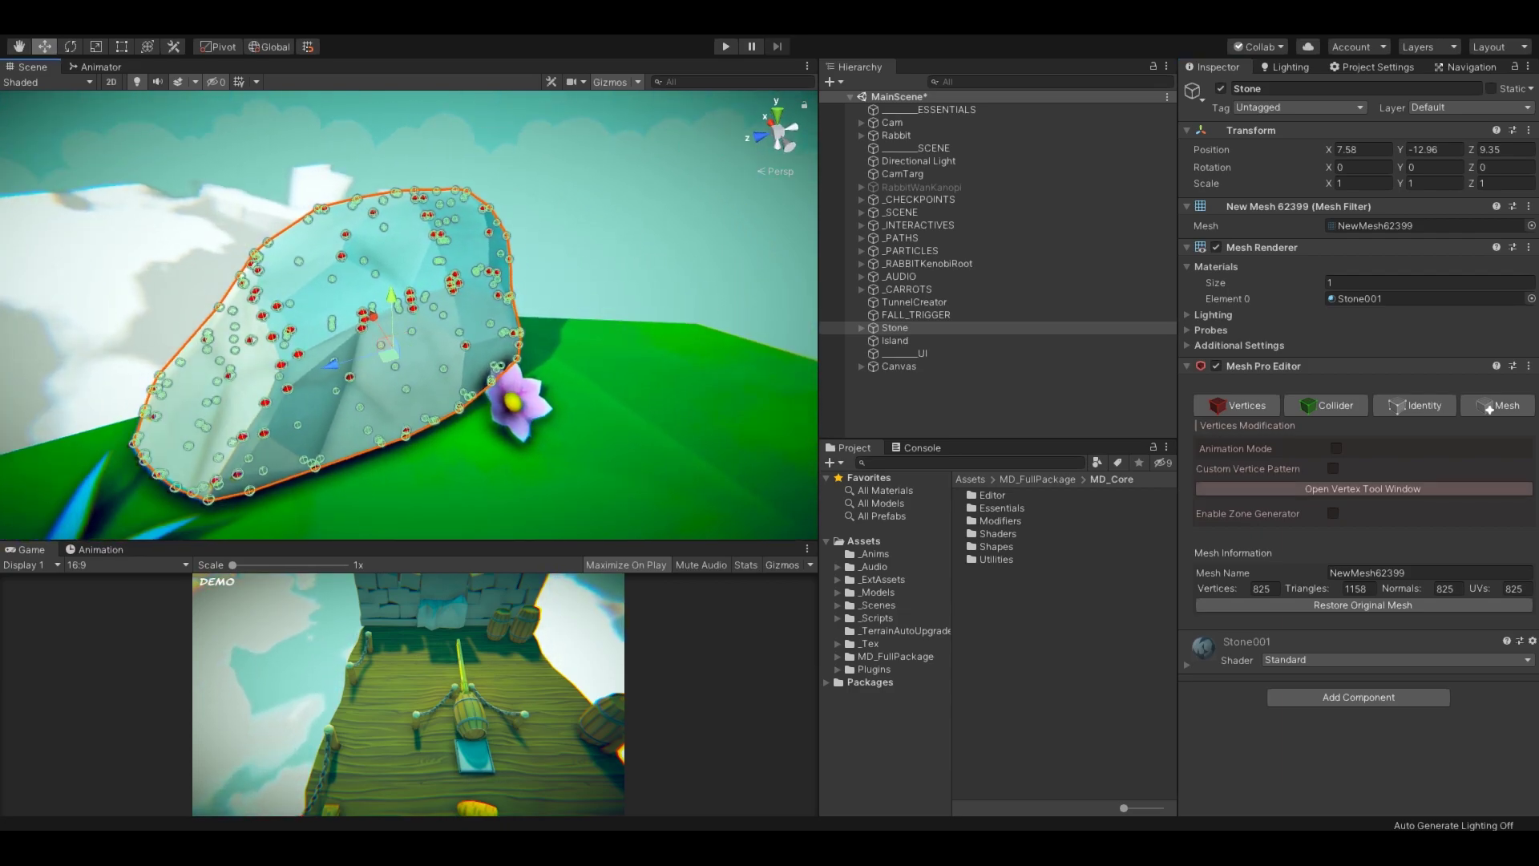
click(1336, 449)
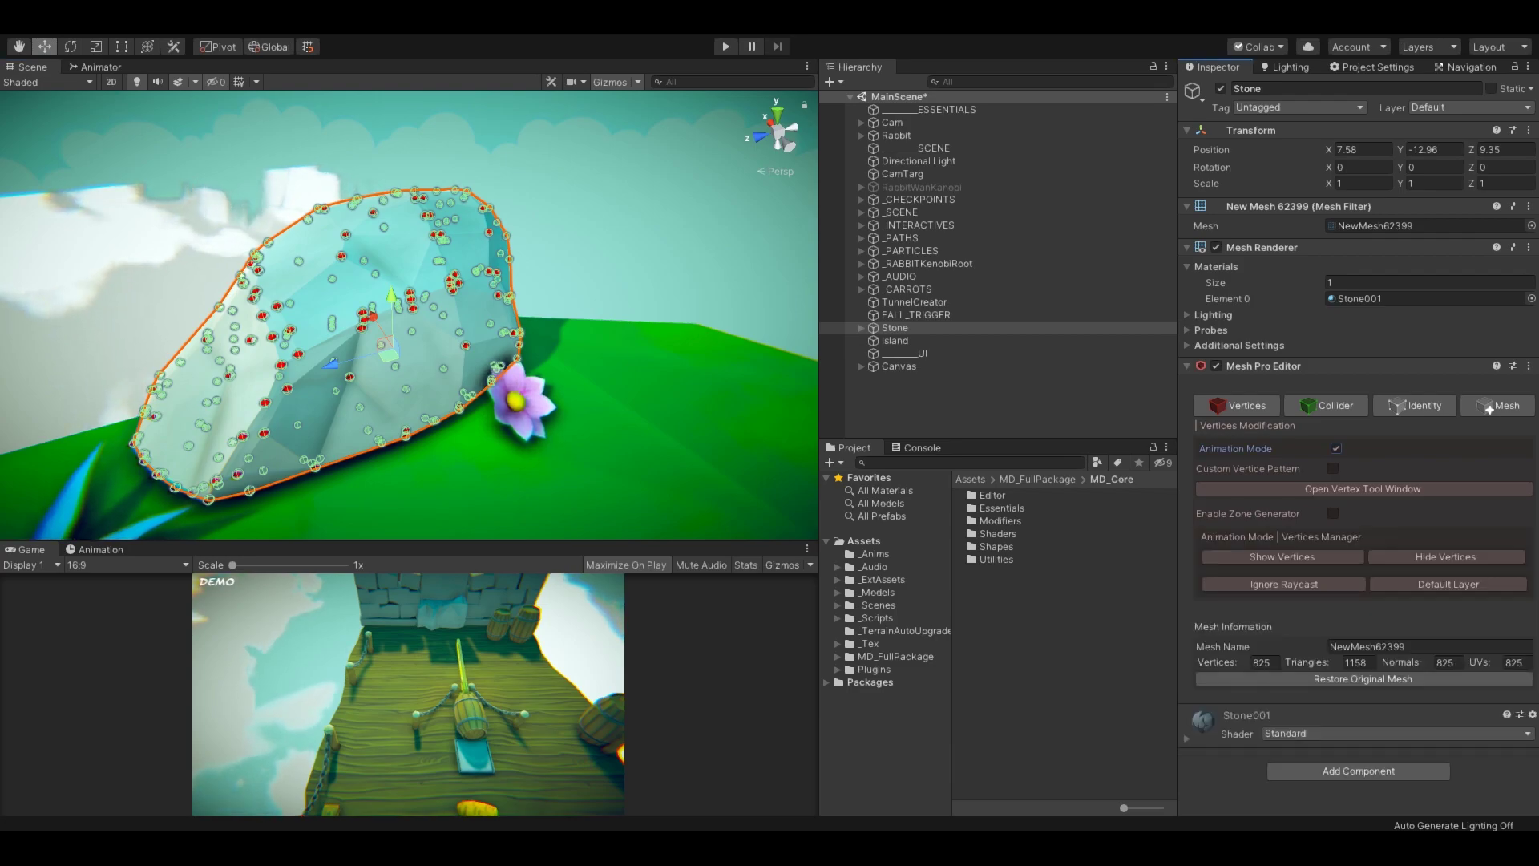
Step: Deselect the stone, box-select a group of vertices on its upper part and raise them
alt+drag(497, 345, 321, 352)
click(930, 401)
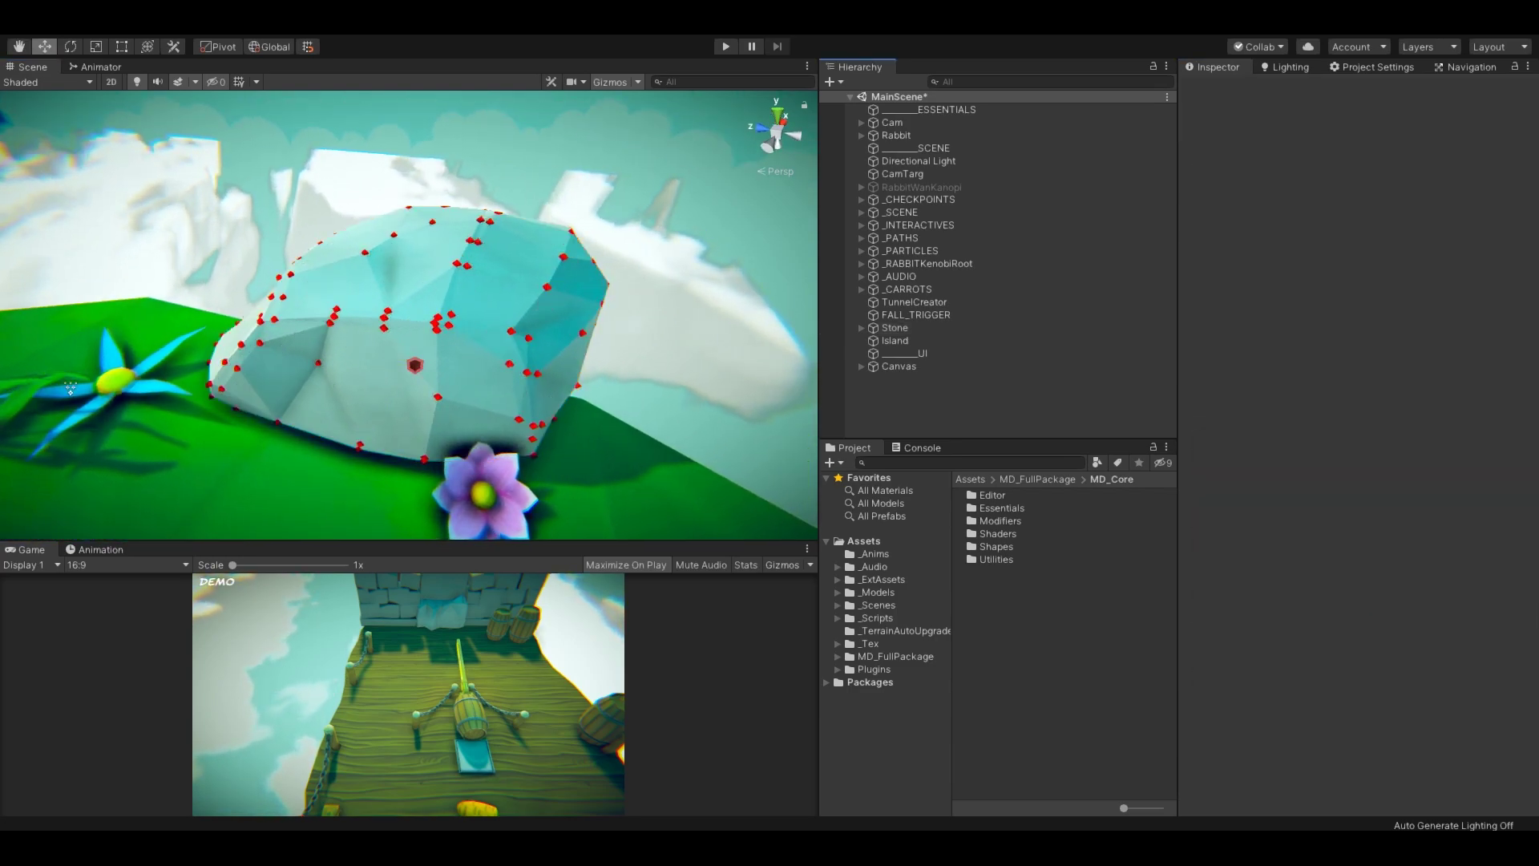
alt+drag(457, 353, 323, 345)
drag(340, 210, 451, 300)
mouse_move(426, 171)
mouse_down()
mouse_move(427, 101)
mouse_move(426, 145)
mouse_up()
Step: Select the vertices along the stone's right end and pull them outward to lengthen it
right_drag(426, 146, 455, 146)
alt+drag(455, 146, 513, 153)
drag(551, 233, 407, 471)
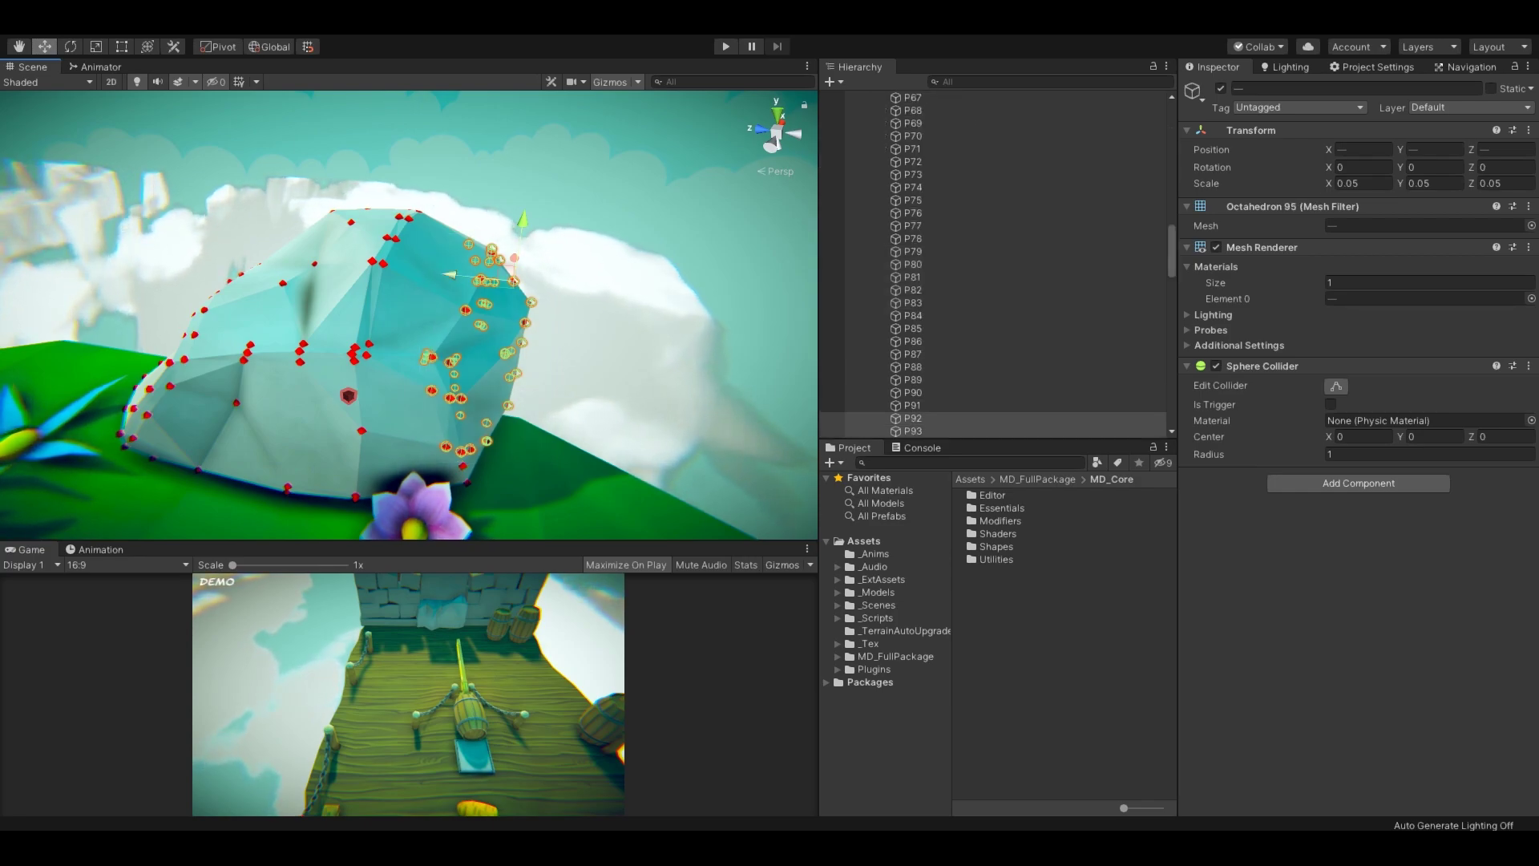
drag(451, 275, 493, 279)
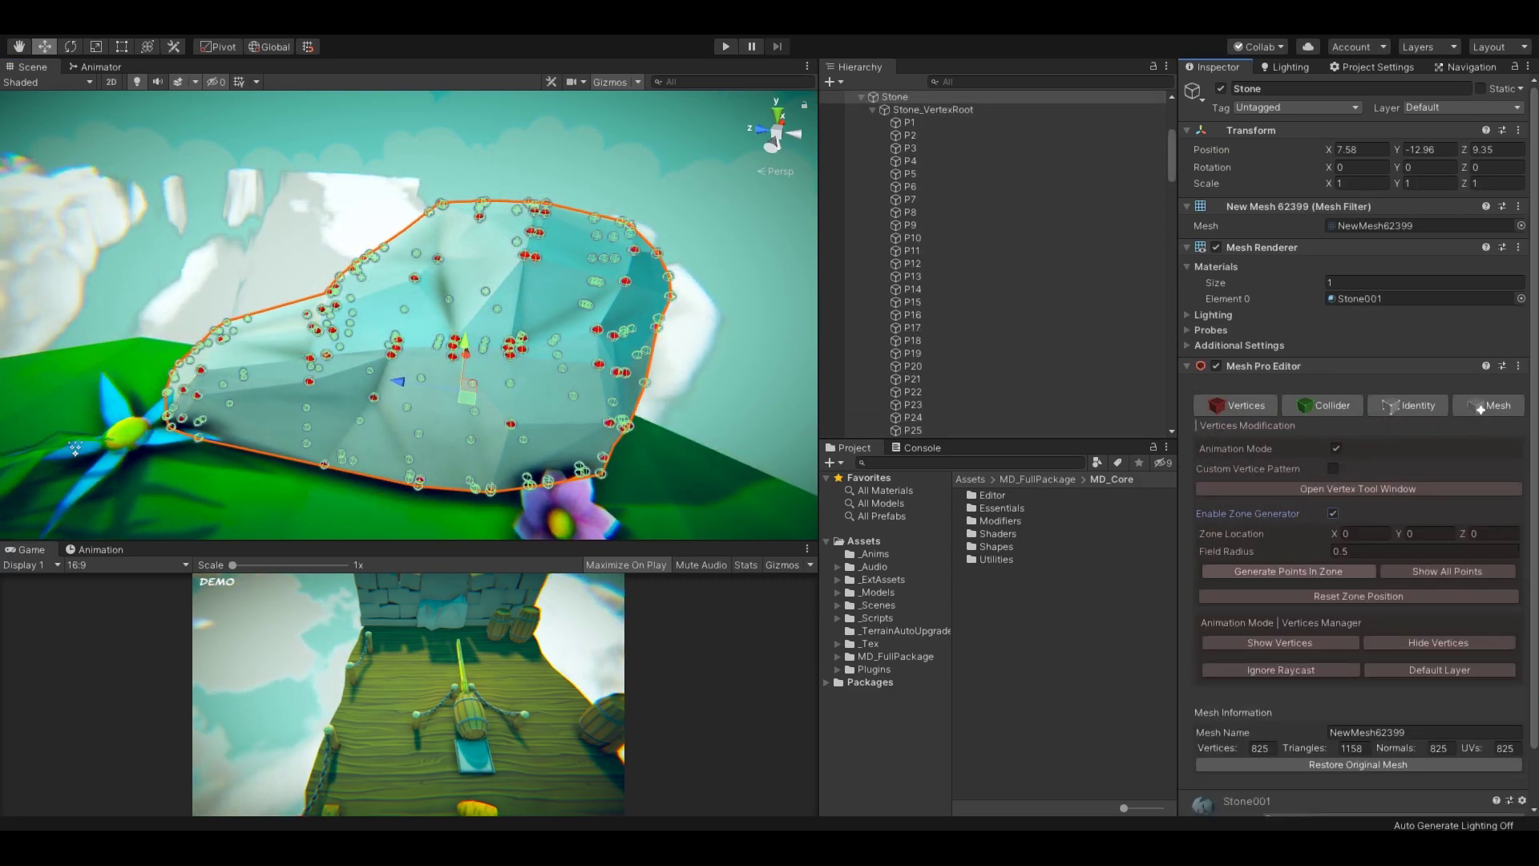
Step: Place the zone generator over the stone's lower left part and generate points within a field radius of 1.43
click(1372, 596)
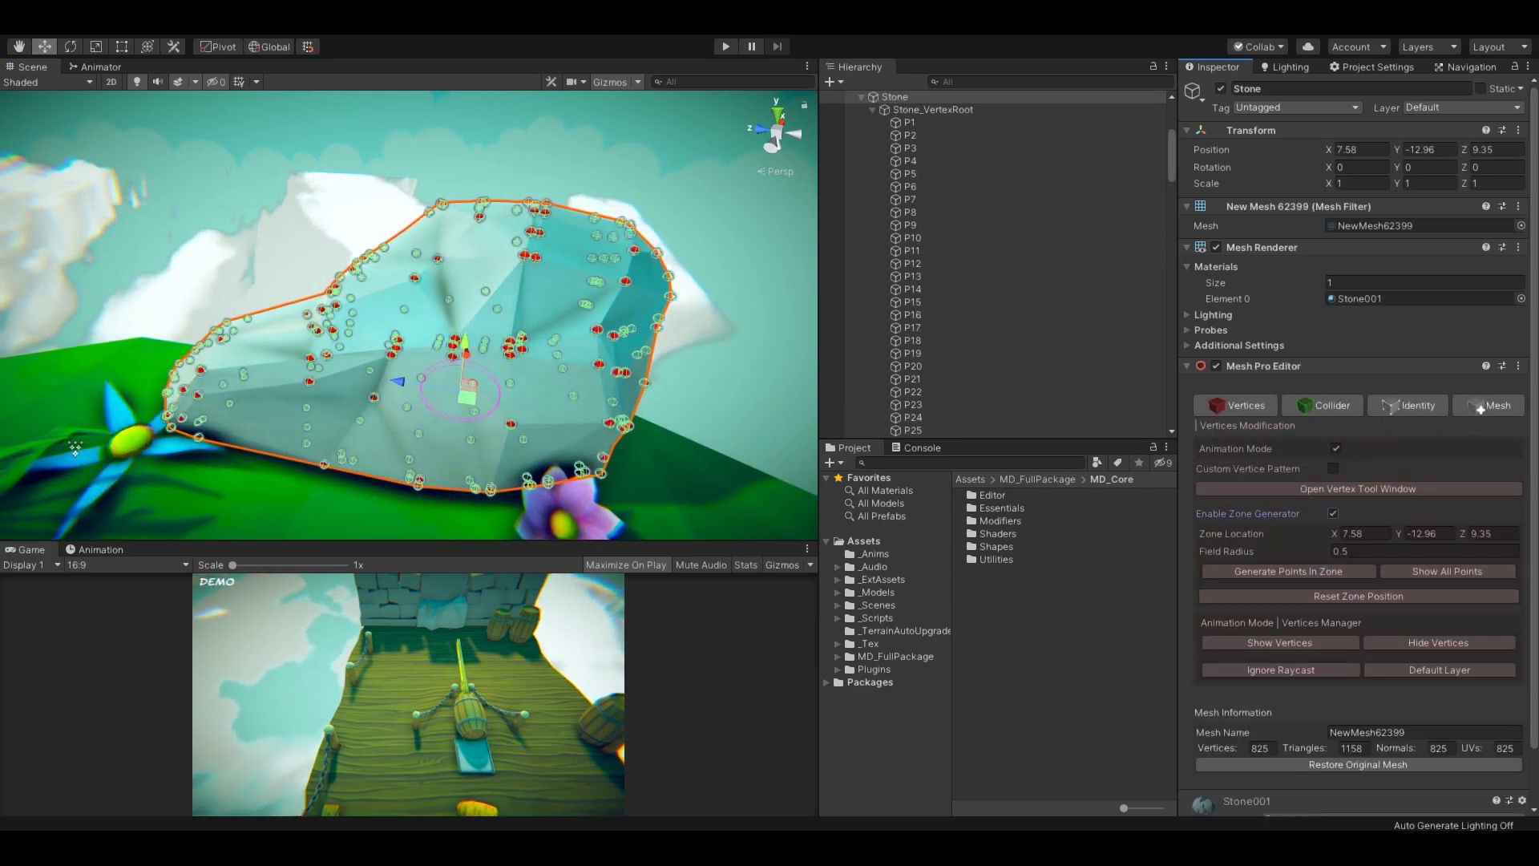
drag(467, 397, 322, 436)
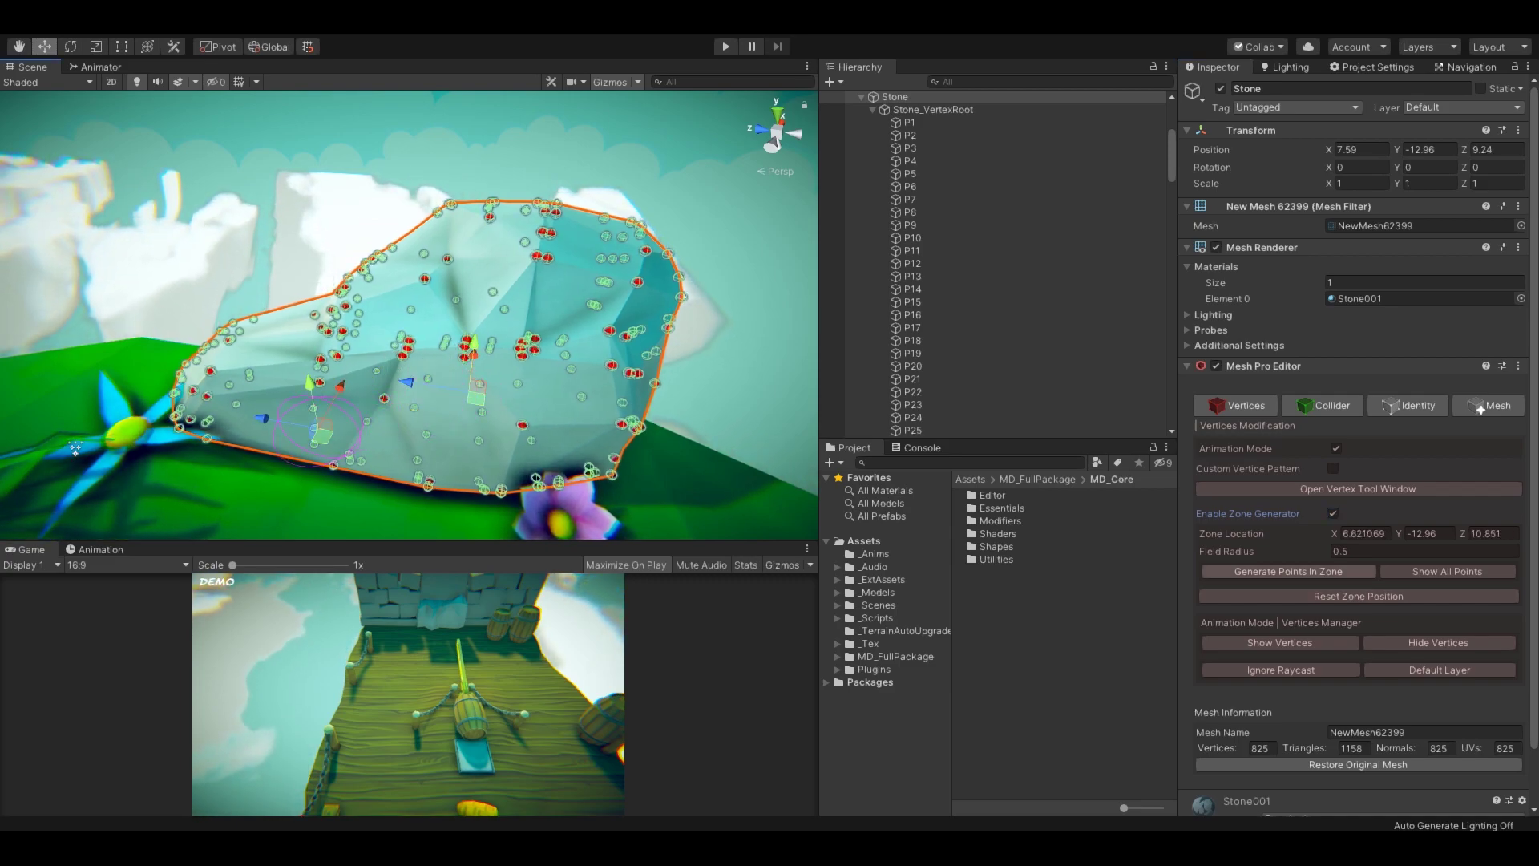
click(1228, 552)
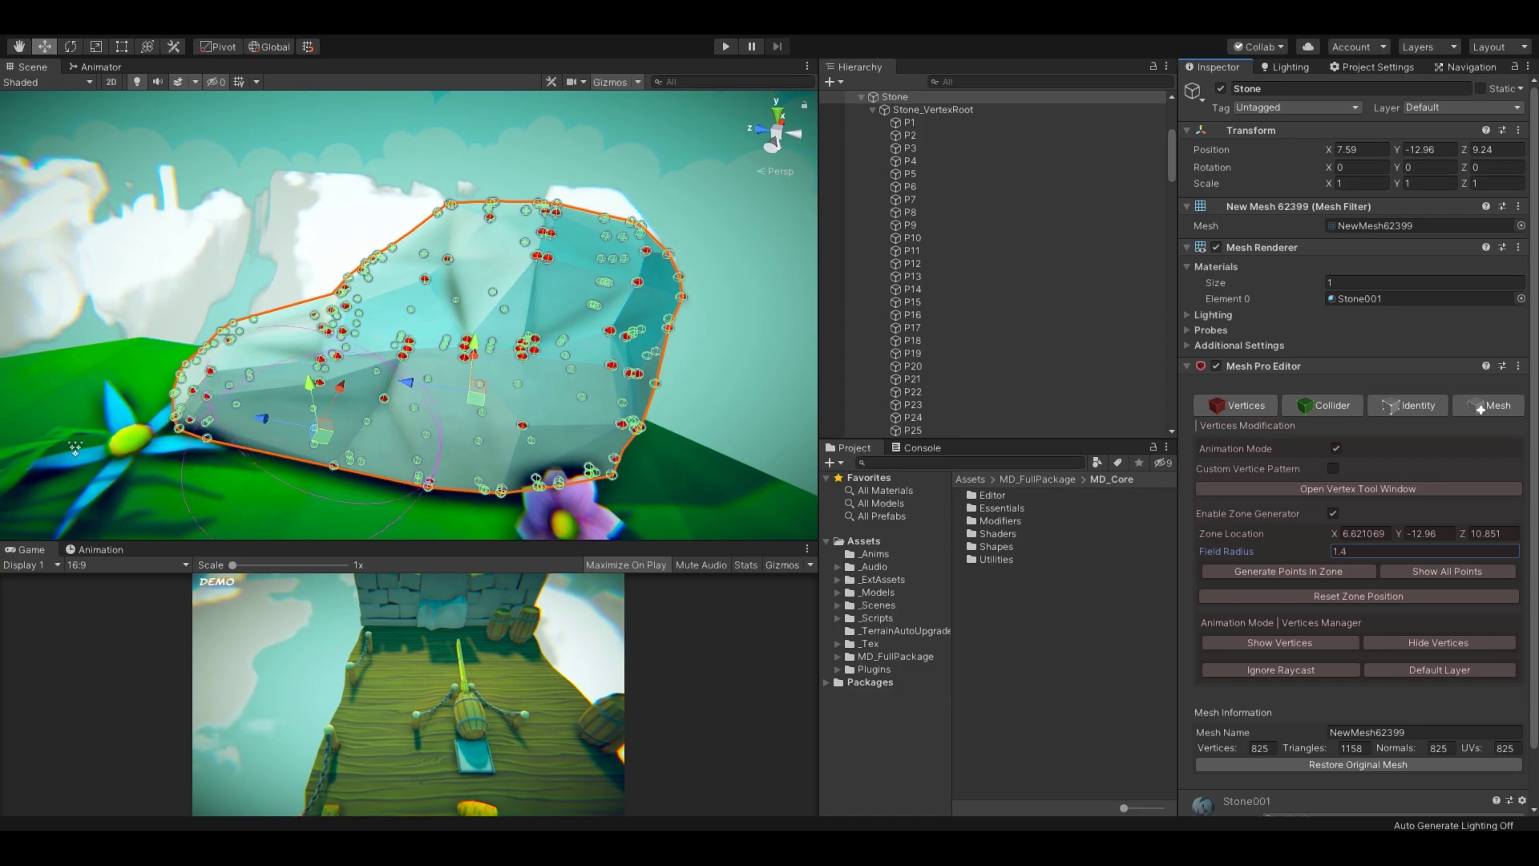
drag(1242, 551, 1238, 552)
click(1289, 572)
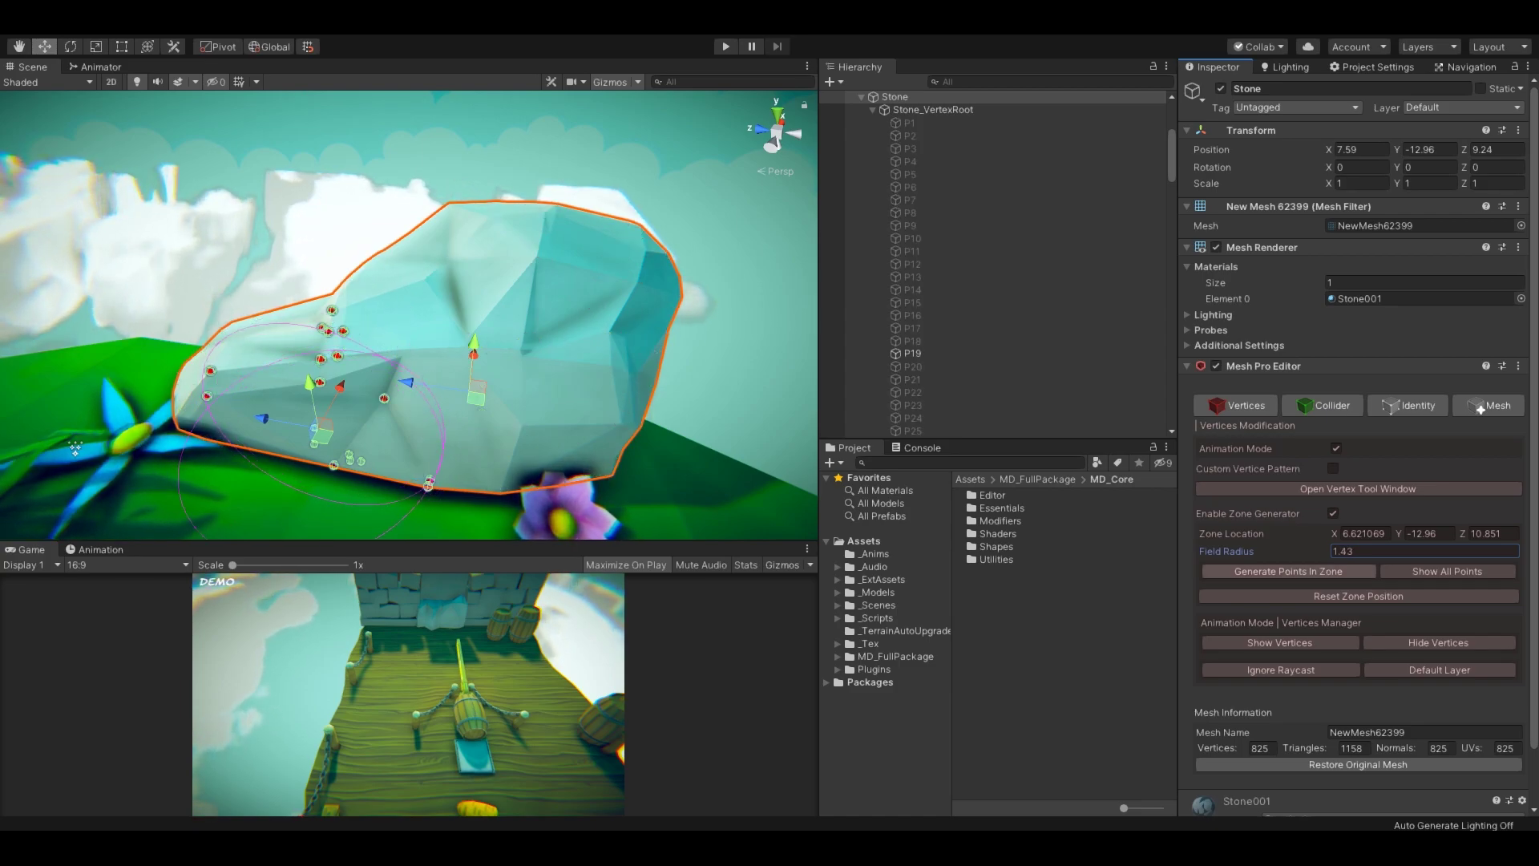
Step: Move the generator zone to the stone's right end and generate the points in it
drag(322, 435, 639, 428)
click(1289, 572)
click(1288, 571)
Step: Select the vertices in the zone on the stone's right end and move them to reshape that side
key(d)
right_drag(75, 449, 67, 468)
drag(572, 299, 462, 387)
right_drag(462, 383, 458, 382)
key(d)
drag(400, 334, 448, 330)
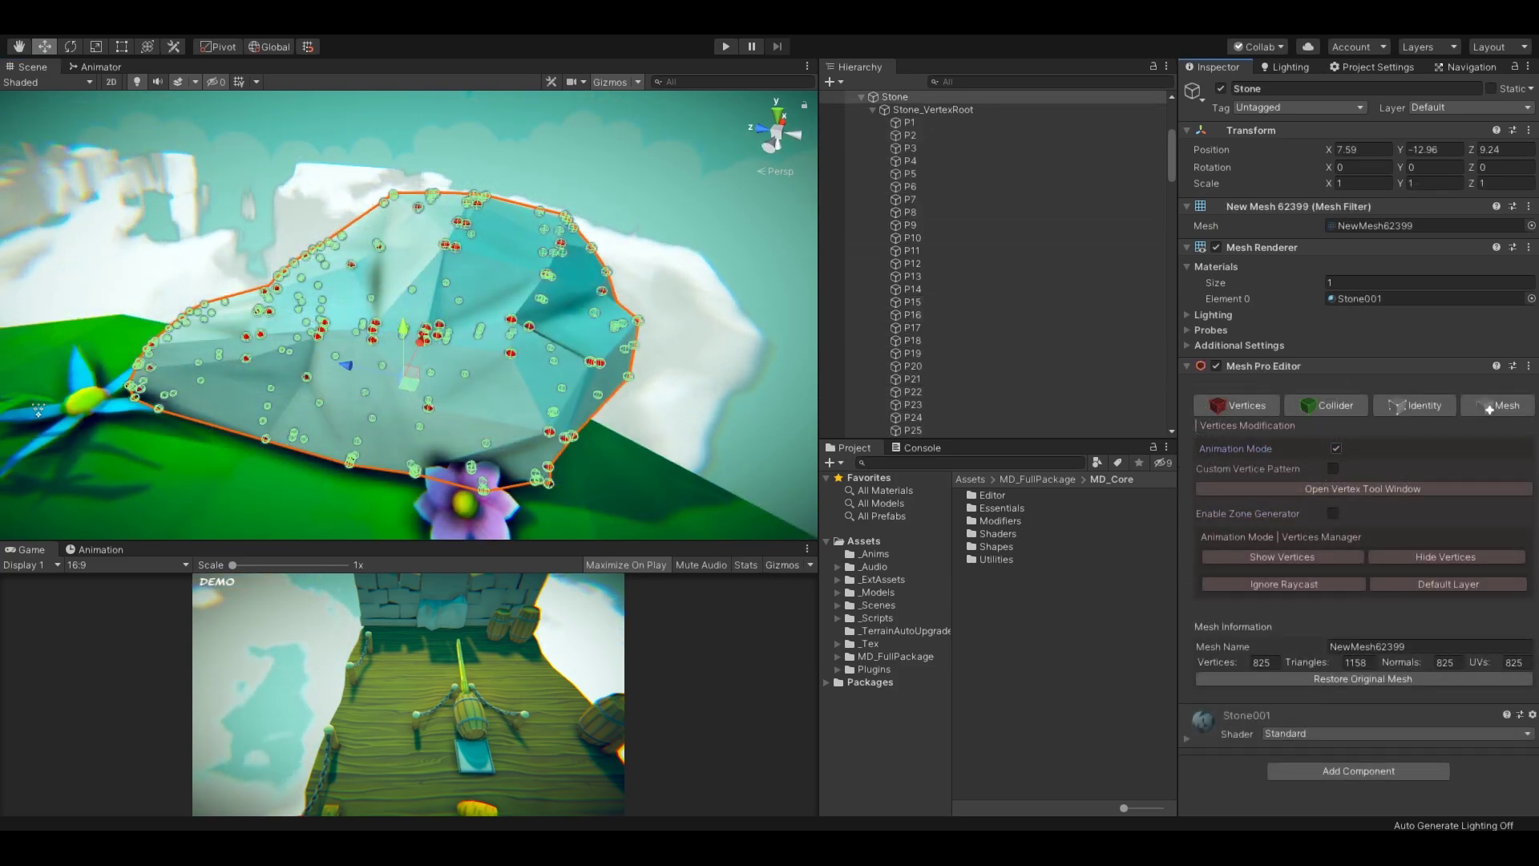
Step: Turn off Animation Mode and vertices modification on the stone, and switch to mesh modification
click(1335, 449)
click(1237, 405)
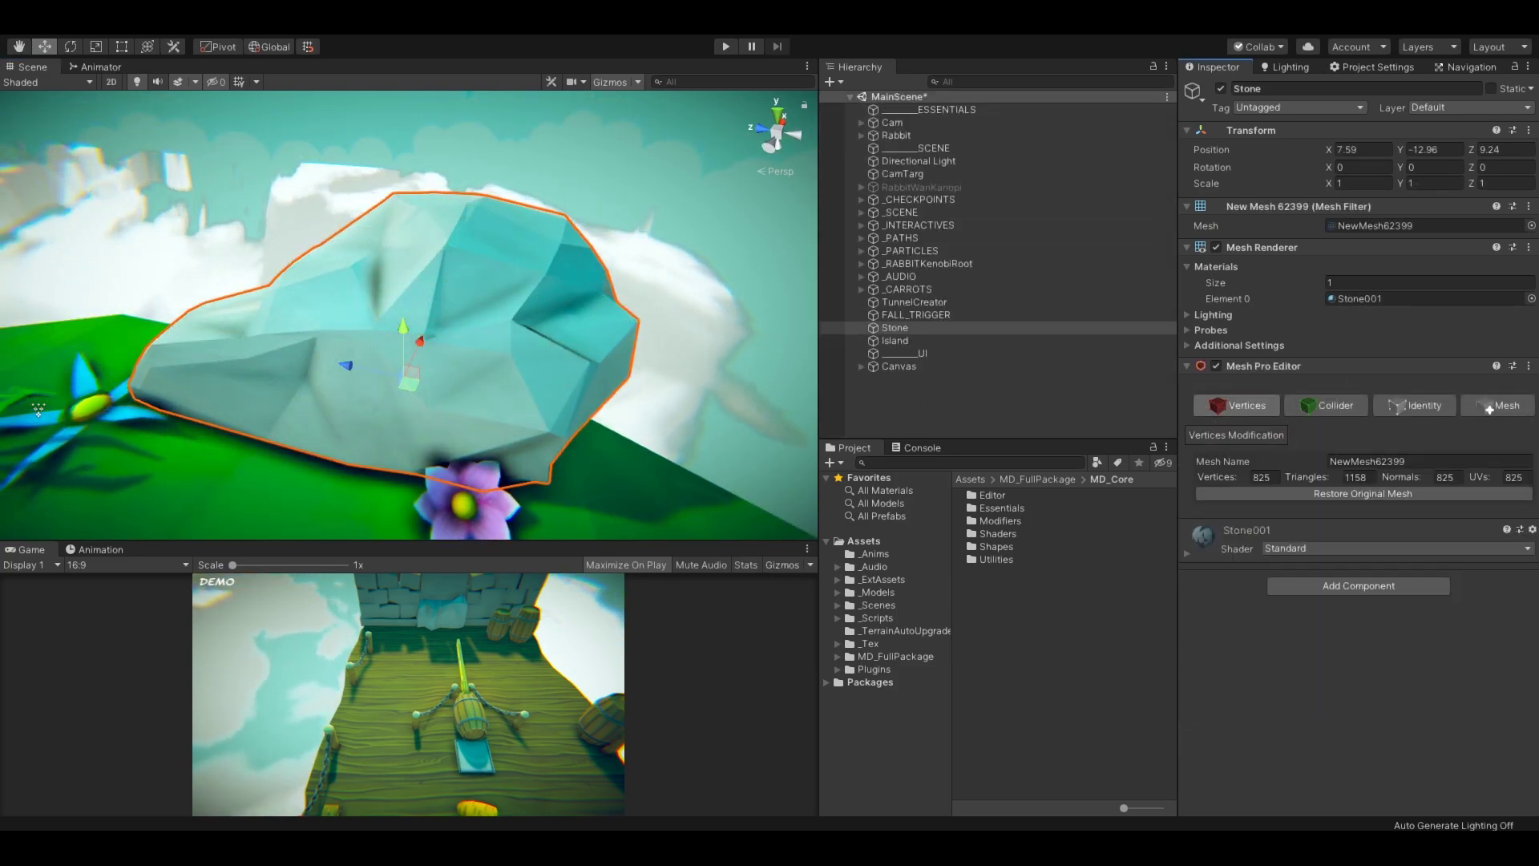
click(1489, 406)
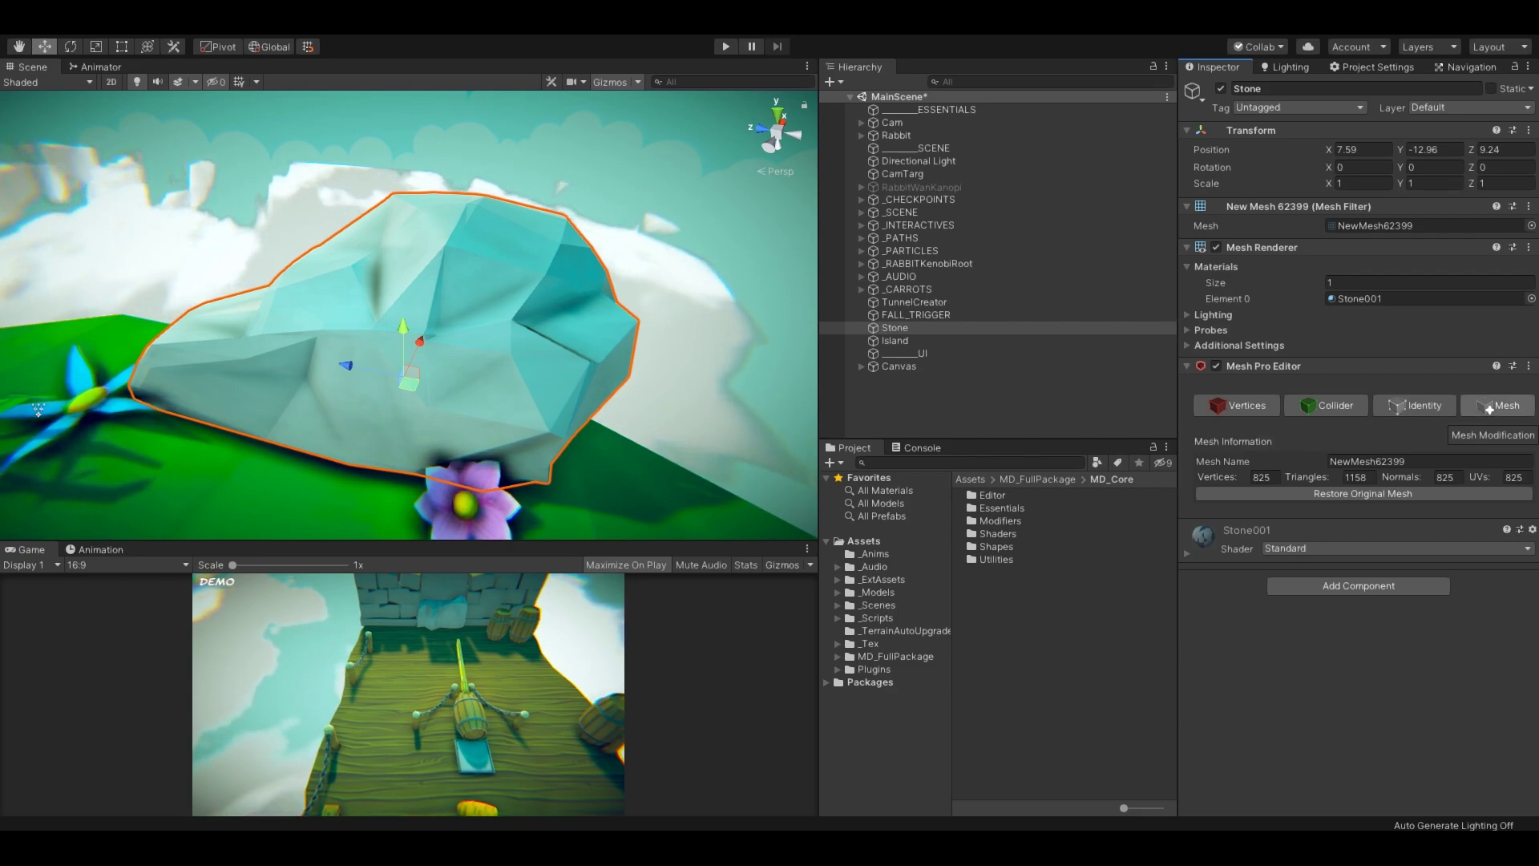
click(1489, 406)
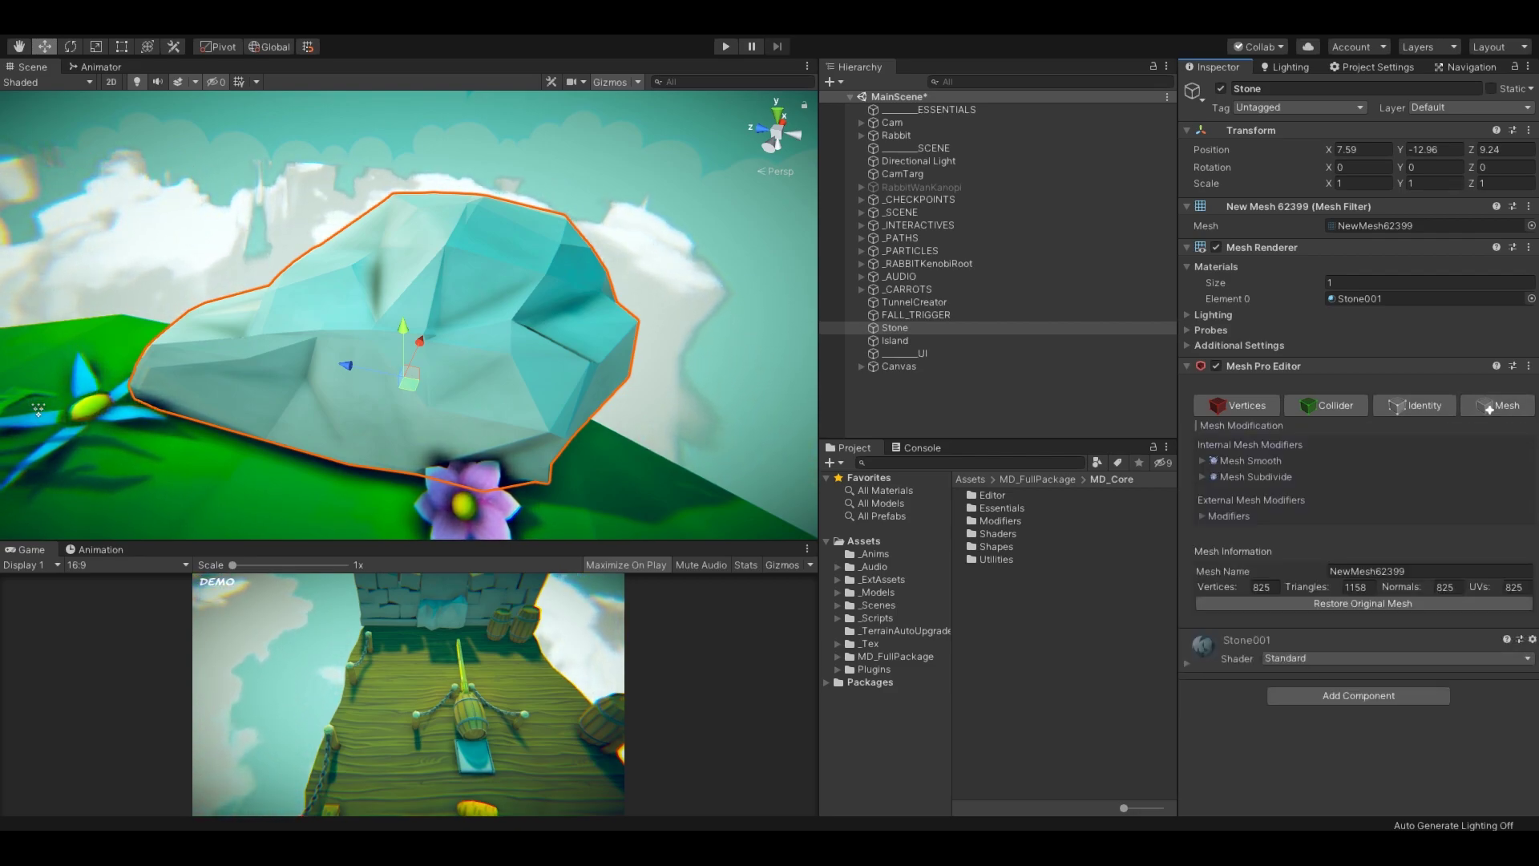
Step: Examine the Mesh Smooth settings and open the Mesh Subdivide settings
click(1202, 477)
click(1203, 477)
click(1202, 461)
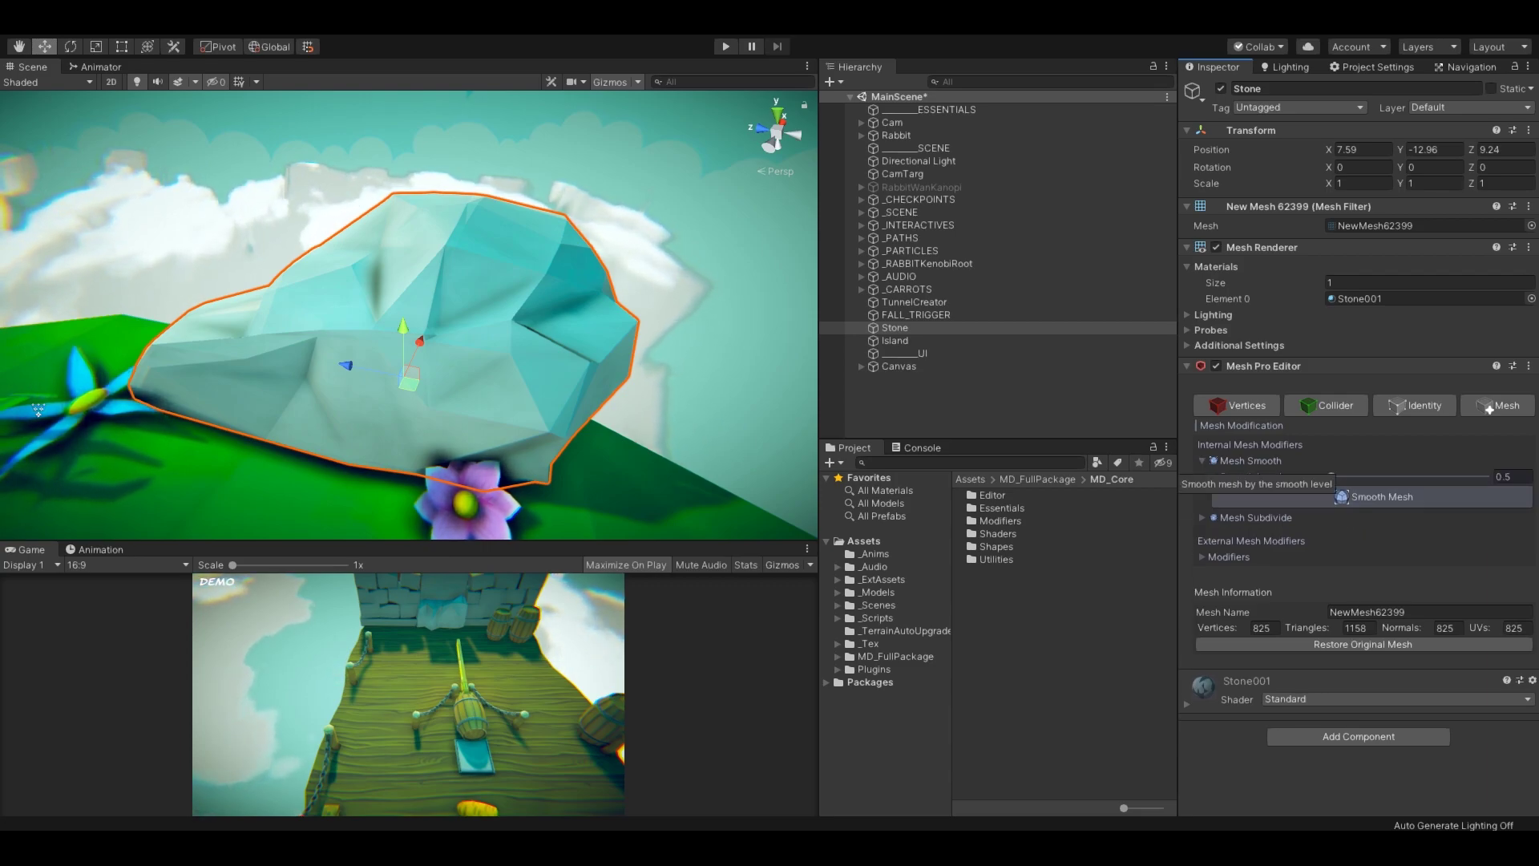
click(1203, 461)
click(1202, 477)
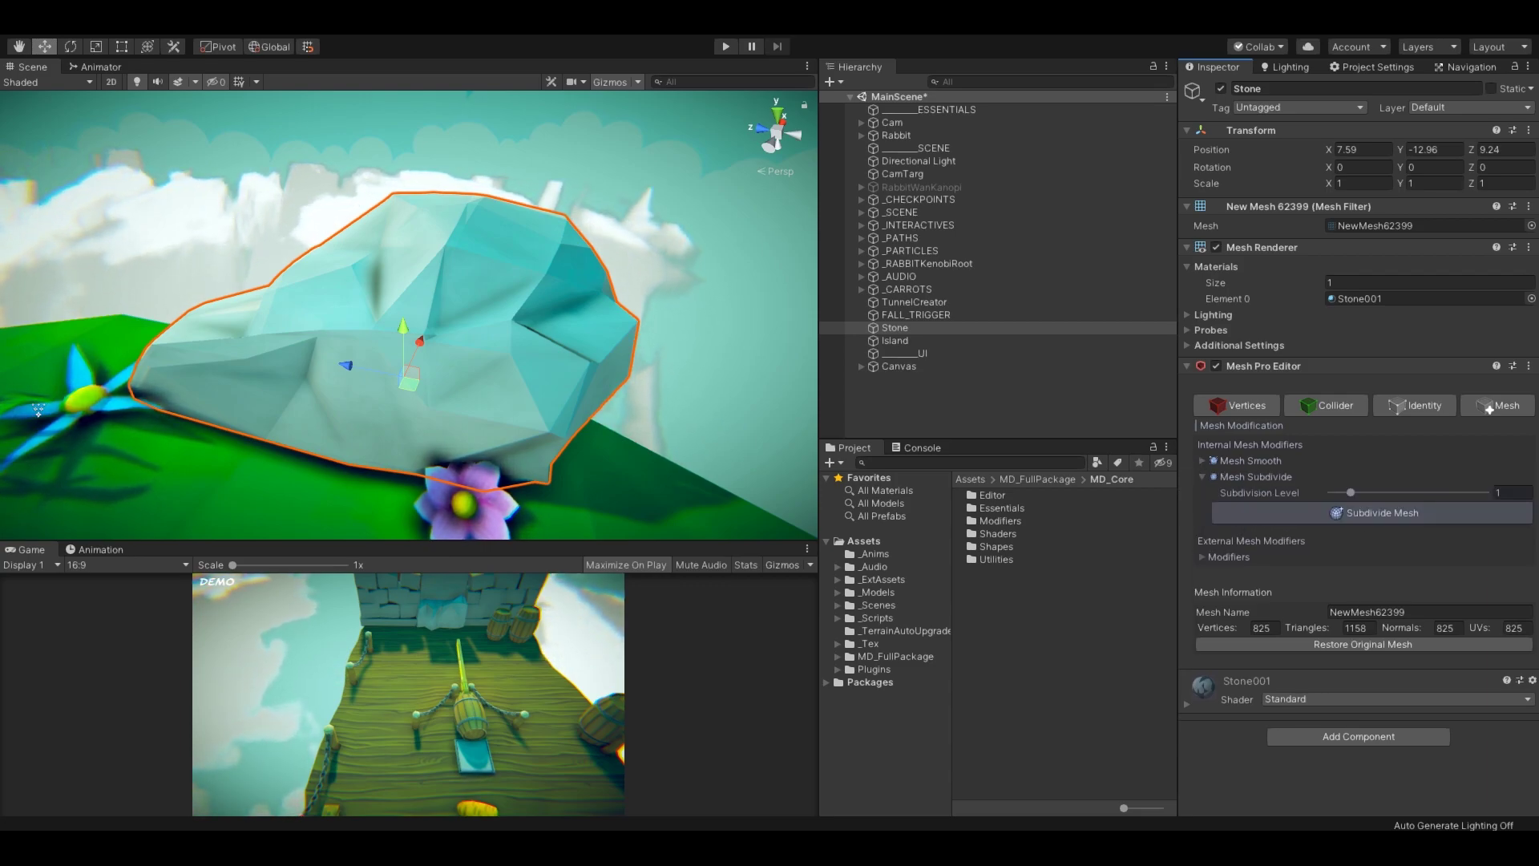
Step: Set the scene view's shading mode to Shaded Wireframe to show the stone's topology
click(11, 25)
right_click(337, 273)
click(48, 82)
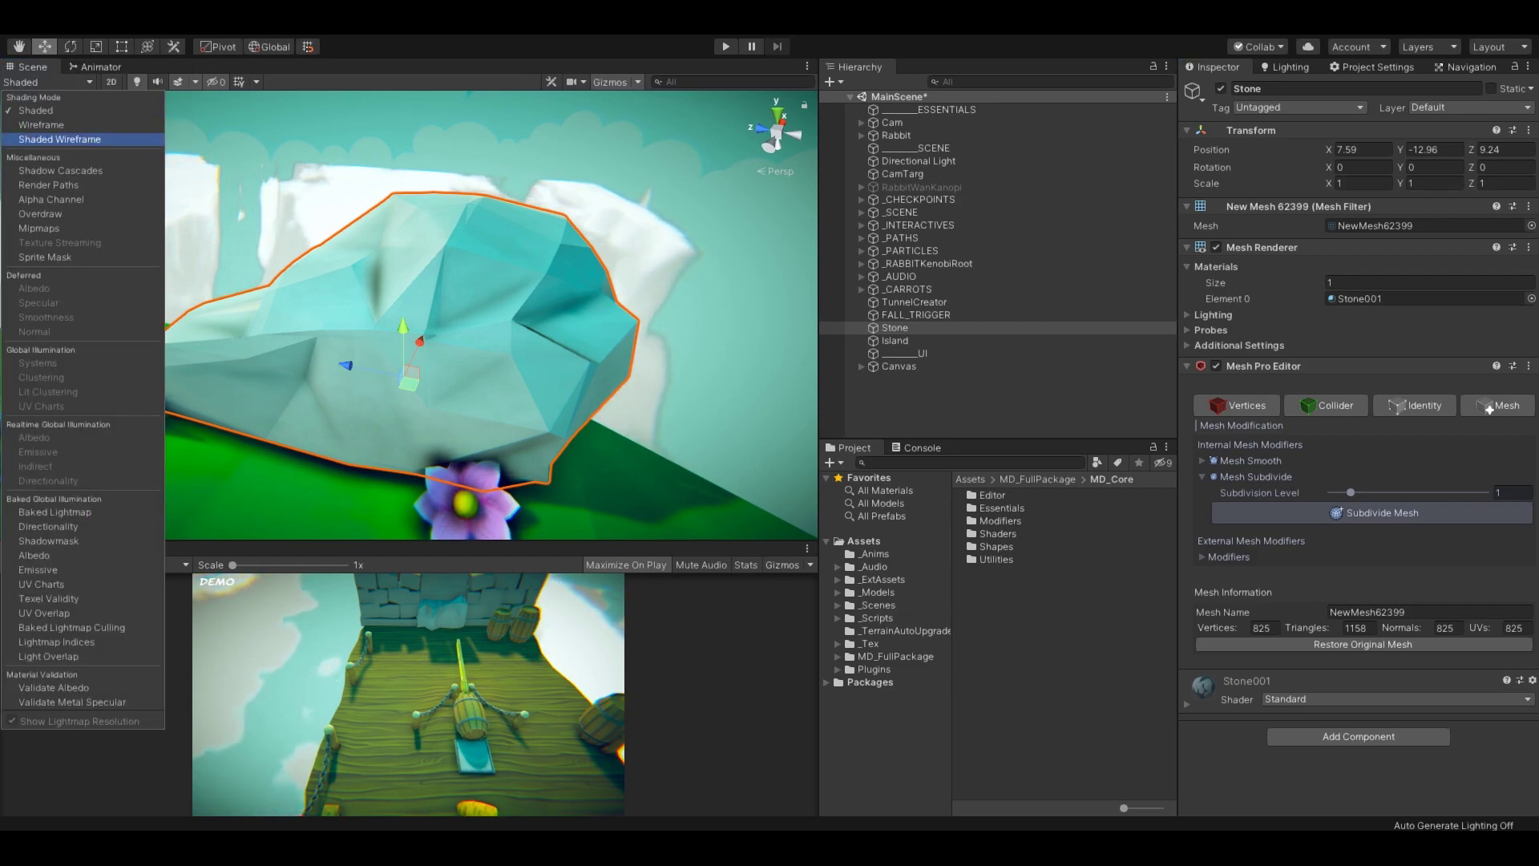
click(60, 140)
click(401, 313)
mouse_move(401, 312)
alt+mouse_down()
mouse_move(345, 337)
mouse_move(383, 342)
alt+mouse_up()
Step: Subdivide the stone's mesh with a subdivision level of 2
click(1351, 492)
click(1383, 512)
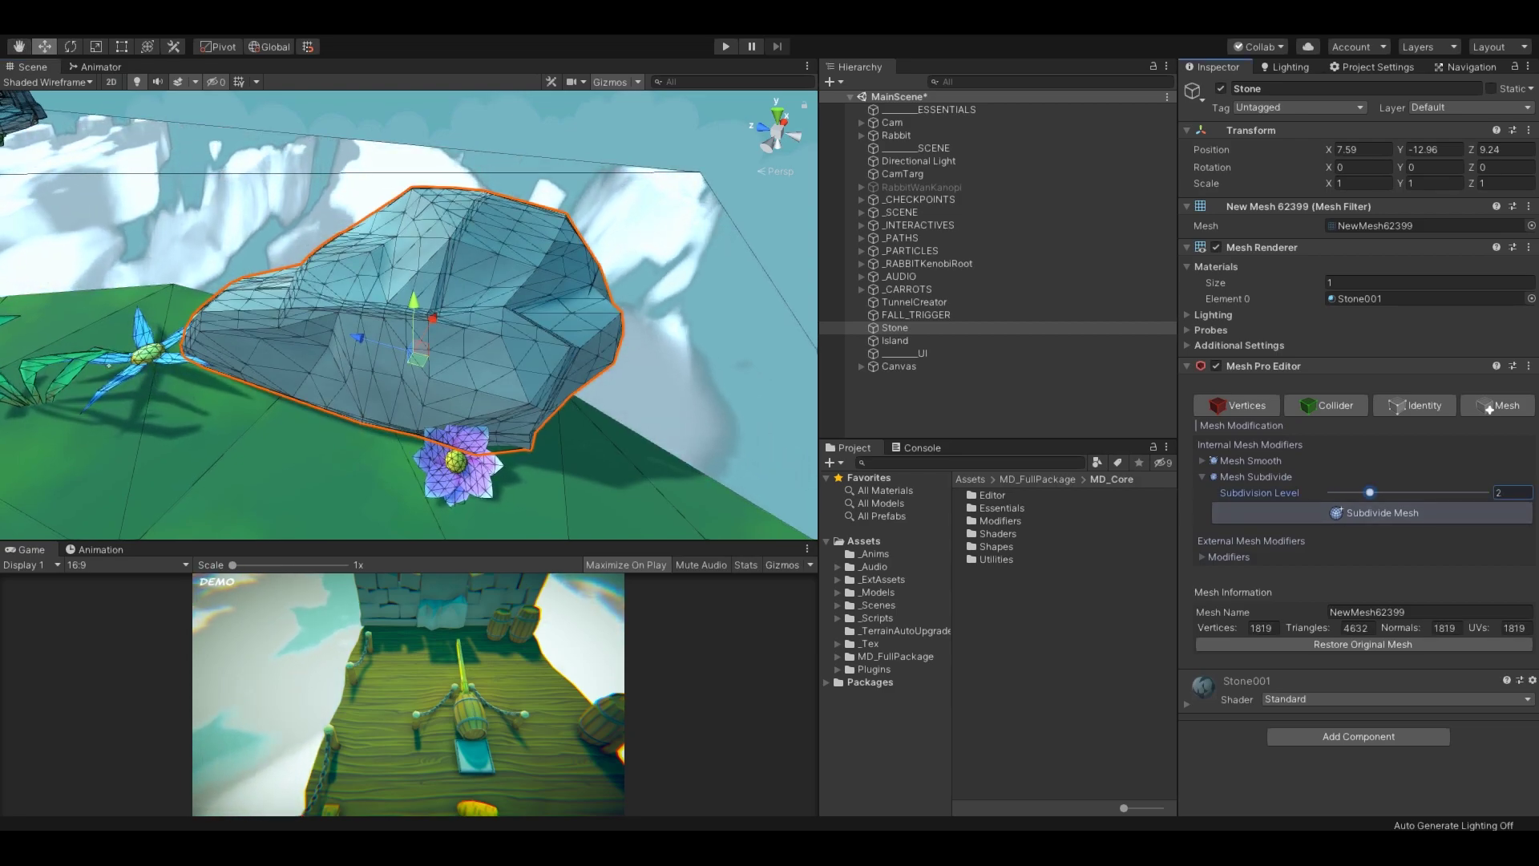
click(1255, 477)
Step: Smooth the stone's mesh with a smooth level of 0.27, and close the Mesh Smooth settings
click(1251, 461)
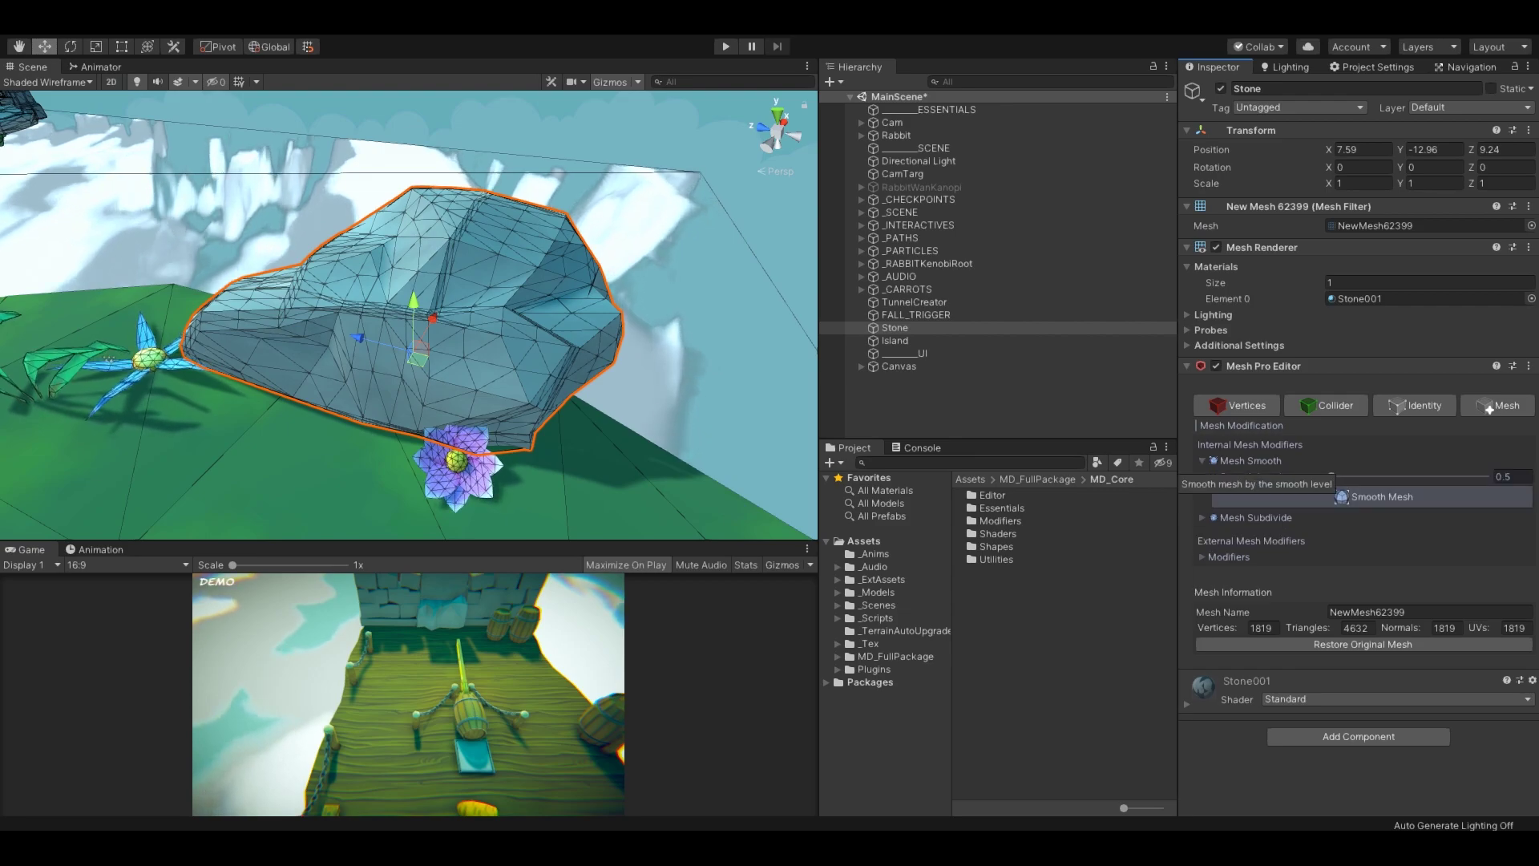
drag(1331, 476, 1410, 476)
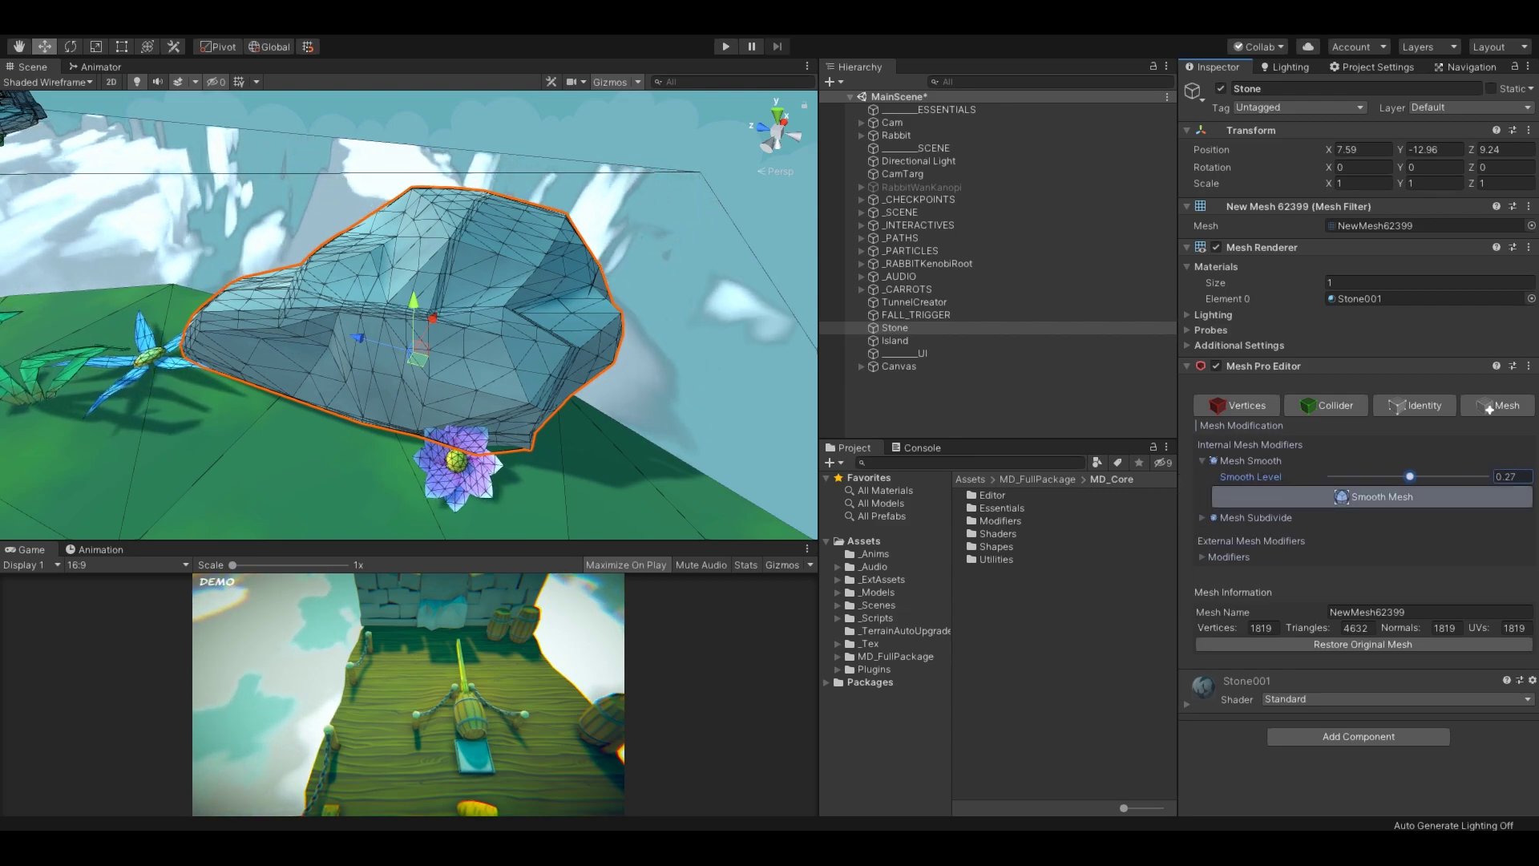
click(1409, 496)
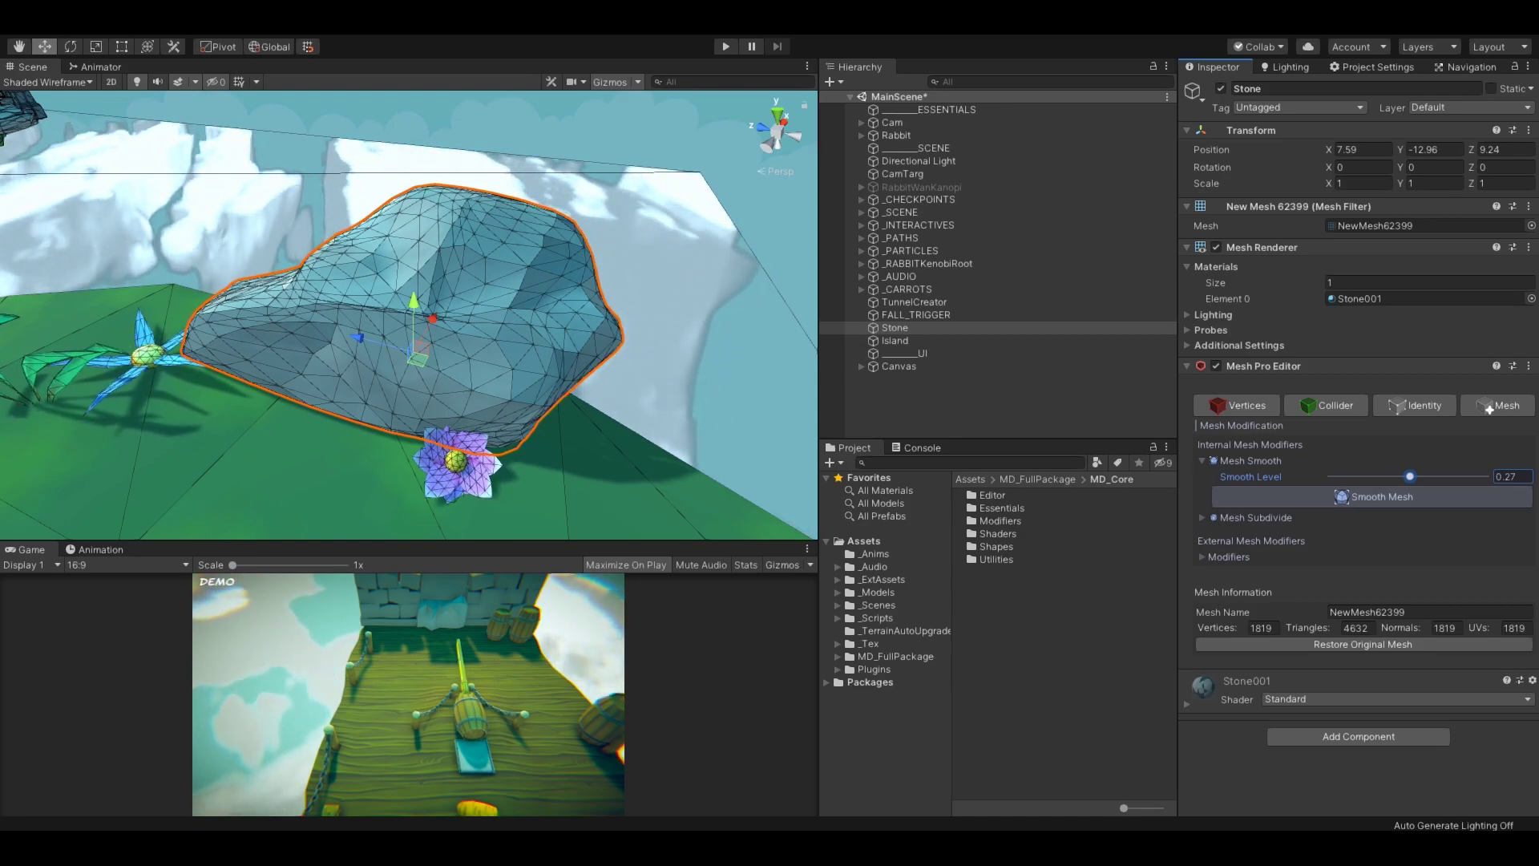
click(1204, 461)
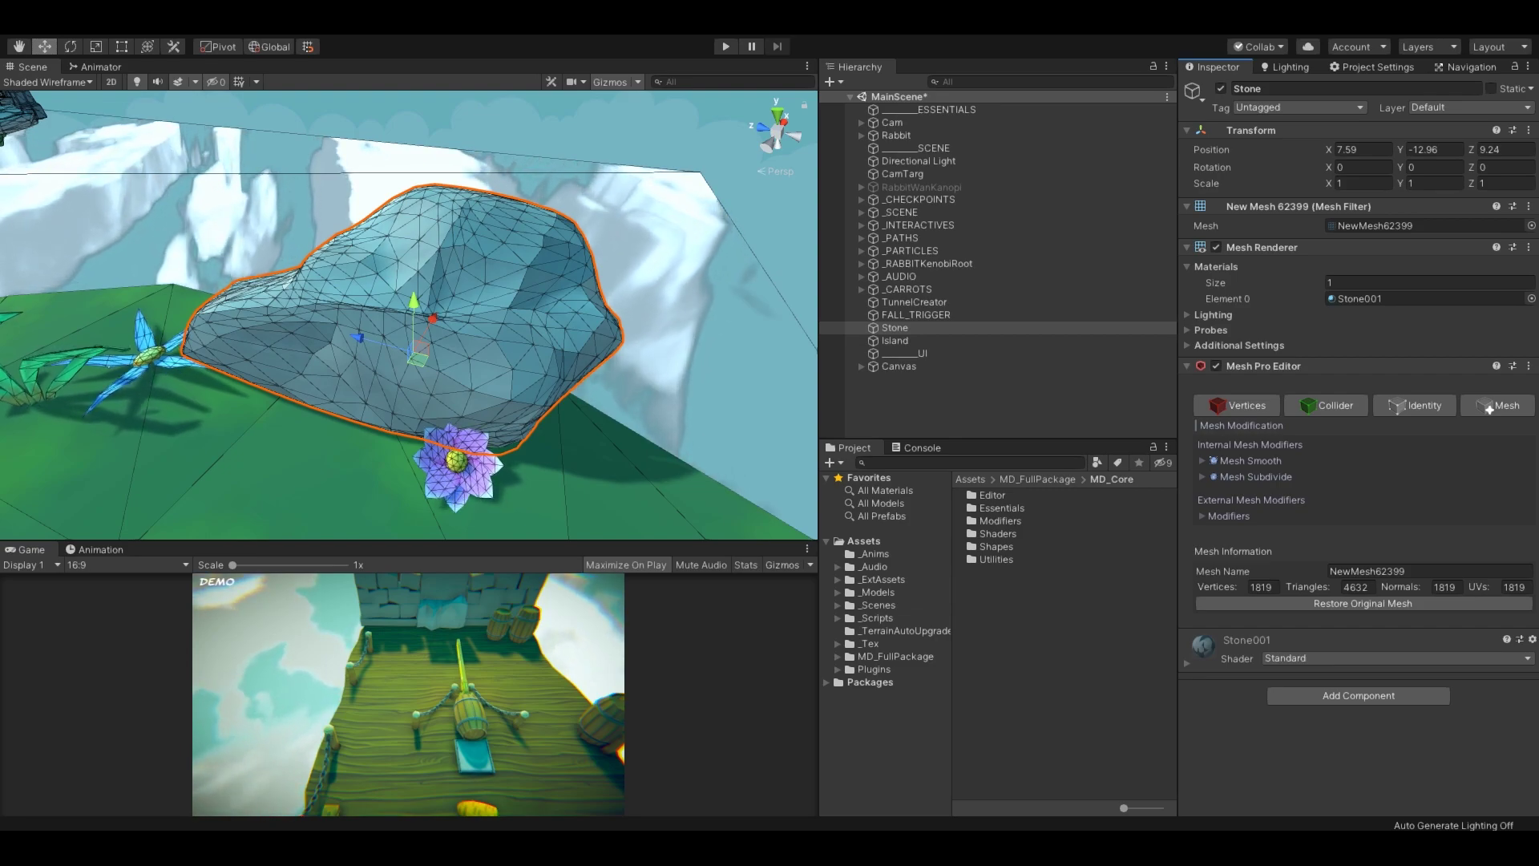
Step: Apply the external Mesh FFD modifier to the stone
click(1251, 477)
click(1251, 477)
click(1230, 516)
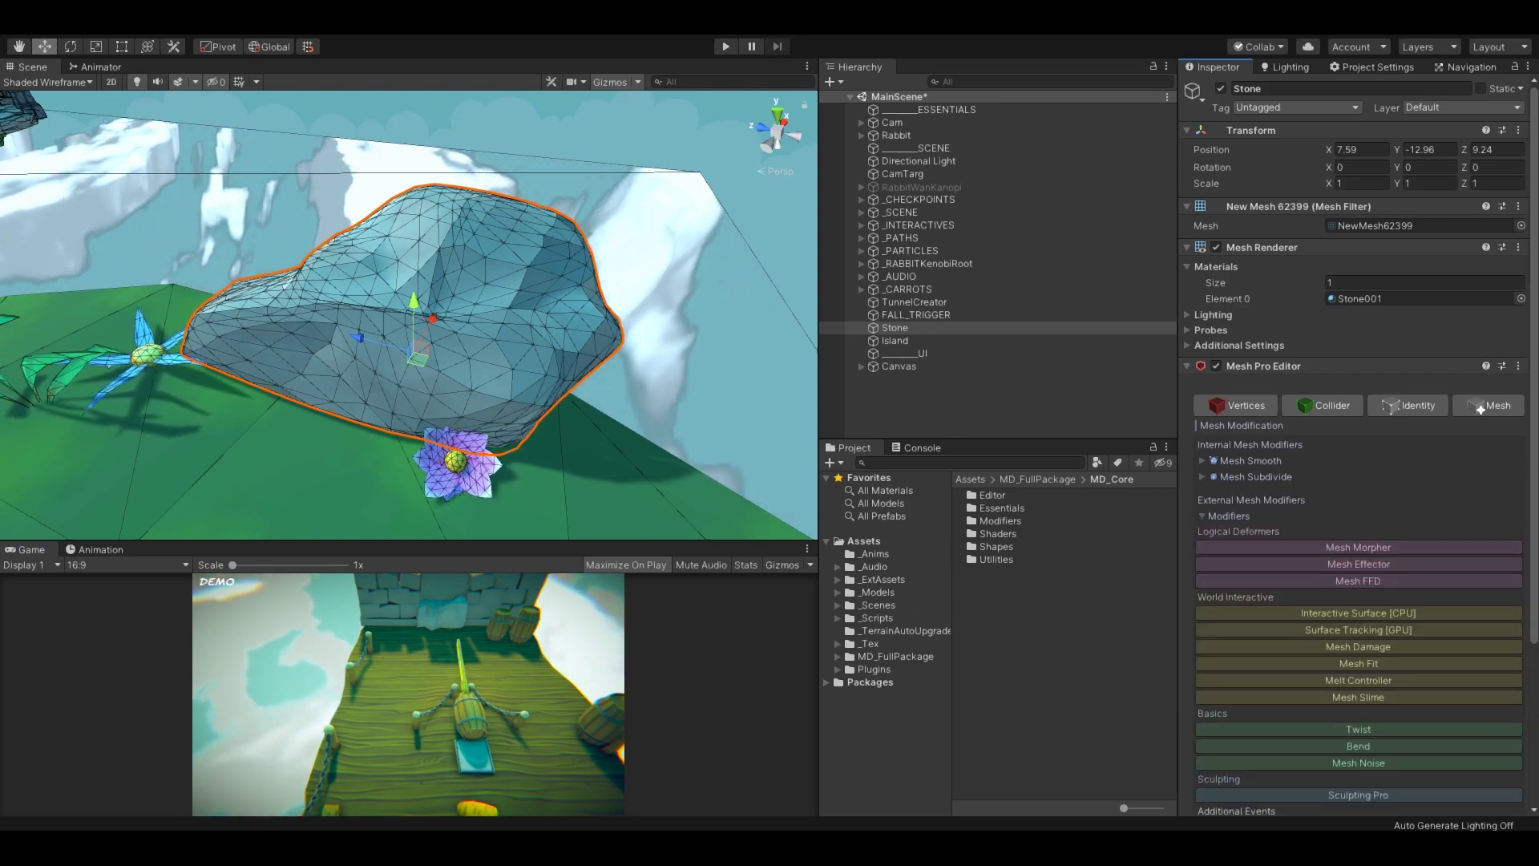
scroll(1234, 509, down, 3)
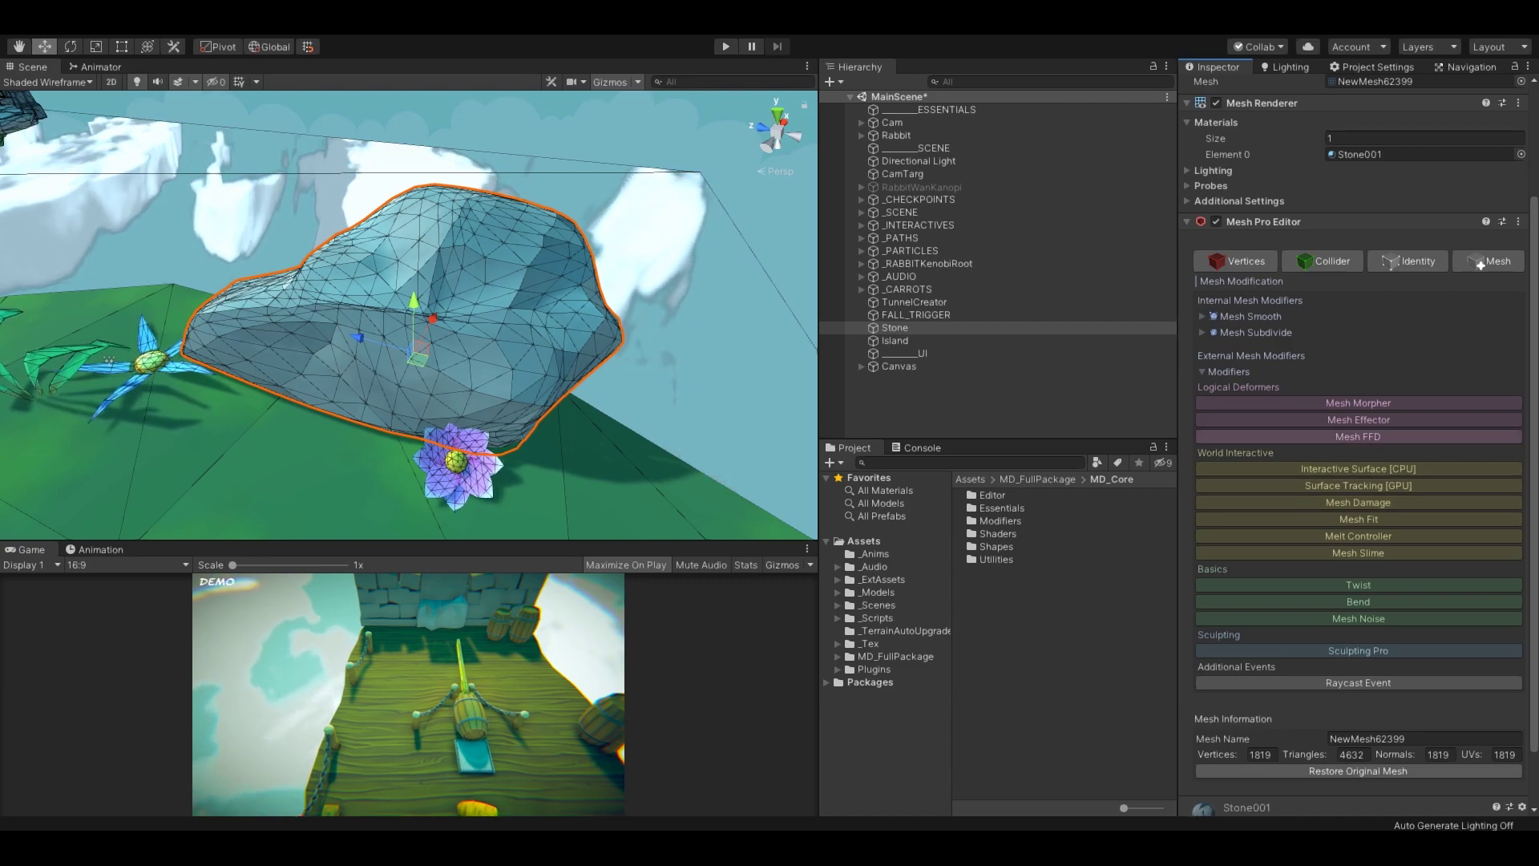
click(1359, 436)
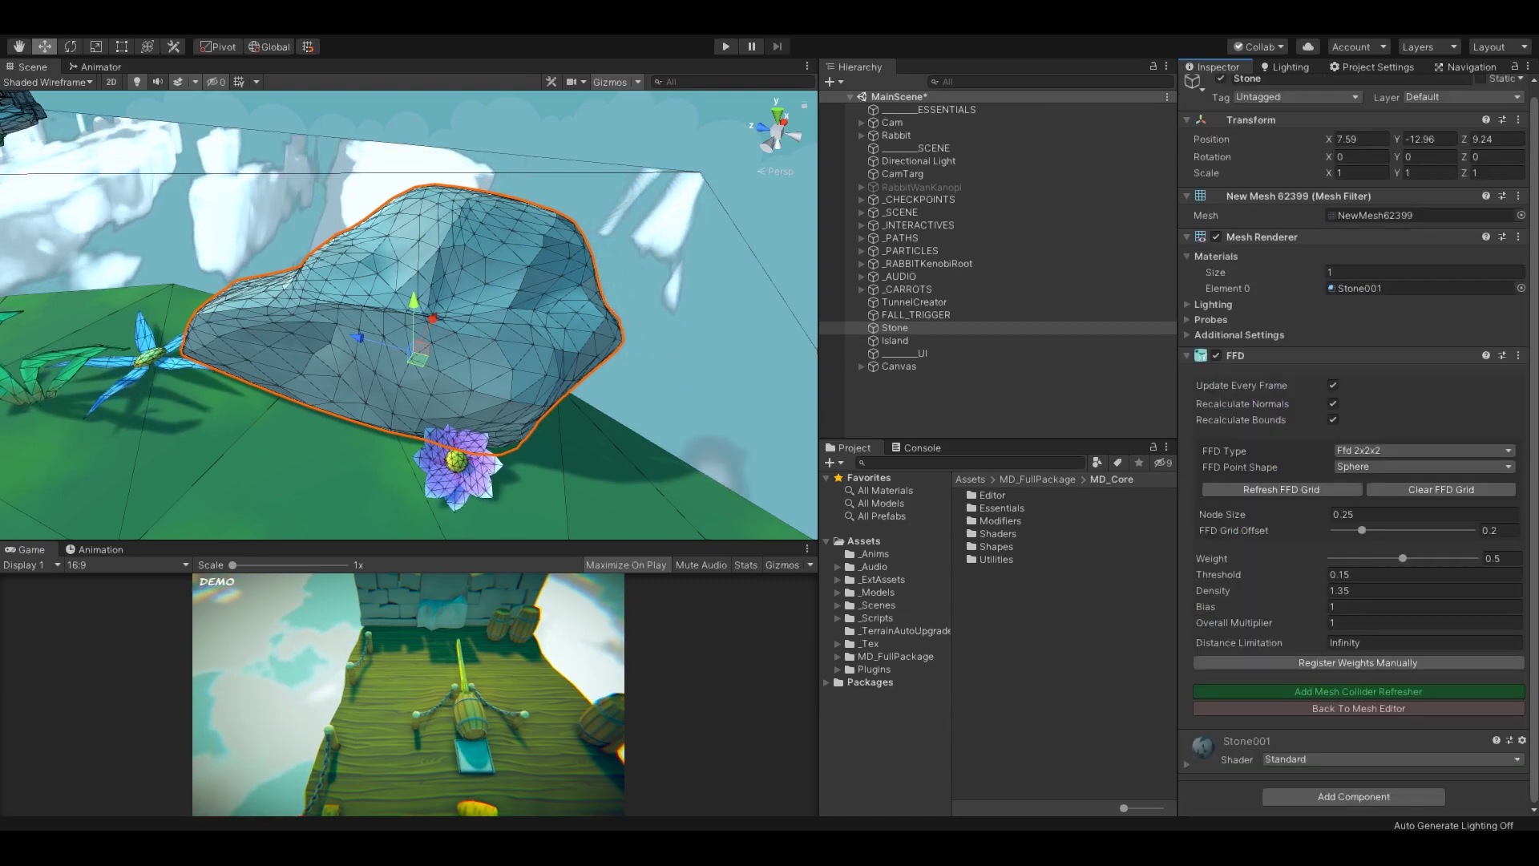
Step: Set the scene view's shading mode to Shaded and frame the stone
click(48, 82)
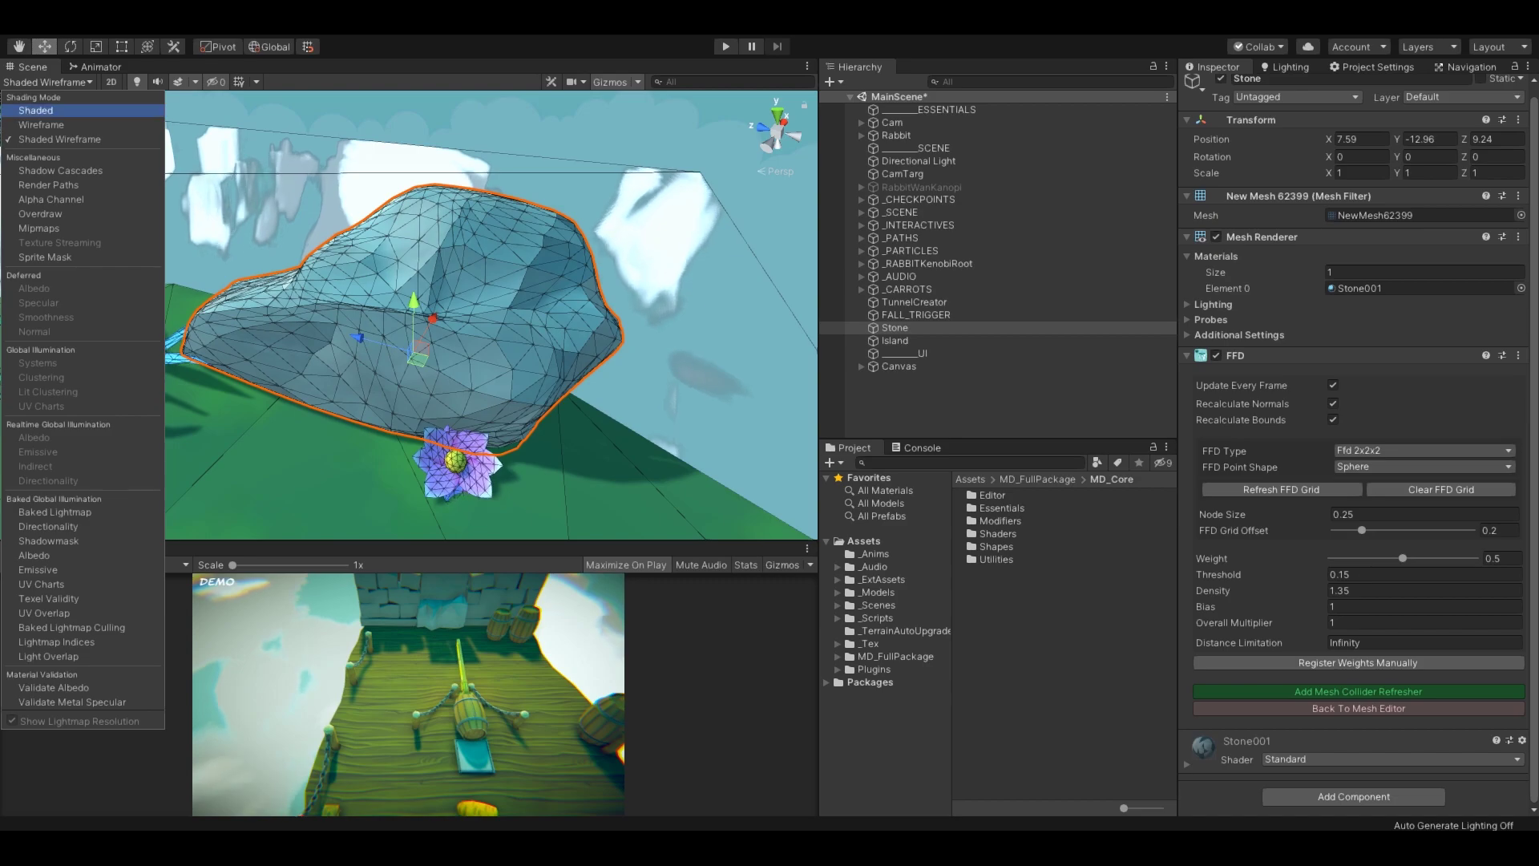
click(48, 111)
scroll(409, 314, down, 6)
middle_drag(409, 314, 428, 371)
scroll(385, 449, up, 4)
right_drag(232, 373, 225, 367)
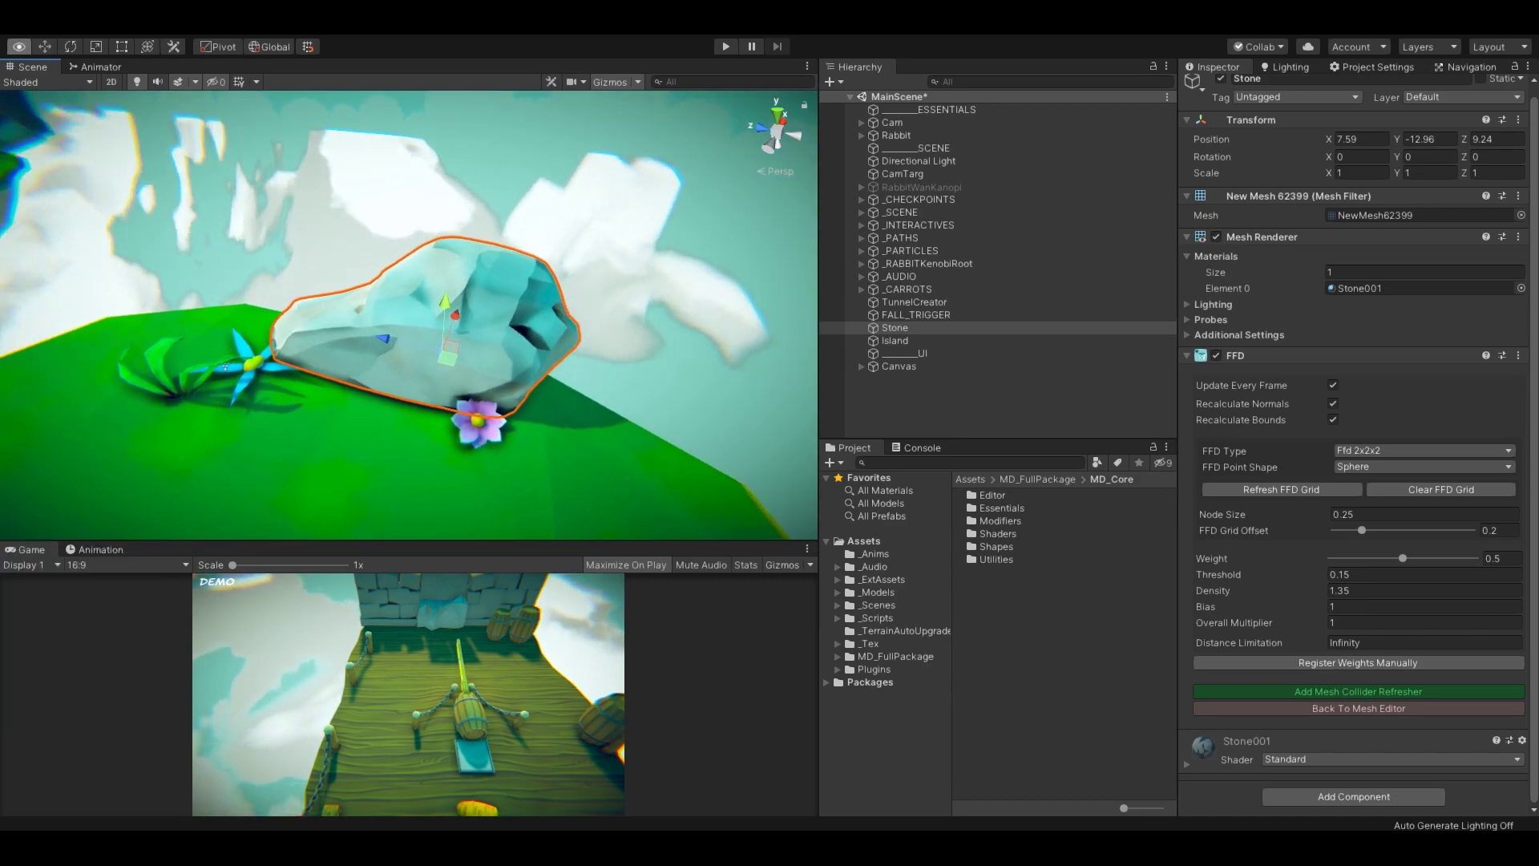
alt+drag(225, 367, 224, 371)
Step: Set the stone's FFD type to Ffd 3x3x3 and generate its FFD grid
click(1411, 452)
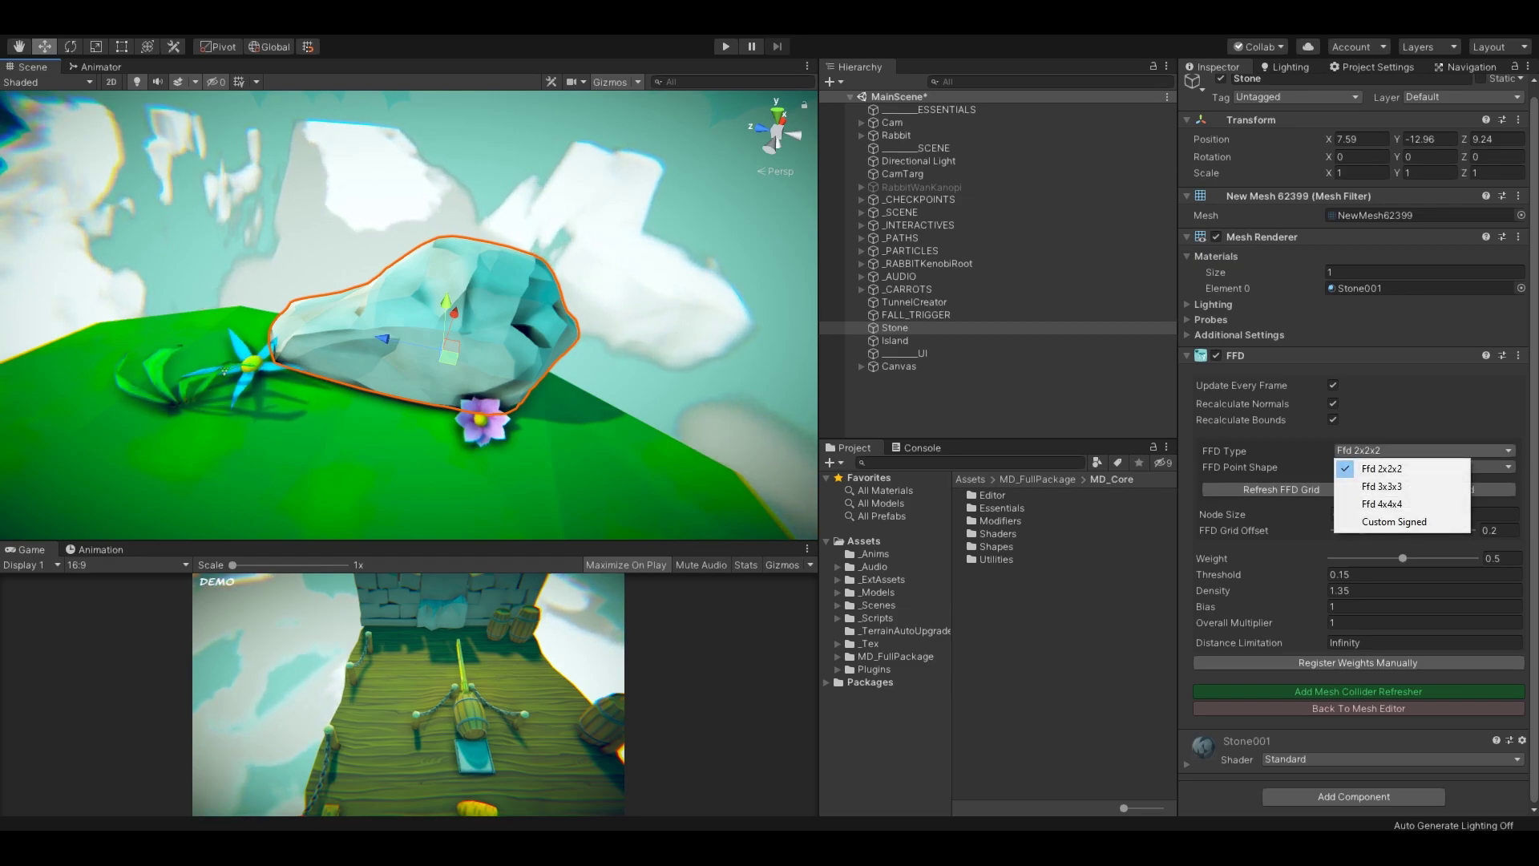
click(1383, 486)
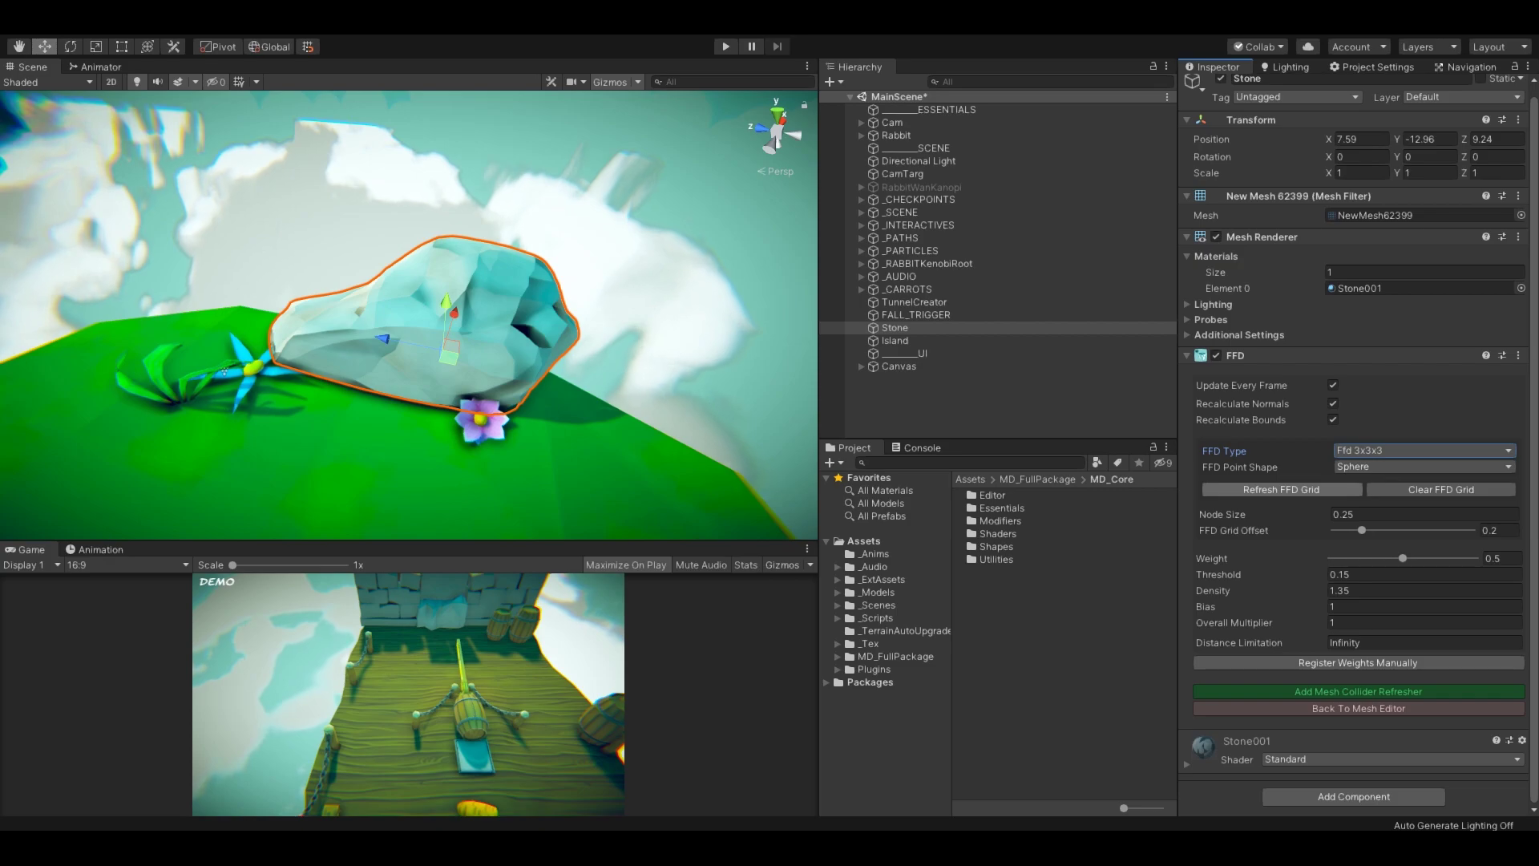
click(1319, 490)
alt+drag(545, 312, 230, 350)
Step: Try different FFD node sizes and grid offsets, settle on node size 0.25 and grid offset 0.065, and refresh the grid
click(1223, 514)
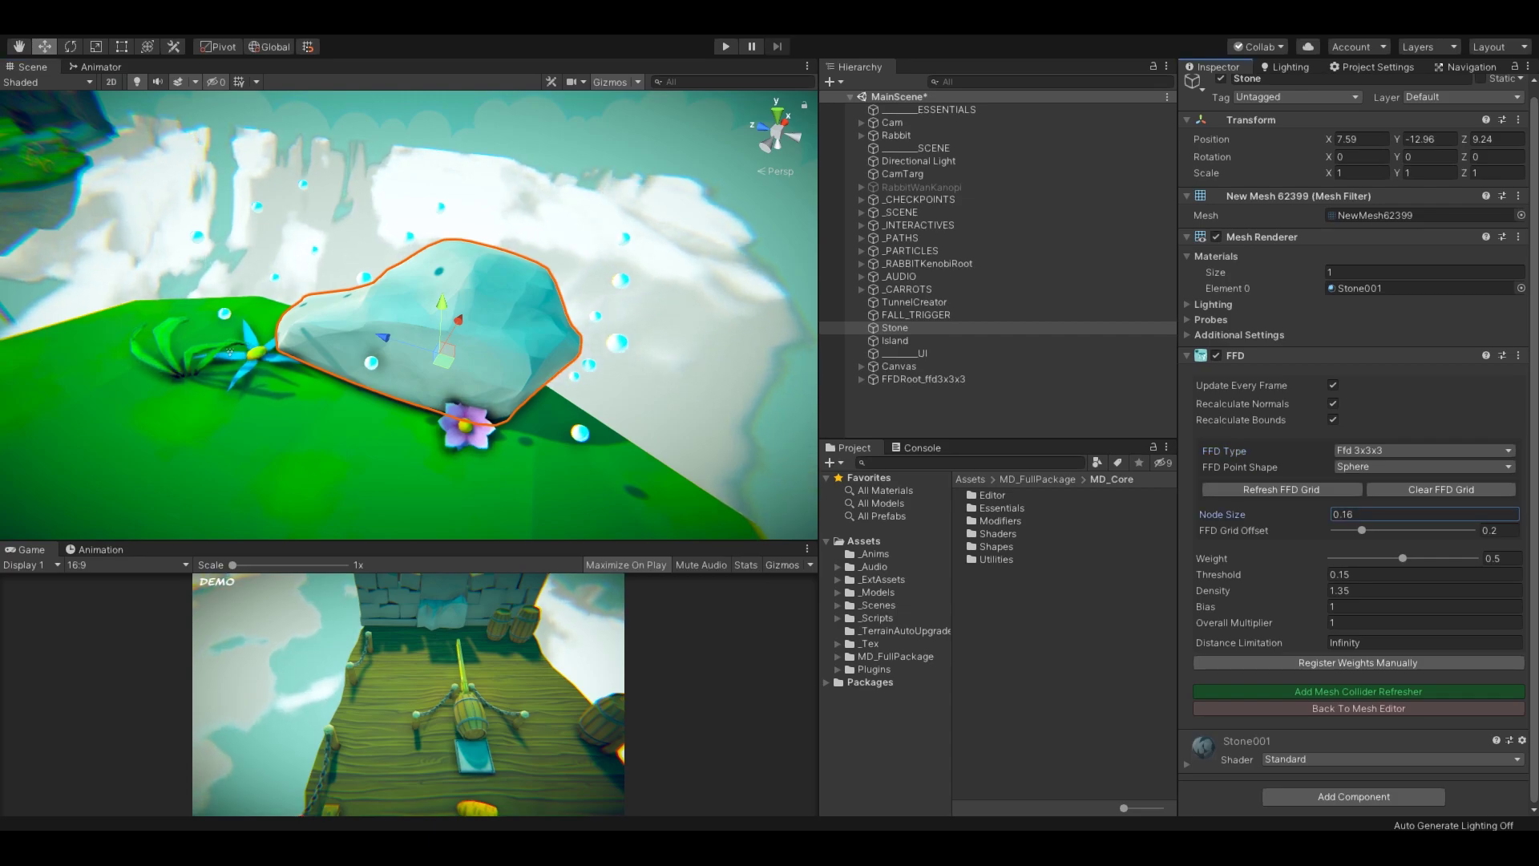
drag(1220, 515, 1220, 515)
click(1281, 489)
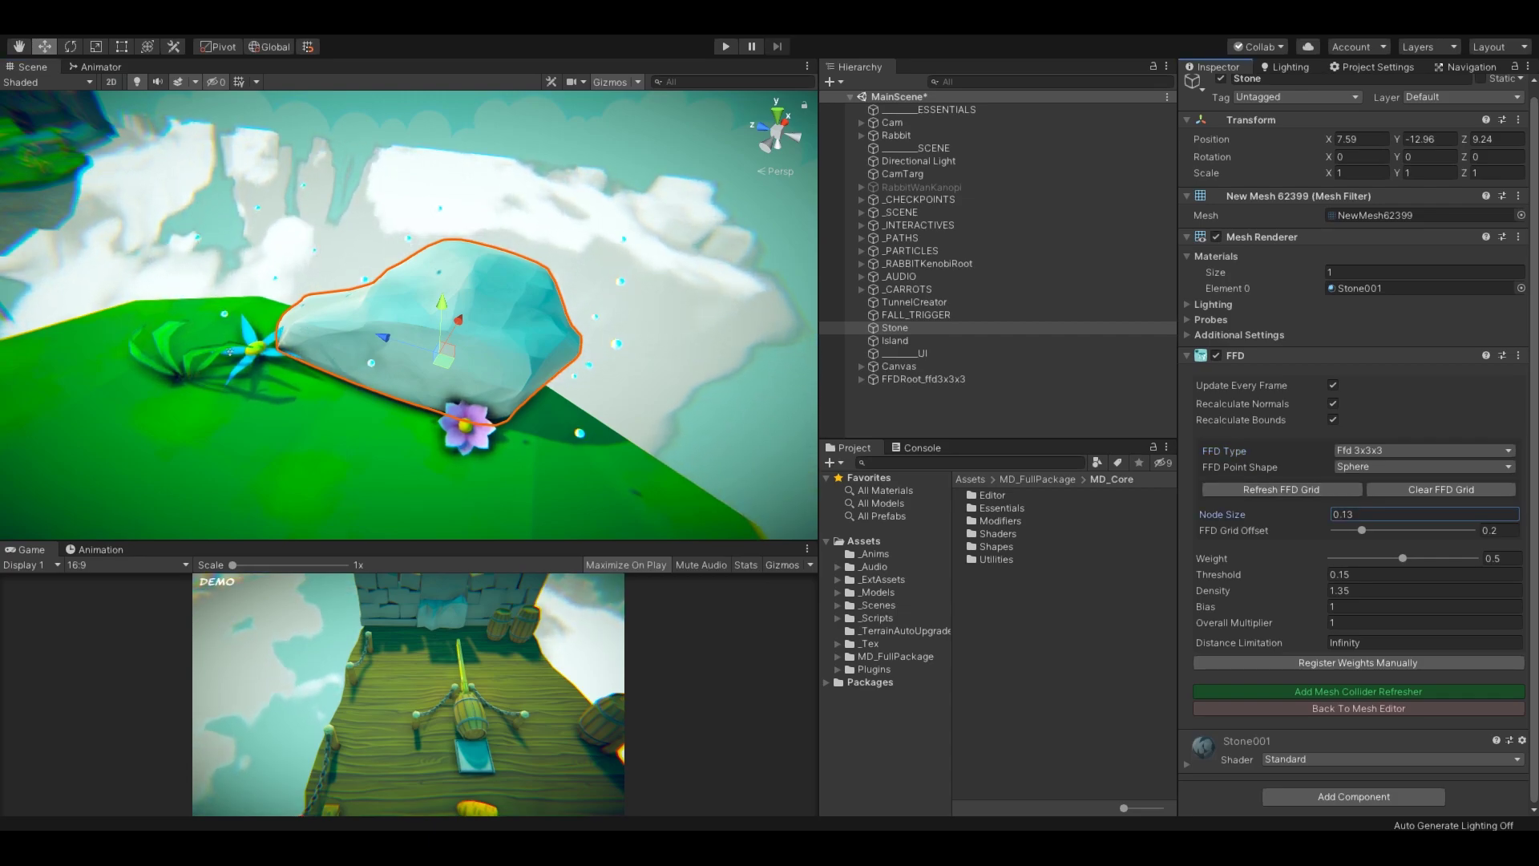
click(1281, 490)
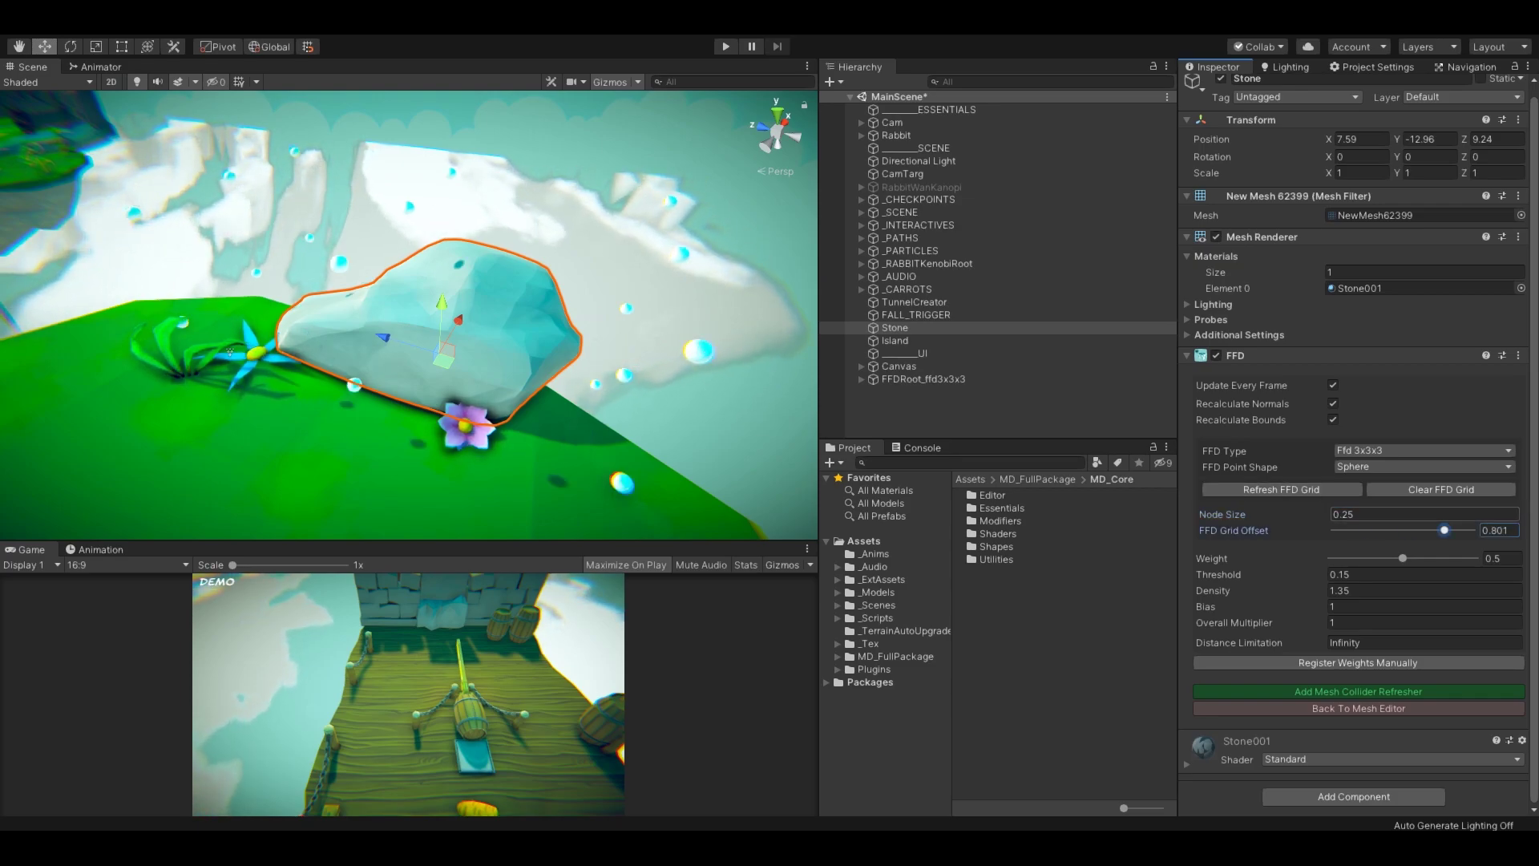
click(1315, 490)
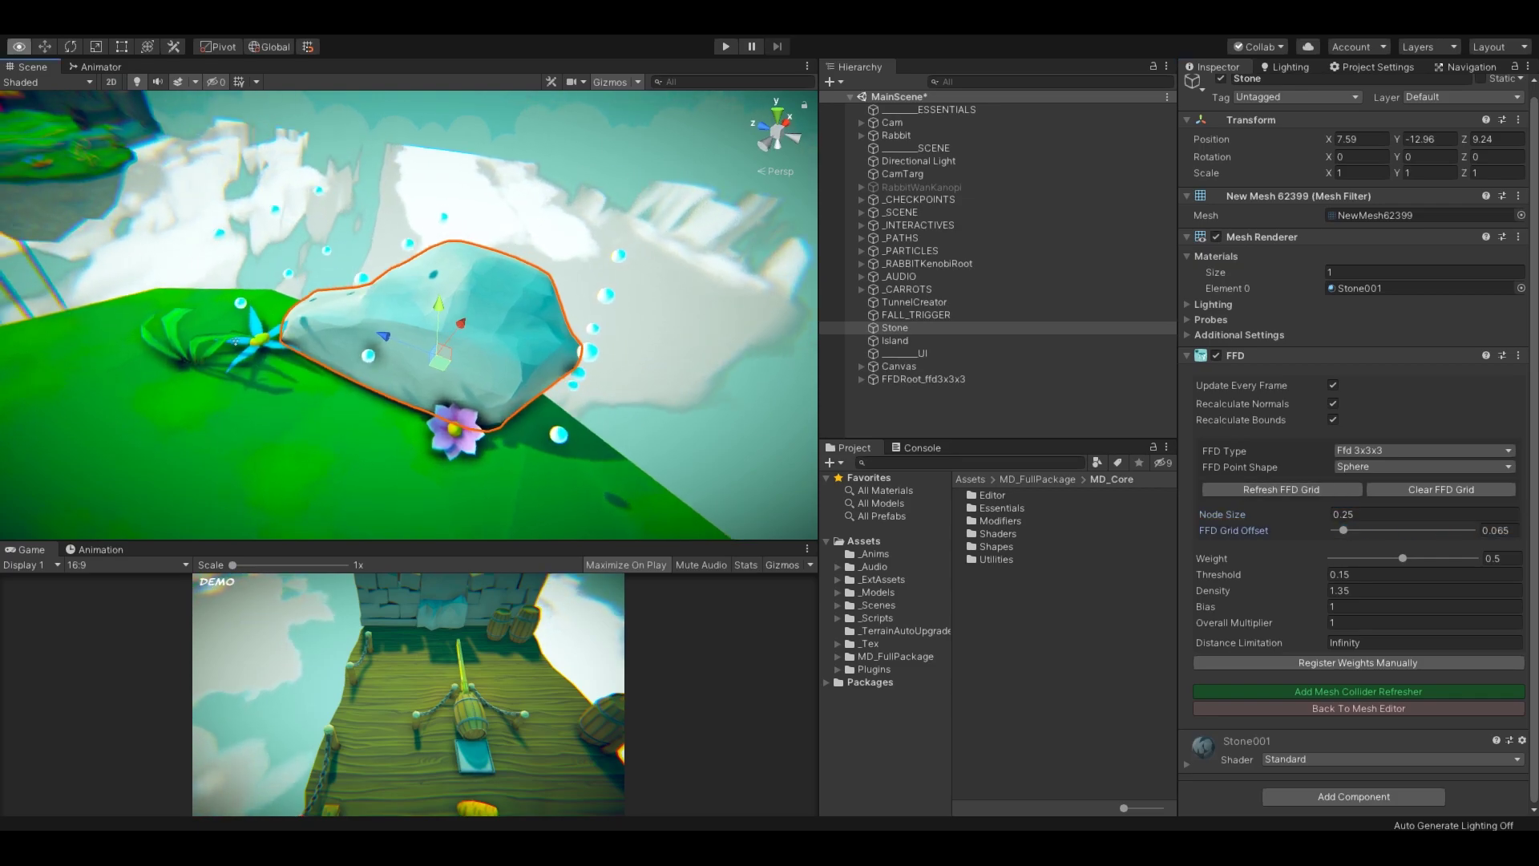
Step: Pull FFDPoint16 away from the stone to Z -5.75 to stretch the mesh, and select the FFD point below it
click(608, 295)
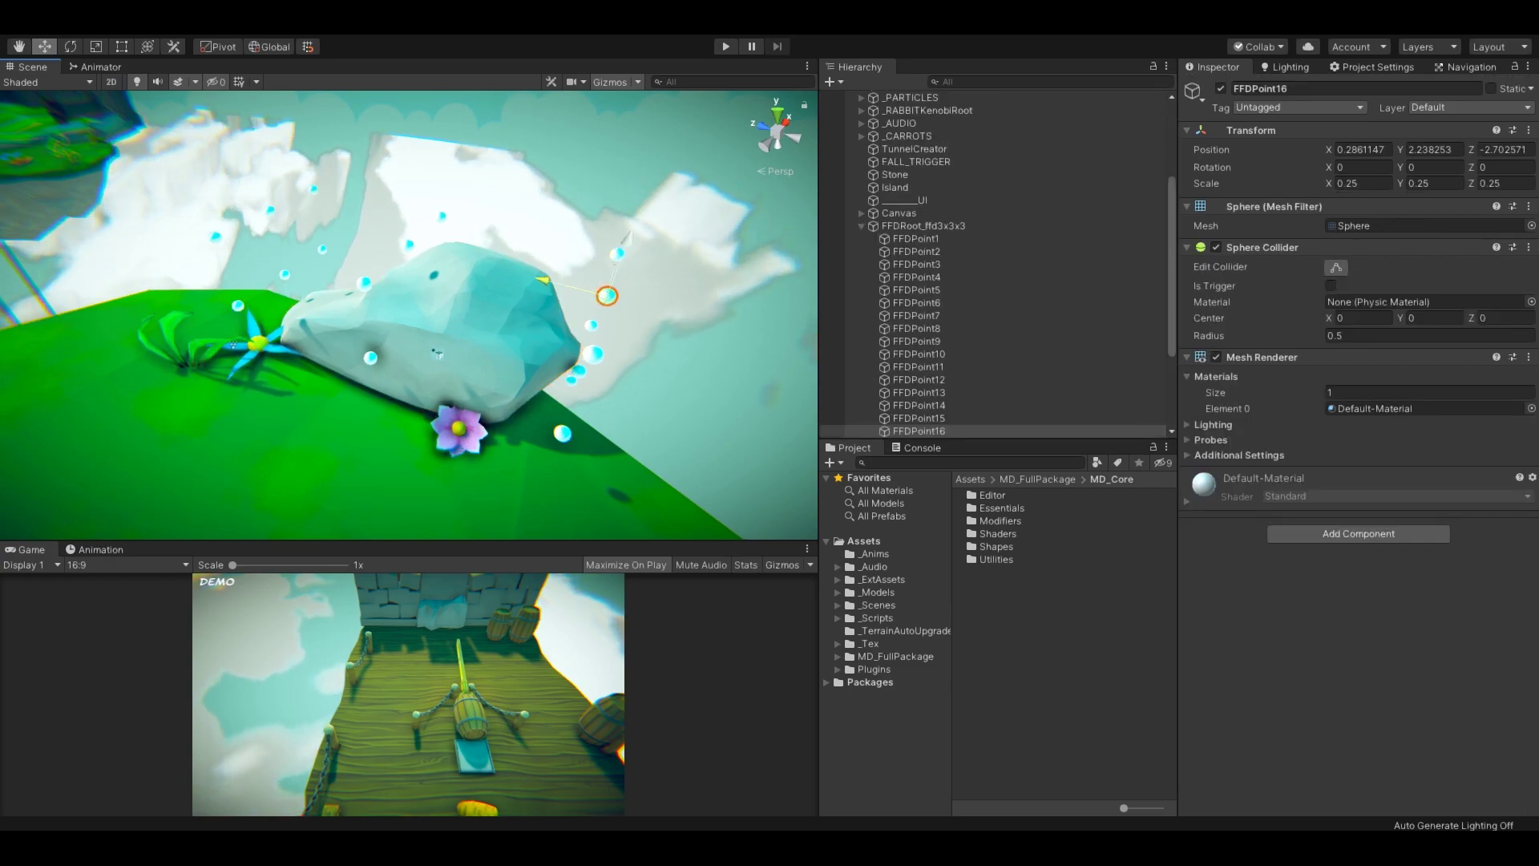
drag(639, 304, 769, 338)
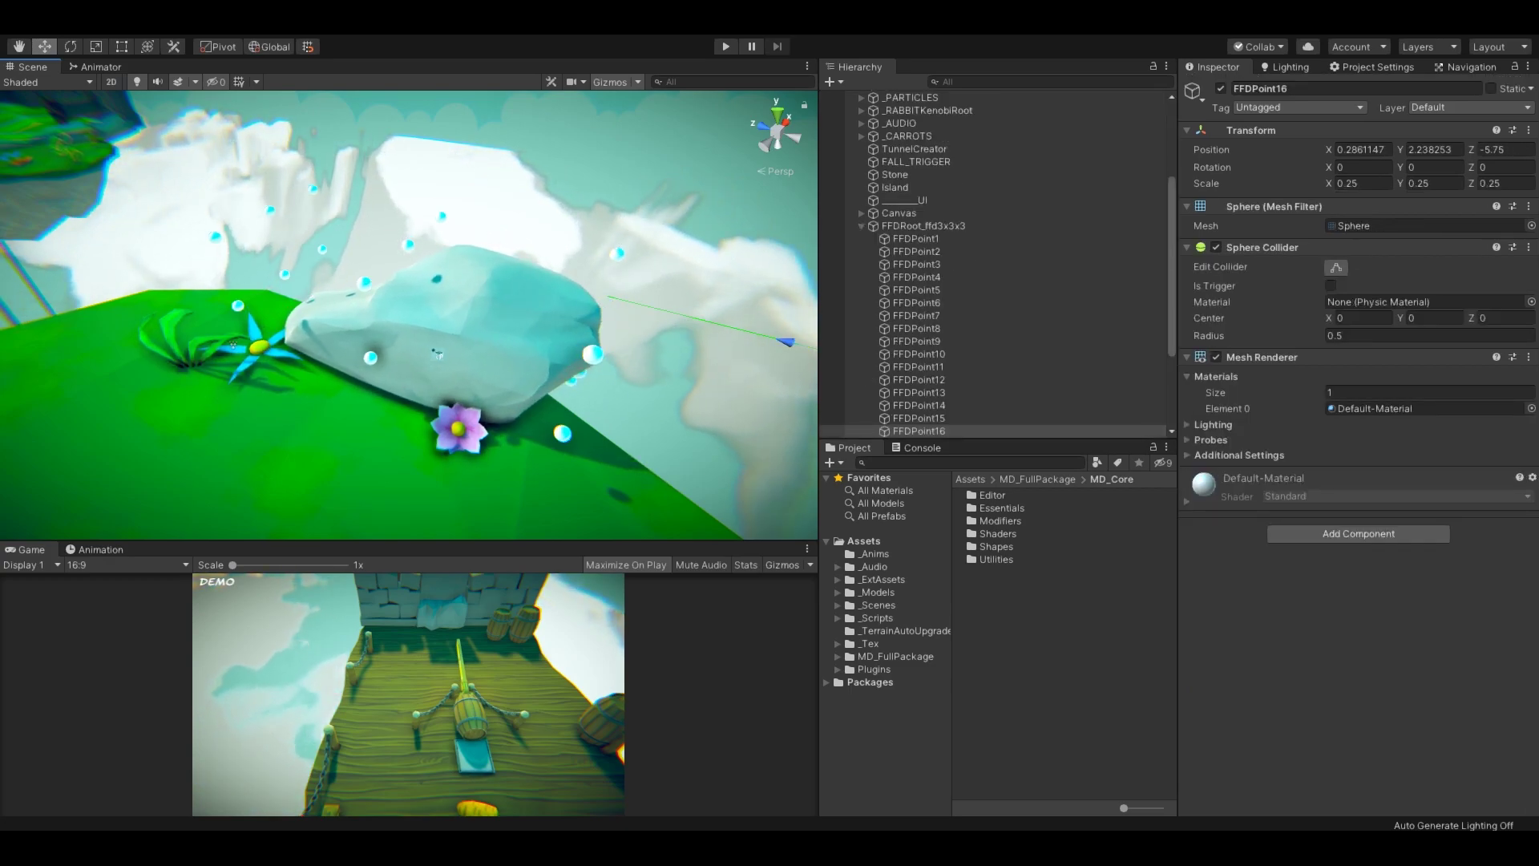
click(593, 355)
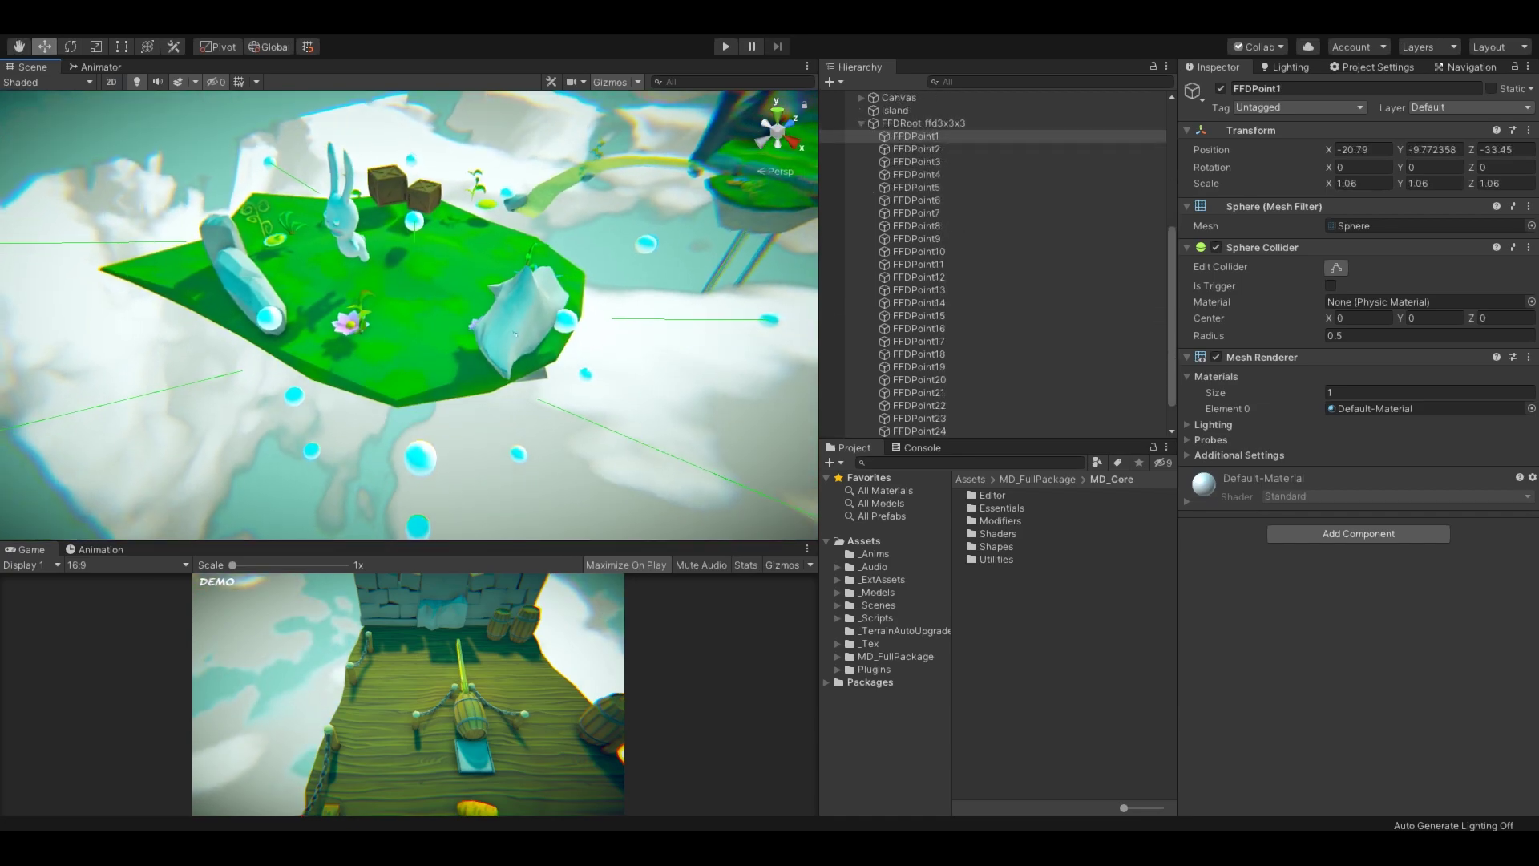
Step: Pull the island's FFDPoint20 outward to X 26.39, and register the island's FFD weights manually at weight 0.483
click(518, 454)
drag(529, 456, 825, 589)
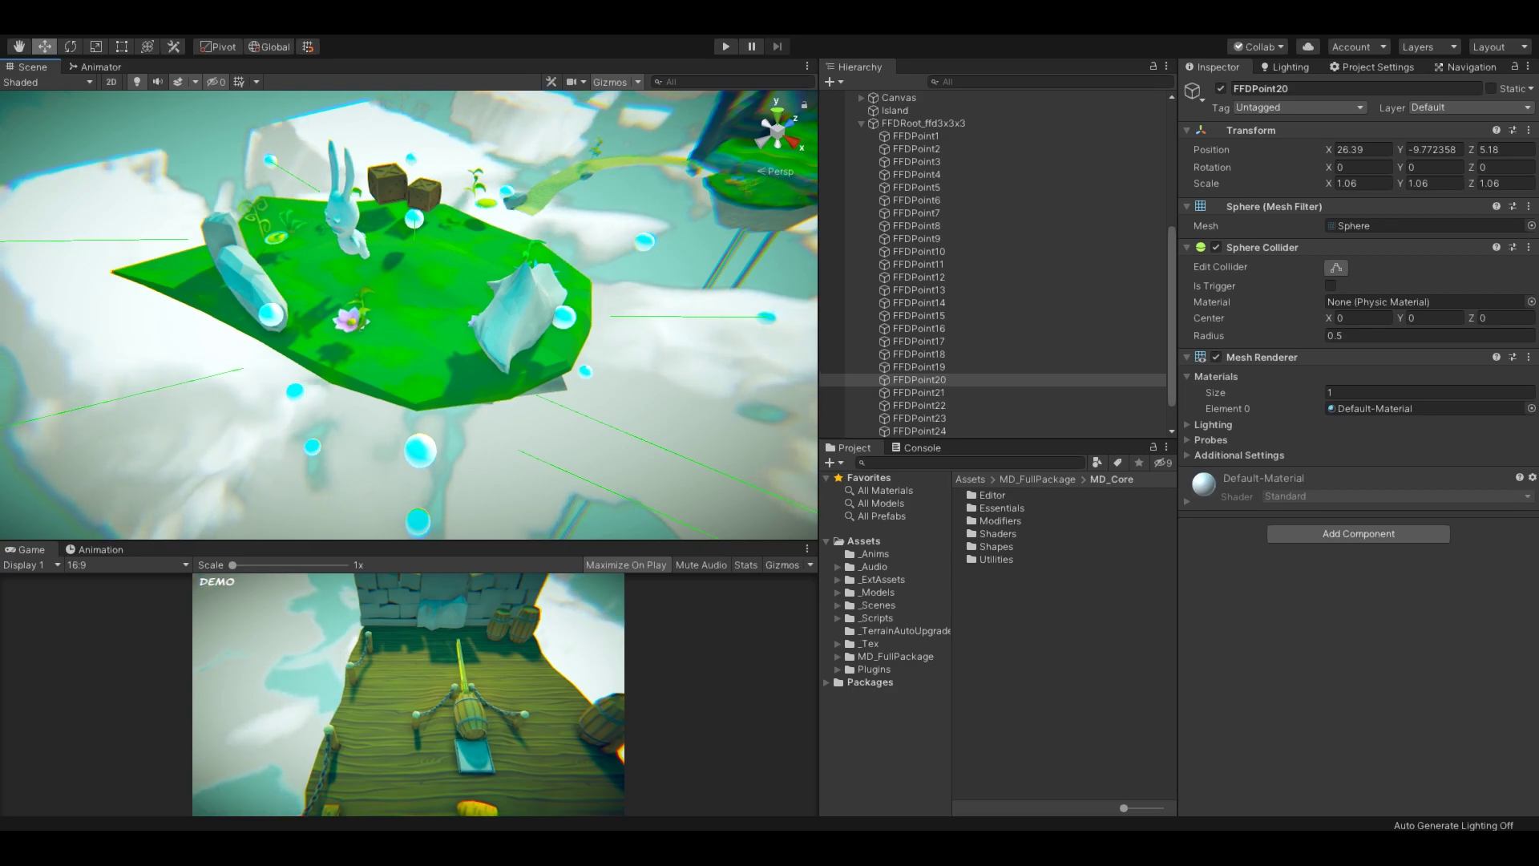
click(441, 333)
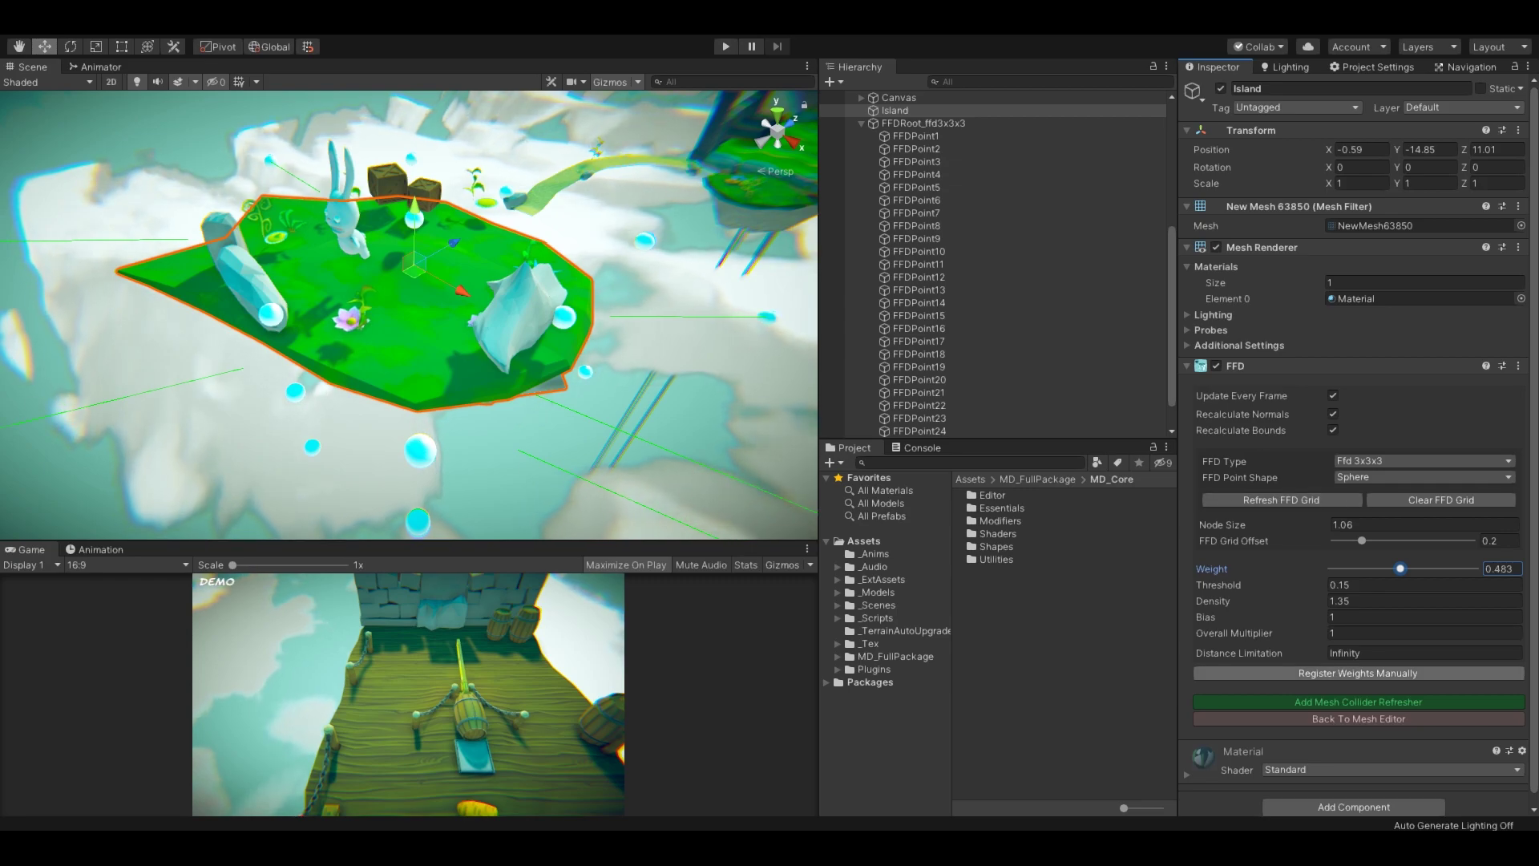
click(1358, 673)
Step: Pull an FFD point near the island's front edge outward to stretch that side of the island
alt+drag(449, 320, 385, 322)
right_drag(417, 337, 420, 340)
click(421, 367)
drag(423, 377, 838, 536)
click(575, 282)
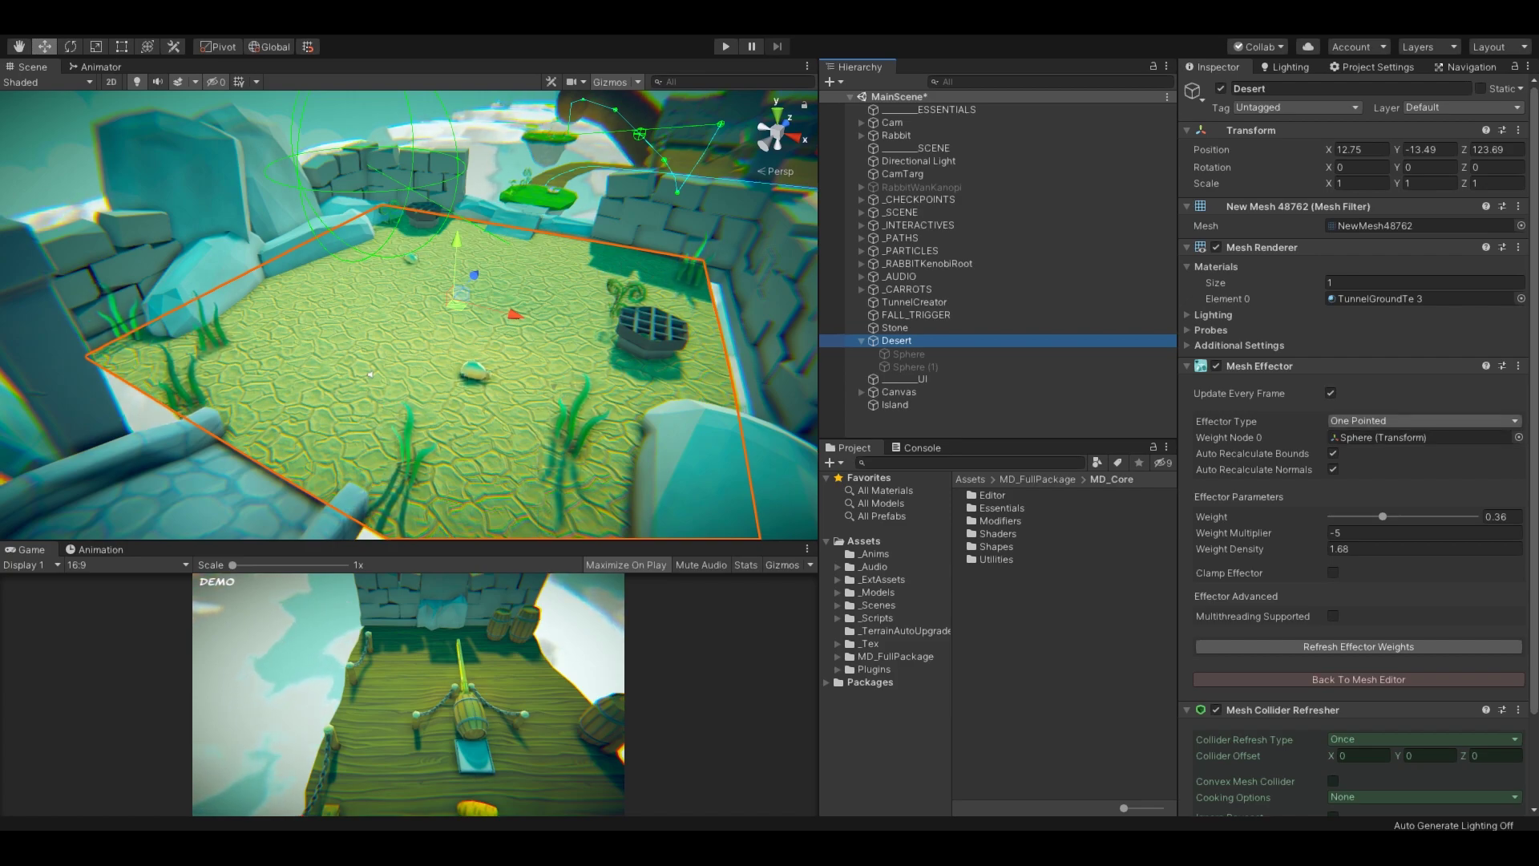
Step: Keep the Desert's Mesh Effector type at One Pointed and activate the Sphere used as its Weight Node 0
click(1424, 421)
click(1393, 438)
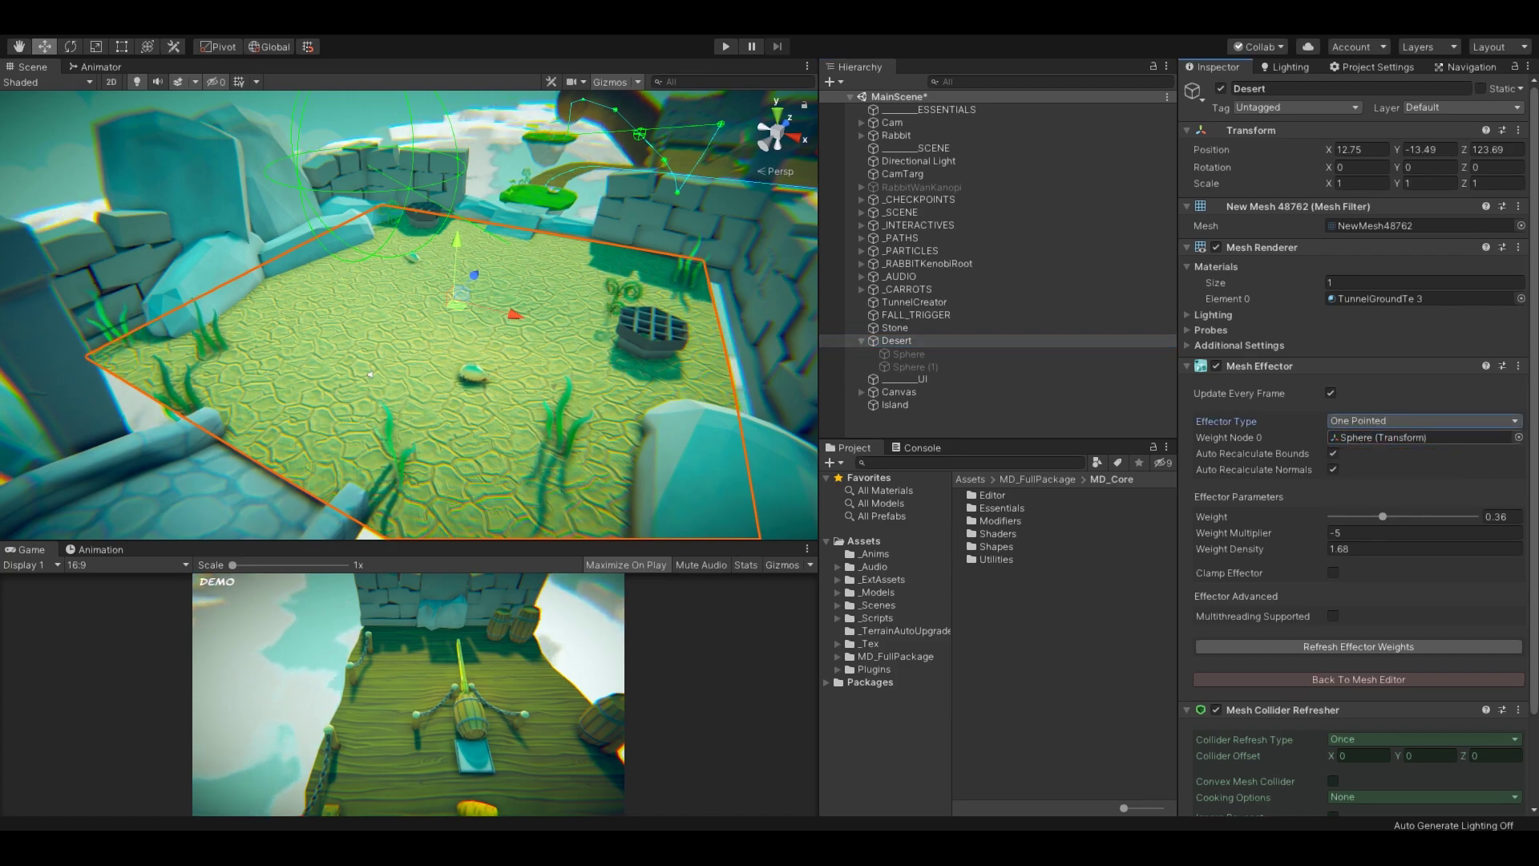
click(1393, 438)
click(909, 353)
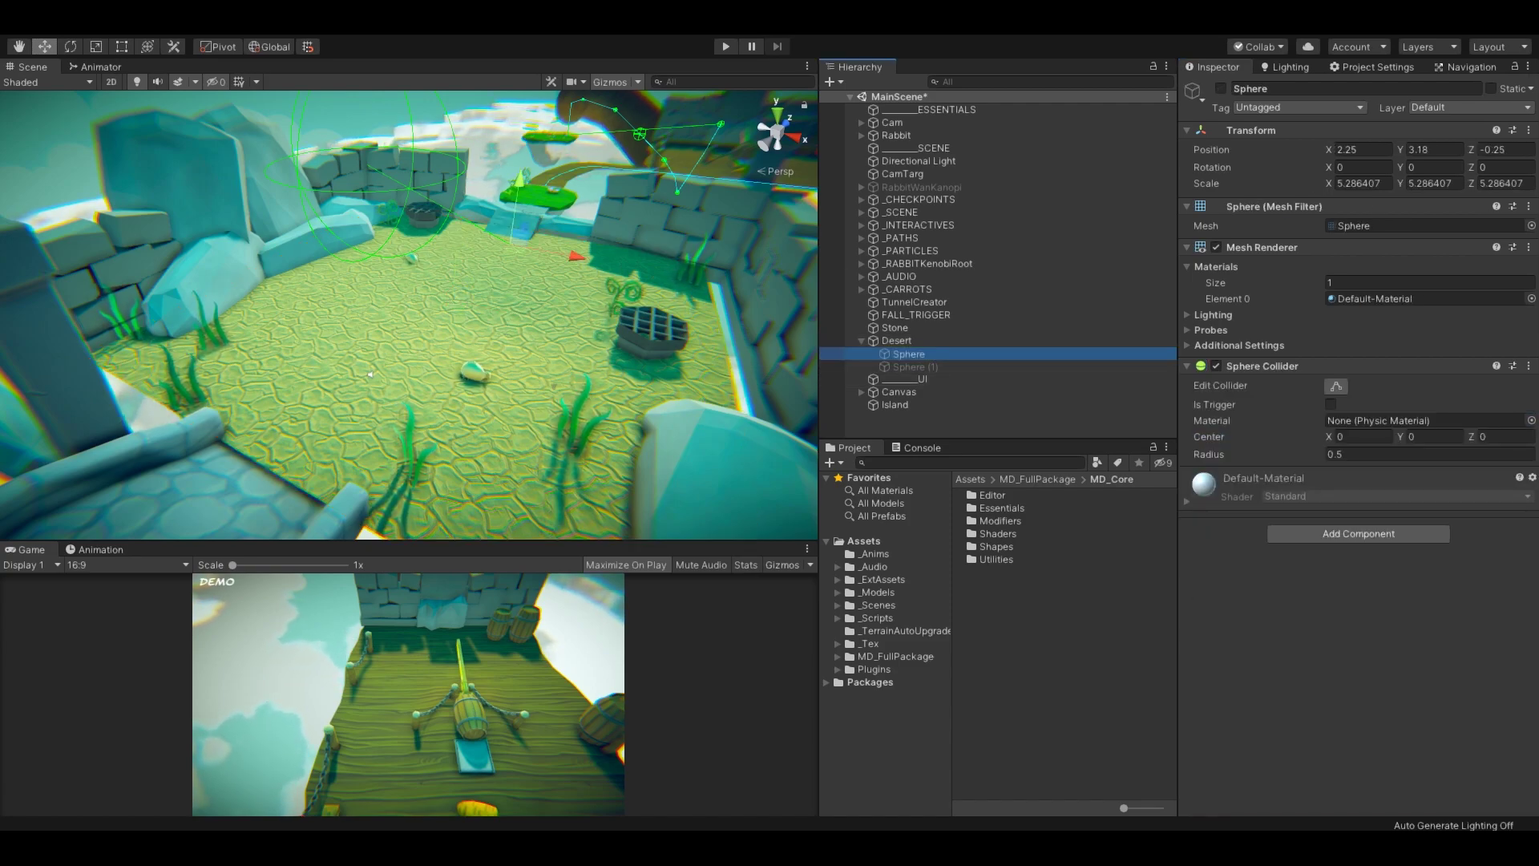
click(1220, 88)
Step: Scale the sphere down uniformly to about 1.46 and move it to X -2.34, Y 1.02, Z -3.14 above the desert ground
click(511, 244)
key(r)
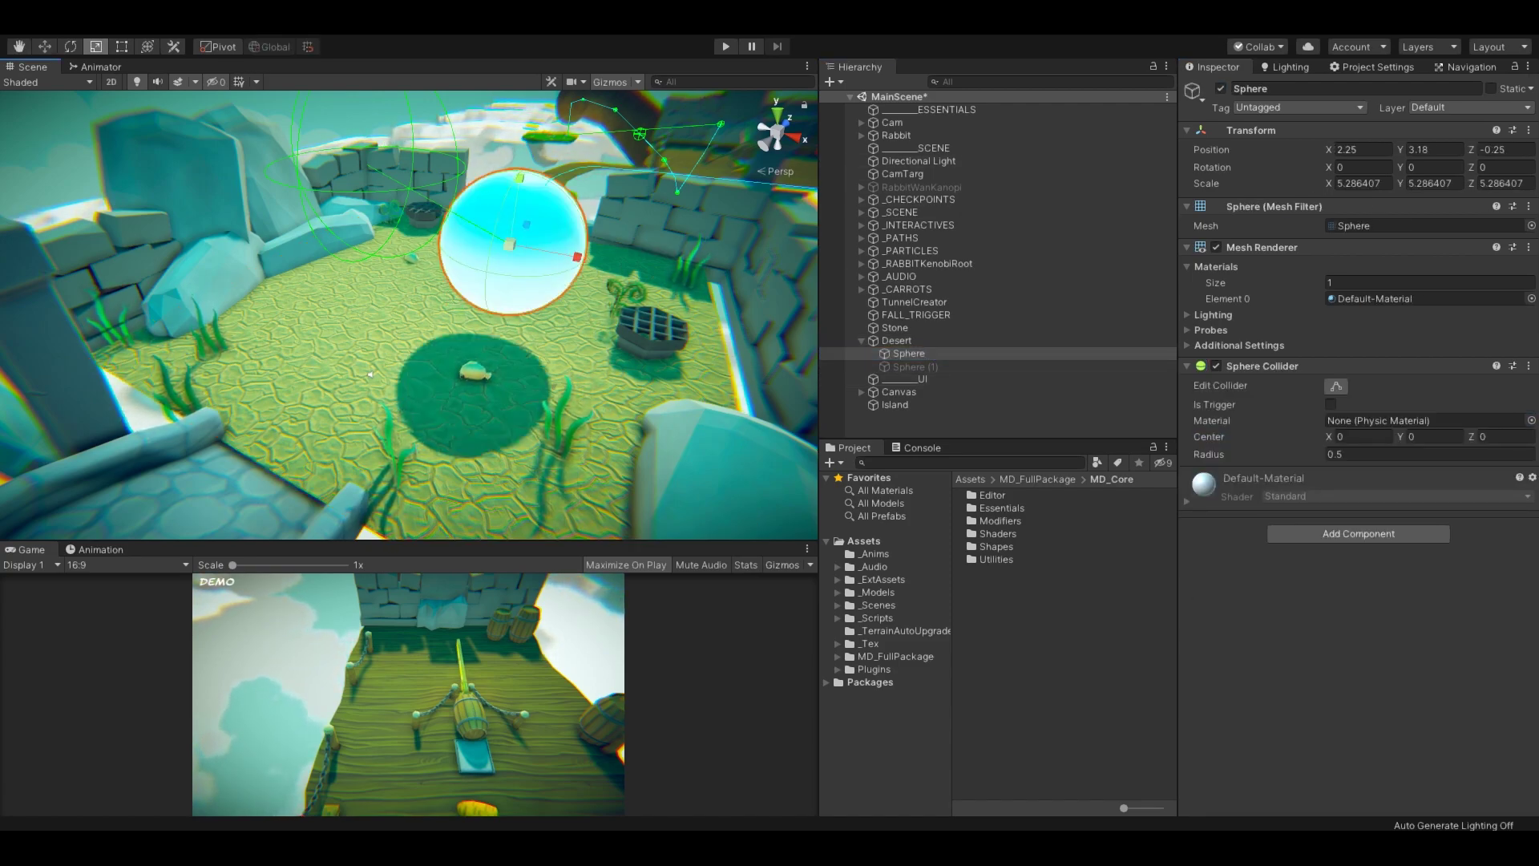
drag(511, 244, 450, 246)
click(370, 375)
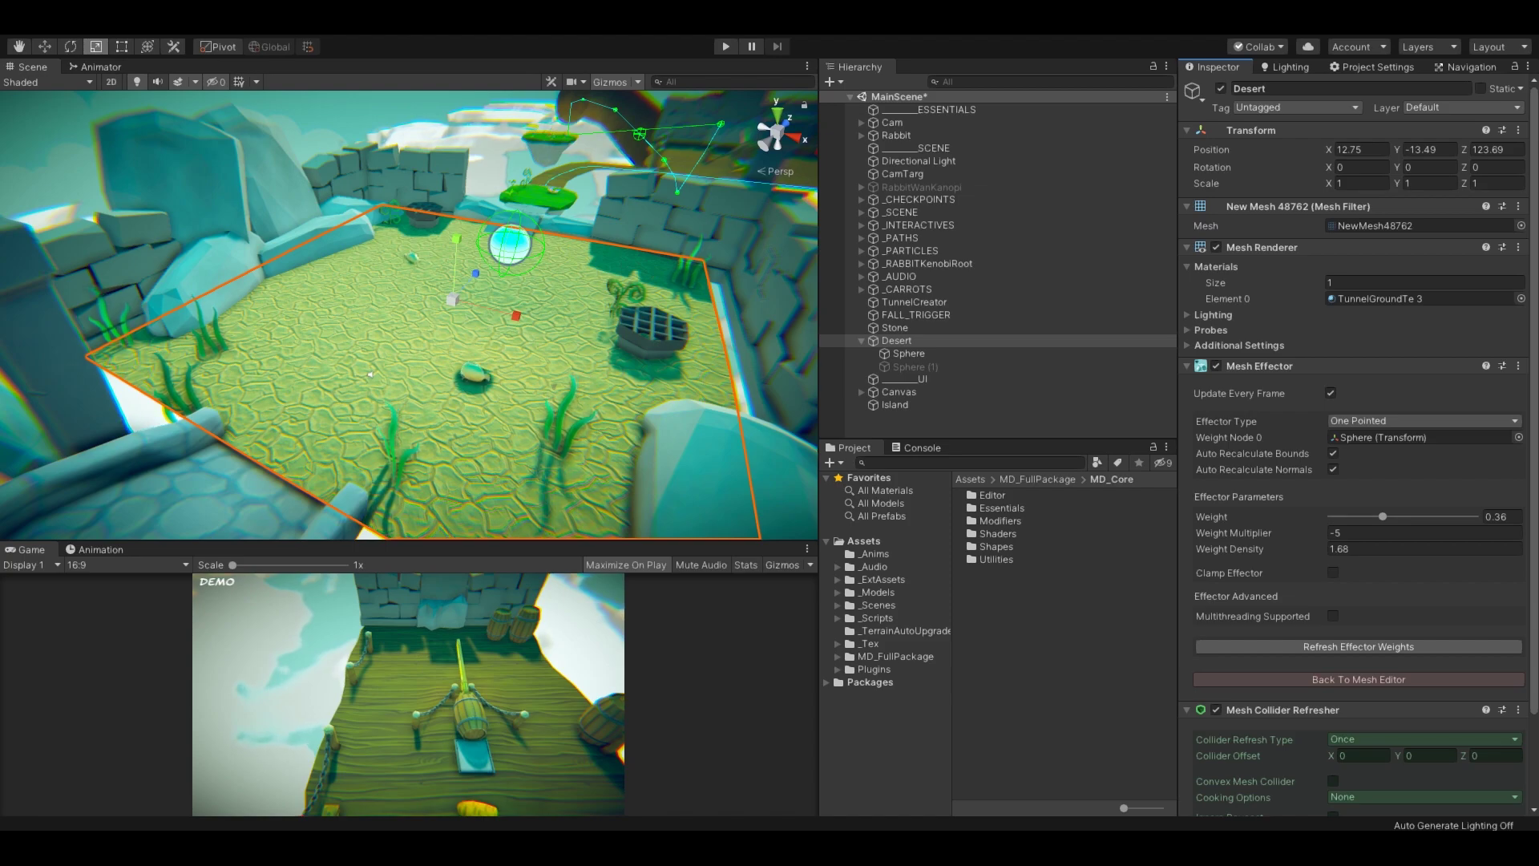
click(510, 243)
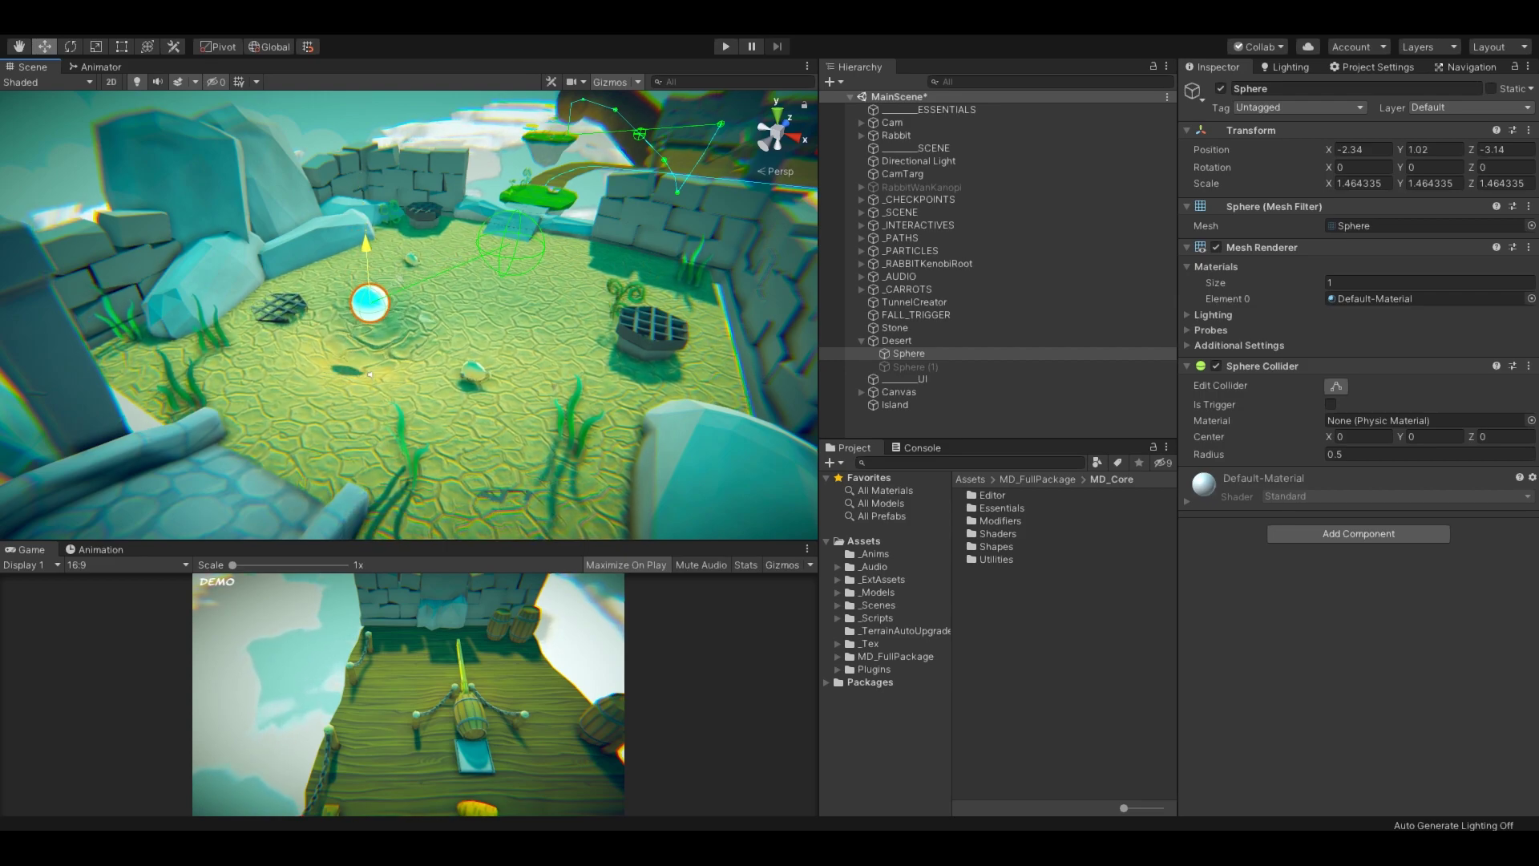
Step: Set the Weight Multiplier of the Desert's Mesh Effector to -8
key(Up)
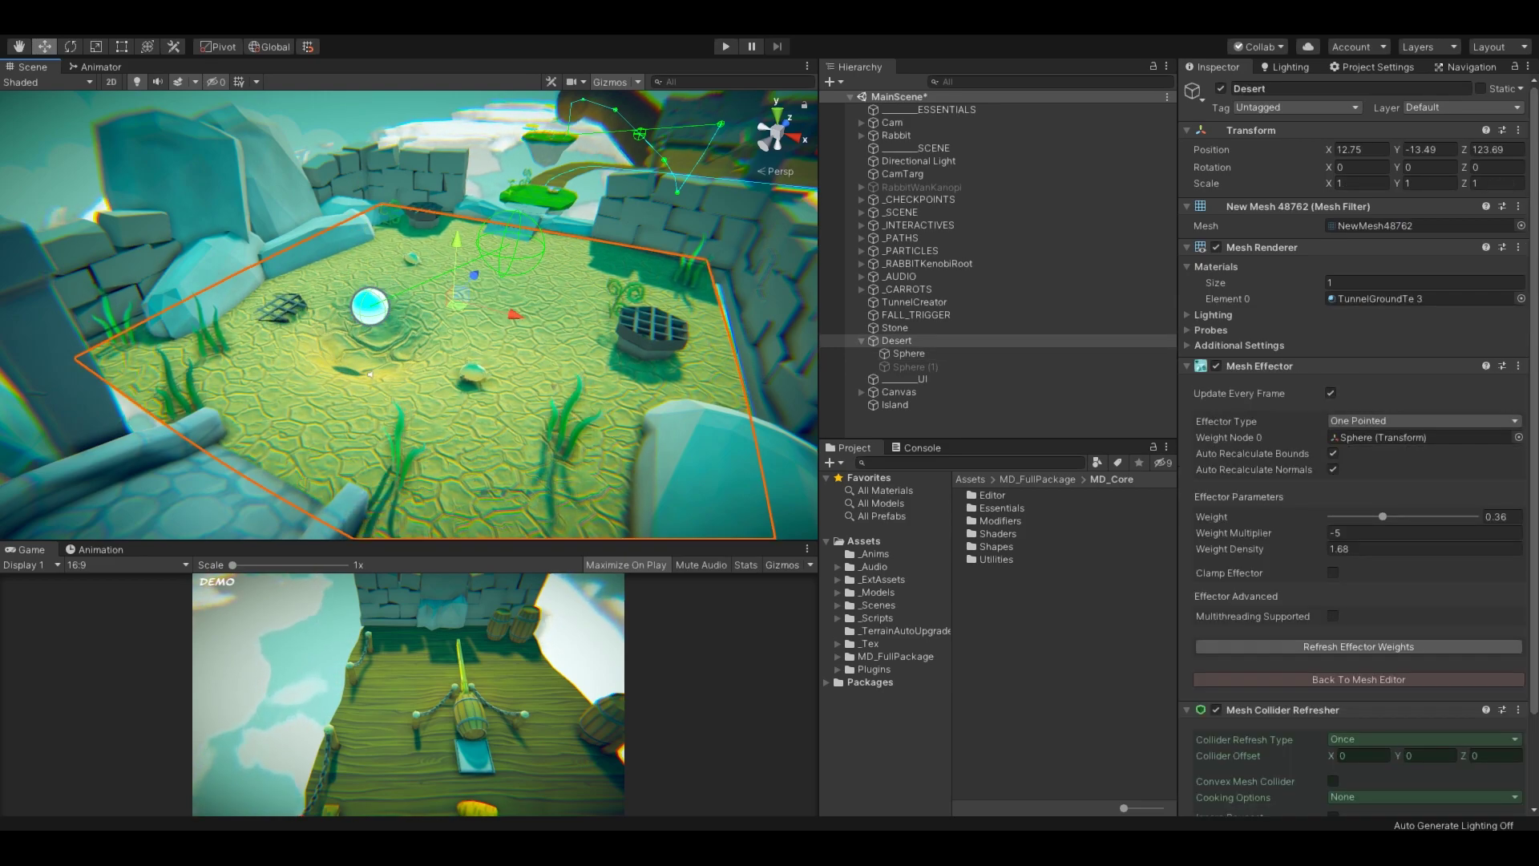
drag(1234, 534, 1206, 534)
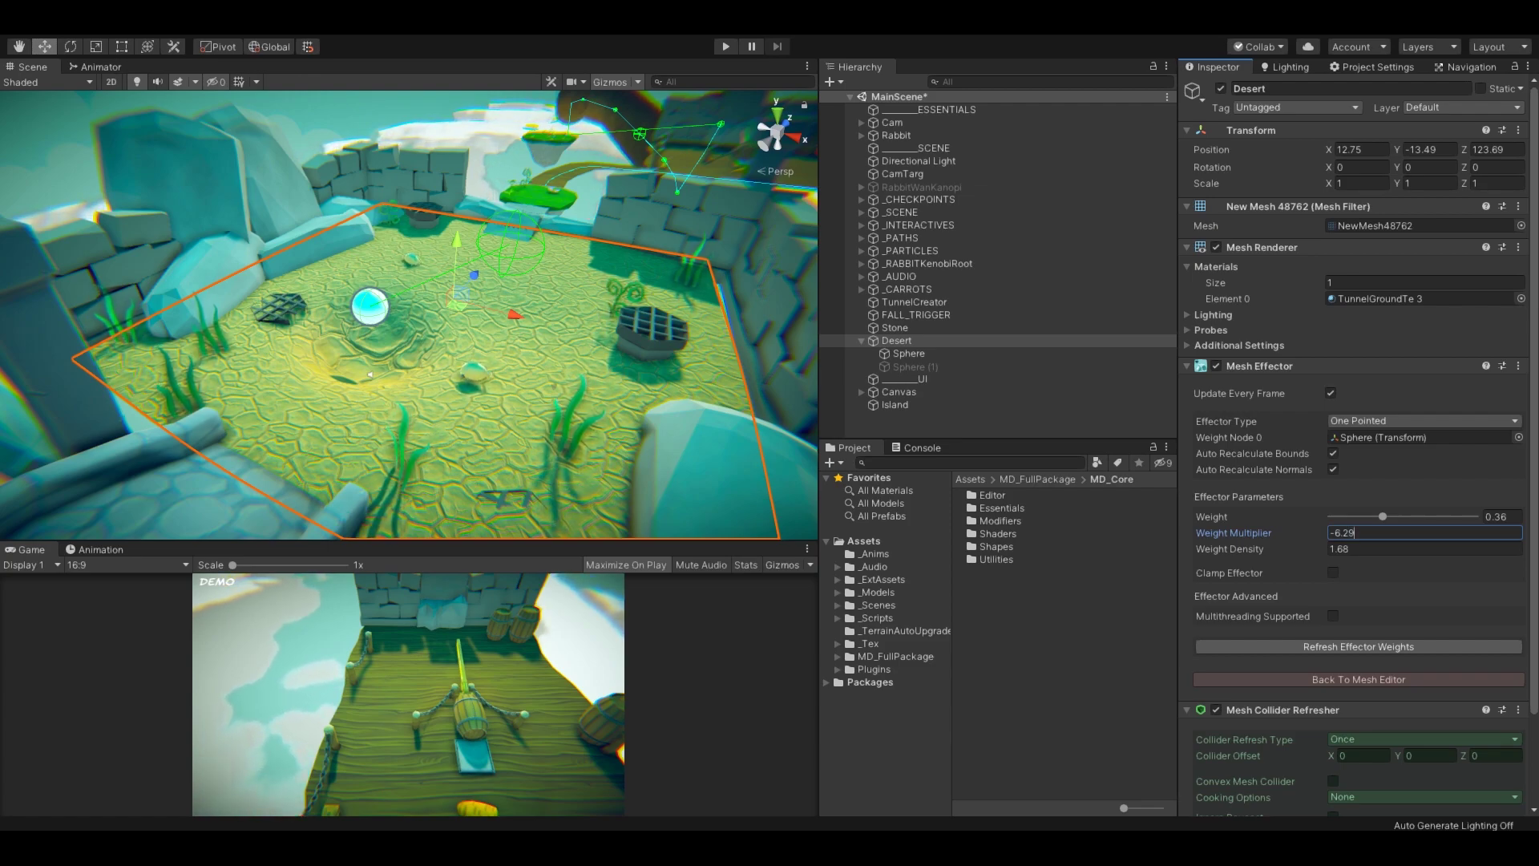
text(-8)
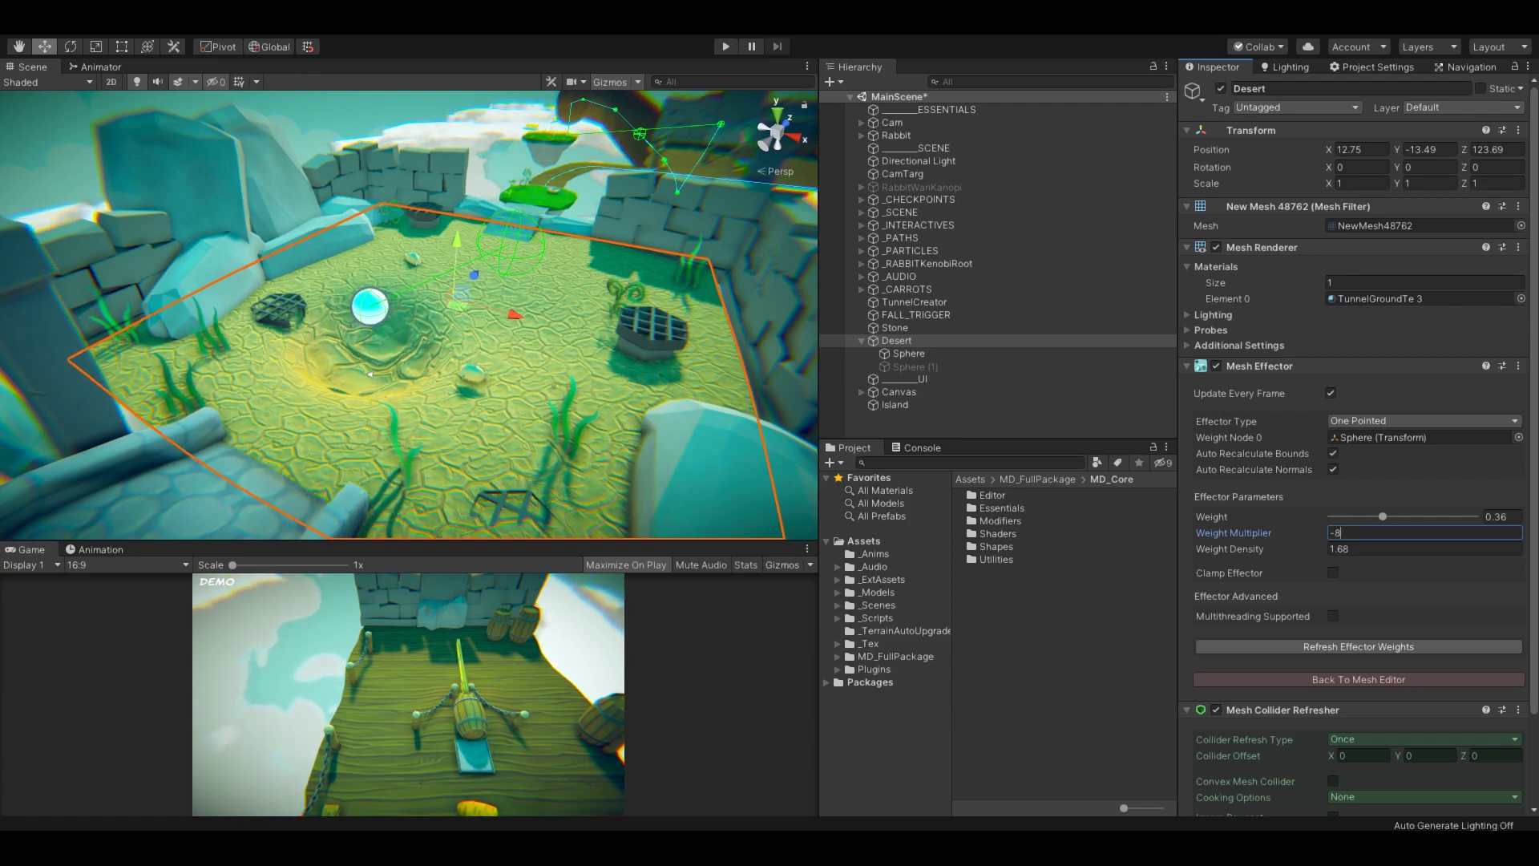
Step: Try Weight Density values of 2 and 1 on the Desert's Mesh Effector, and set it to 1.3
text(2)
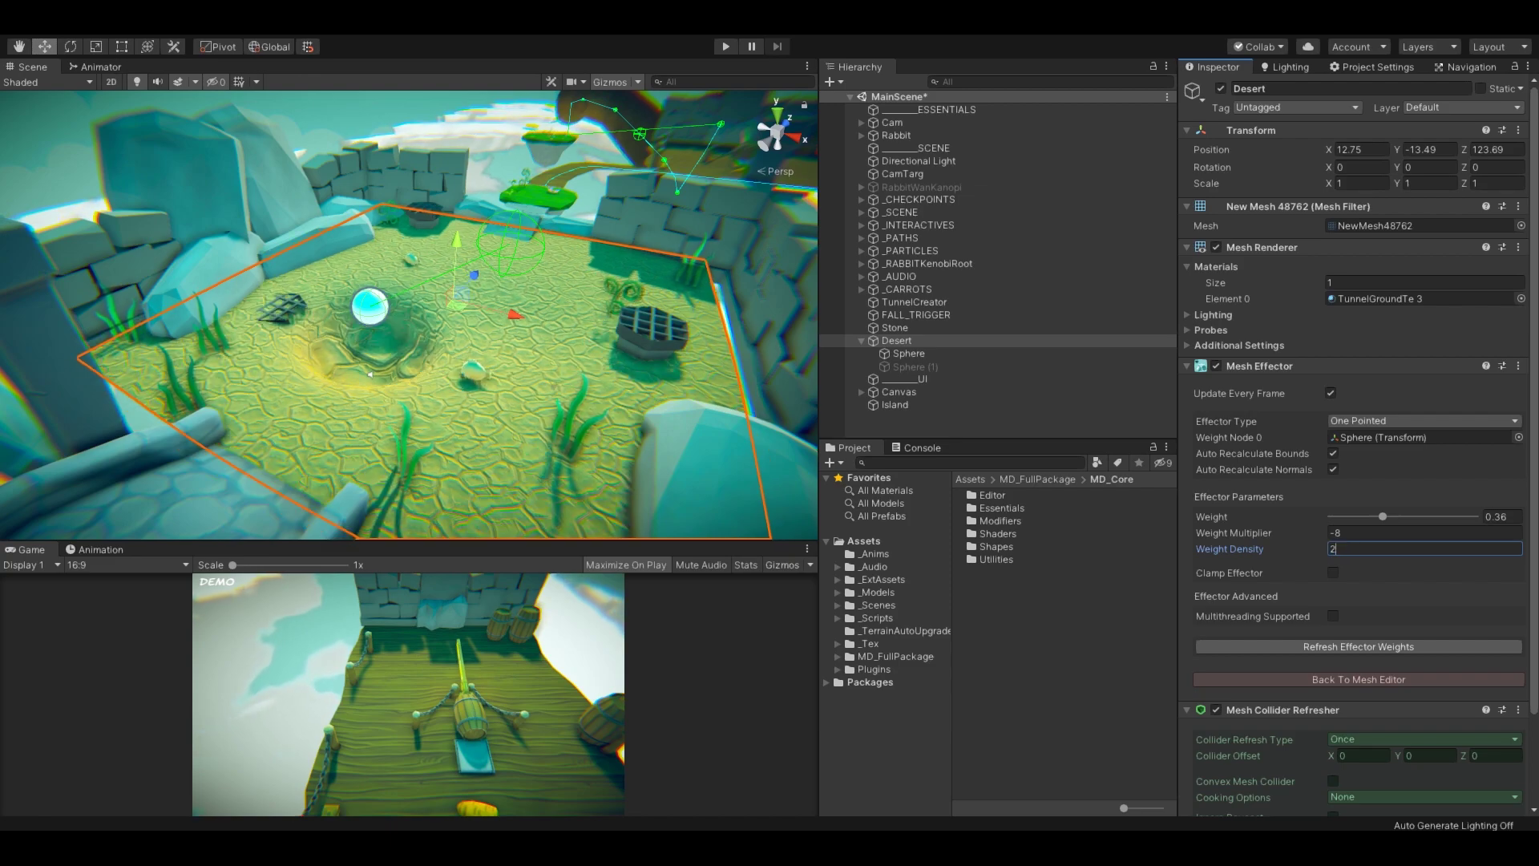
key(BackSpace)
text(1)
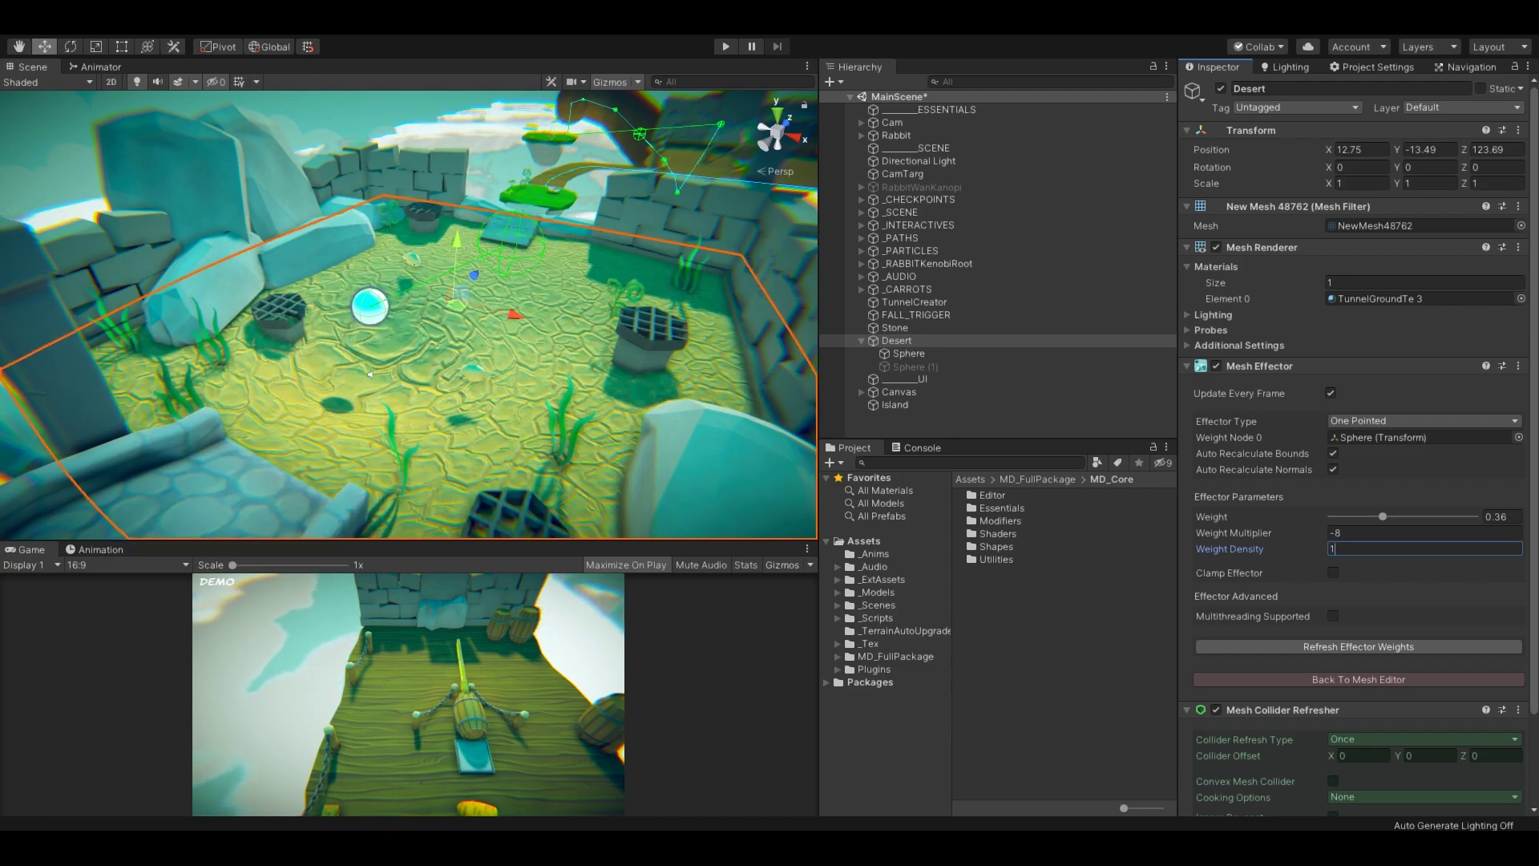
text(.3)
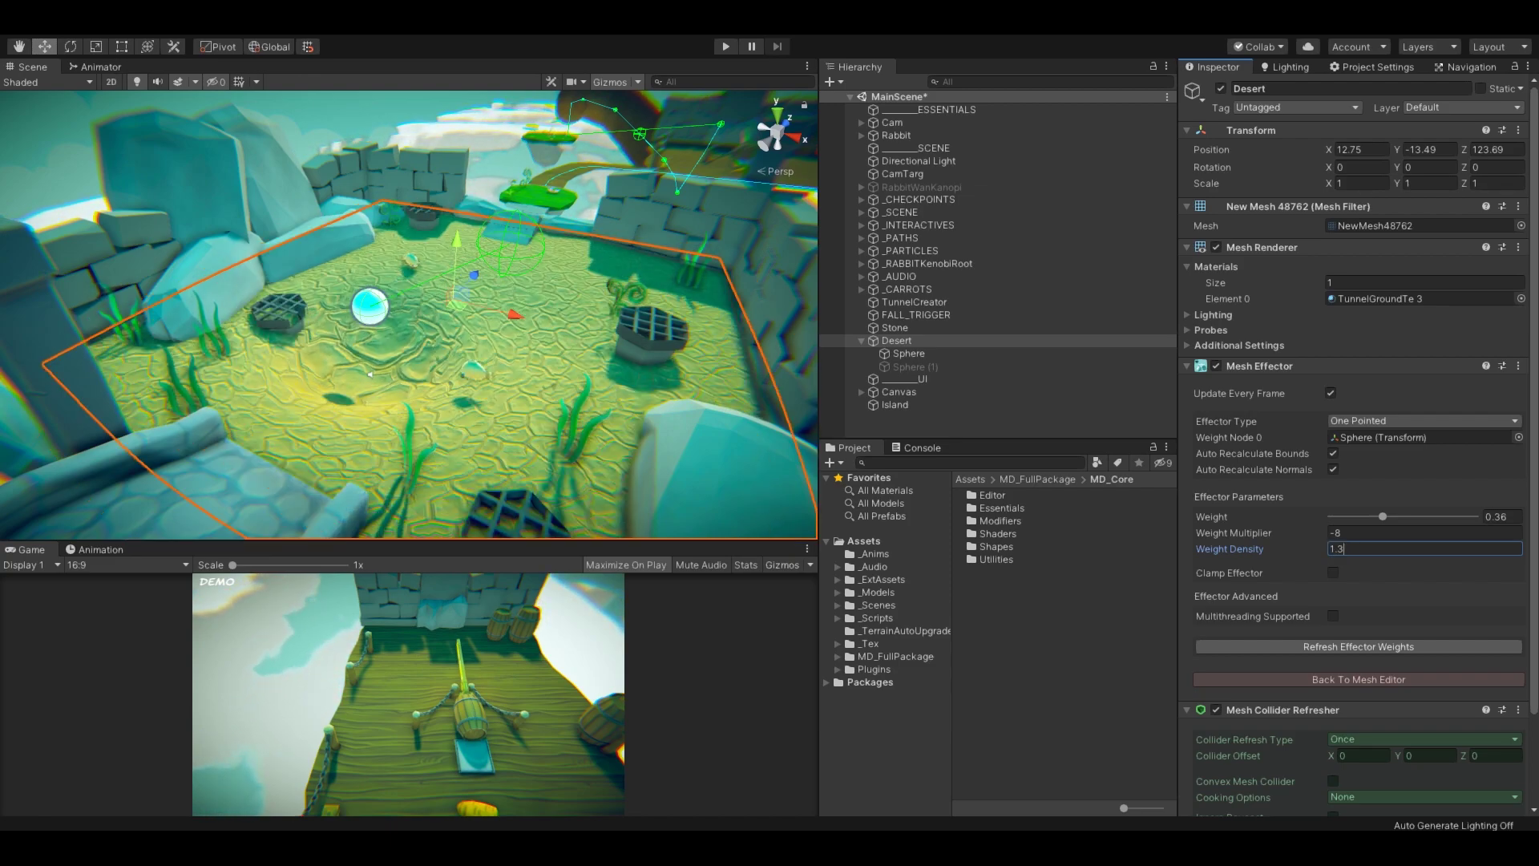
Step: Move the effector sphere across the desert ground to X -4.53, Y 0.52, Z -2.53 to deform it
click(369, 306)
drag(385, 328, 545, 313)
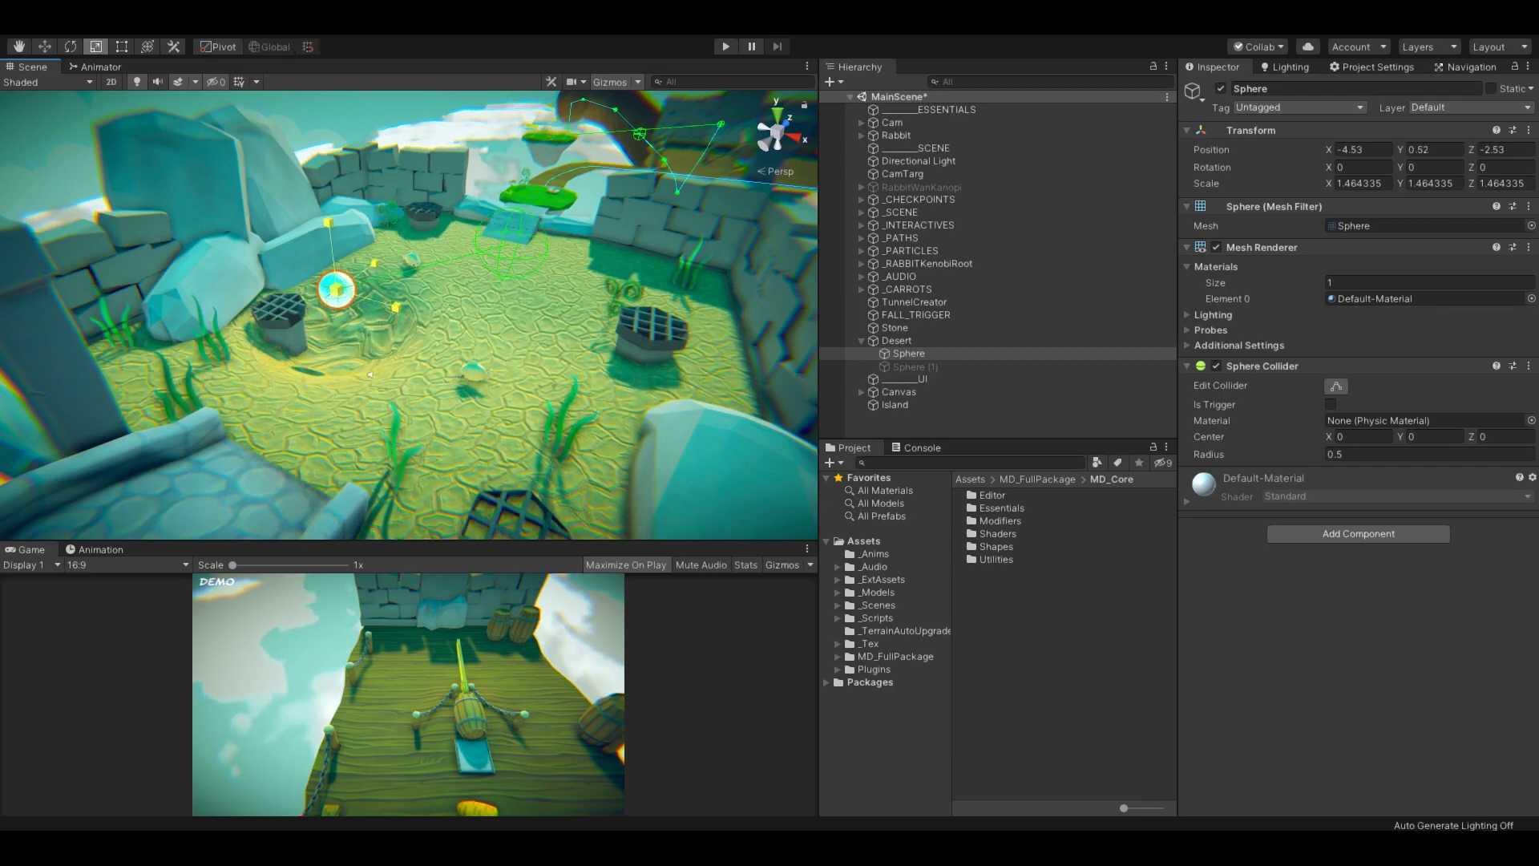
drag(370, 374, 449, 432)
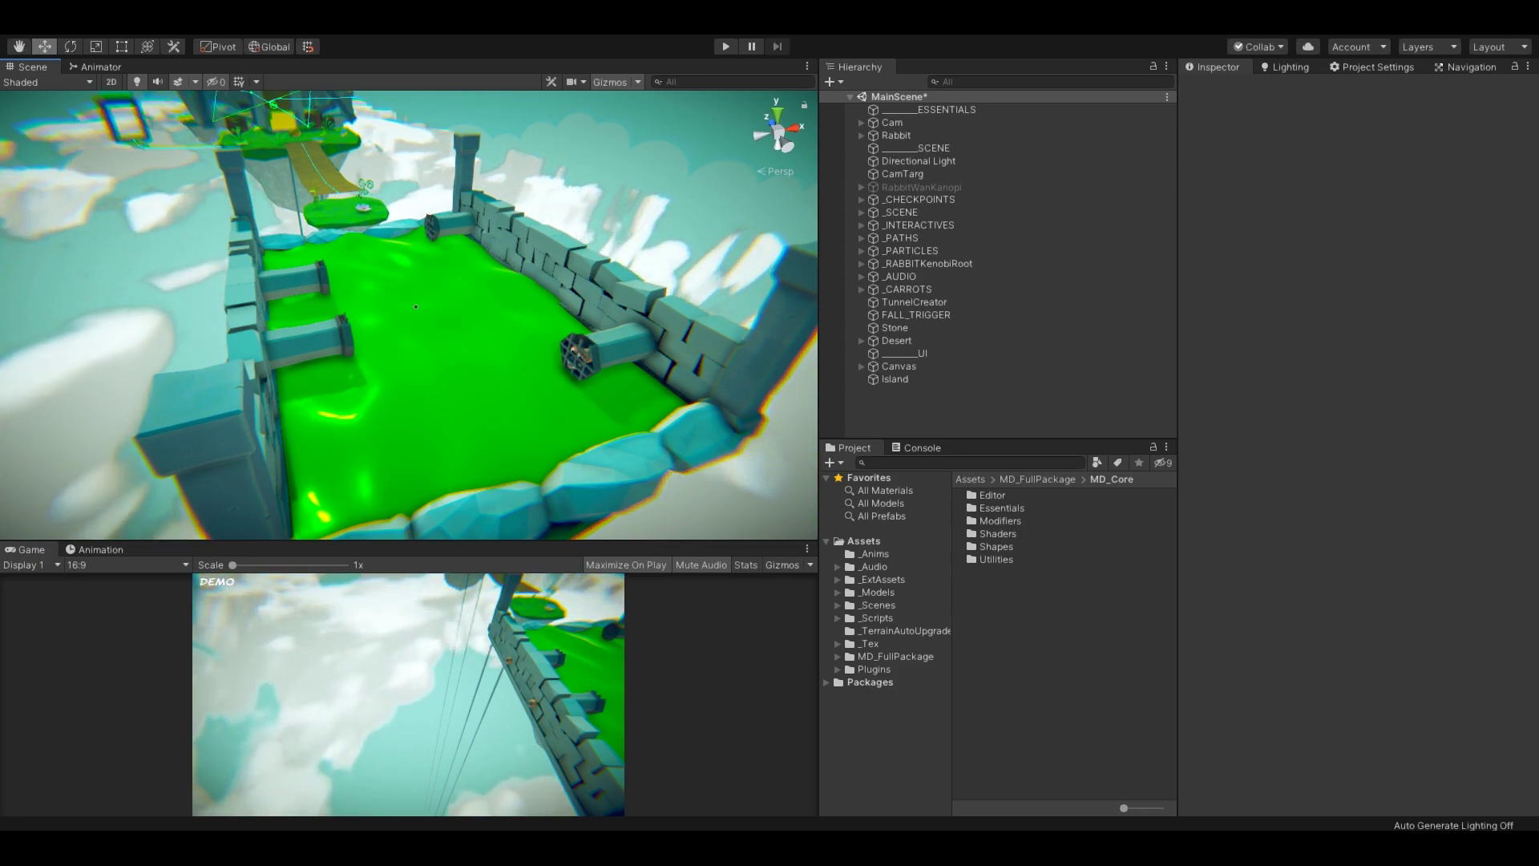
Step: Add a new 3D plane to the scene beside the walled grass platform
right_drag(416, 308, 293, 293)
key(a)
alt+drag(732, 346, 763, 347)
click(830, 81)
mouse_move(874, 153)
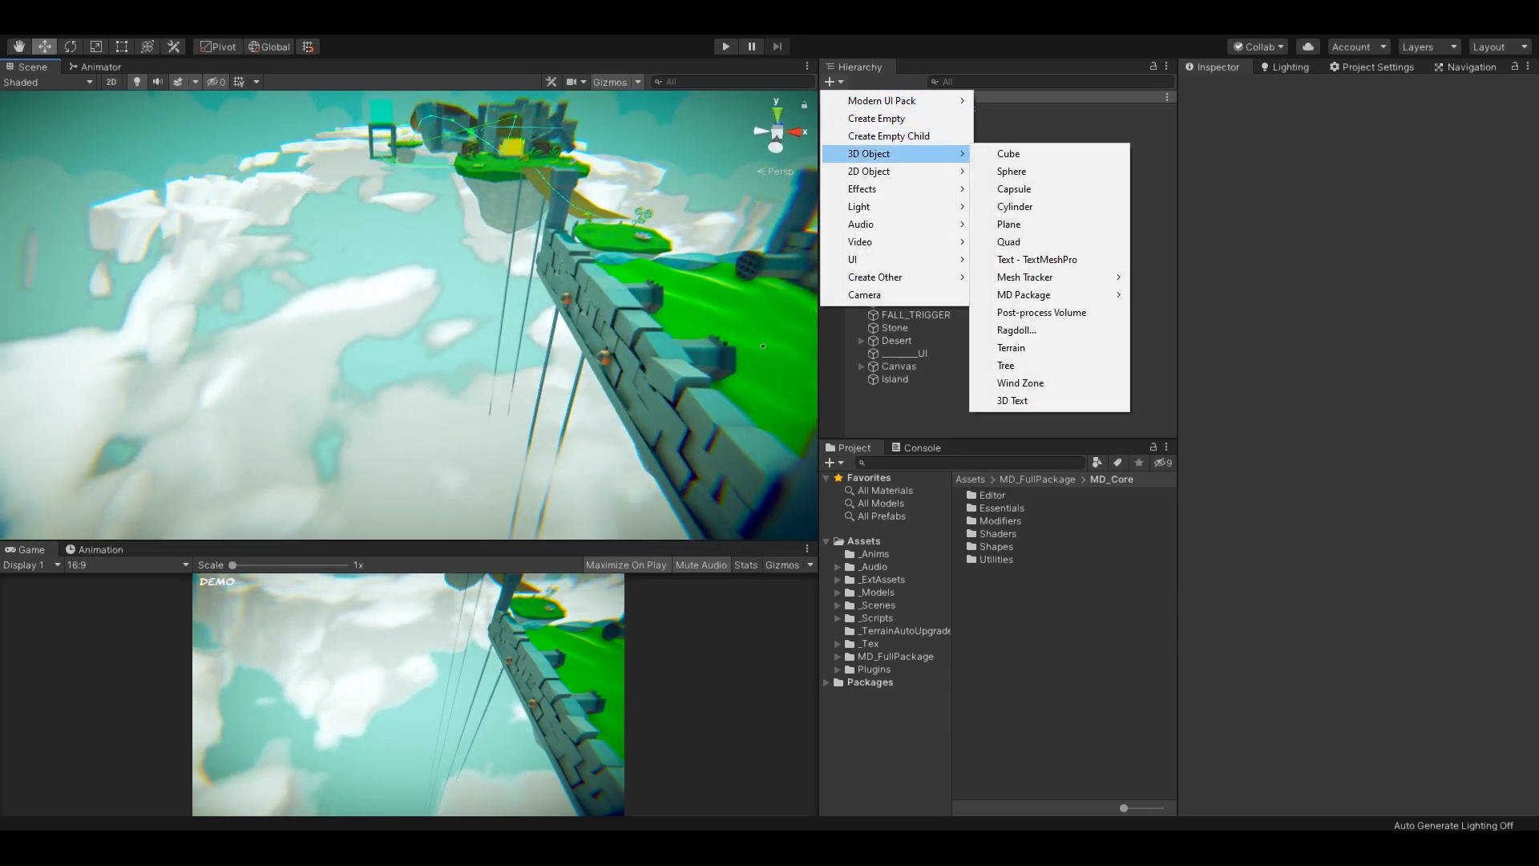
mouse_move(1042, 294)
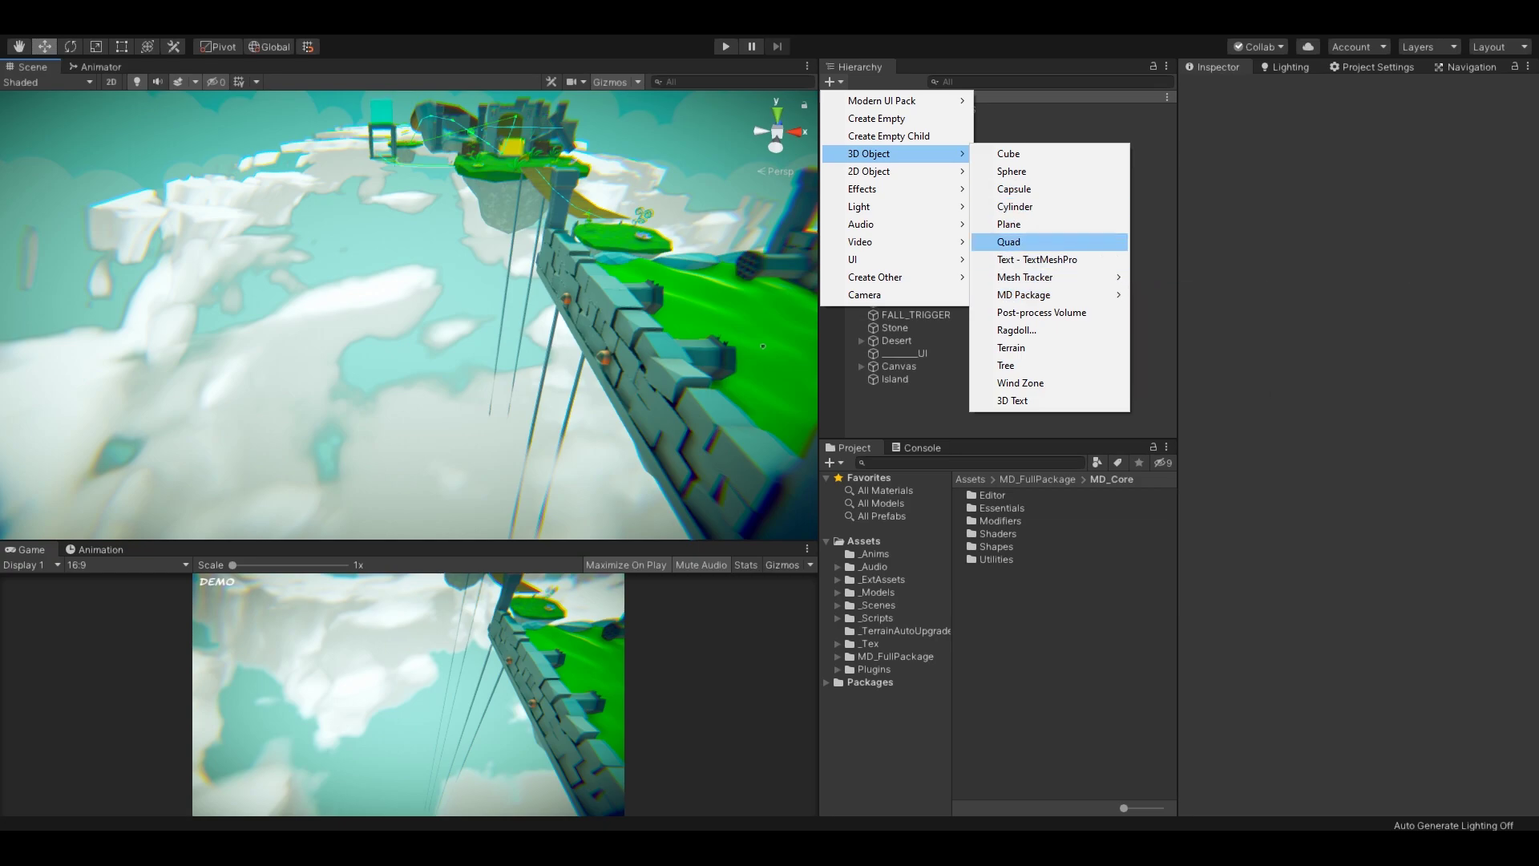
click(1009, 224)
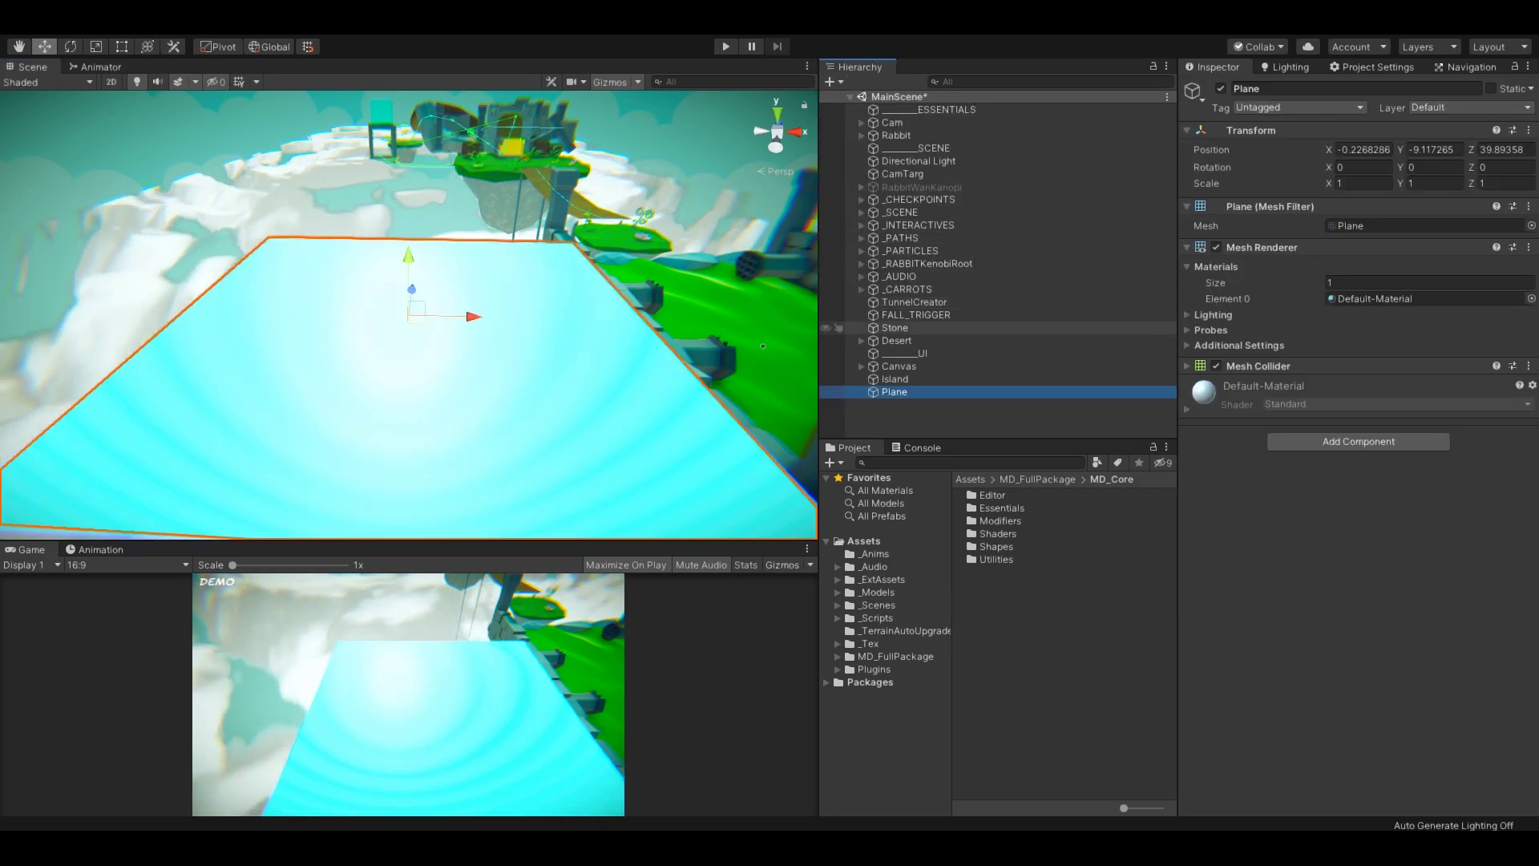
Step: Move the plane down and back beside the wall to X -1.01, Y -12.46, Z 41.32
right_drag(763, 346, 774, 240)
drag(390, 162, 391, 272)
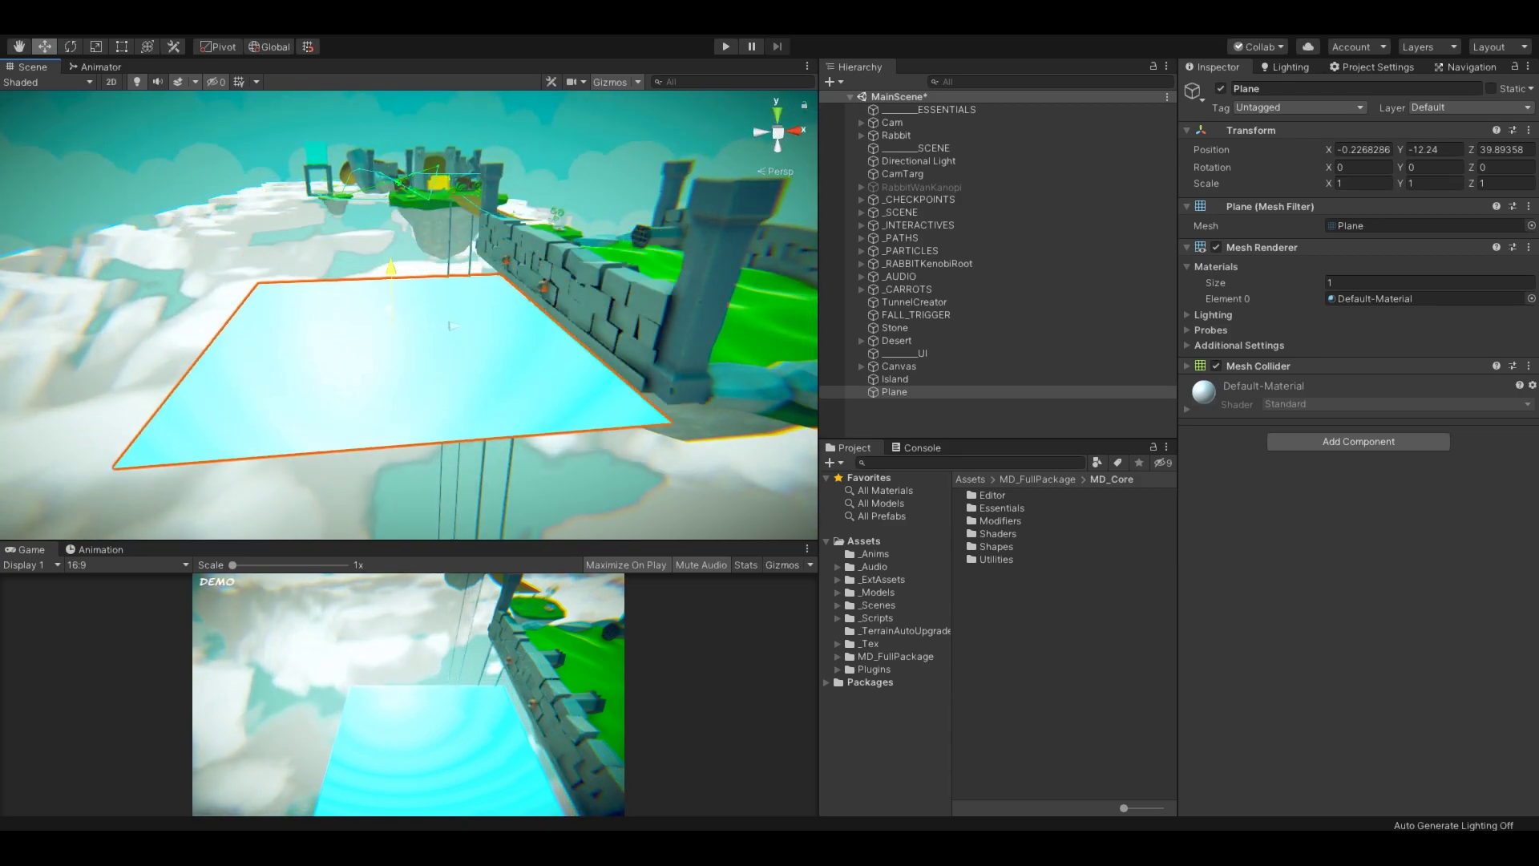
drag(384, 332, 373, 304)
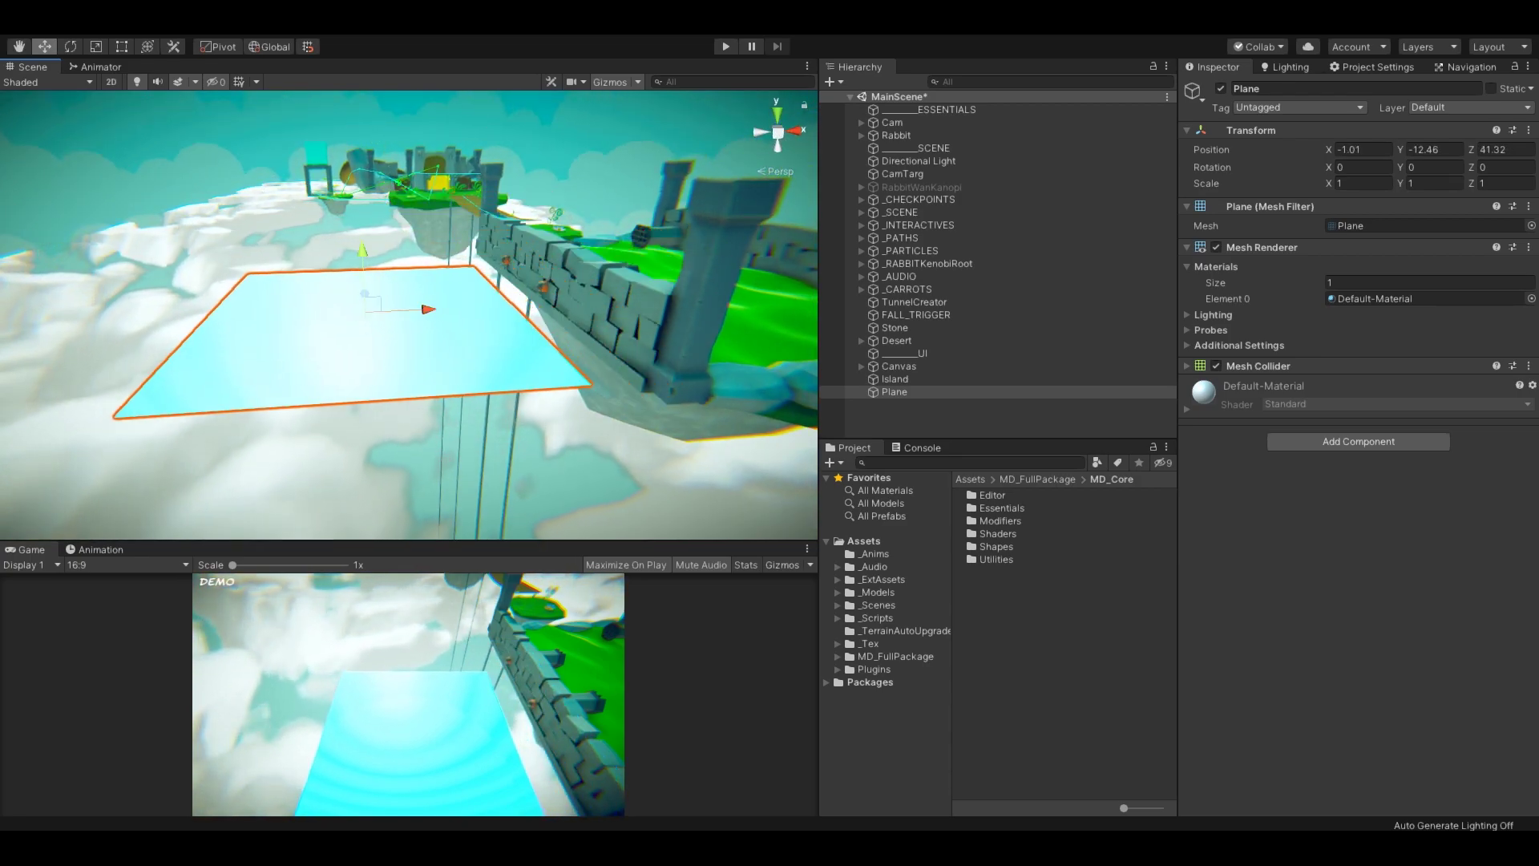
Step: Add the MD Package's Mesh Pro Editor component to the plane
click(1358, 442)
click(1355, 626)
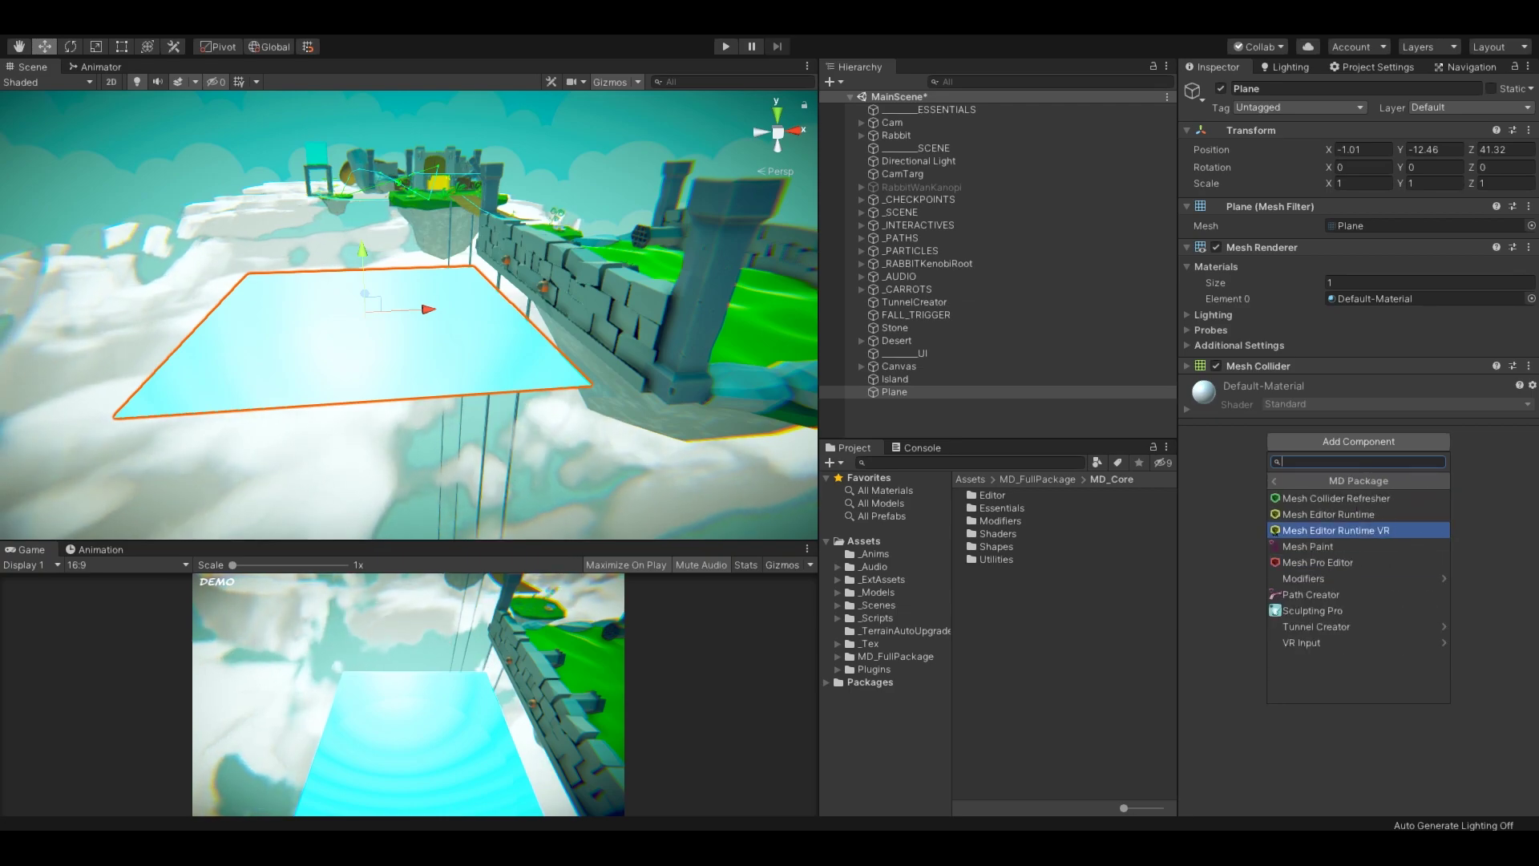
click(1318, 563)
click(814, 454)
right_drag(481, 337, 433, 336)
click(1415, 425)
click(1359, 463)
click(815, 454)
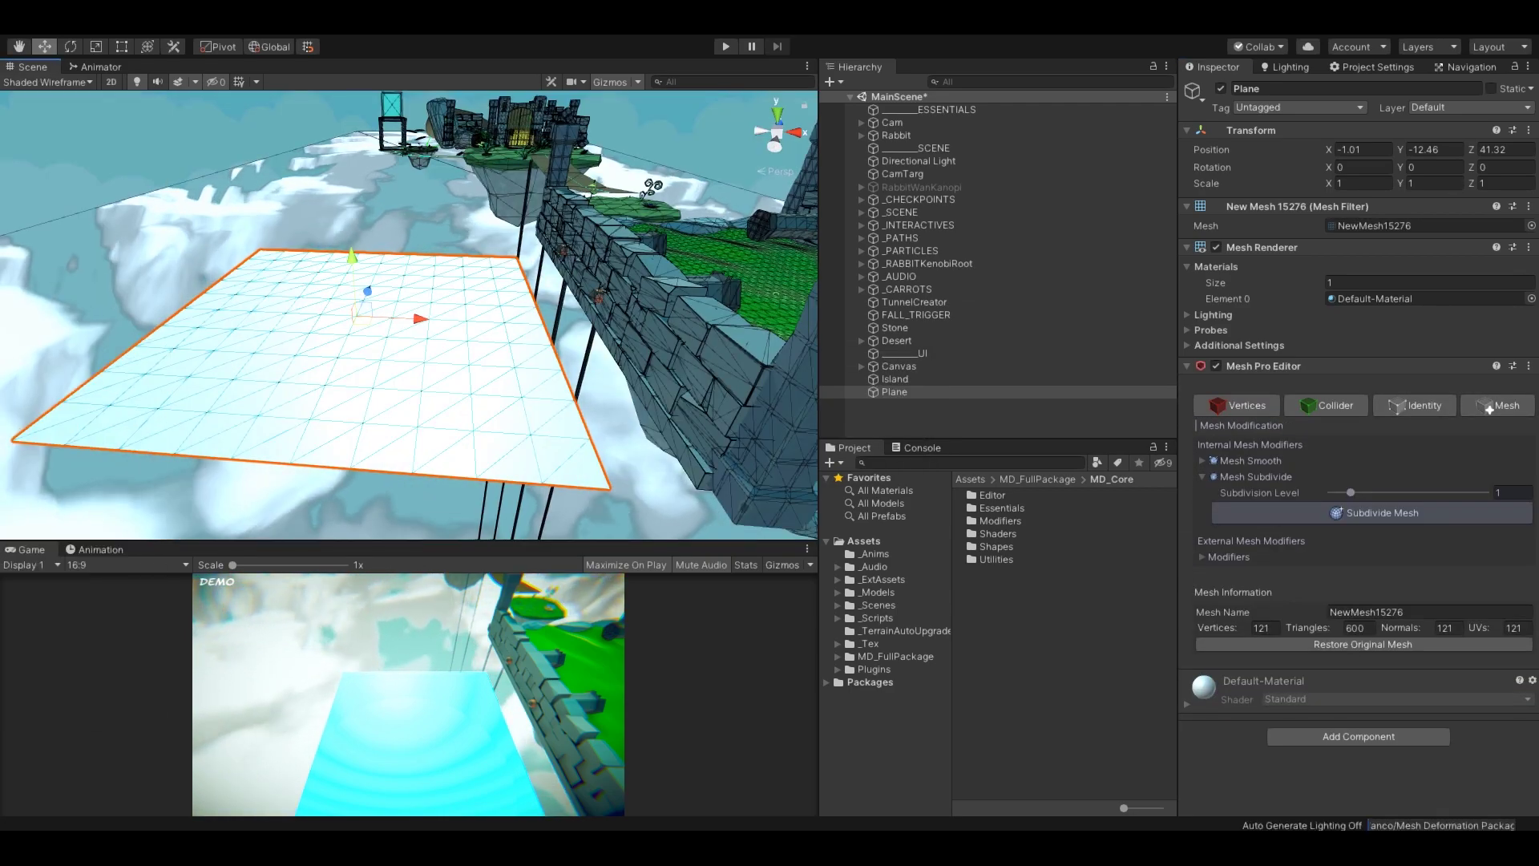
Step: Raise the Subdivision Level and subdivide the plane's mesh with the Mesh Pro Editor
drag(1351, 492, 1368, 492)
click(1372, 513)
click(1255, 477)
Step: Apply the Mesh Noise modifier to the plane with Vertical Noise and update the noise in the editor several times
click(1228, 516)
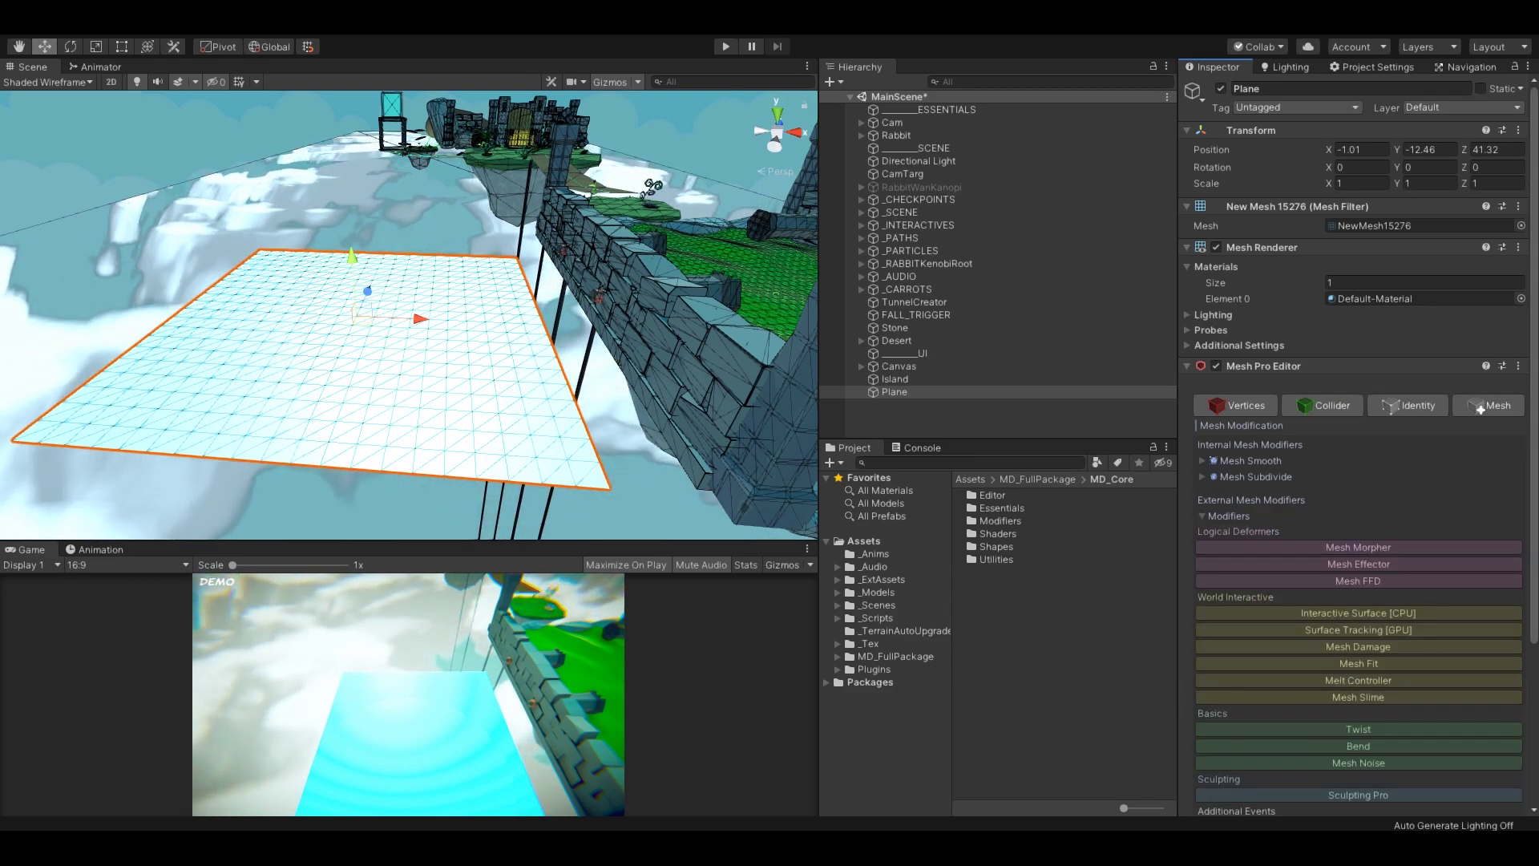
scroll(1362, 521, down, 3)
click(1358, 618)
click(1427, 449)
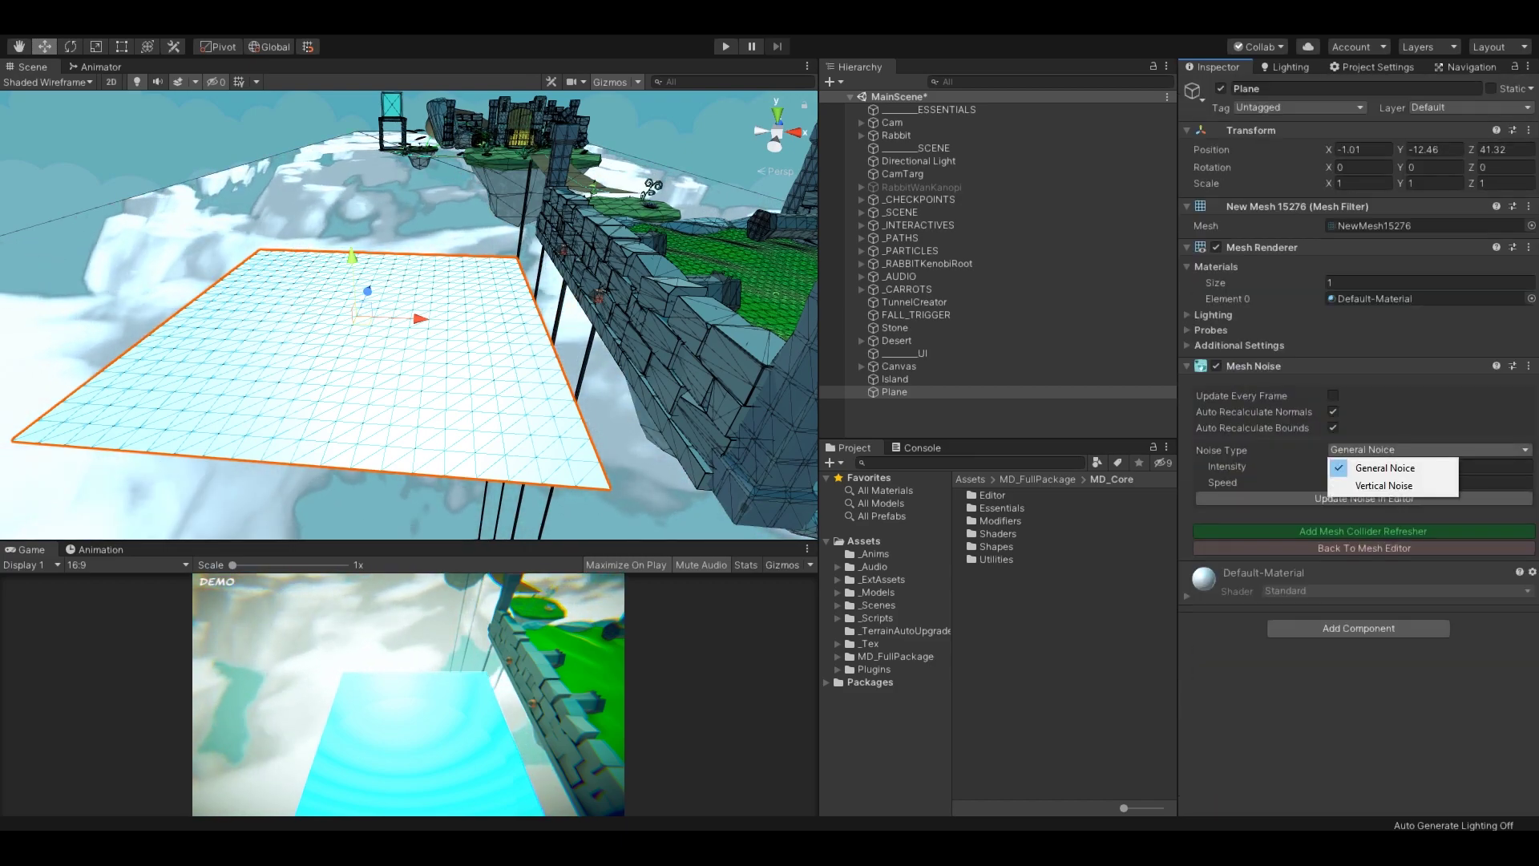
click(1384, 486)
click(1365, 514)
click(1364, 515)
click(1364, 514)
click(1364, 515)
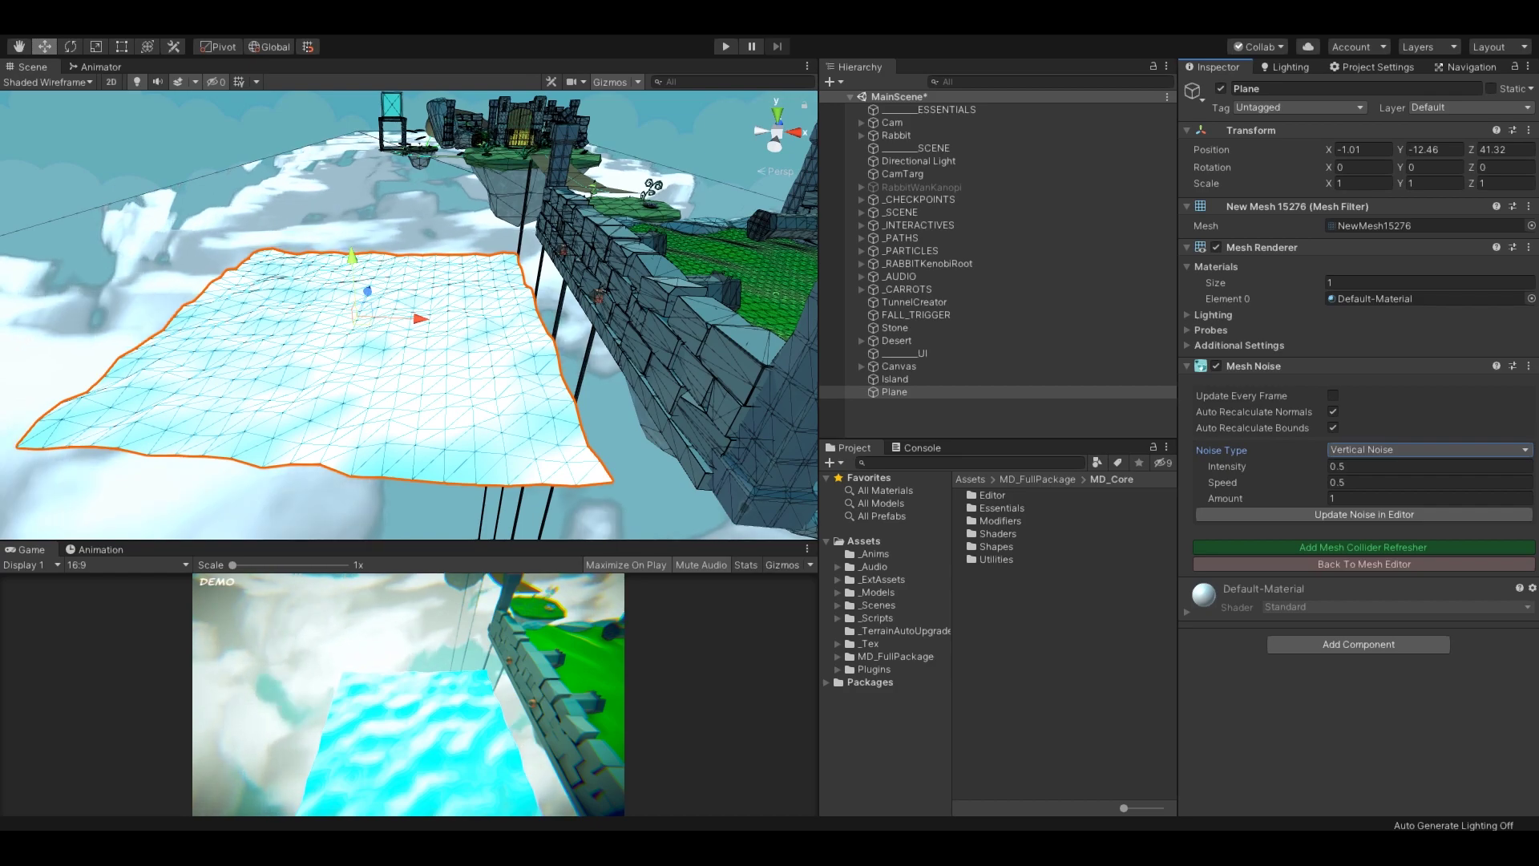
Step: Return the plane to the Mesh Pro Editor and smooth its mesh at Smooth Level 0.282
click(1364, 564)
click(1489, 406)
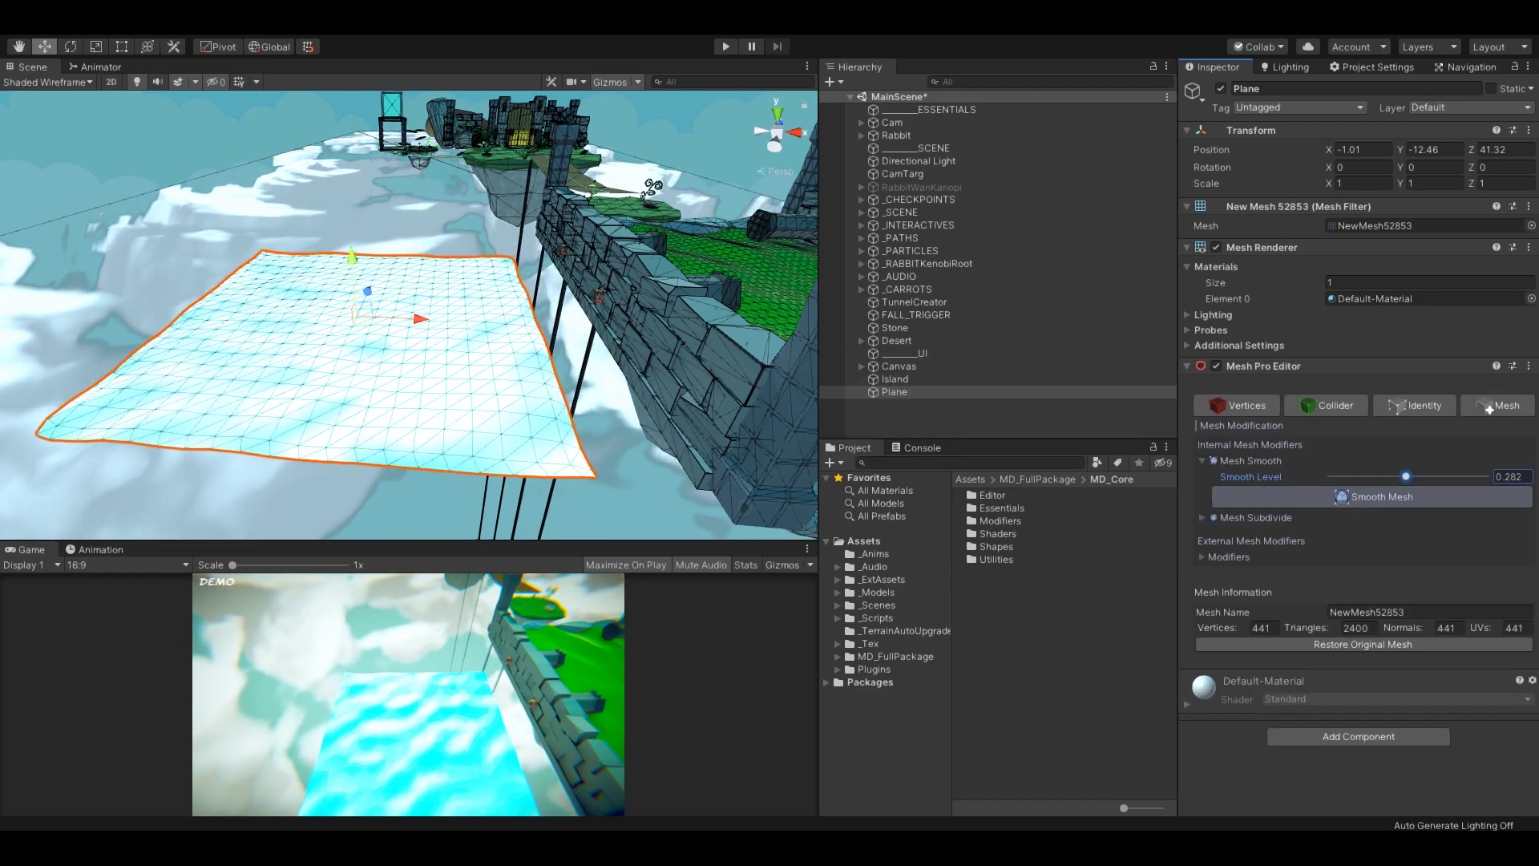
click(1395, 497)
click(1247, 461)
Step: Apply the Mesh Slime modifier to the plane and assign Main Camera as its camera
click(1228, 517)
scroll(1355, 584, down, 3)
click(1359, 551)
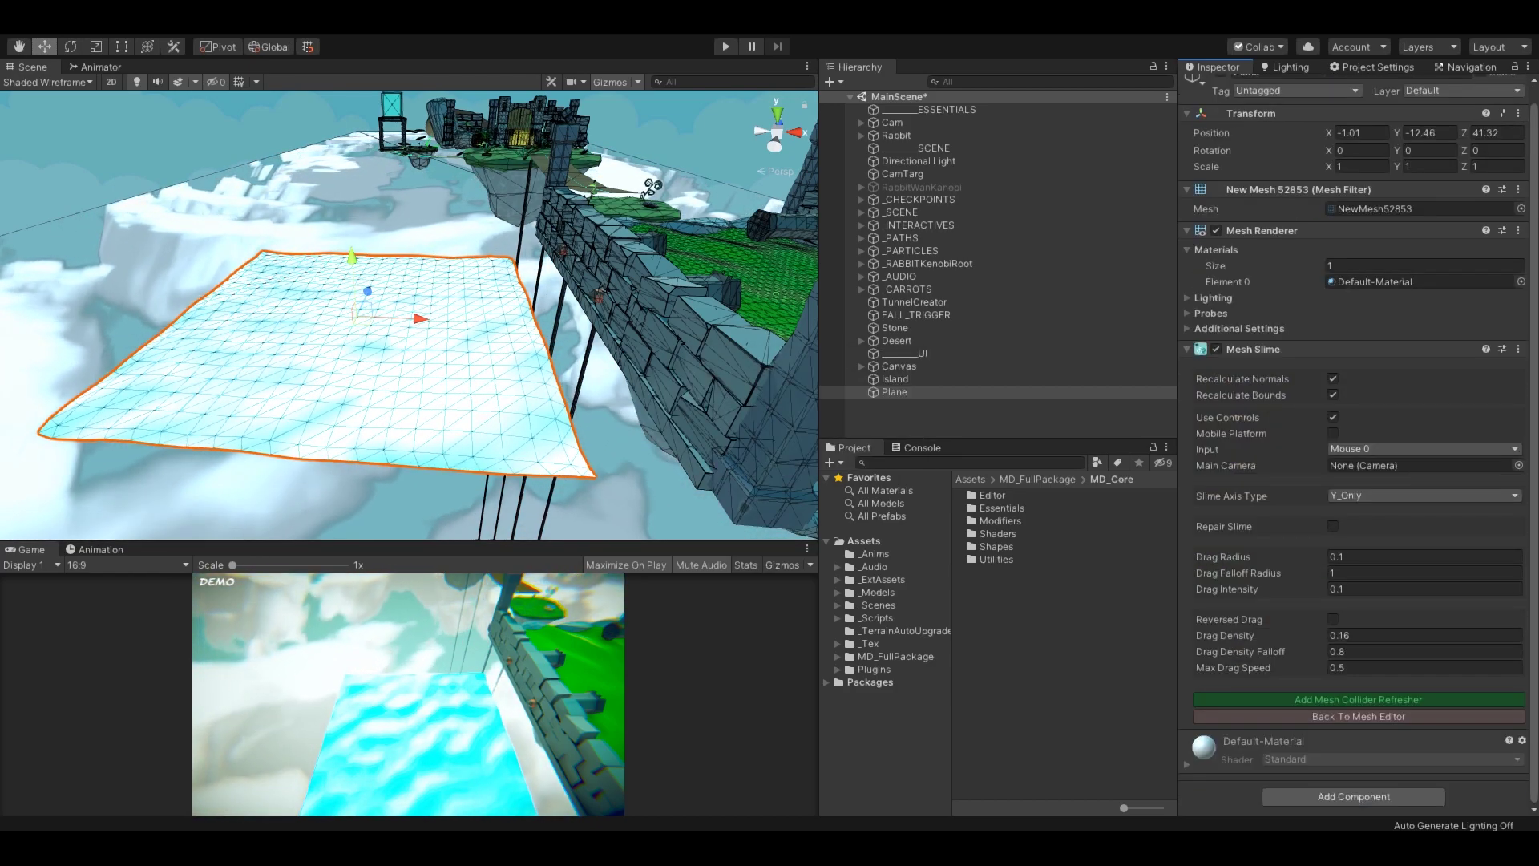
click(861, 123)
drag(922, 136, 1419, 465)
click(862, 122)
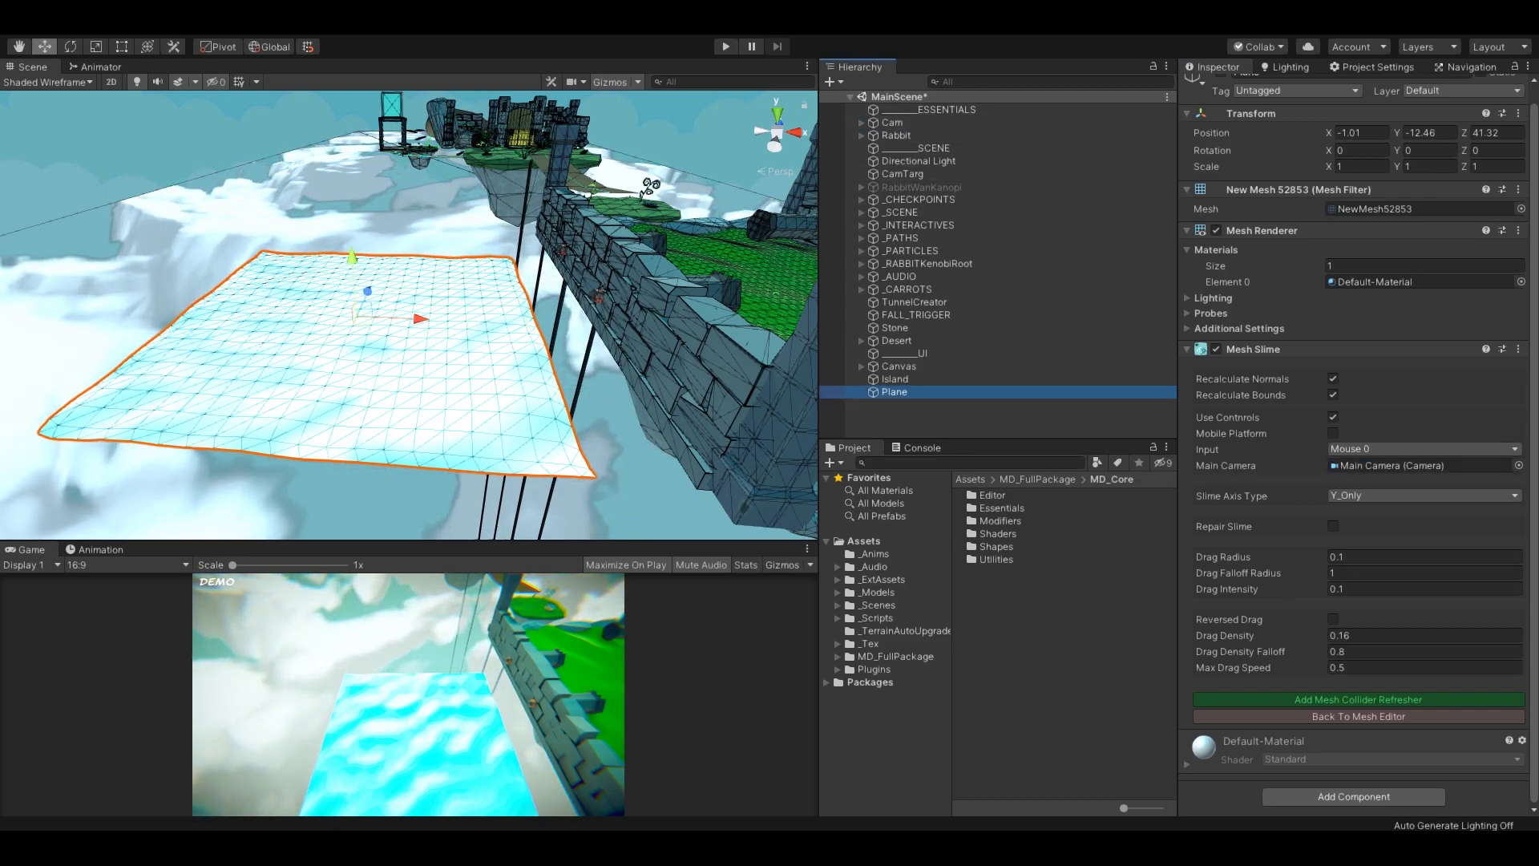
Step: Move the Cam object closer to the plane so the game view frames the plane
alt+drag(561, 305, 694, 313)
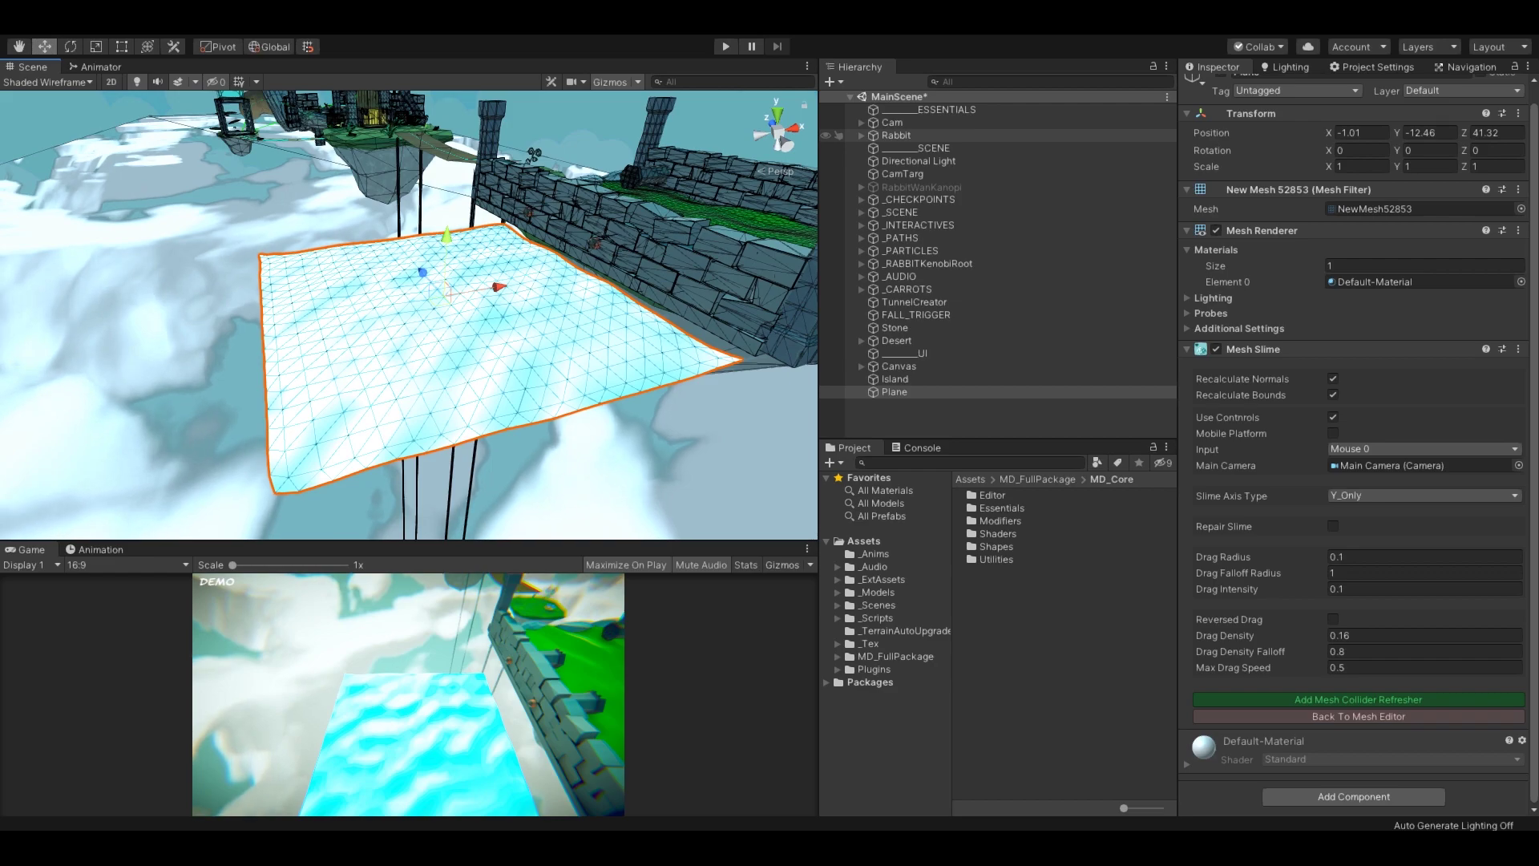
click(892, 123)
right_drag(513, 321, 641, 233)
scroll(561, 280, down, 5)
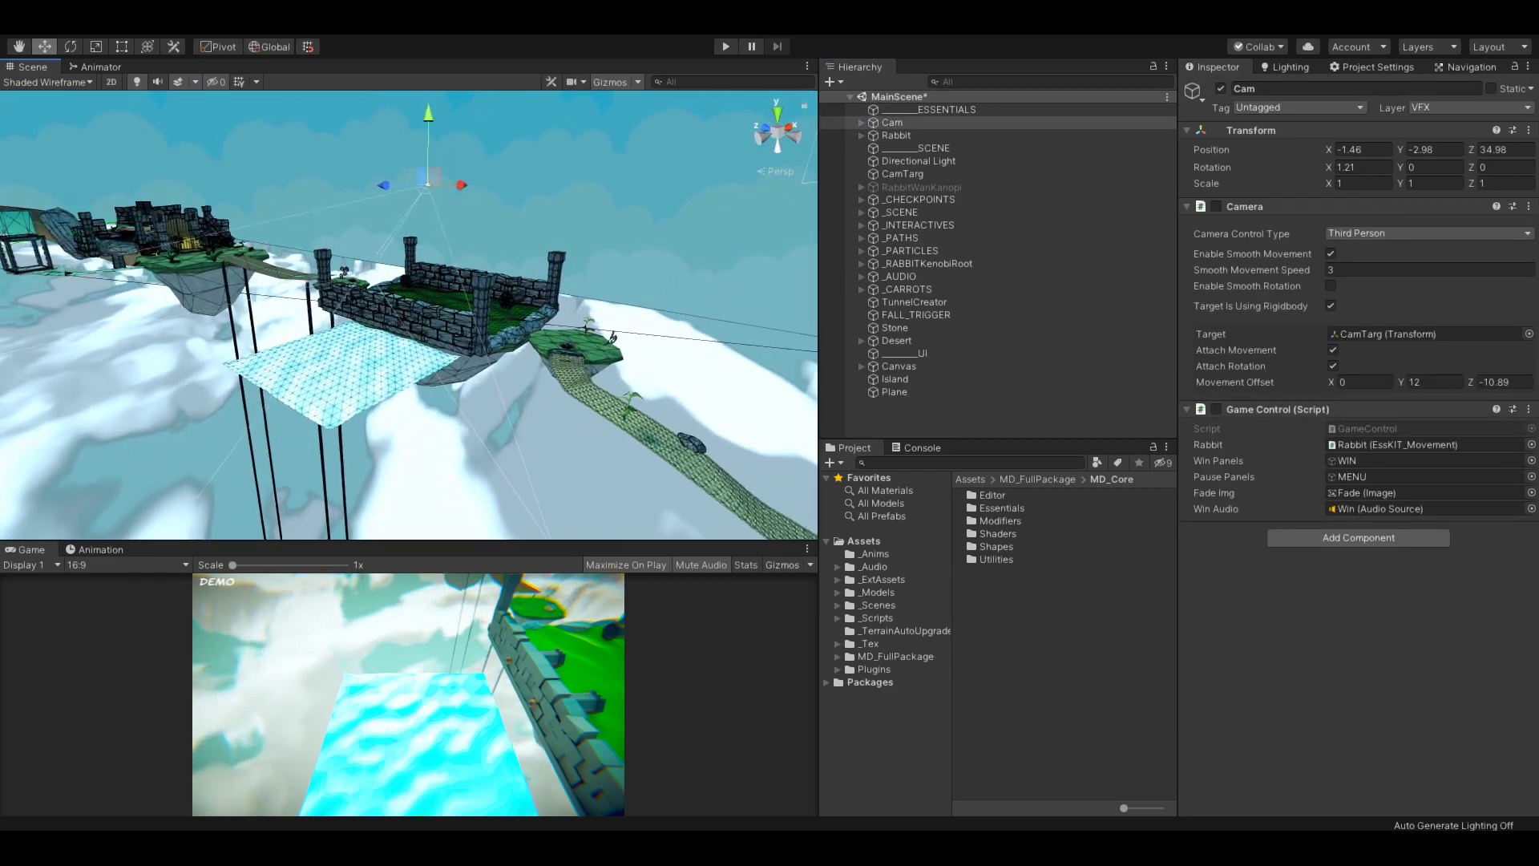
drag(433, 177, 475, 275)
right_drag(475, 275, 373, 265)
Step: Select the Directional Light and set the scene display mode to Shaded
click(919, 161)
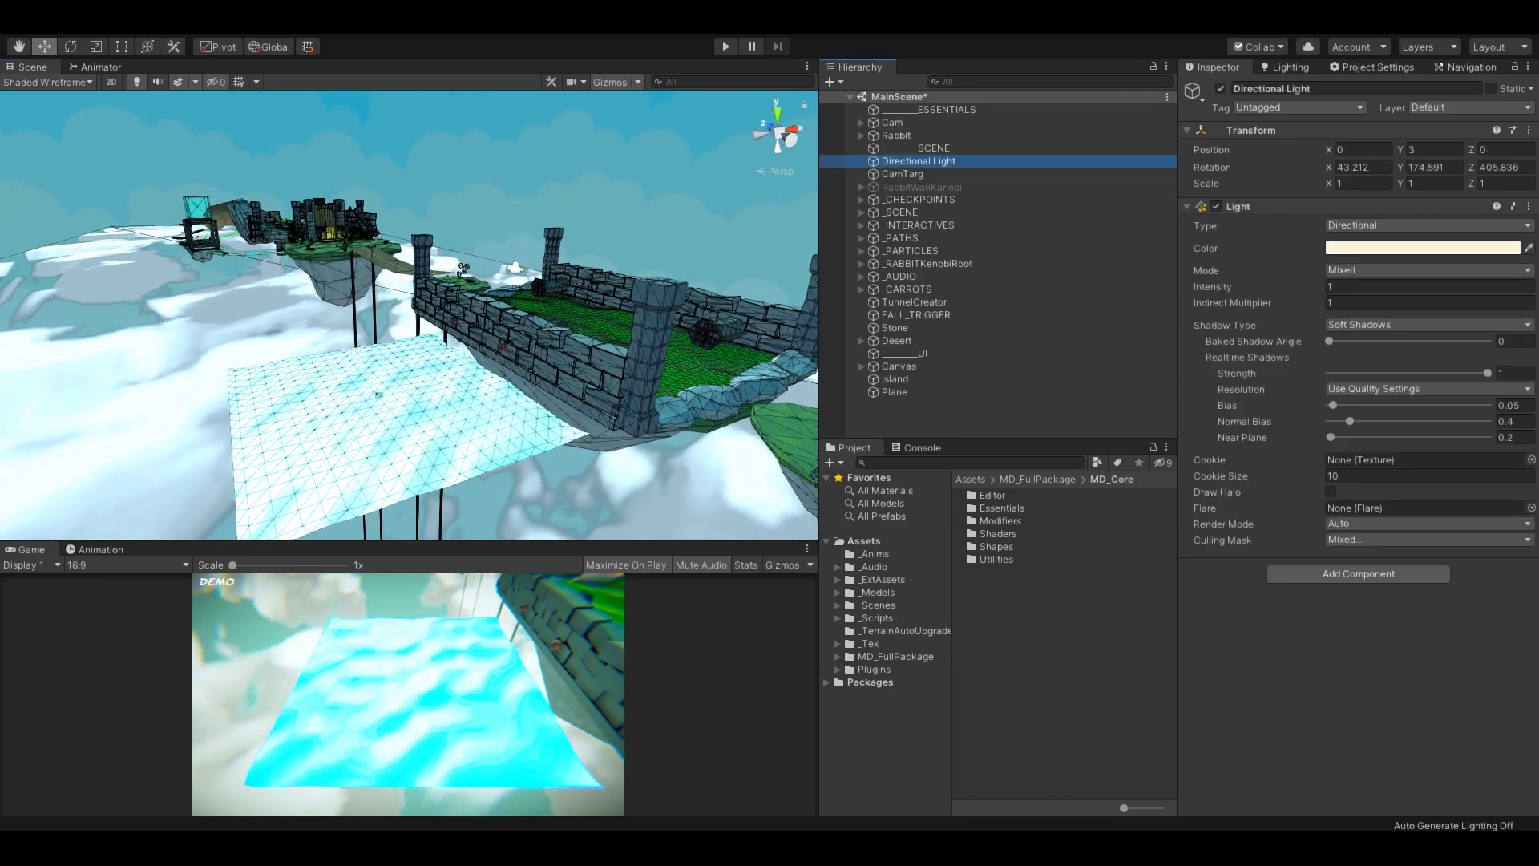
click(48, 82)
click(48, 109)
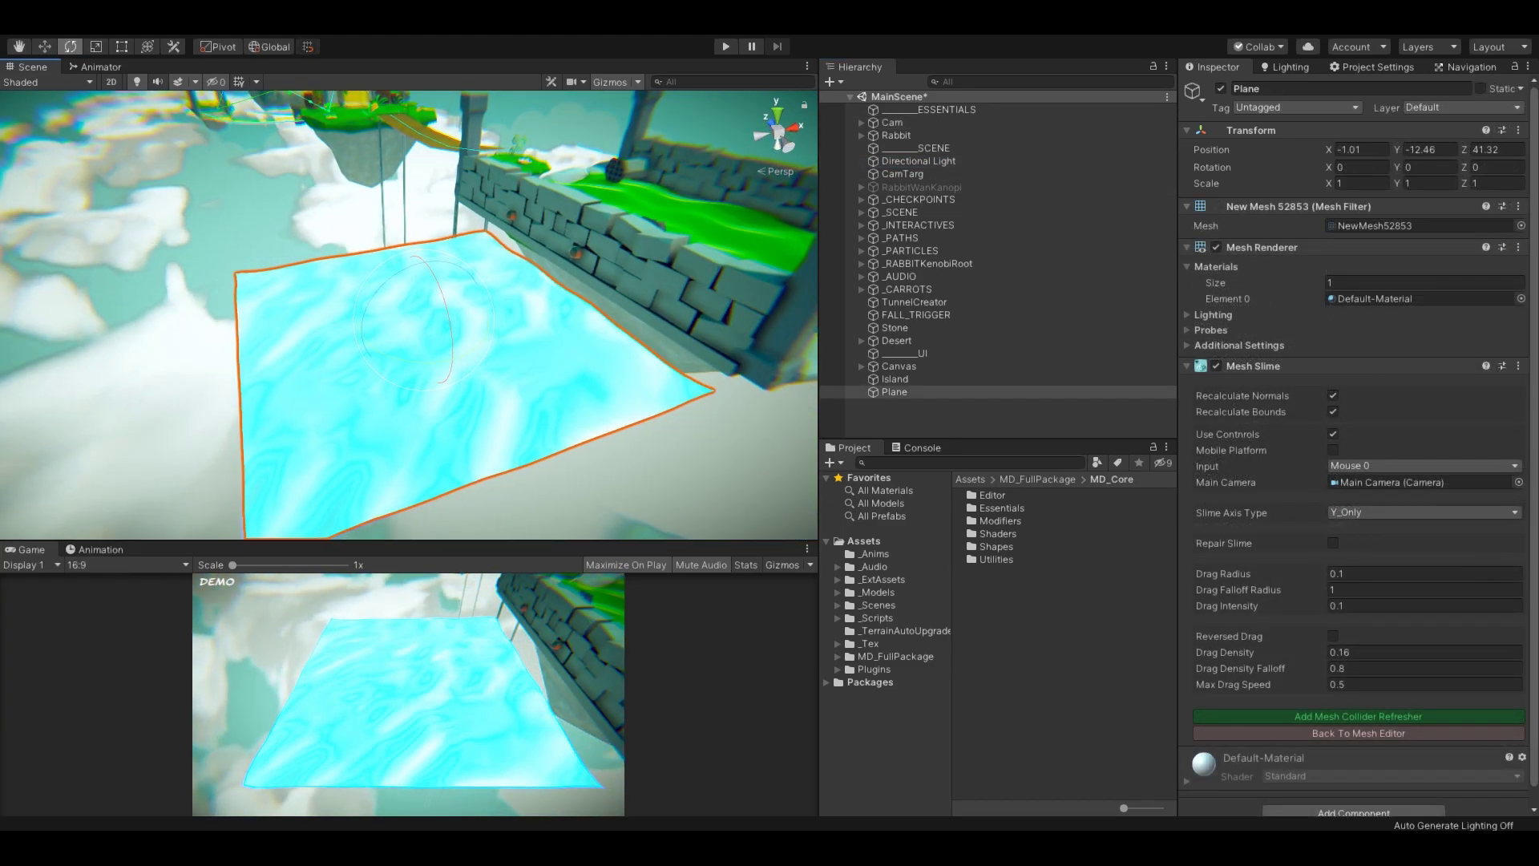
Step: Enable Repair Slime on the plane's Mesh Slime modifier and set Drag Radius to 1.7
click(1333, 544)
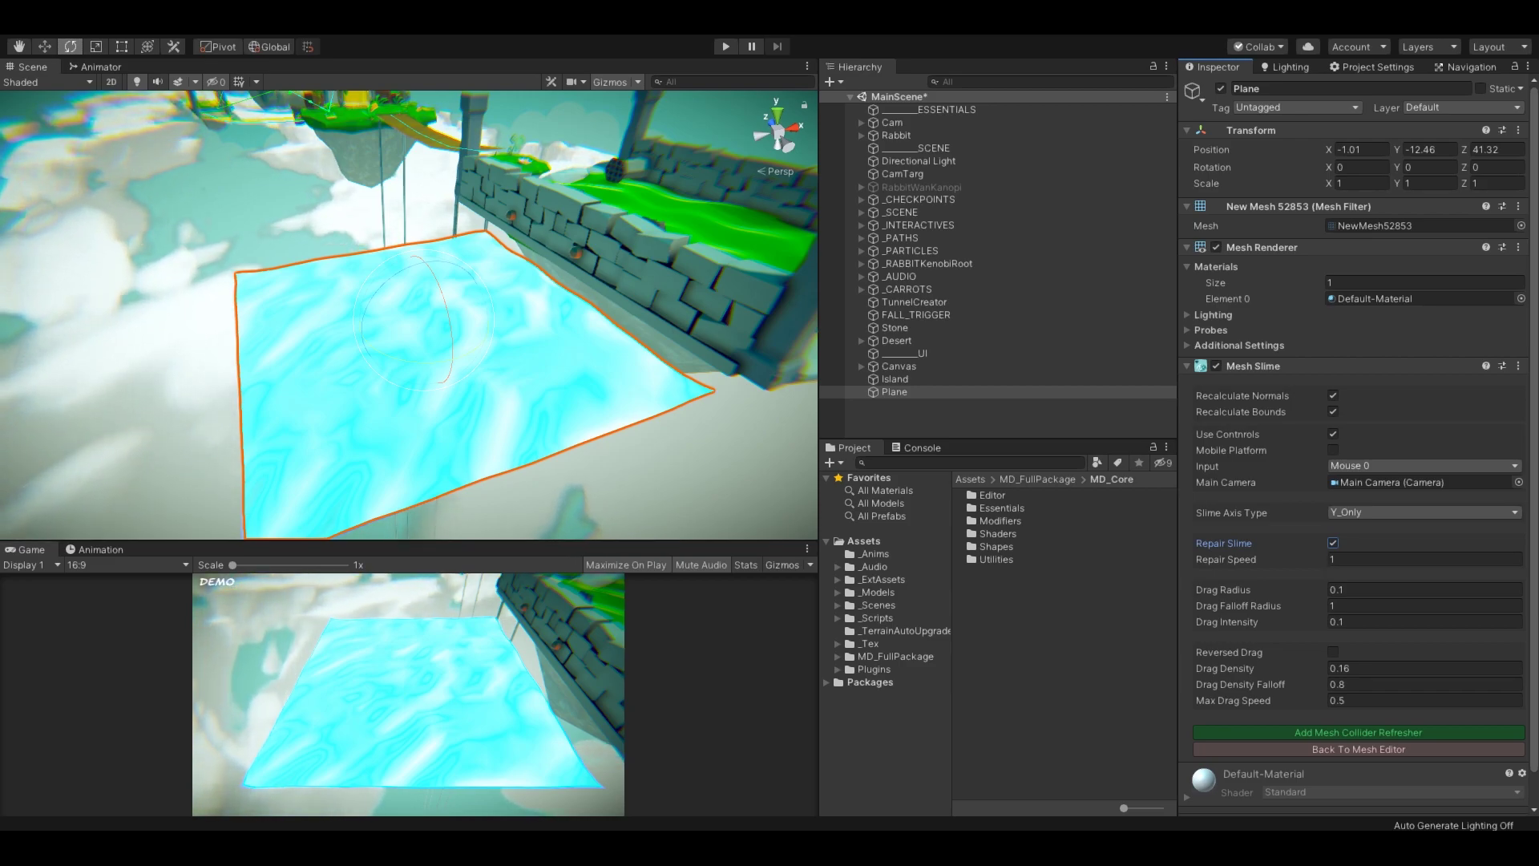
drag(1224, 590, 1233, 590)
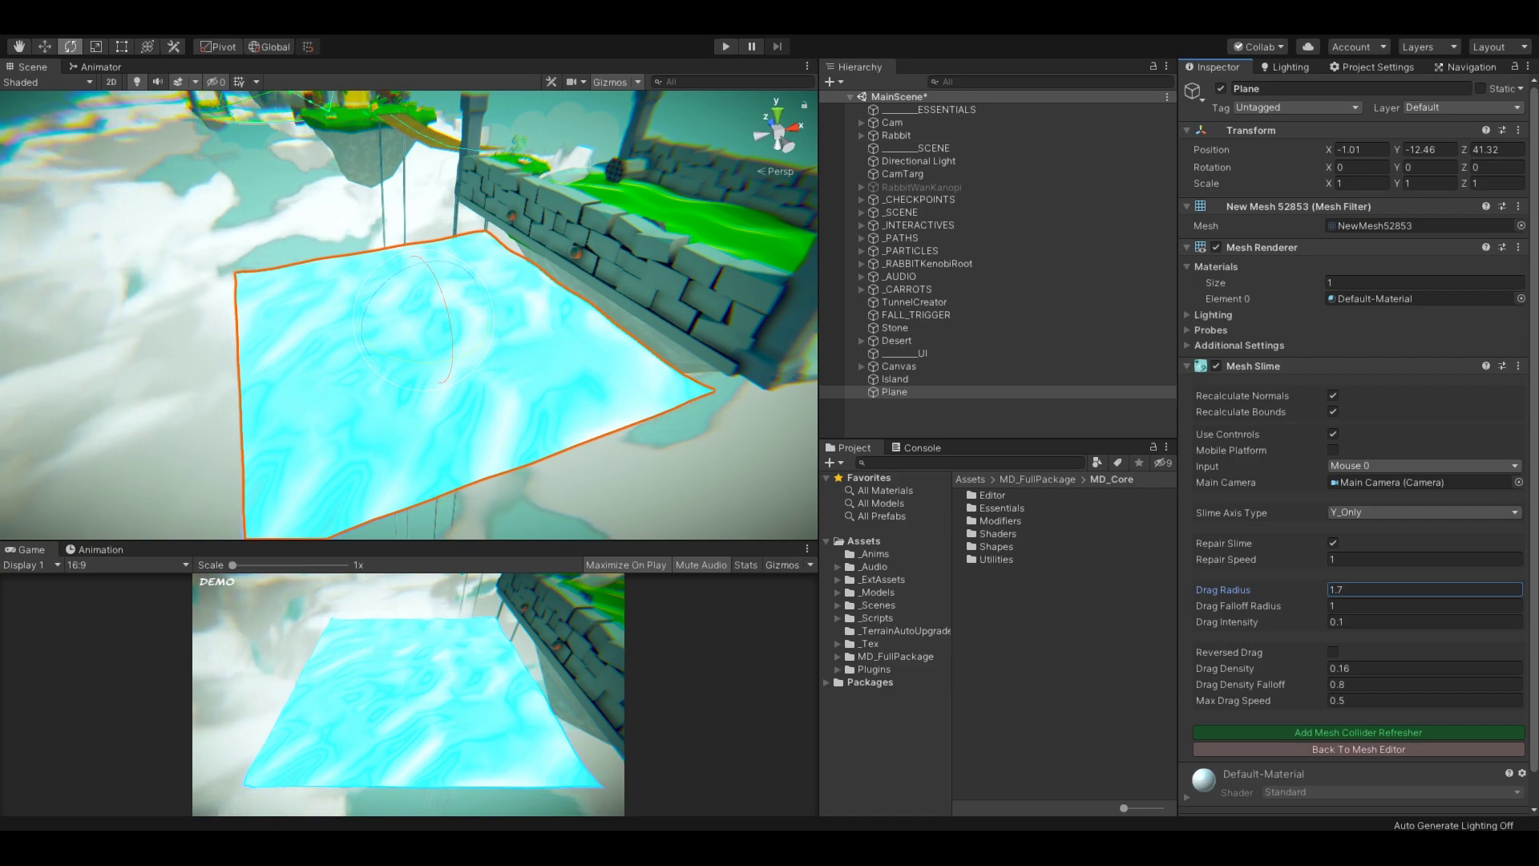
Step: Add a Mesh Collider Refresher to the plane with a new Cooking Options choice, and run the scene in Play mode
click(1358, 732)
scroll(1358, 682, down, 3)
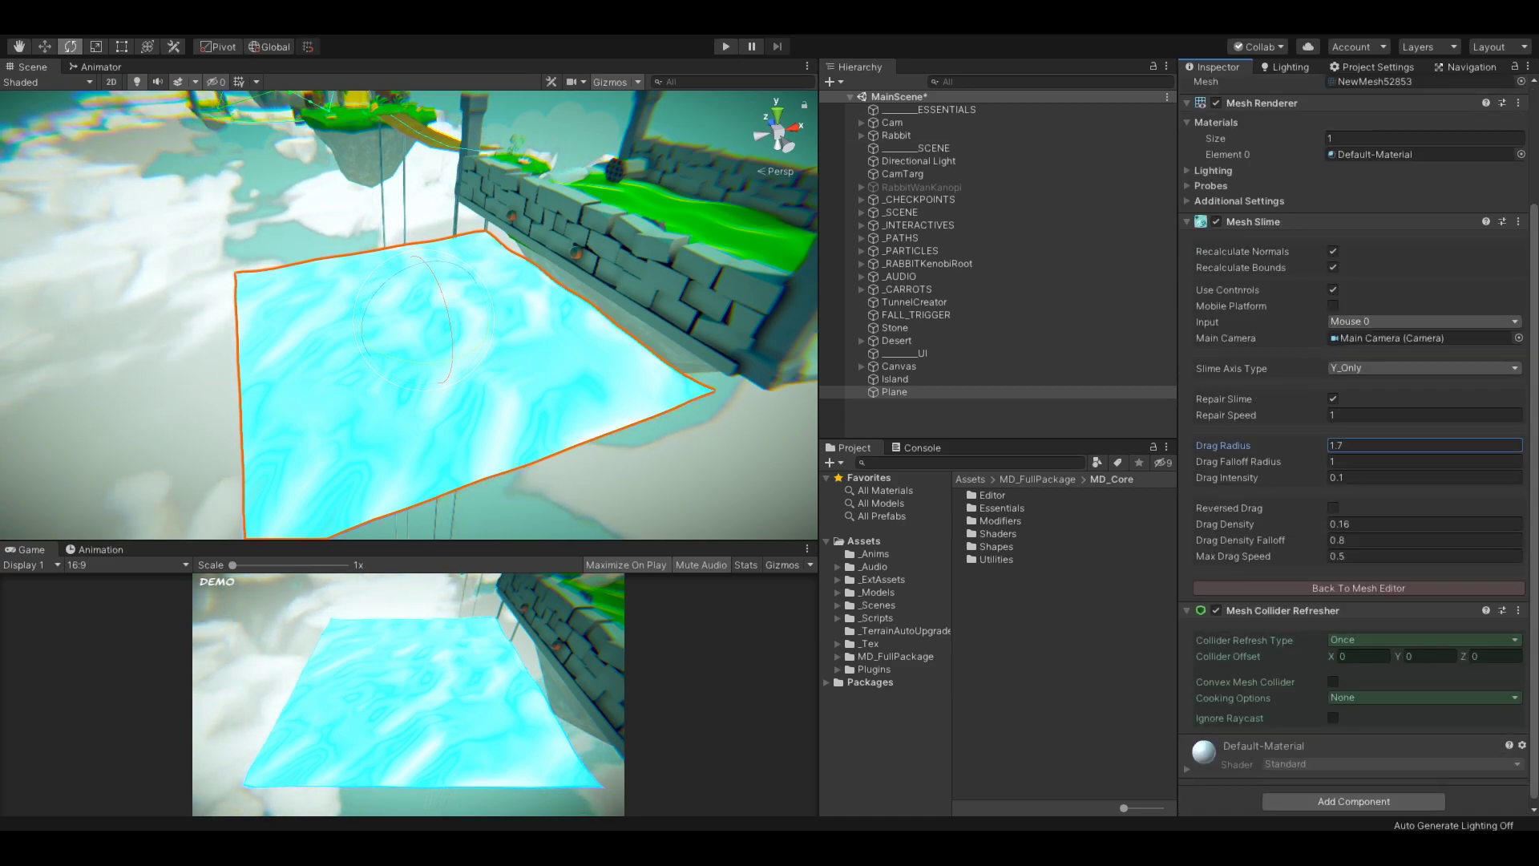
click(1423, 697)
click(1377, 733)
key(ctrl+p)
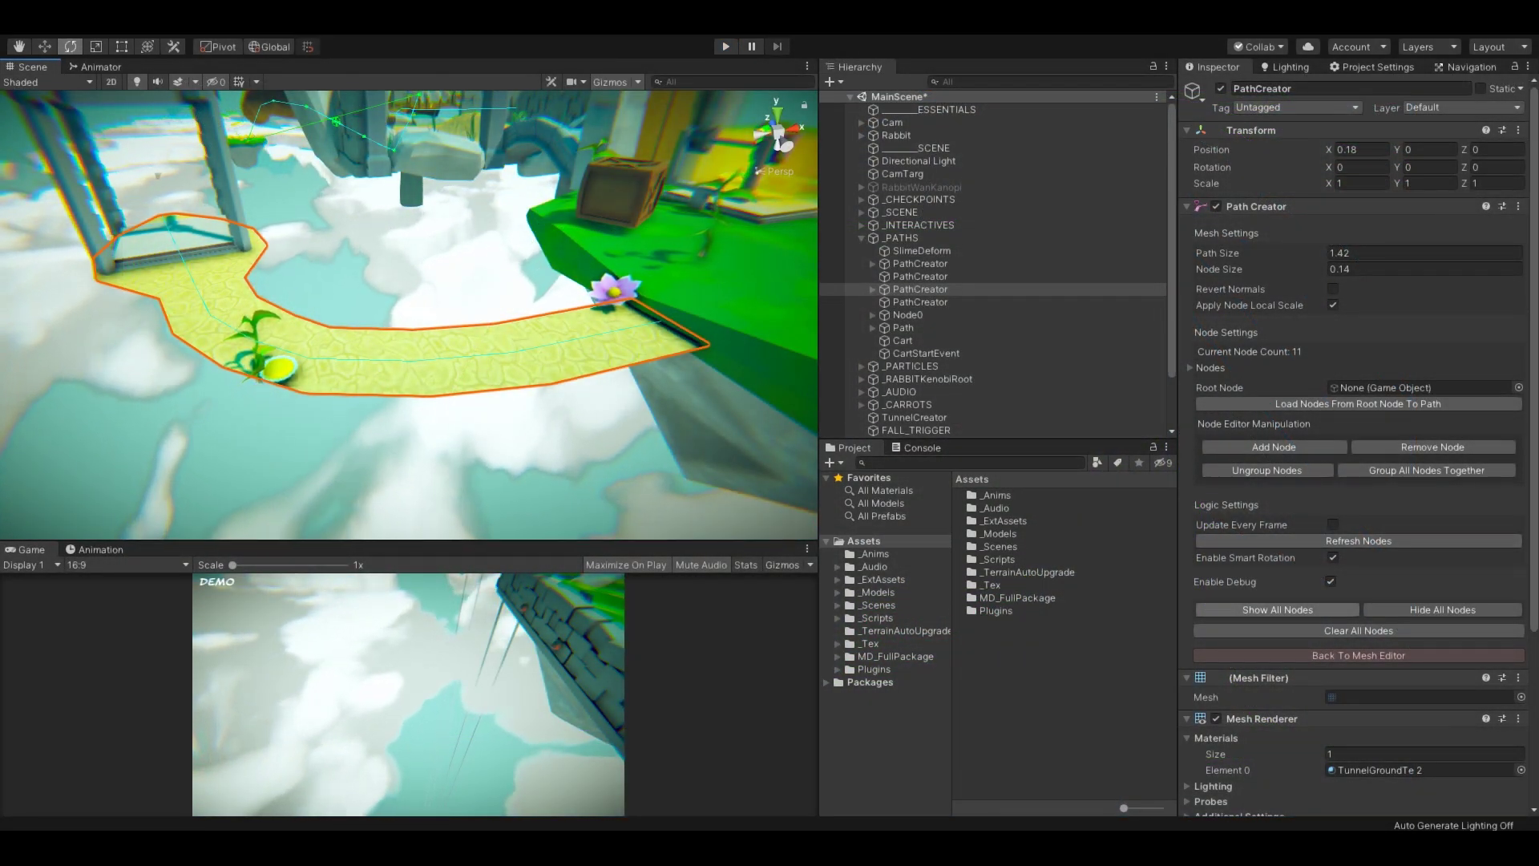
Step: Show all nodes of the selected PathCreator path and enable Update Every Frame
click(1278, 610)
right_drag(497, 321, 507, 329)
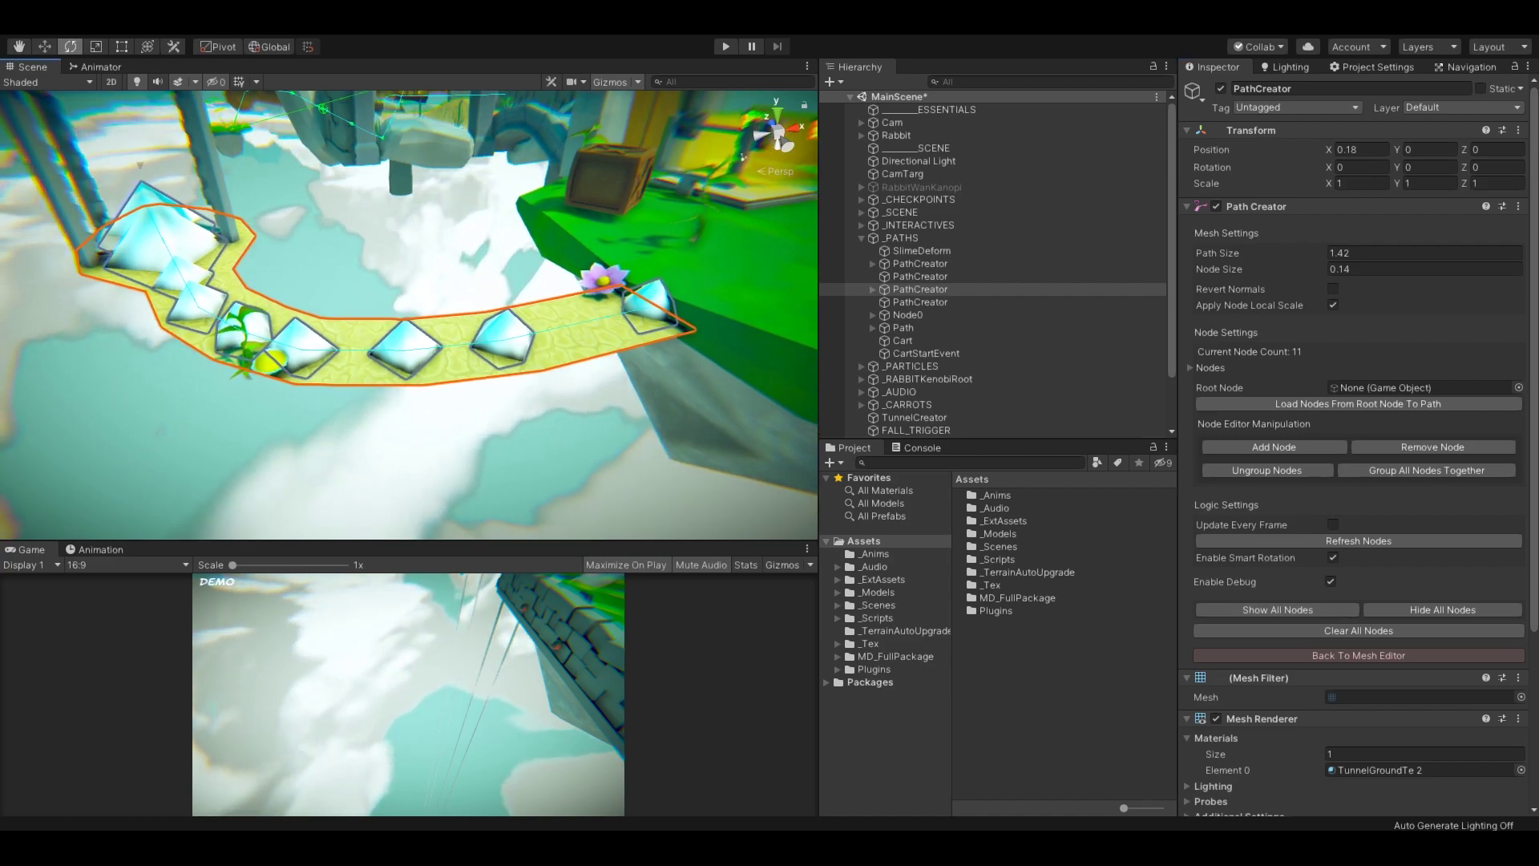
click(1332, 525)
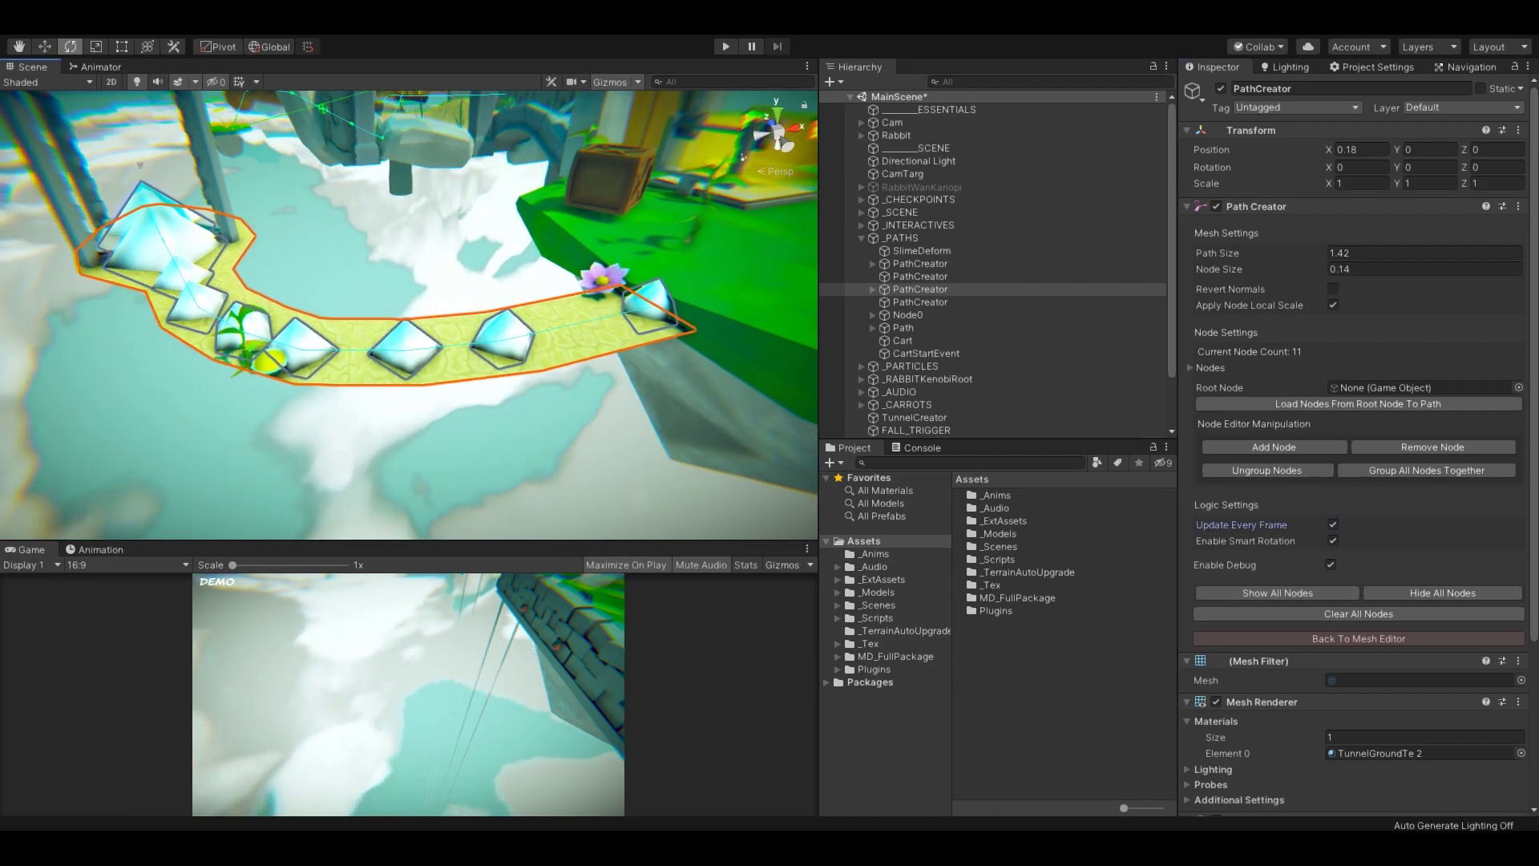
Step: Move the second path node from the flower end to reshape the path
click(504, 338)
key(w)
drag(501, 356, 480, 299)
Step: Scale Node2 of the path up uniformly to about 1.29 to widen the path there
key(r)
click(406, 348)
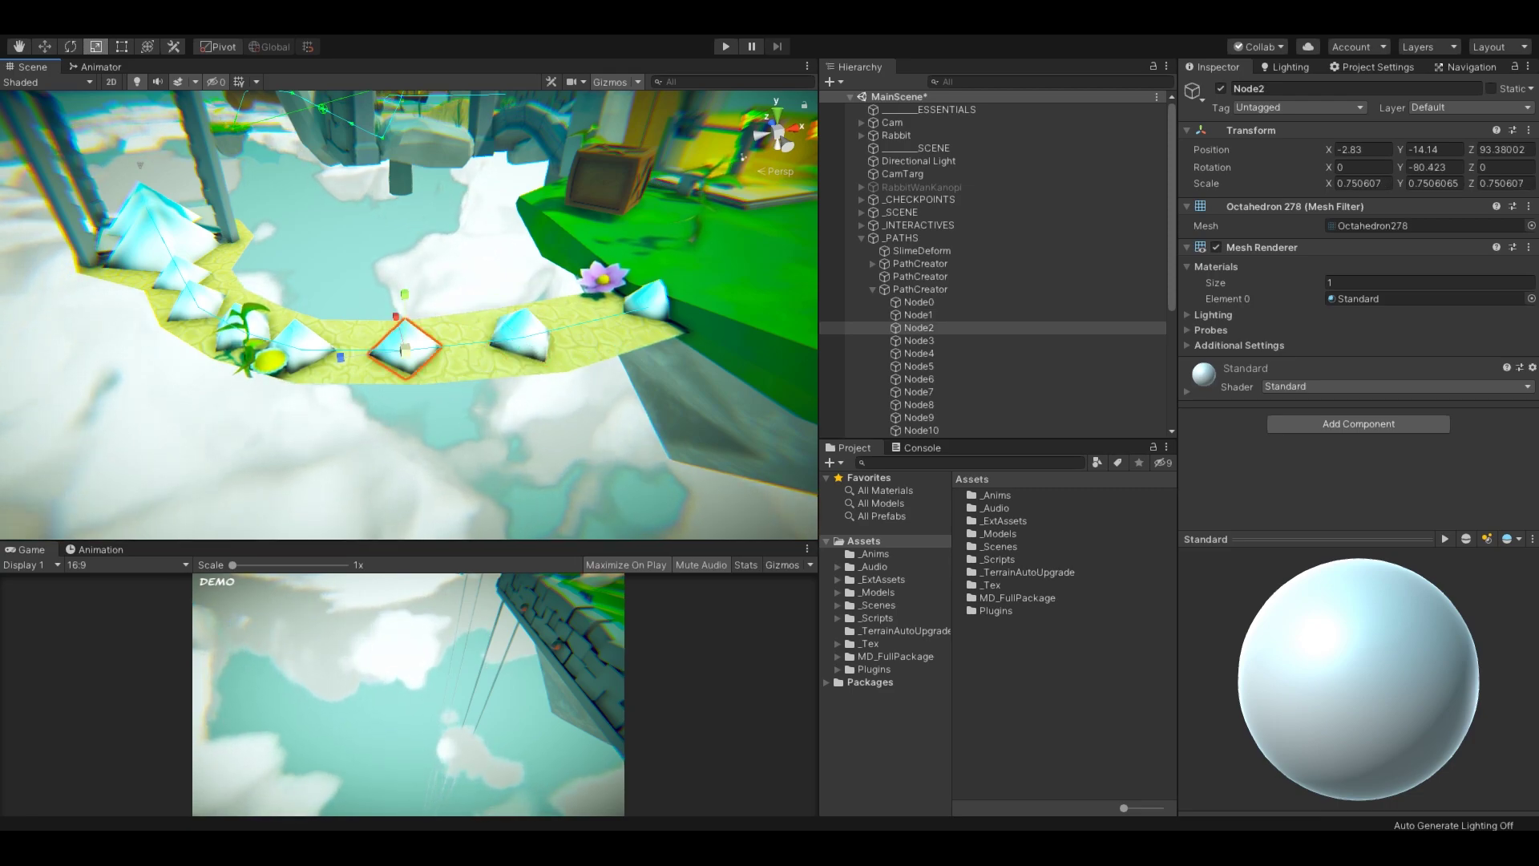
drag(406, 350, 475, 350)
Step: Move the path node on the bend between the plant and the gate to reshape the curve
key(w)
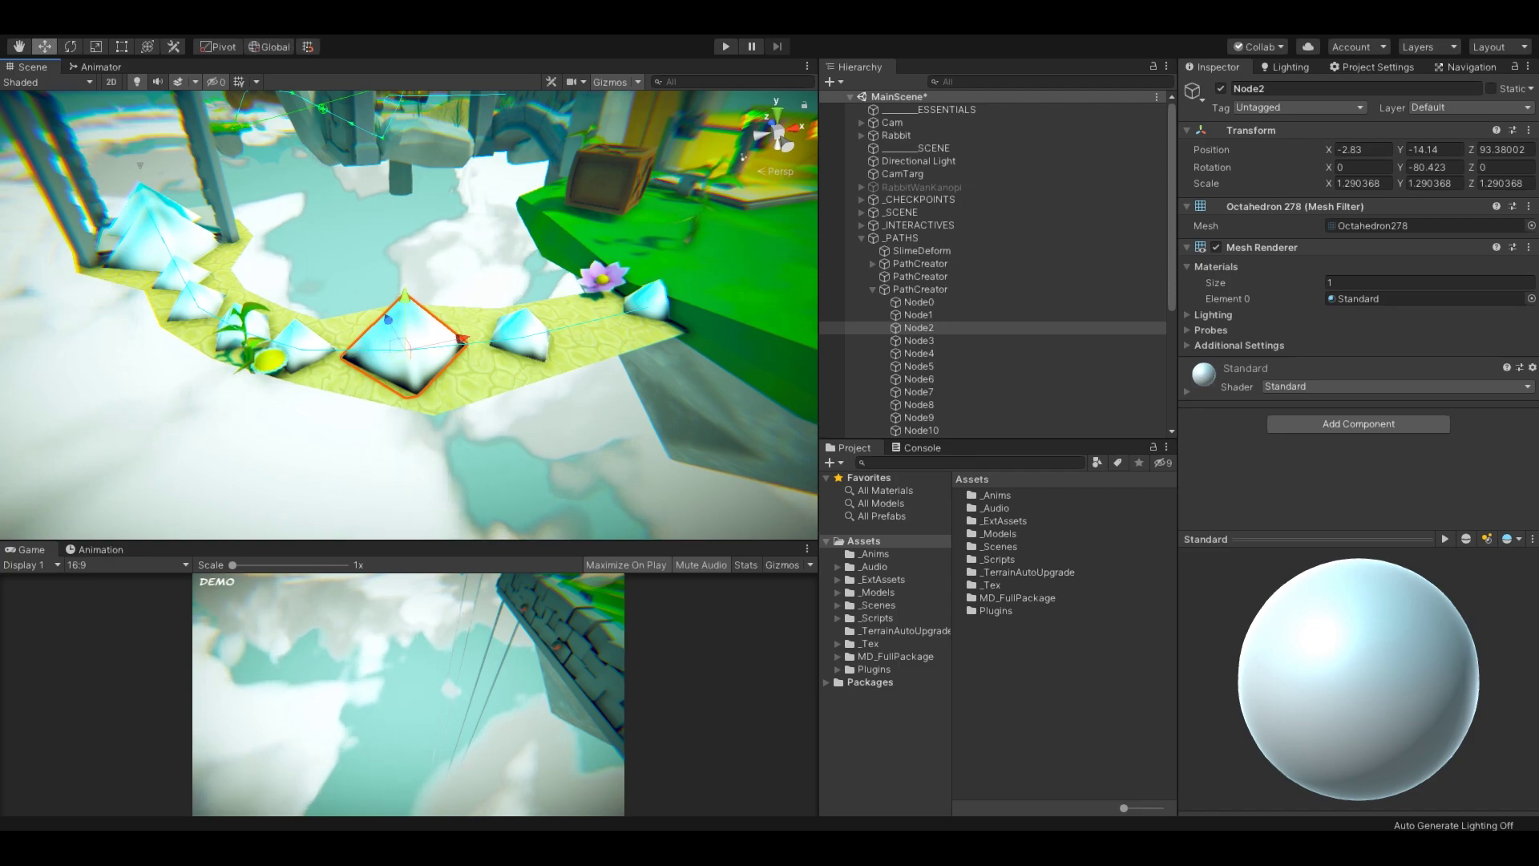
click(196, 303)
right_drag(201, 305, 321, 329)
drag(327, 306, 308, 351)
click(433, 330)
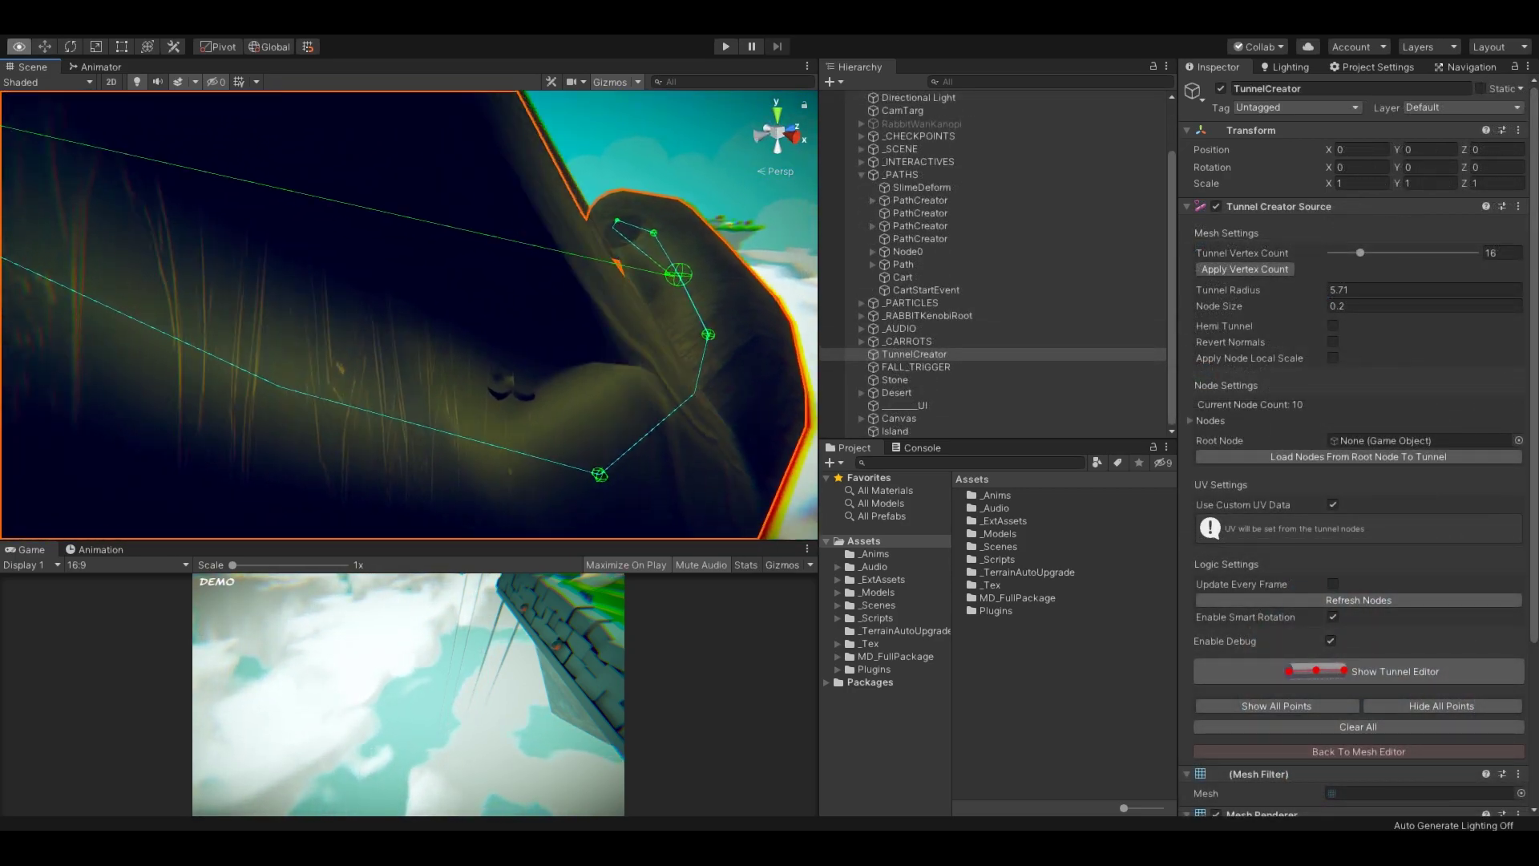
Step: Enable Update Every Frame on the TunnelCreator and show all of its points
right_drag(408, 305, 533, 340)
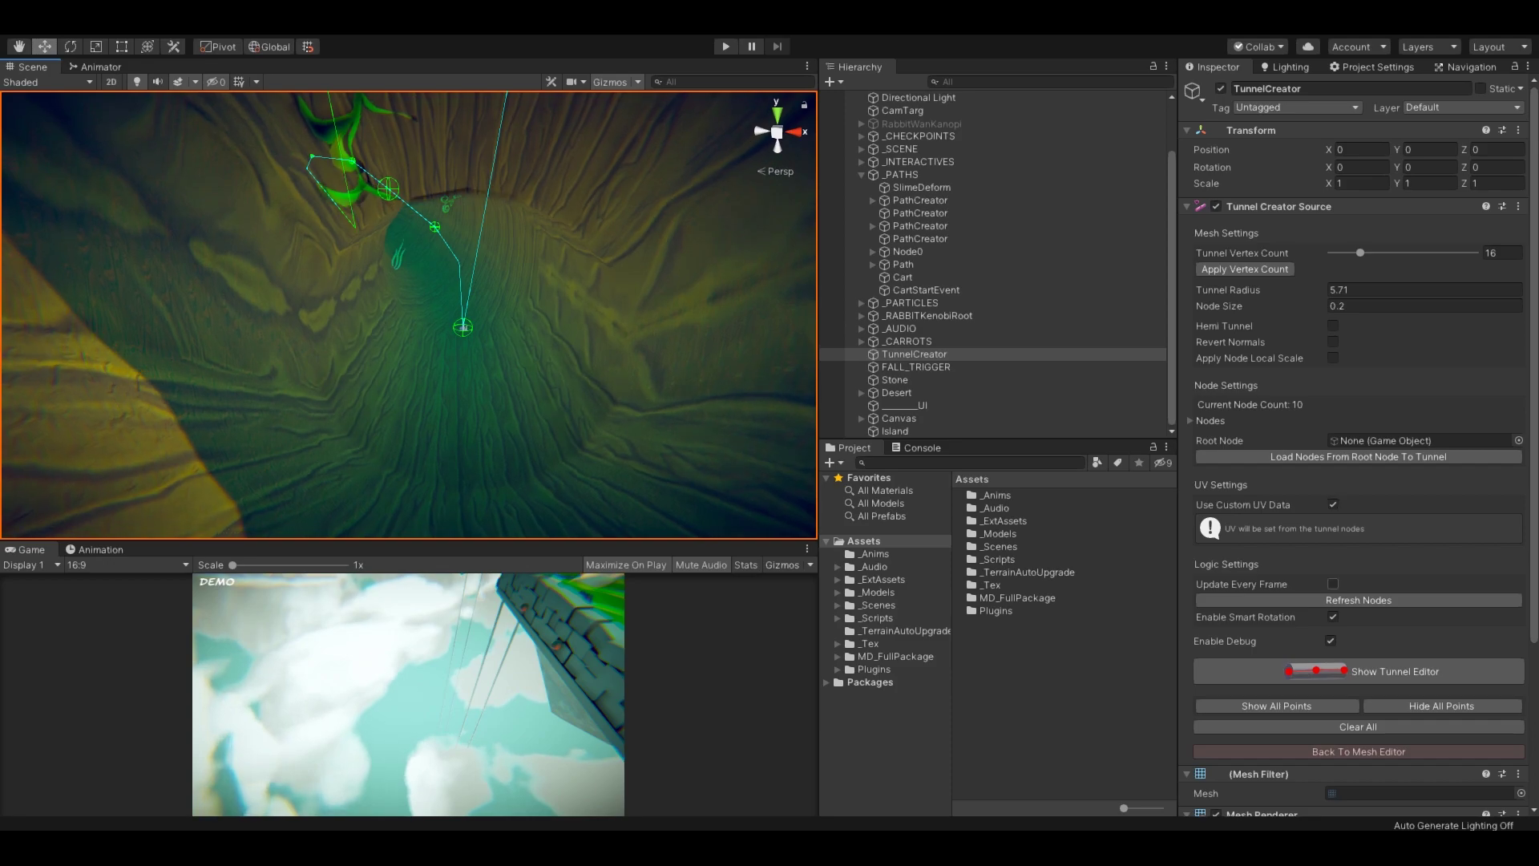
click(1334, 584)
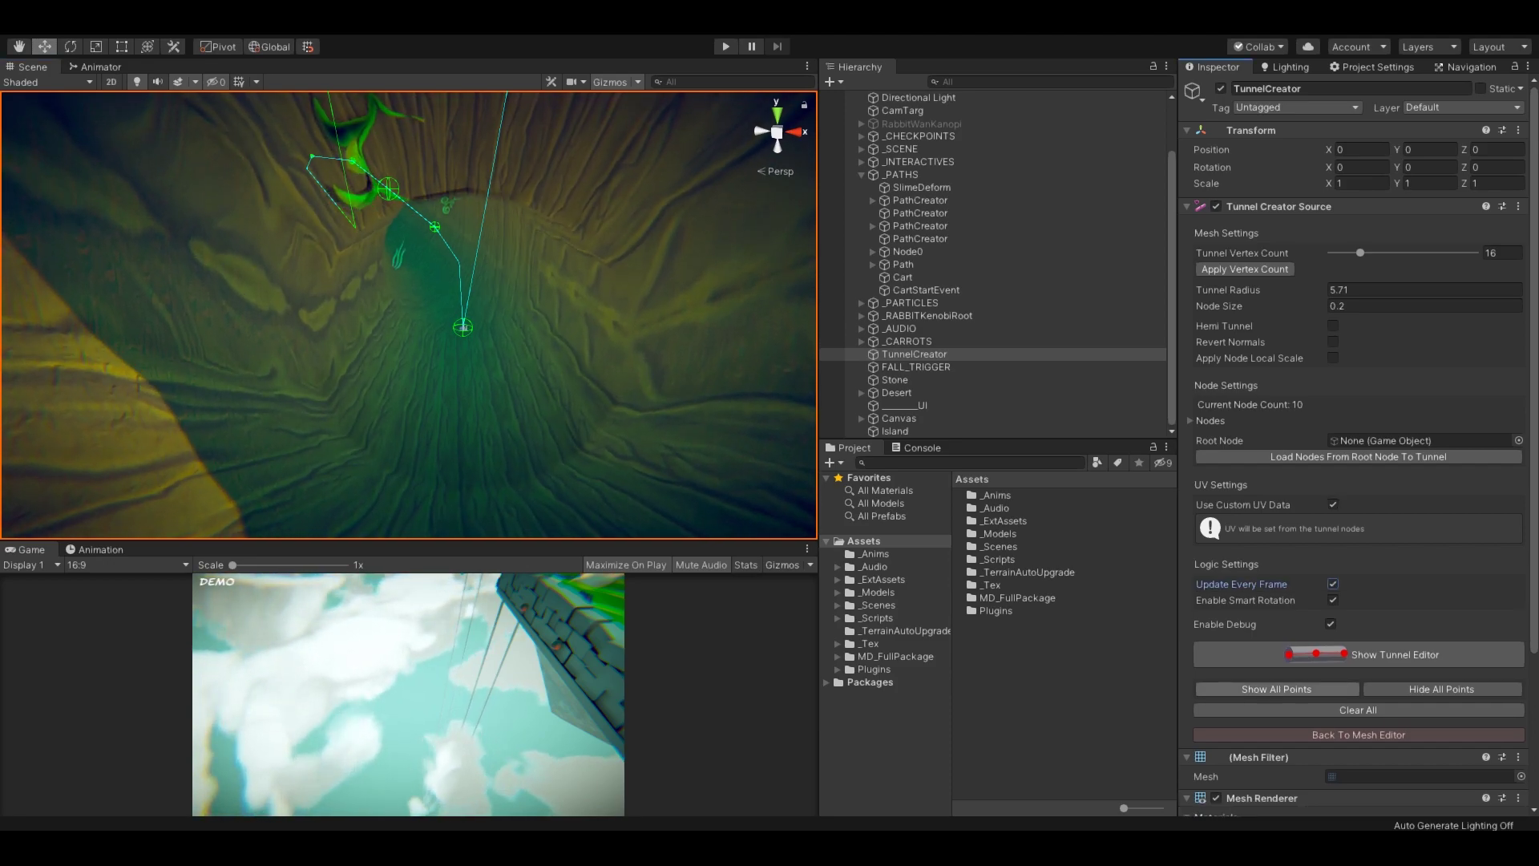
right_drag(497, 328, 507, 328)
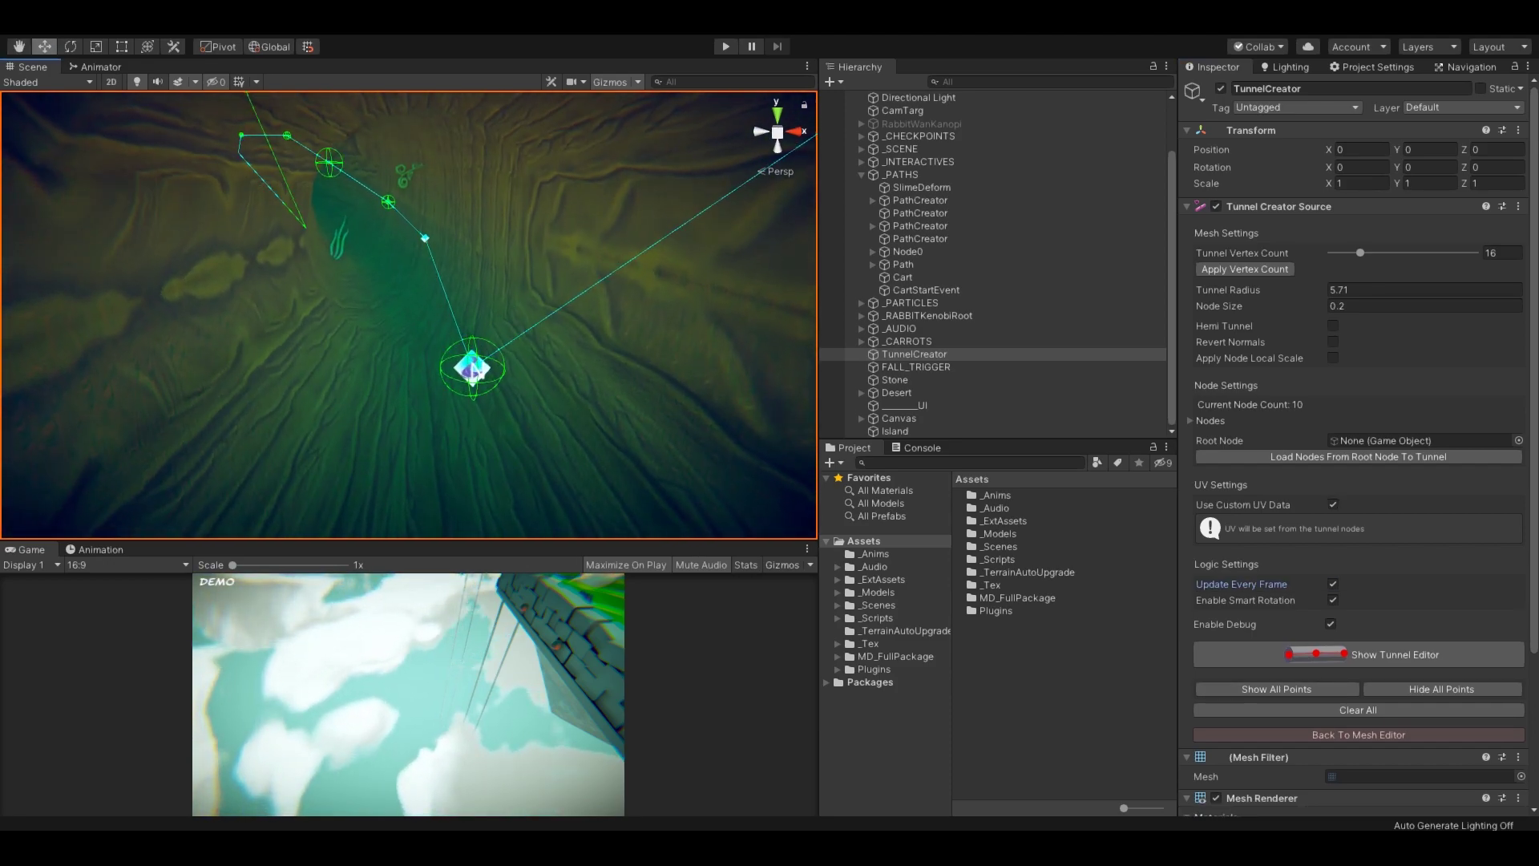
Step: Move a tunnel node sideways to bend the tunnel, and select the neighbouring node
click(471, 348)
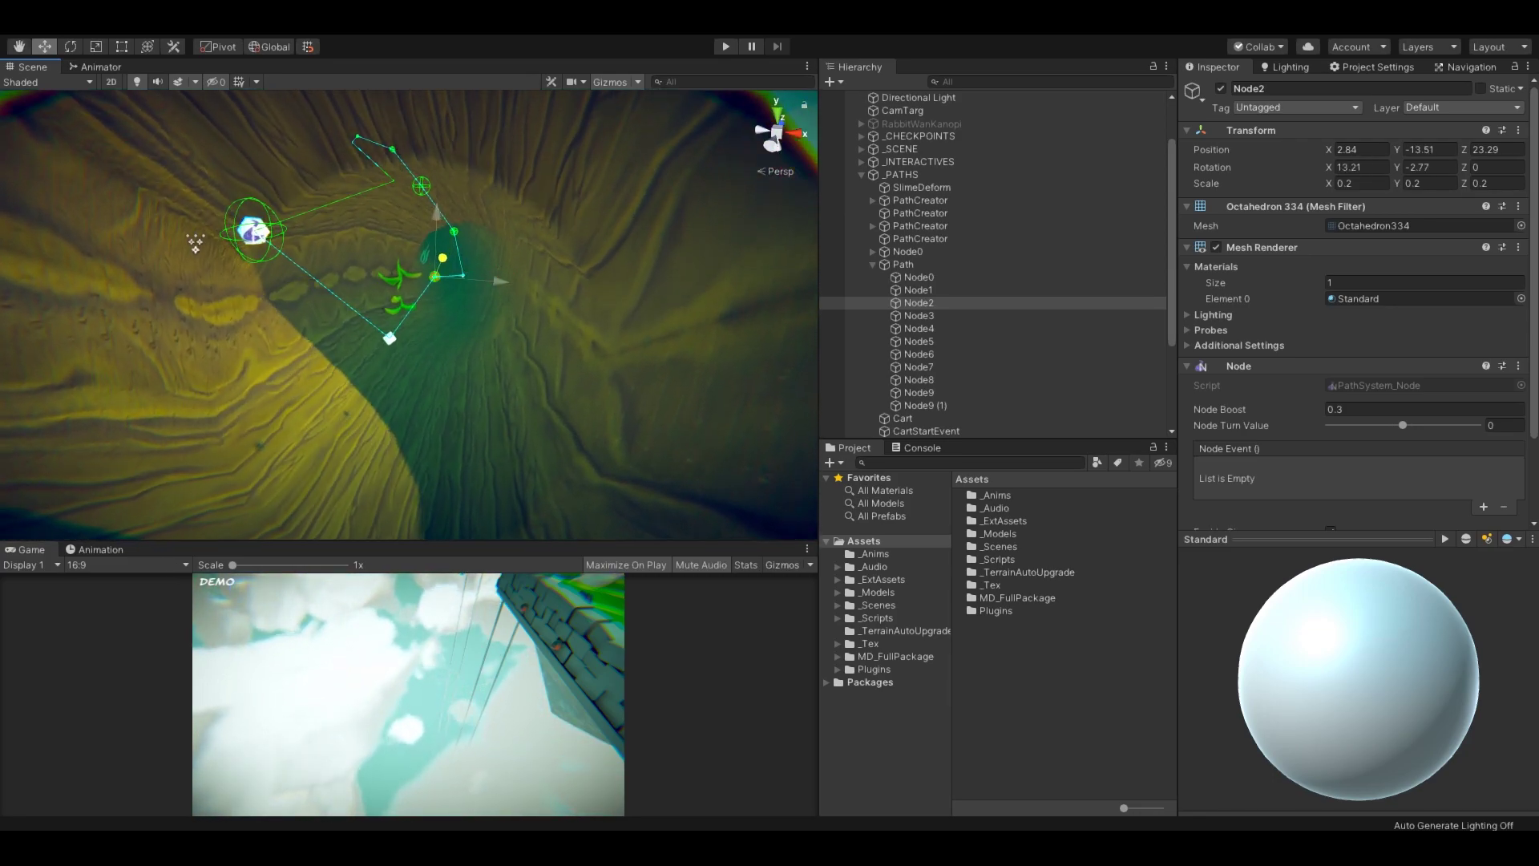
drag(546, 355, 319, 289)
click(390, 339)
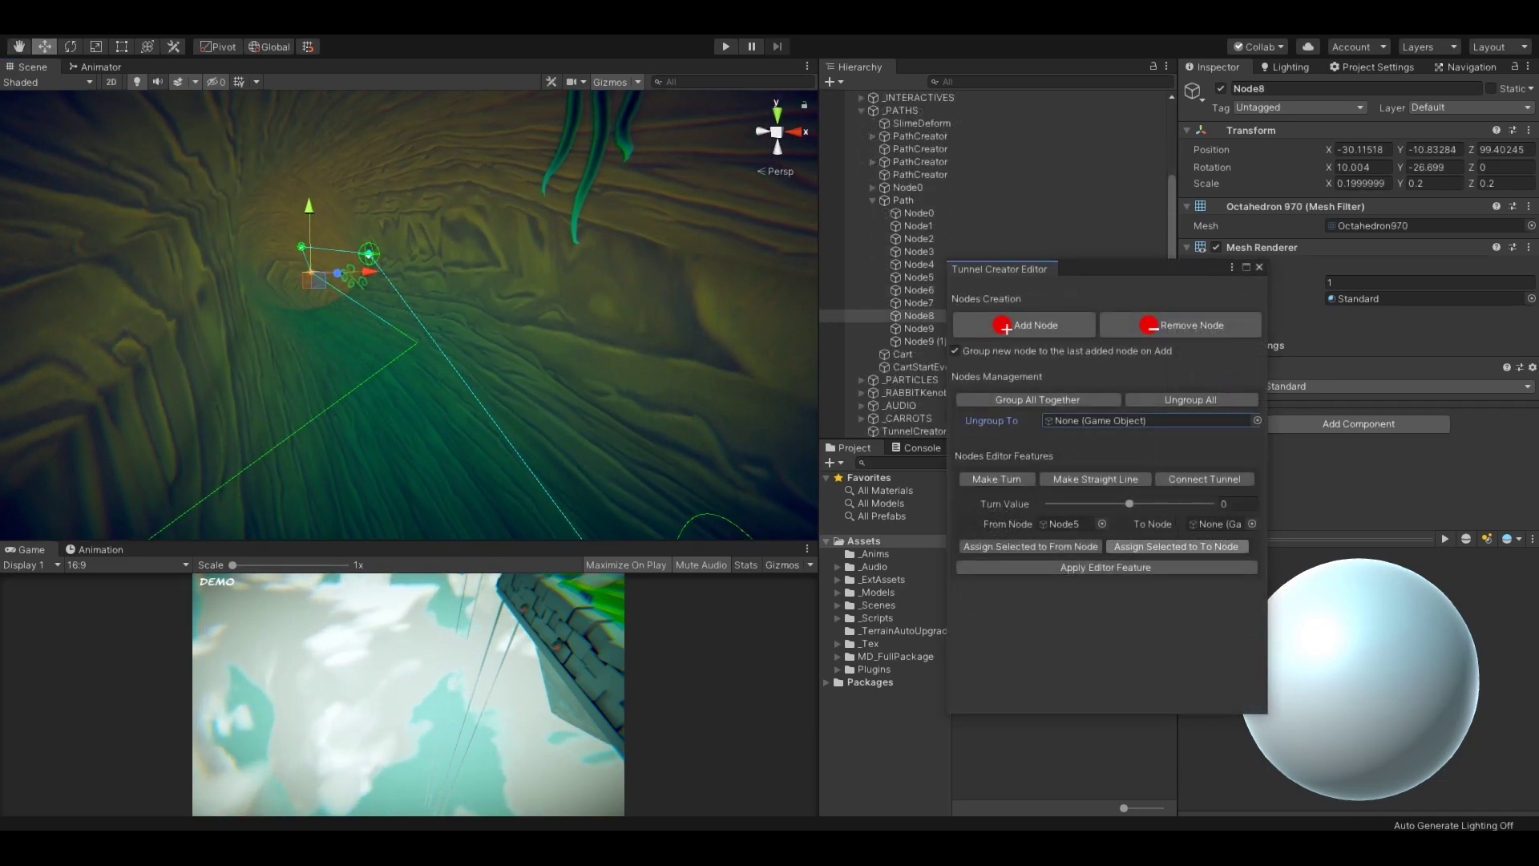
Step: Assign Node8 as the To Node and apply Make Straight Line from Node5 with a distance of 2.5
click(1177, 547)
right_drag(513, 320, 533, 322)
click(1095, 479)
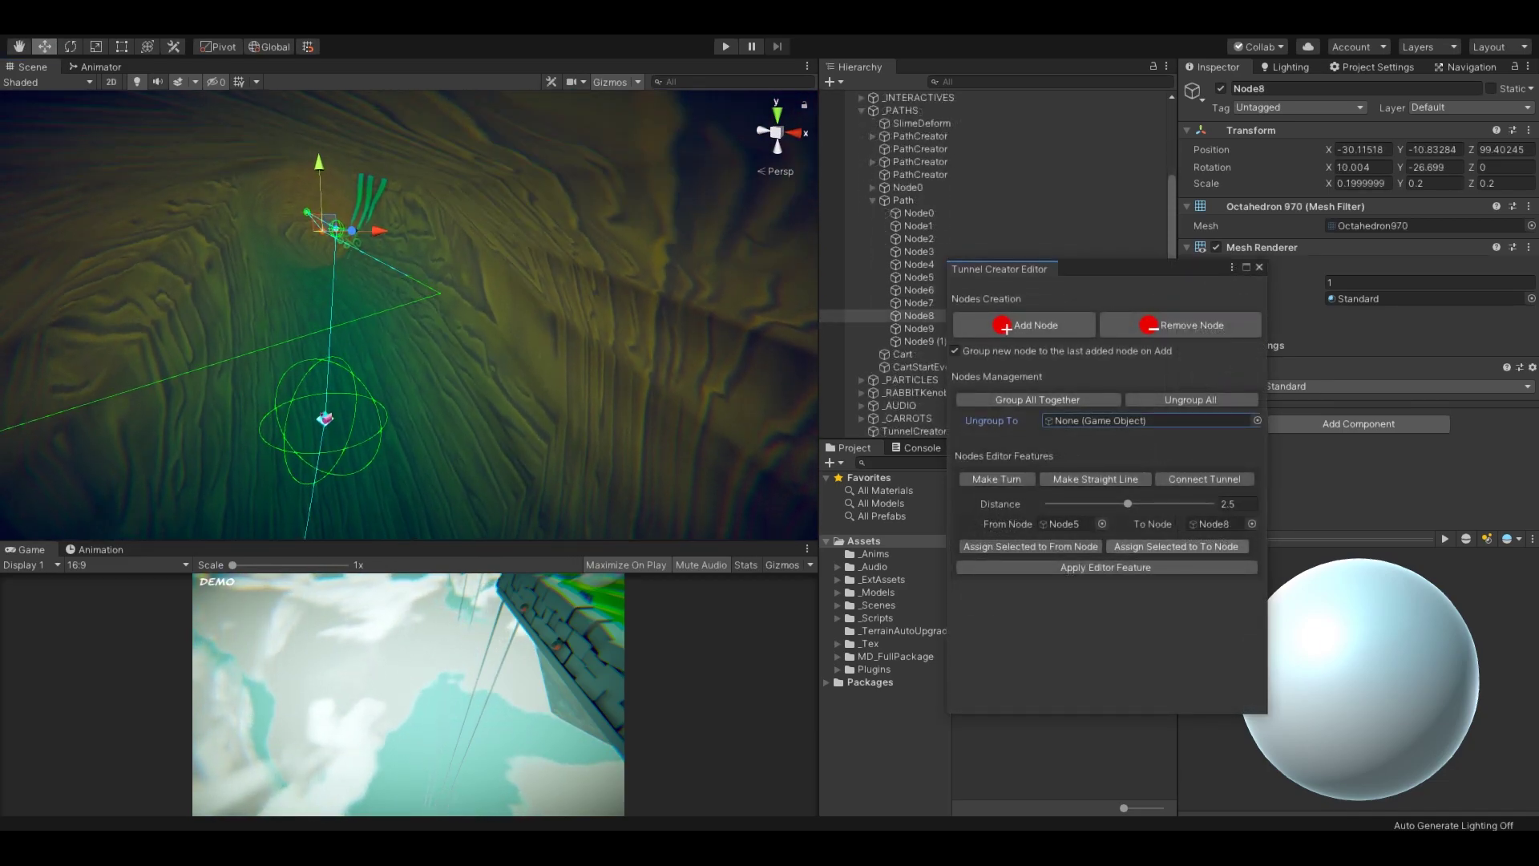
click(1106, 568)
Step: Apply the straight line between Node5 and Node8 with distances of 4.78 and 0.73
alt+drag(497, 321, 408, 345)
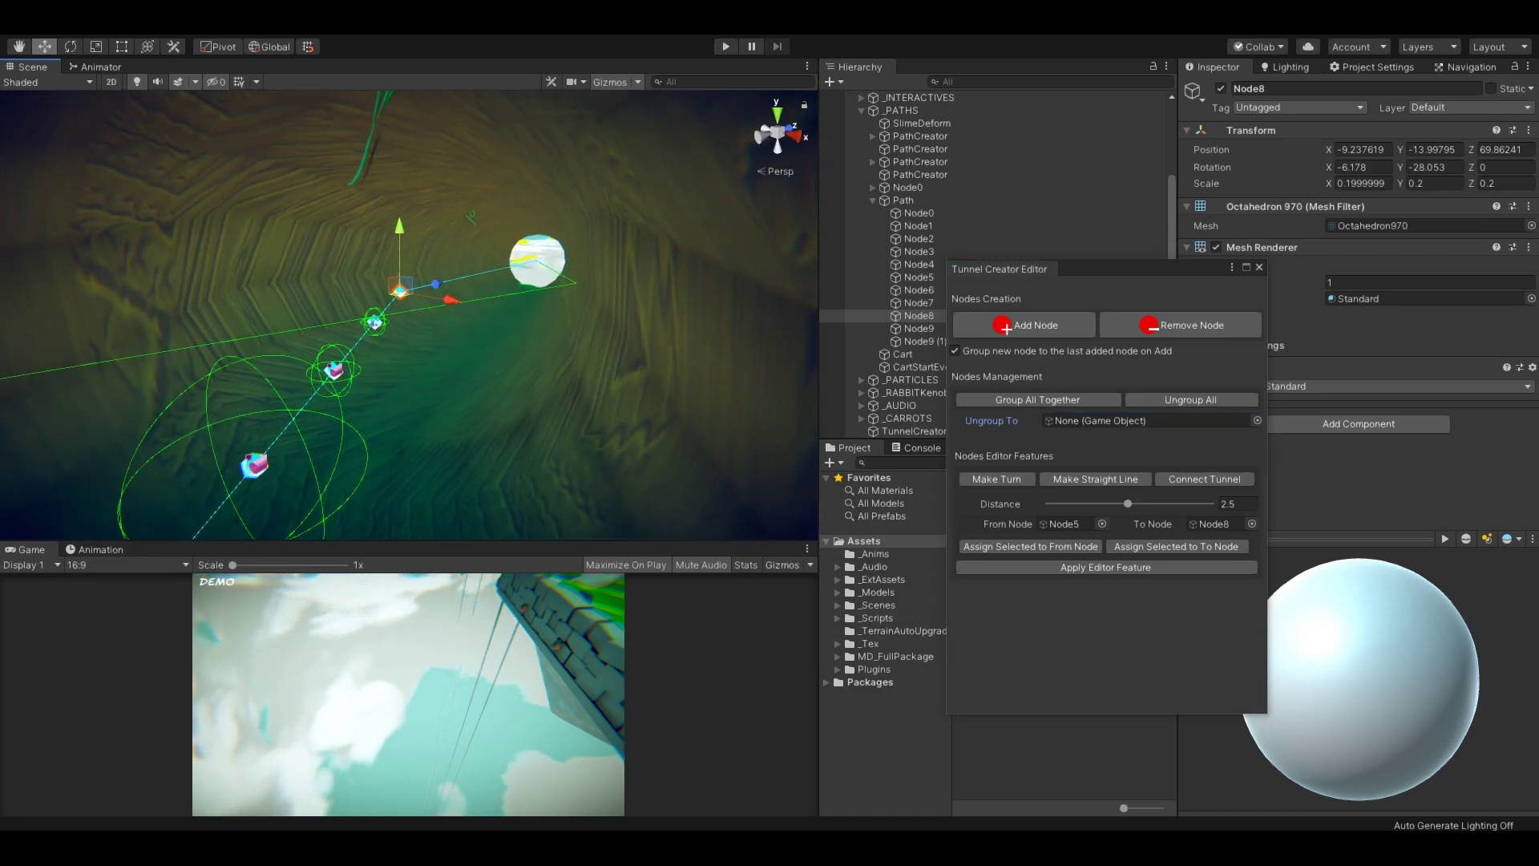
drag(1128, 503, 1202, 504)
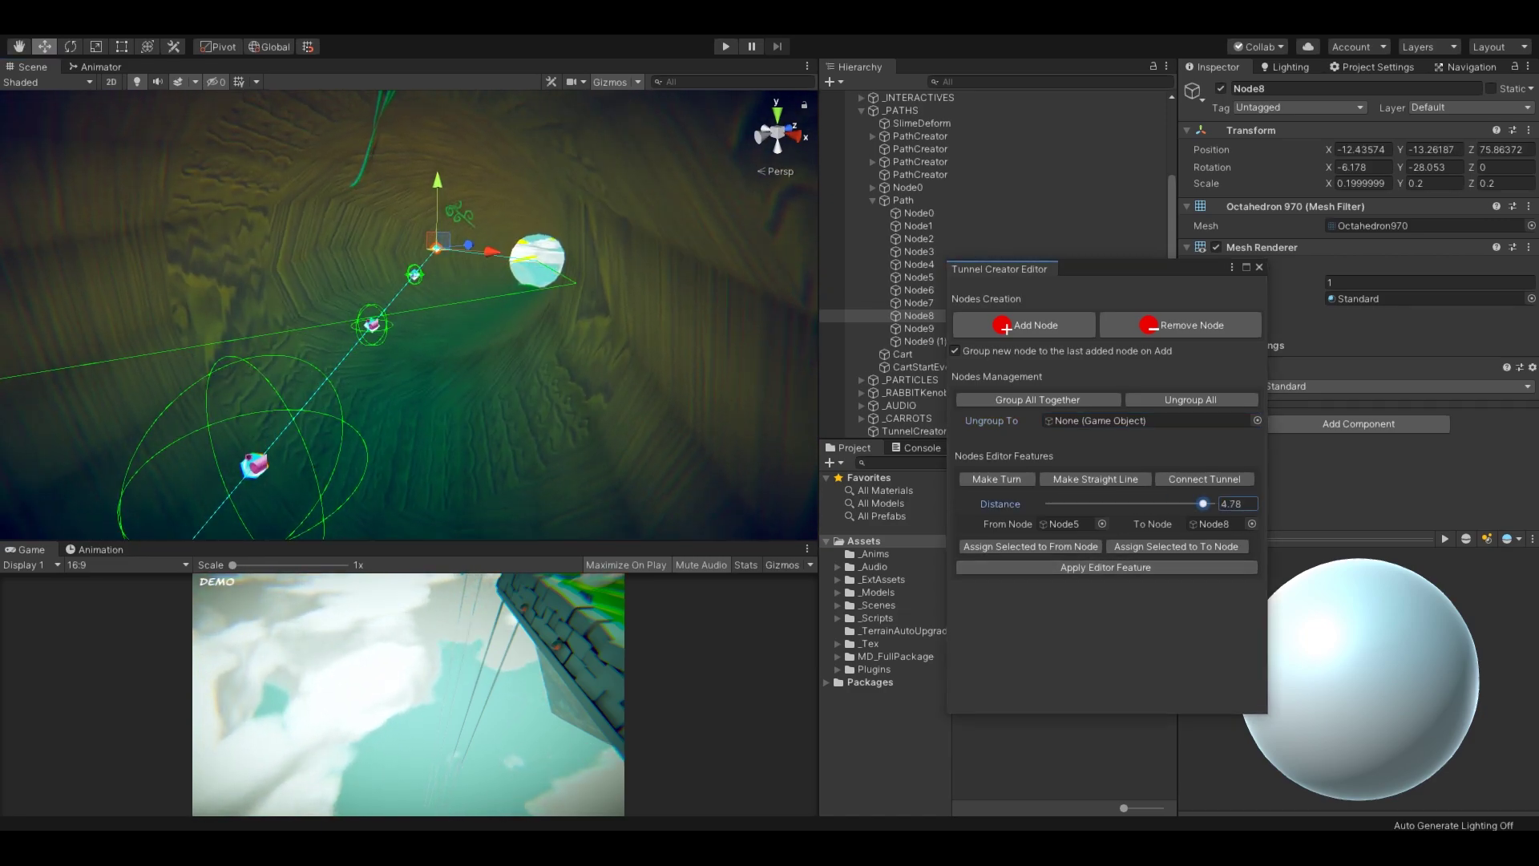
click(1107, 567)
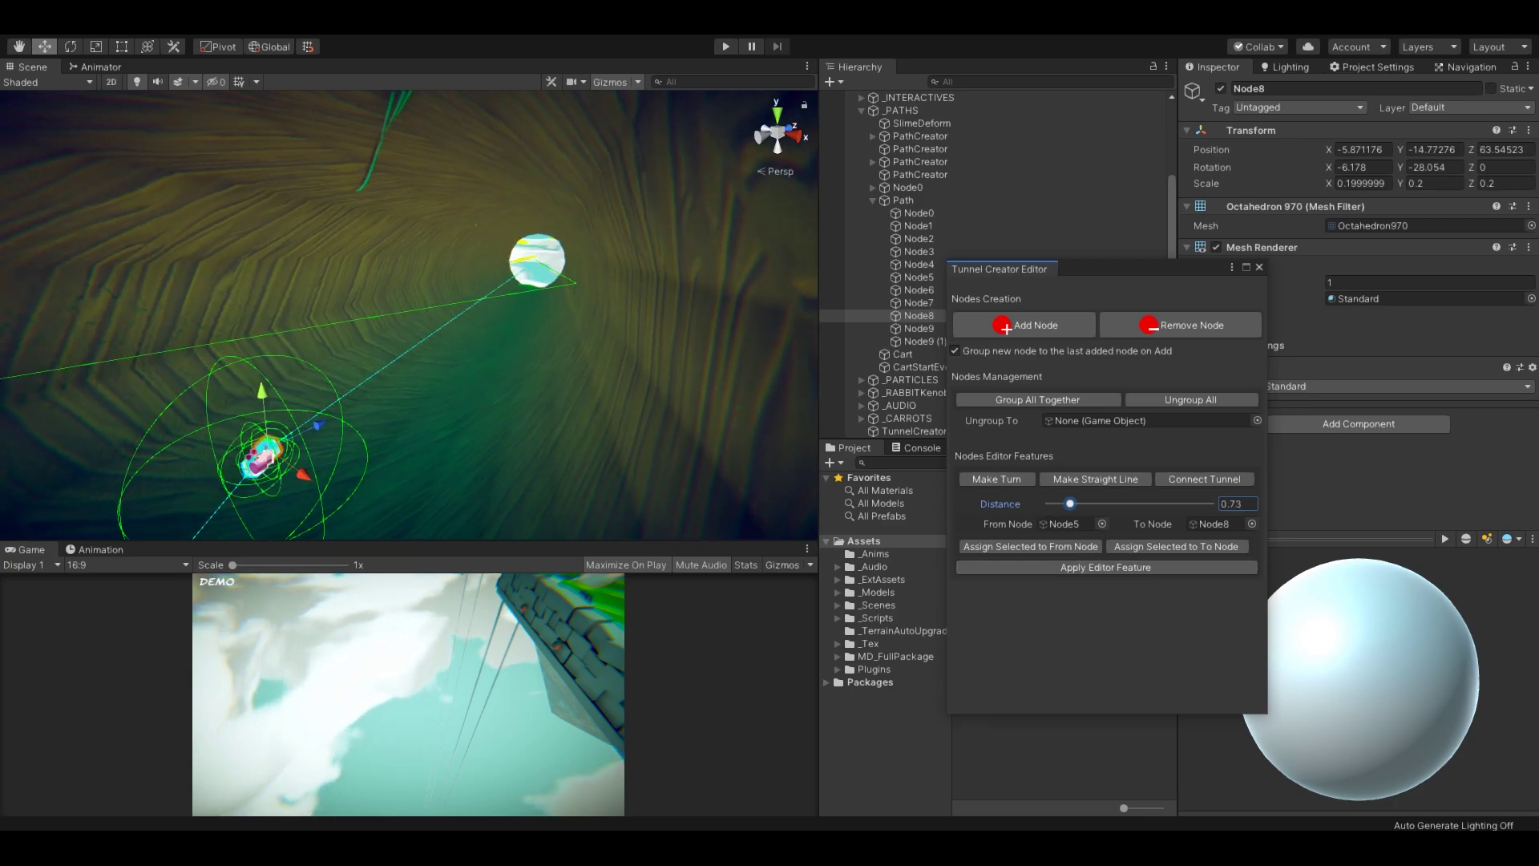
Step: Apply the straight line between Node5 and Node8 with a distance of 3.37, and apply Make Turn with a turn value of 2.69
click(1106, 566)
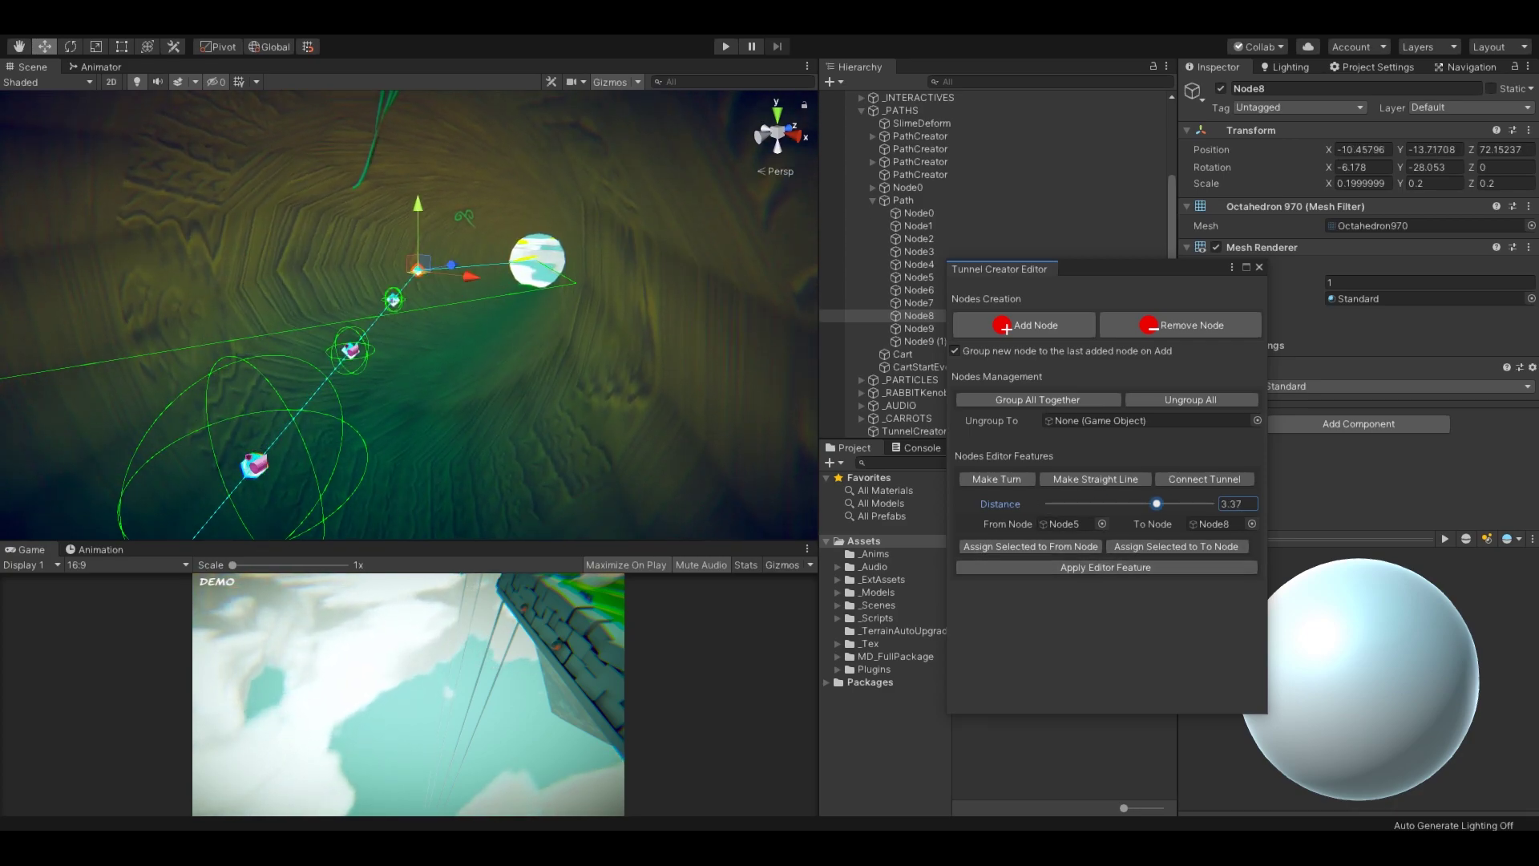
click(997, 478)
drag(1154, 503, 1174, 504)
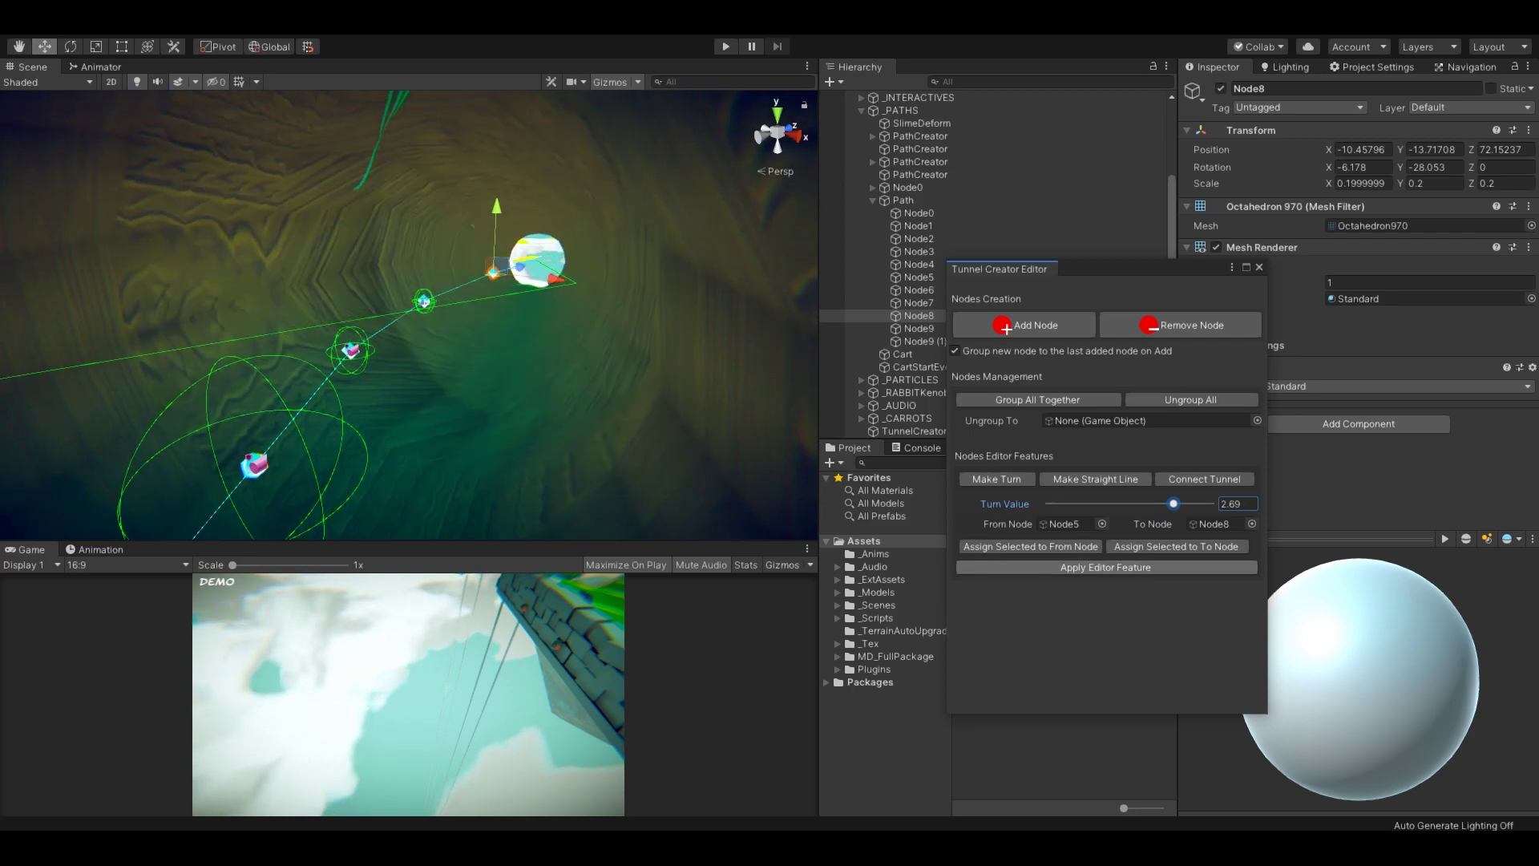
click(1106, 567)
click(1106, 566)
click(1106, 566)
mouse_move(481, 320)
right_down()
mouse_move(513, 328)
mouse_move(476, 329)
right_up()
Step: Turn the tunnel section between Node5 and Node8 repeatedly in the opposite direction, and close the Tunnel Creator Editor
drag(1173, 503, 1073, 504)
click(1106, 567)
click(1107, 566)
click(1106, 567)
click(1106, 567)
right_drag(481, 320, 513, 315)
key(w)
right_drag(408, 313, 409, 313)
click(1260, 267)
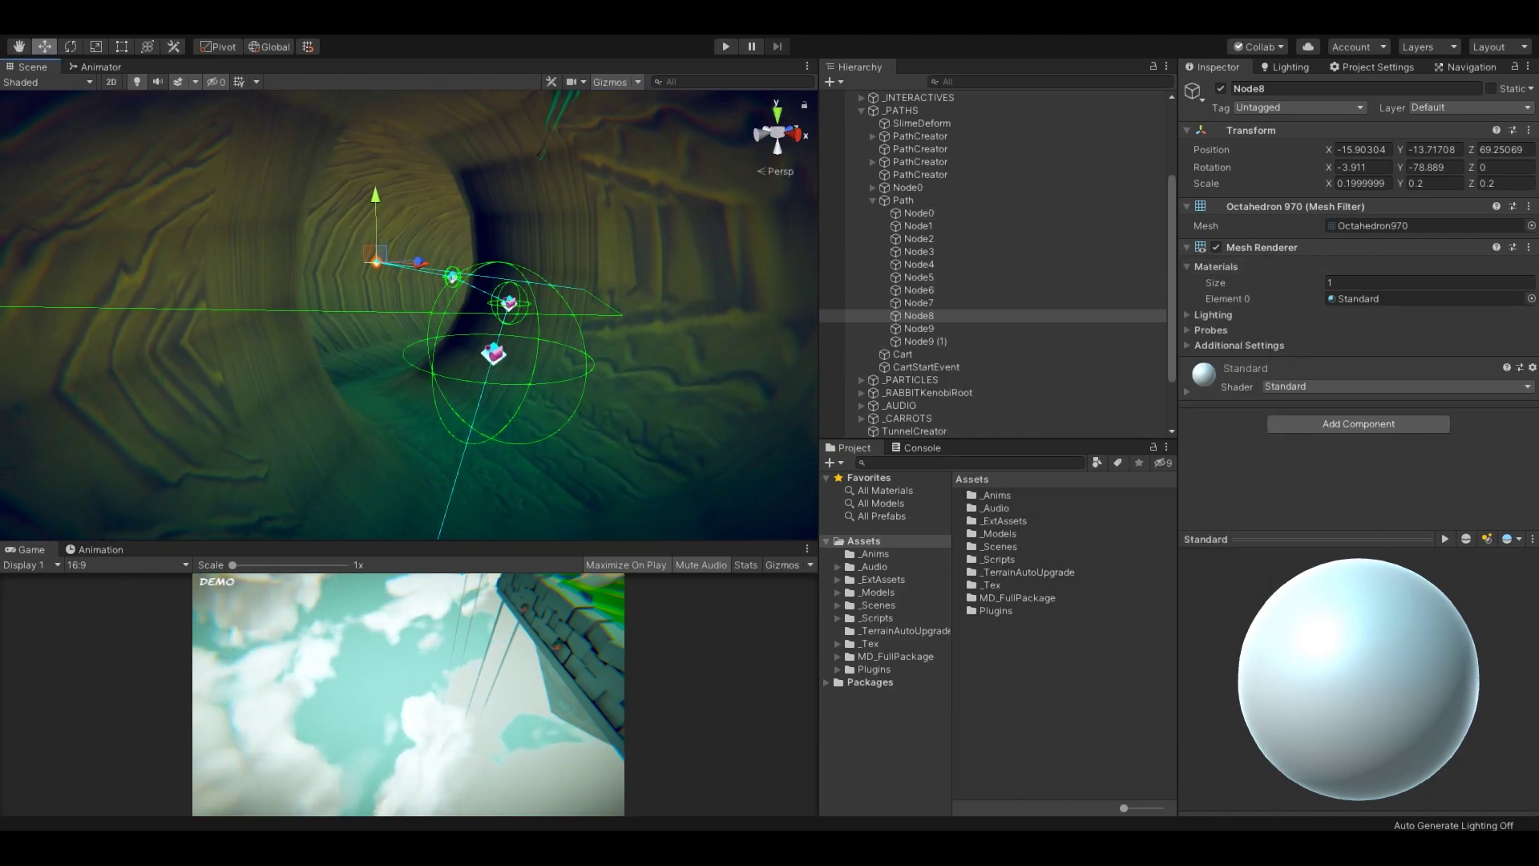
Step: Select the TunnelCreator, toggle Revert Normals on and back off, and toggle Hemi Tunnel
click(657, 264)
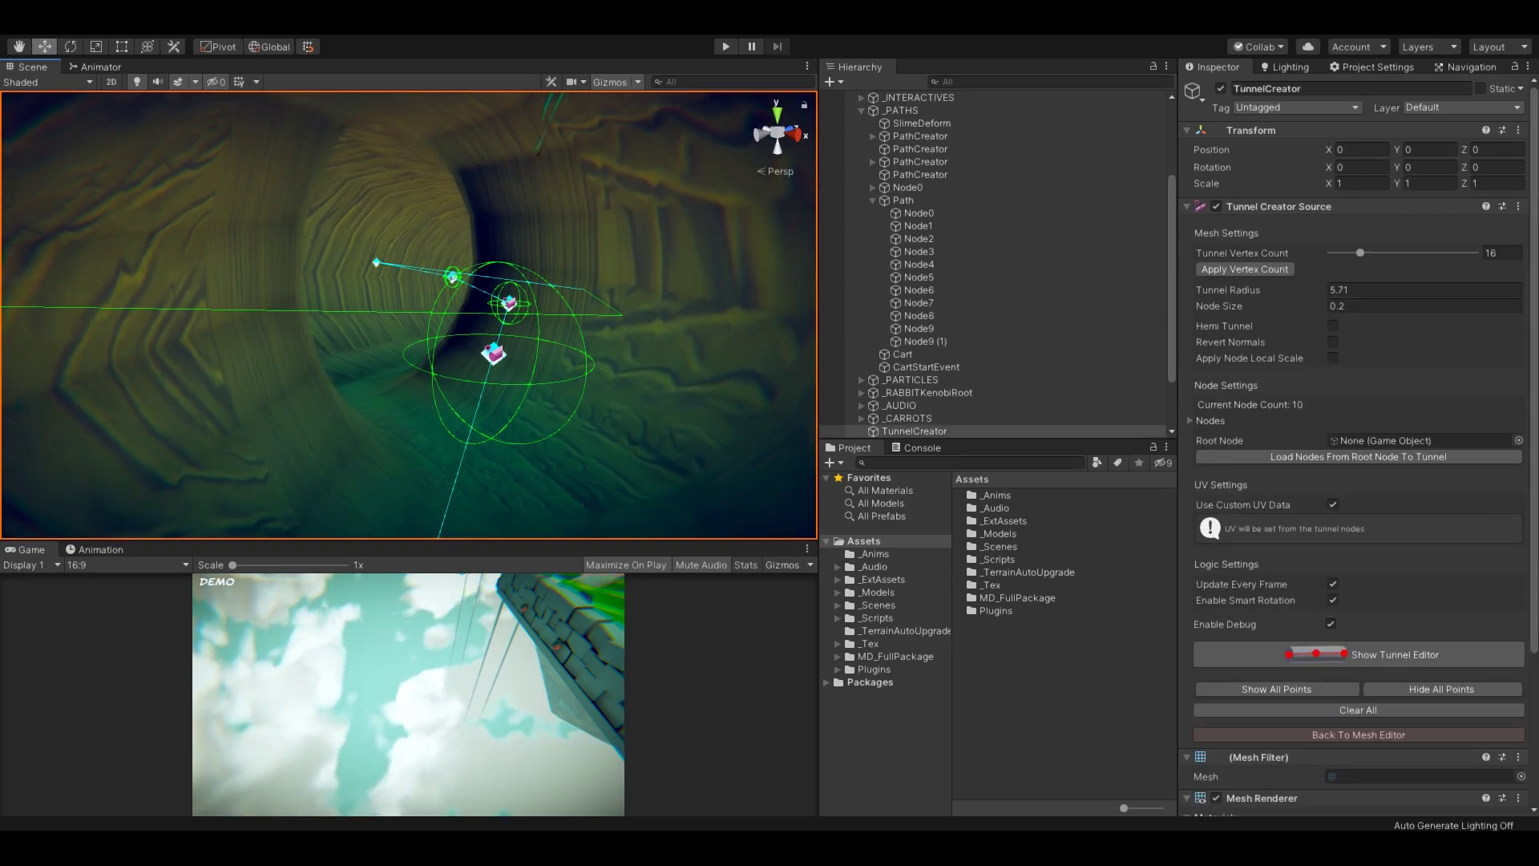
click(1333, 343)
click(1333, 342)
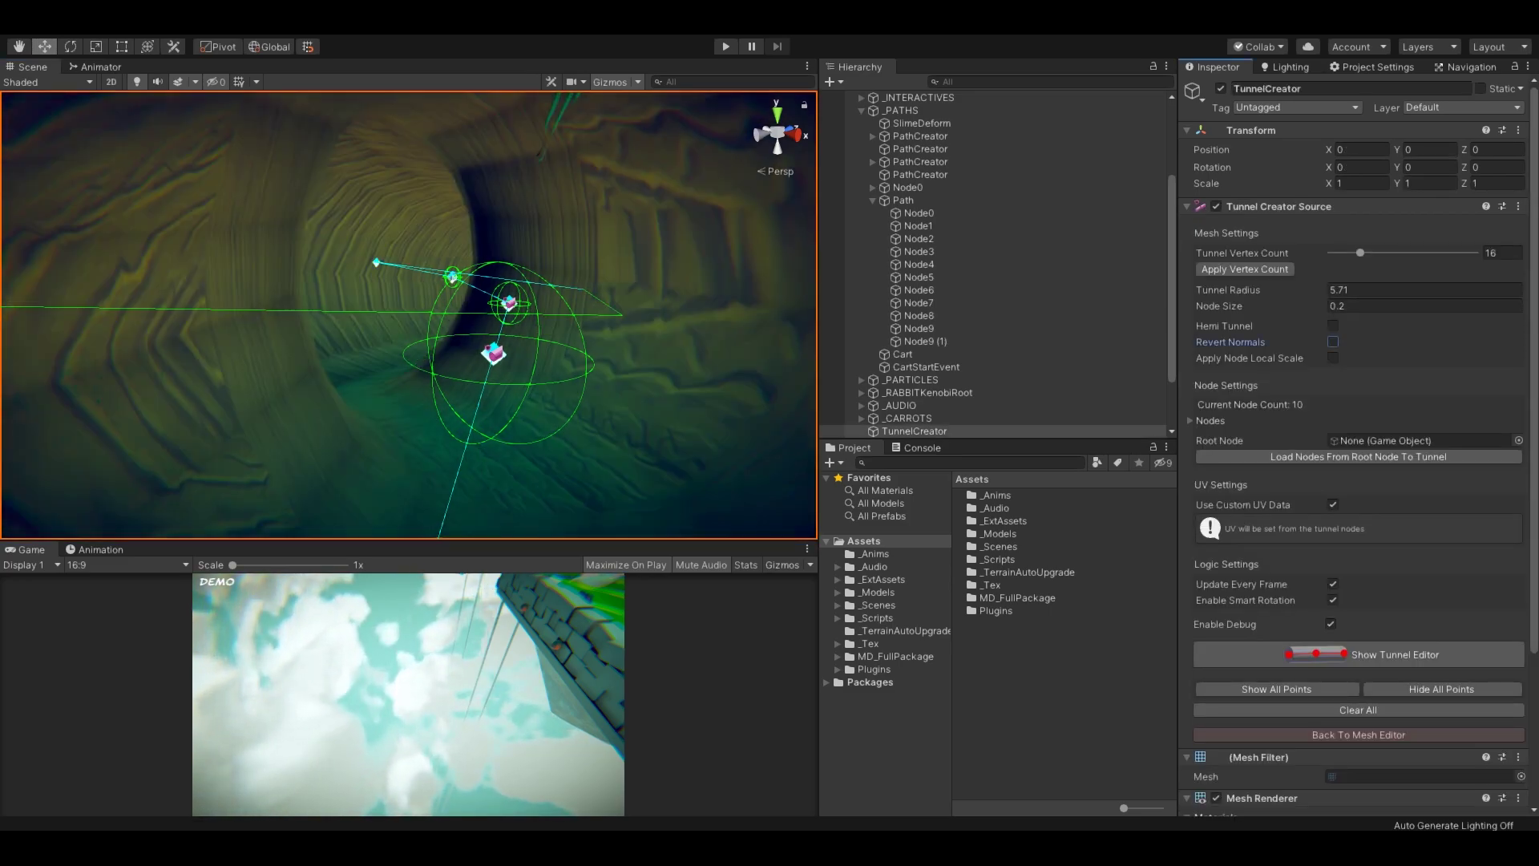
click(1333, 326)
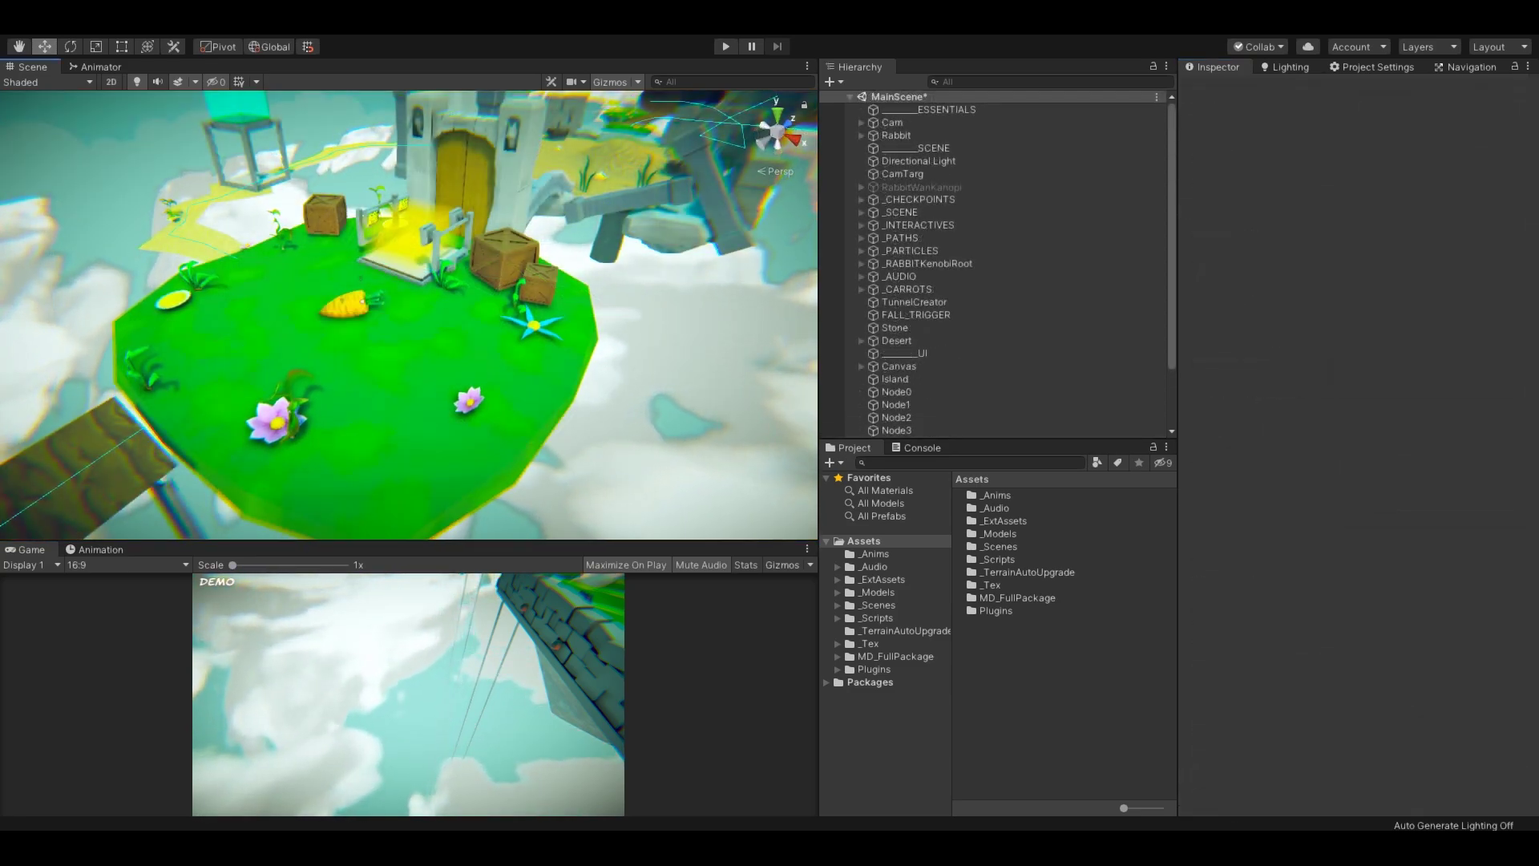
Step: Open the MD Package preferences and set the Max Vertex Limit to 2000
click(330, 27)
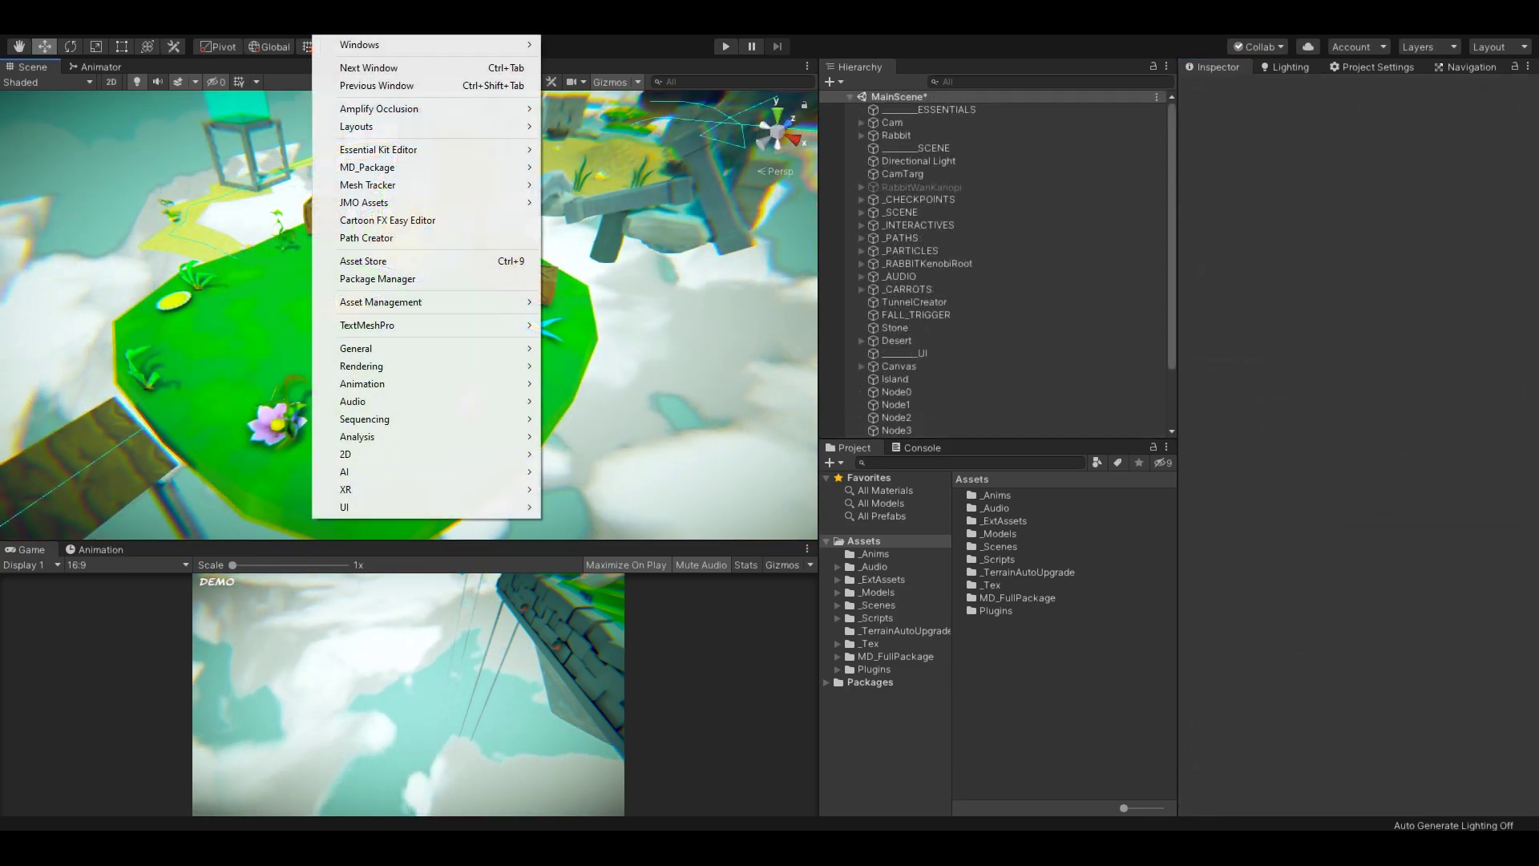
mouse_move(385, 167)
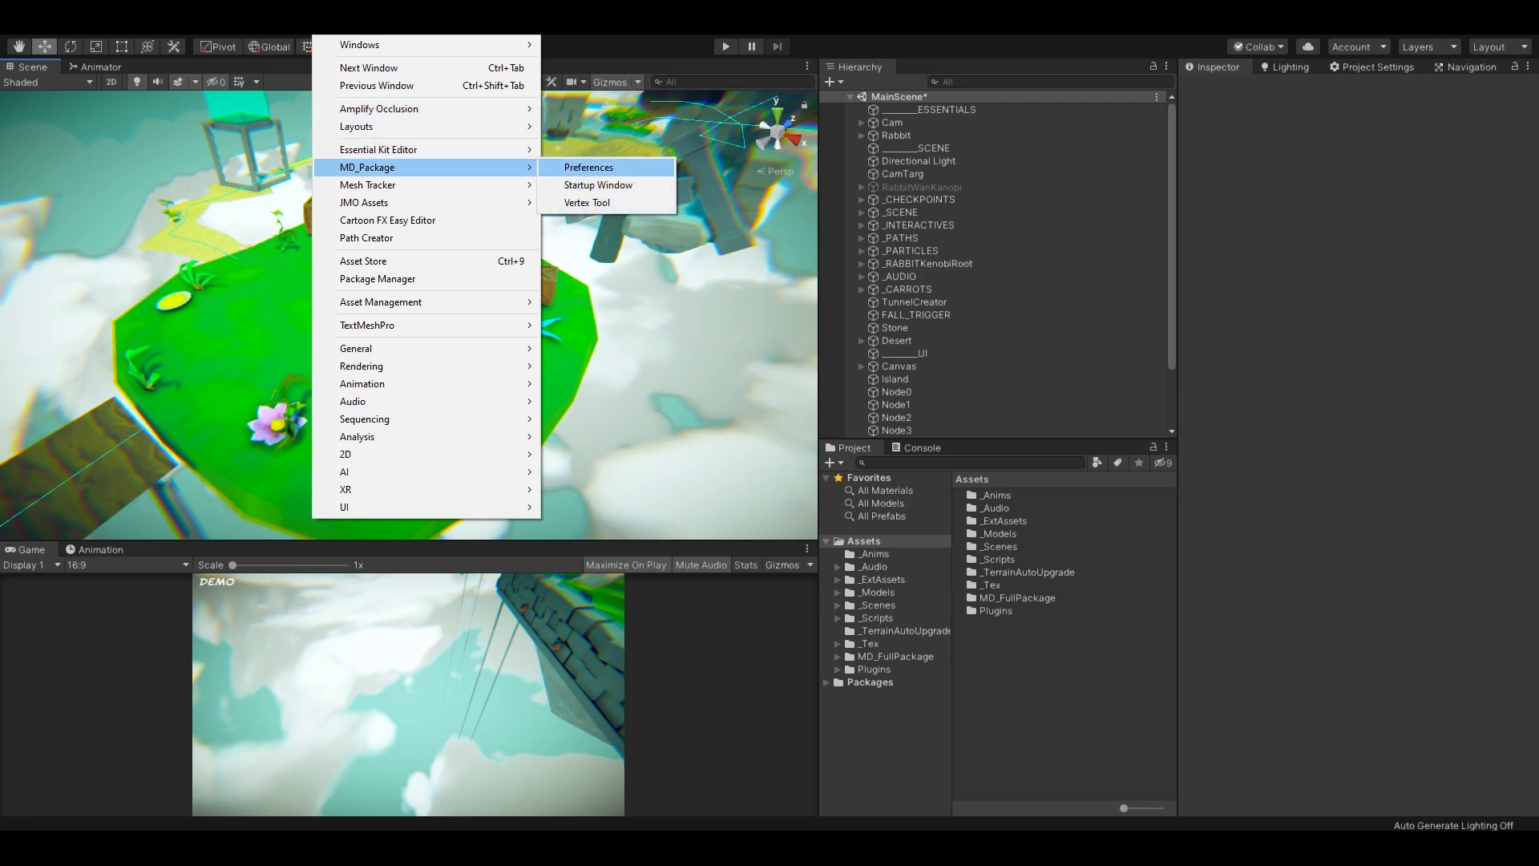
click(589, 167)
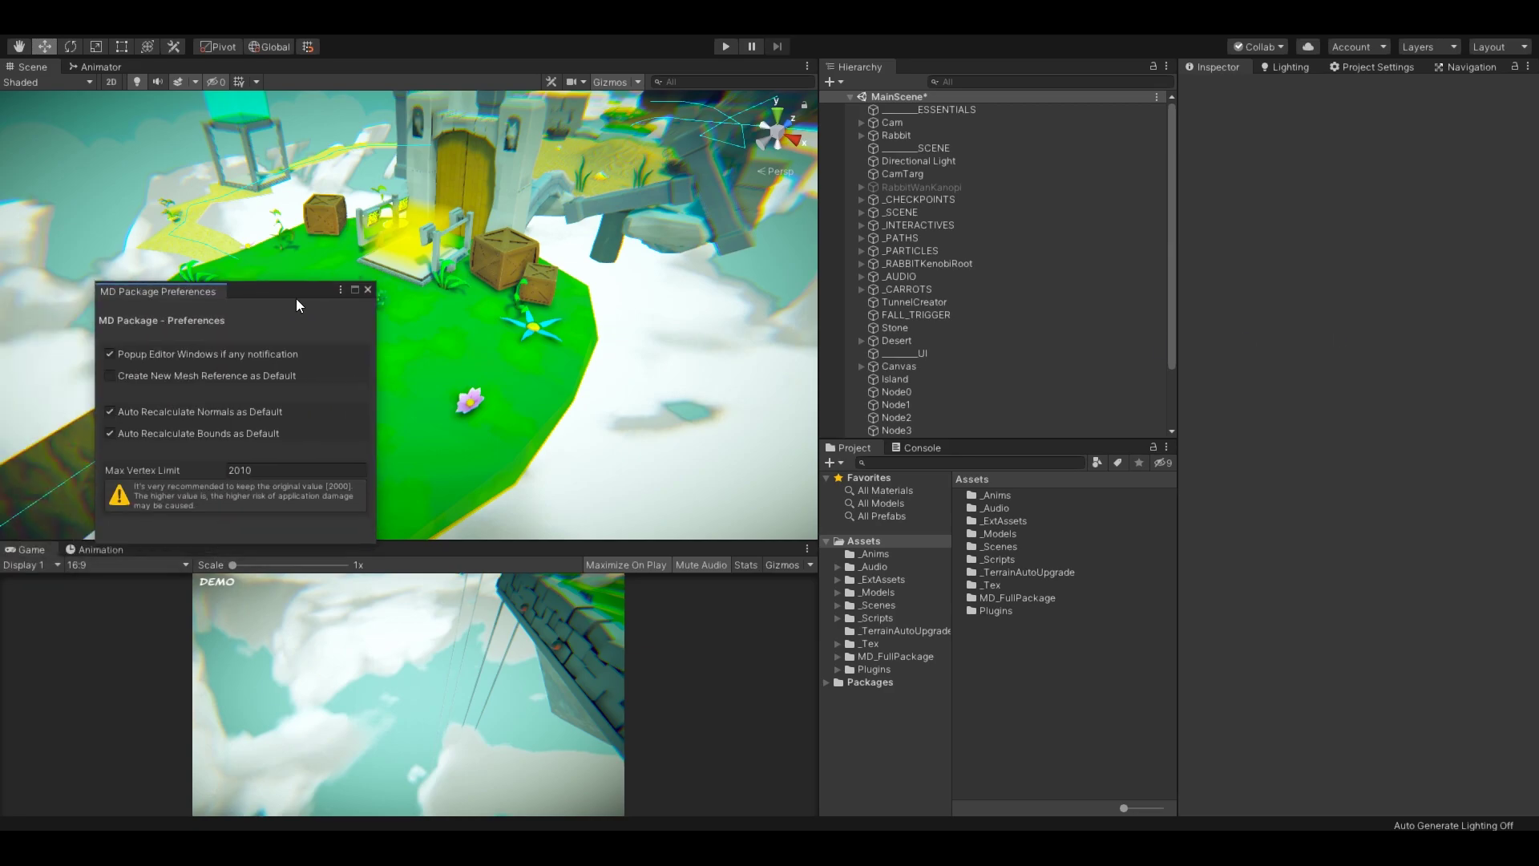
drag(321, 286, 742, 233)
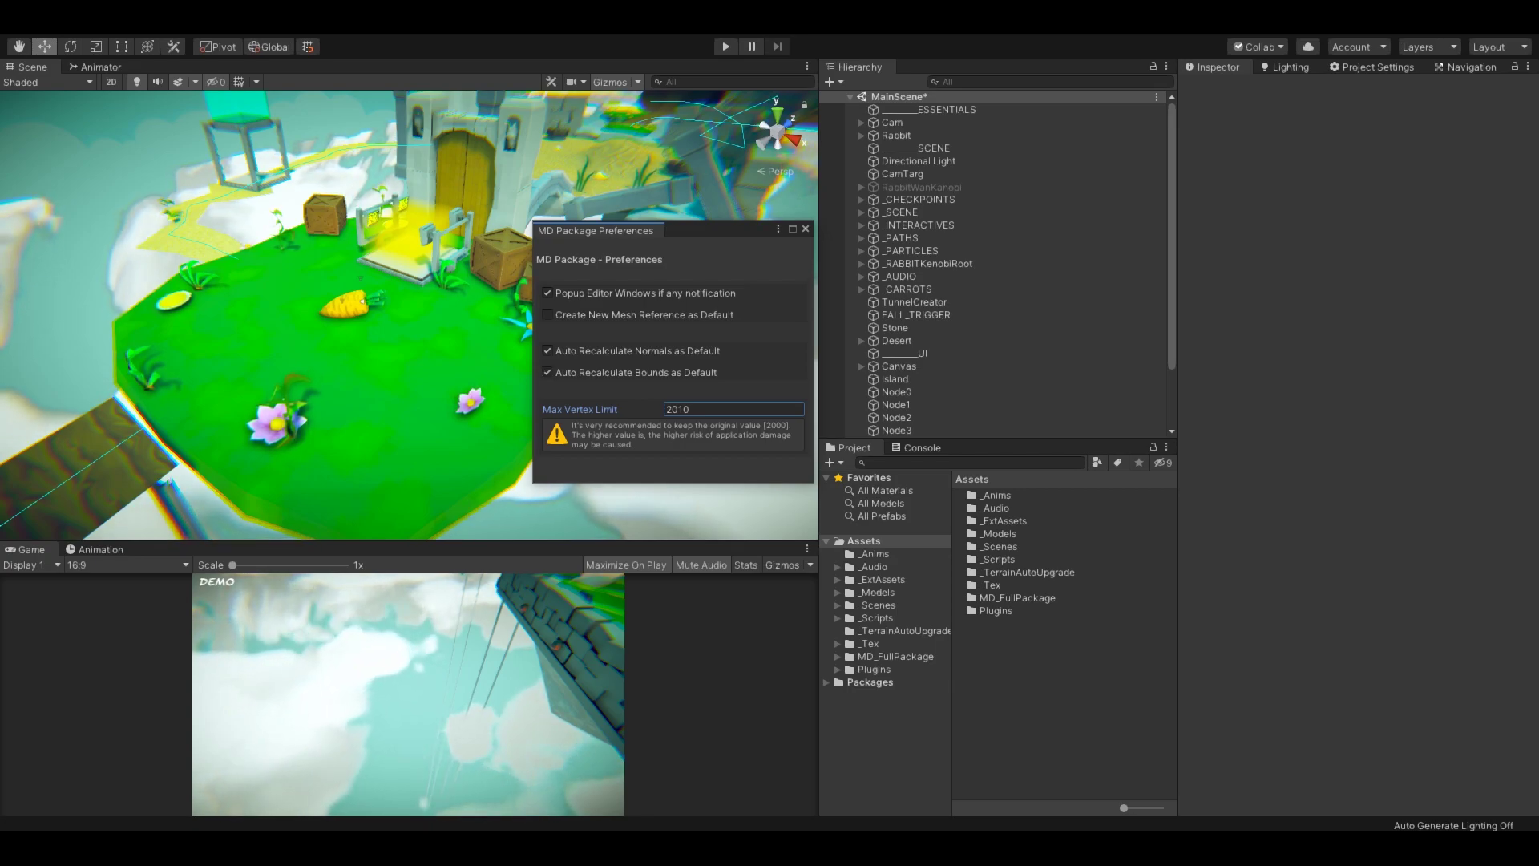
click(680, 409)
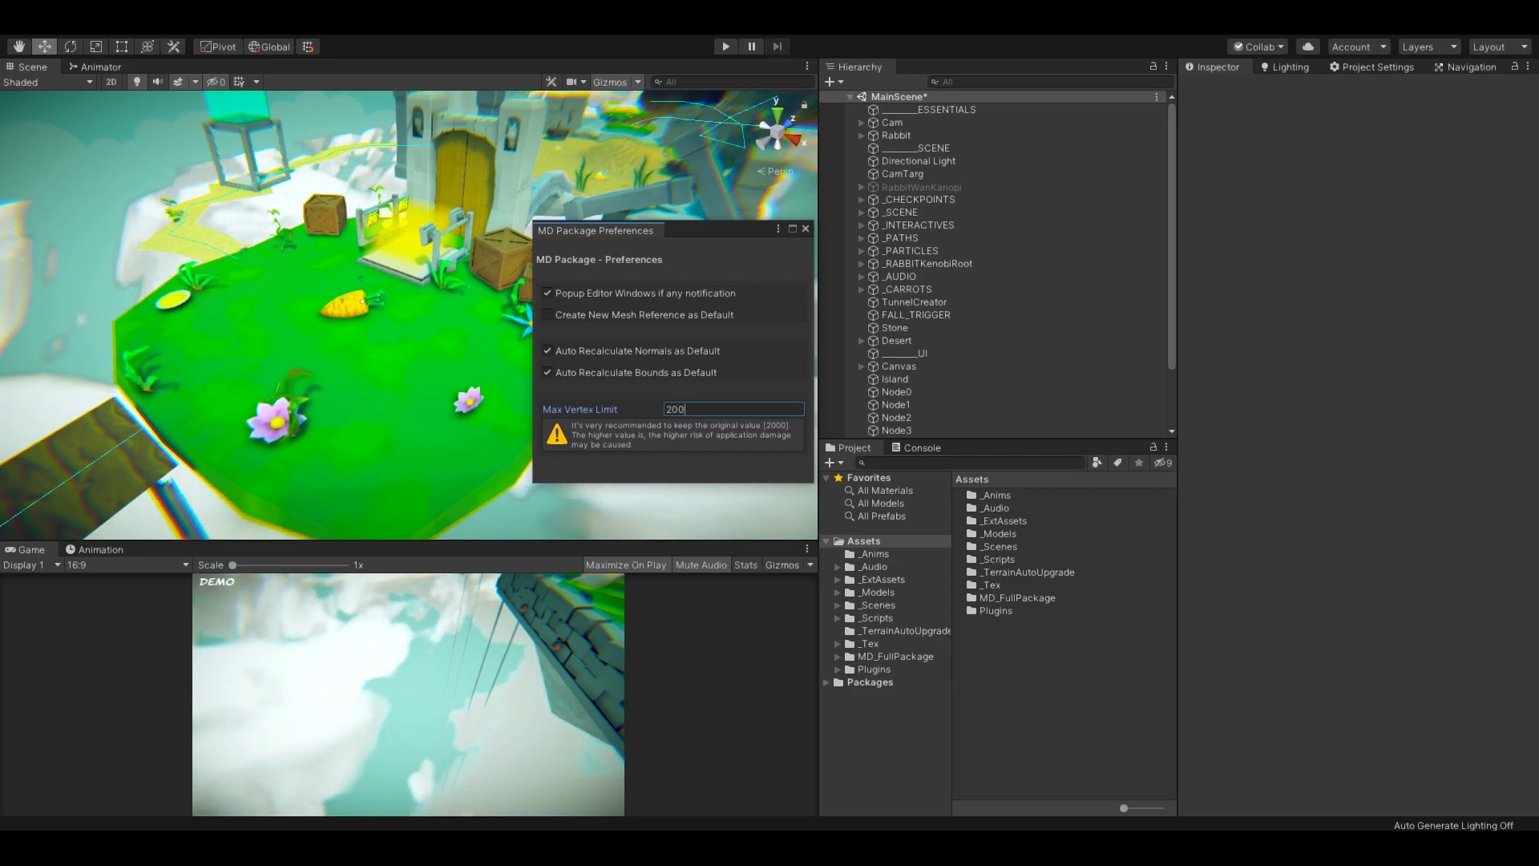
text(2000)
drag(694, 230, 433, 250)
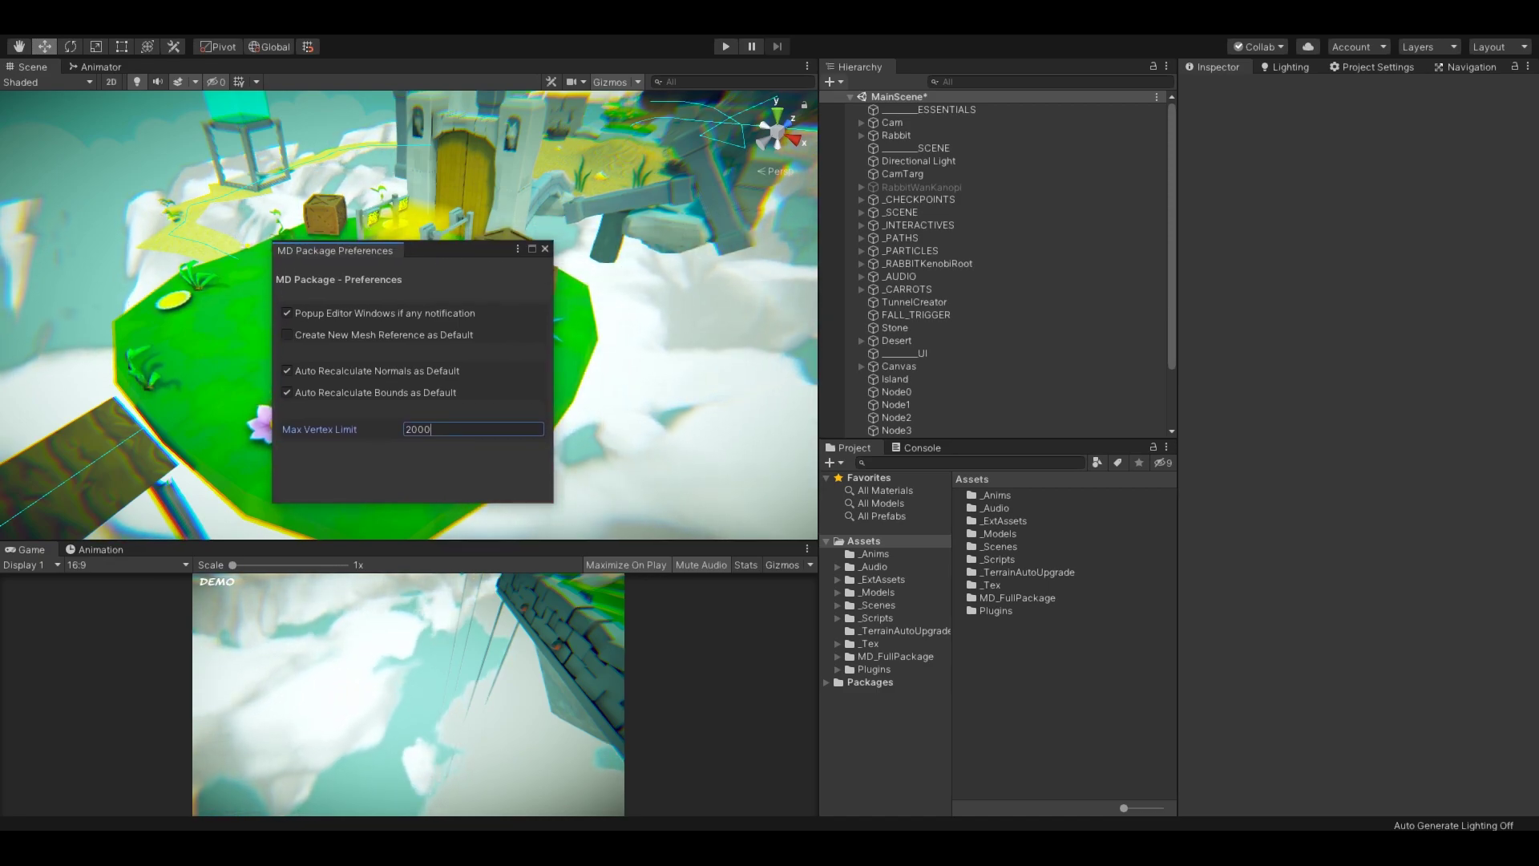
Step: Create a cube with the Mesh Pro Editor component, agreeing to a new mesh reference, and delete the cube
click(832, 81)
mouse_move(889, 153)
click(1009, 153)
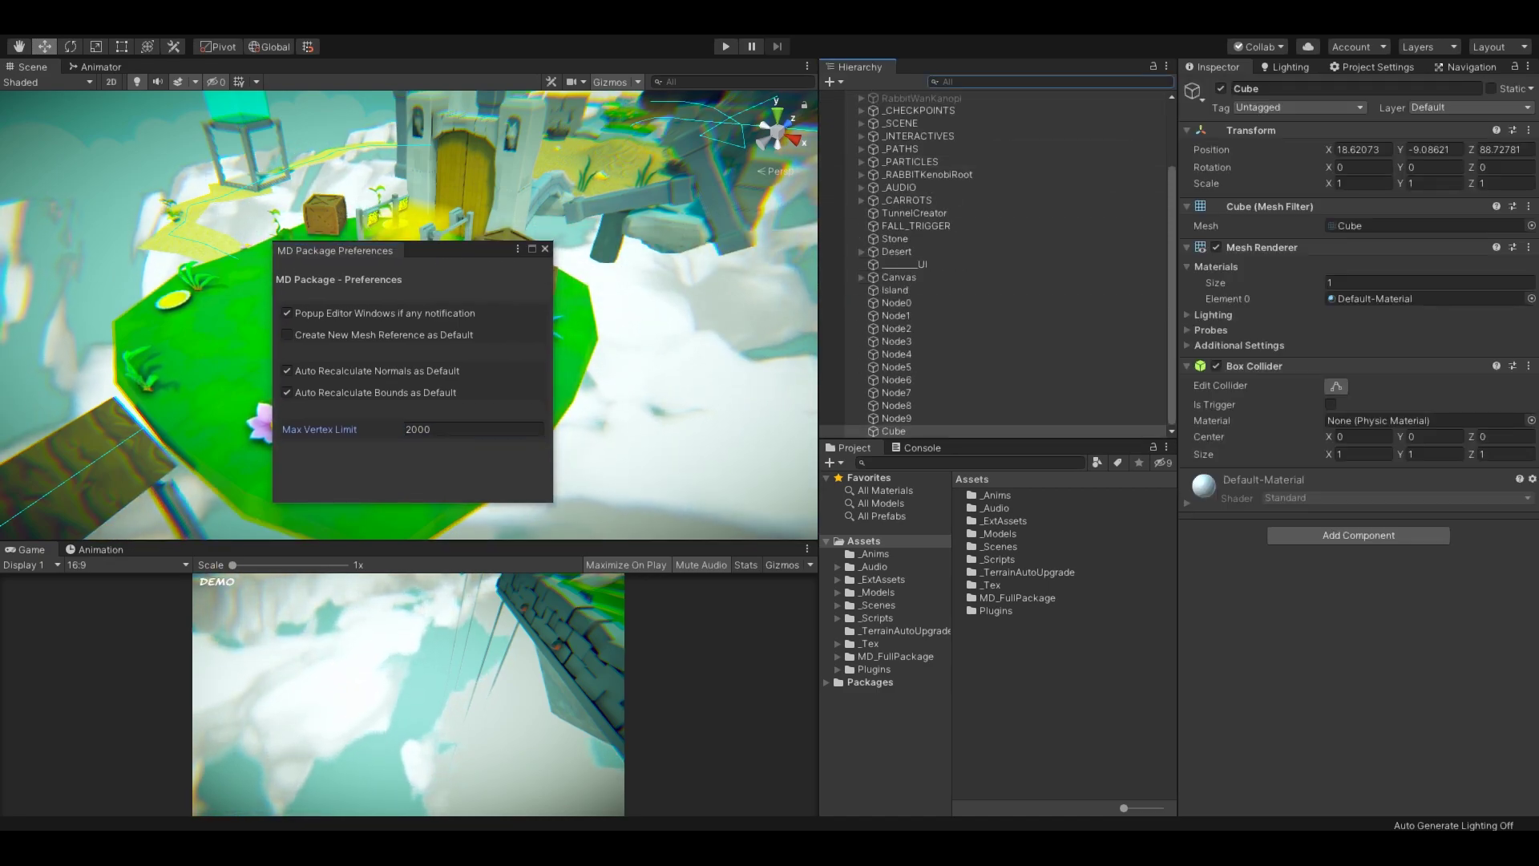
click(1359, 535)
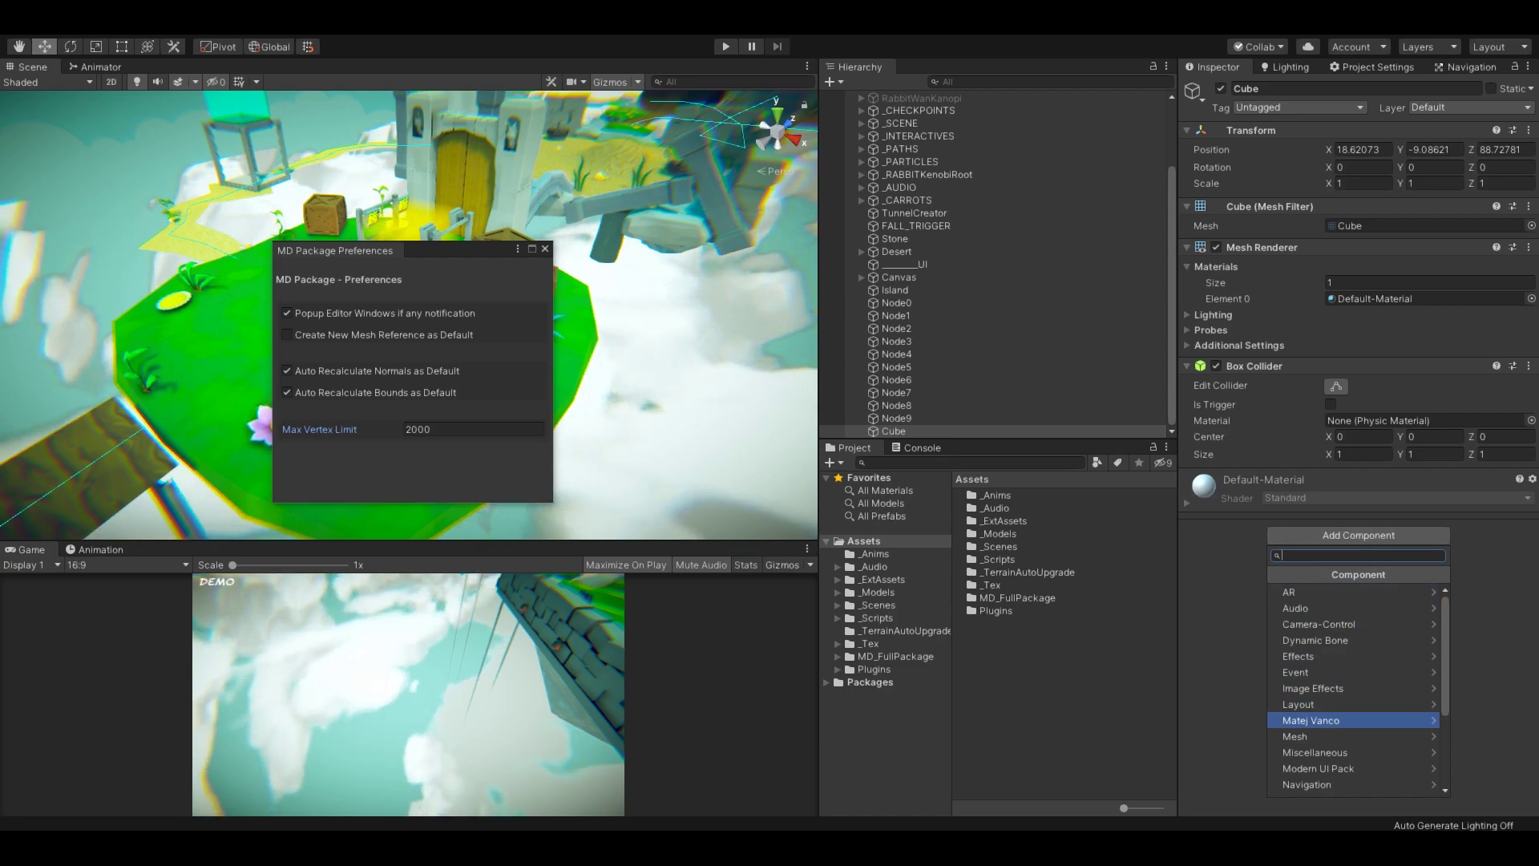
click(1331, 720)
click(1330, 609)
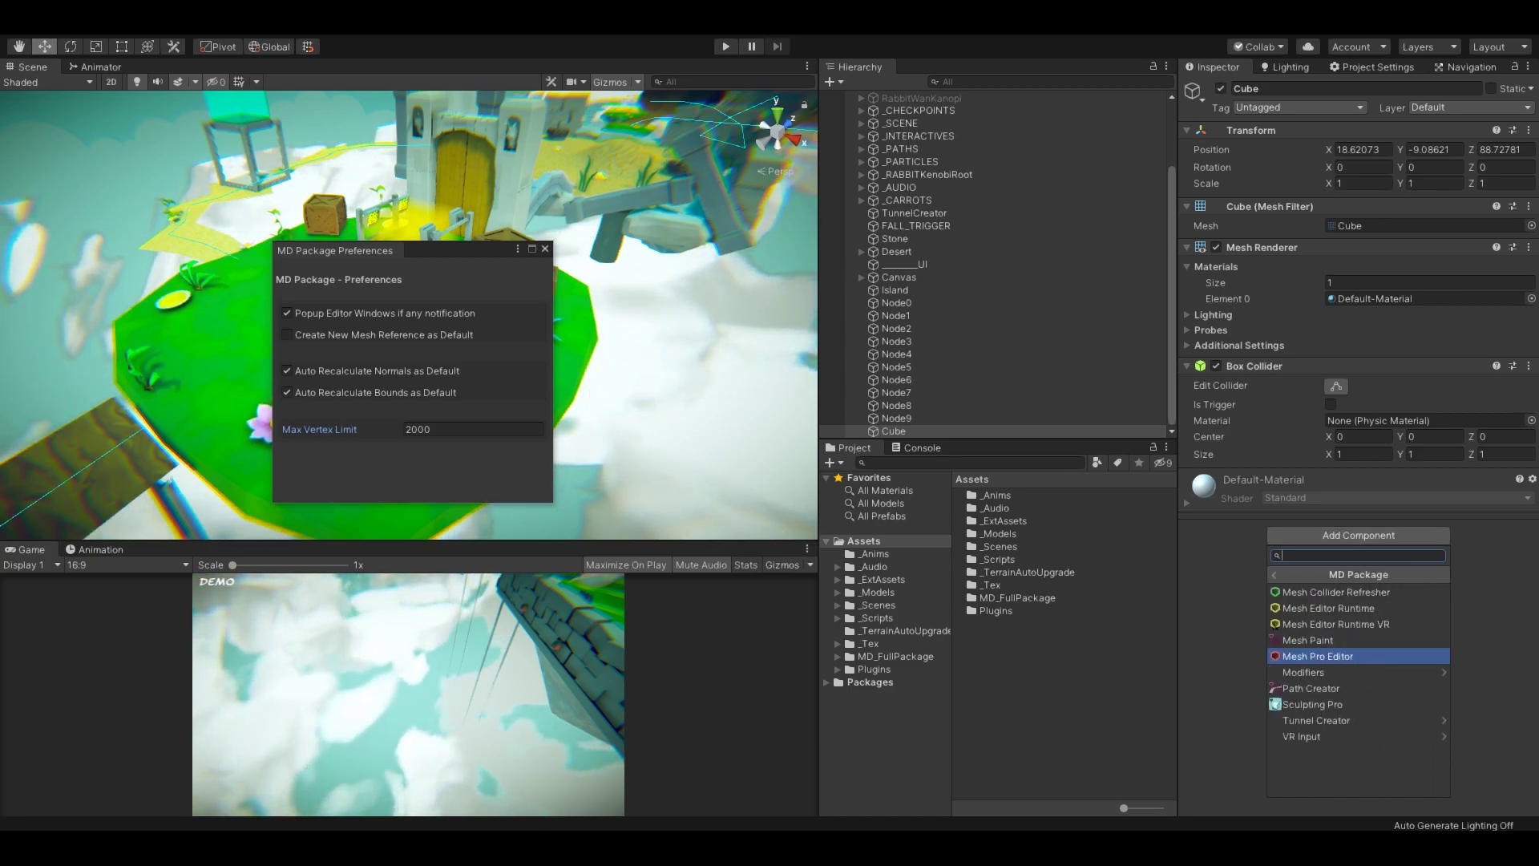
click(1318, 655)
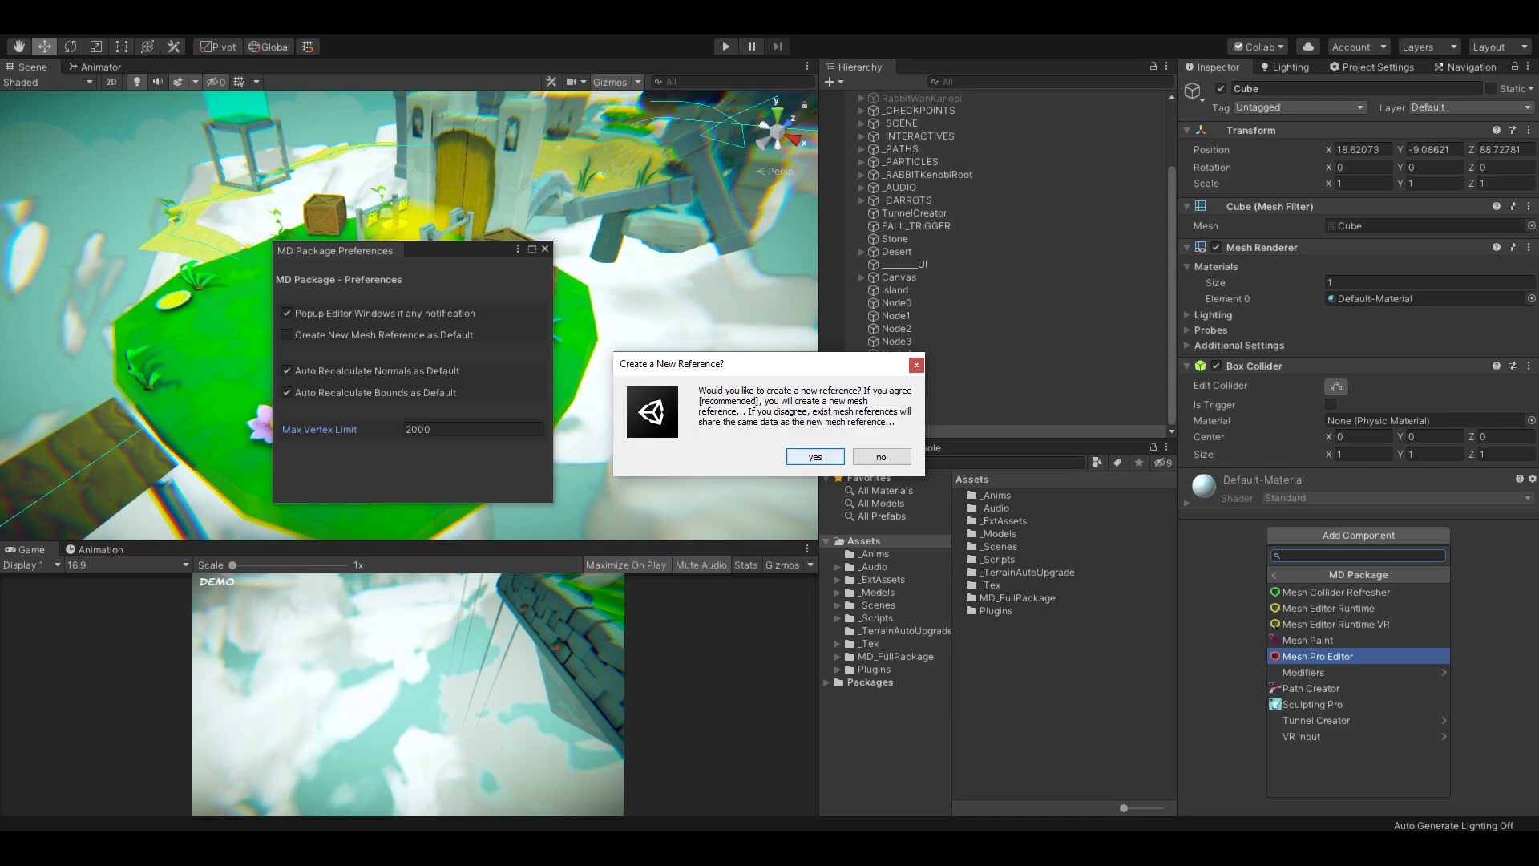
key(Return)
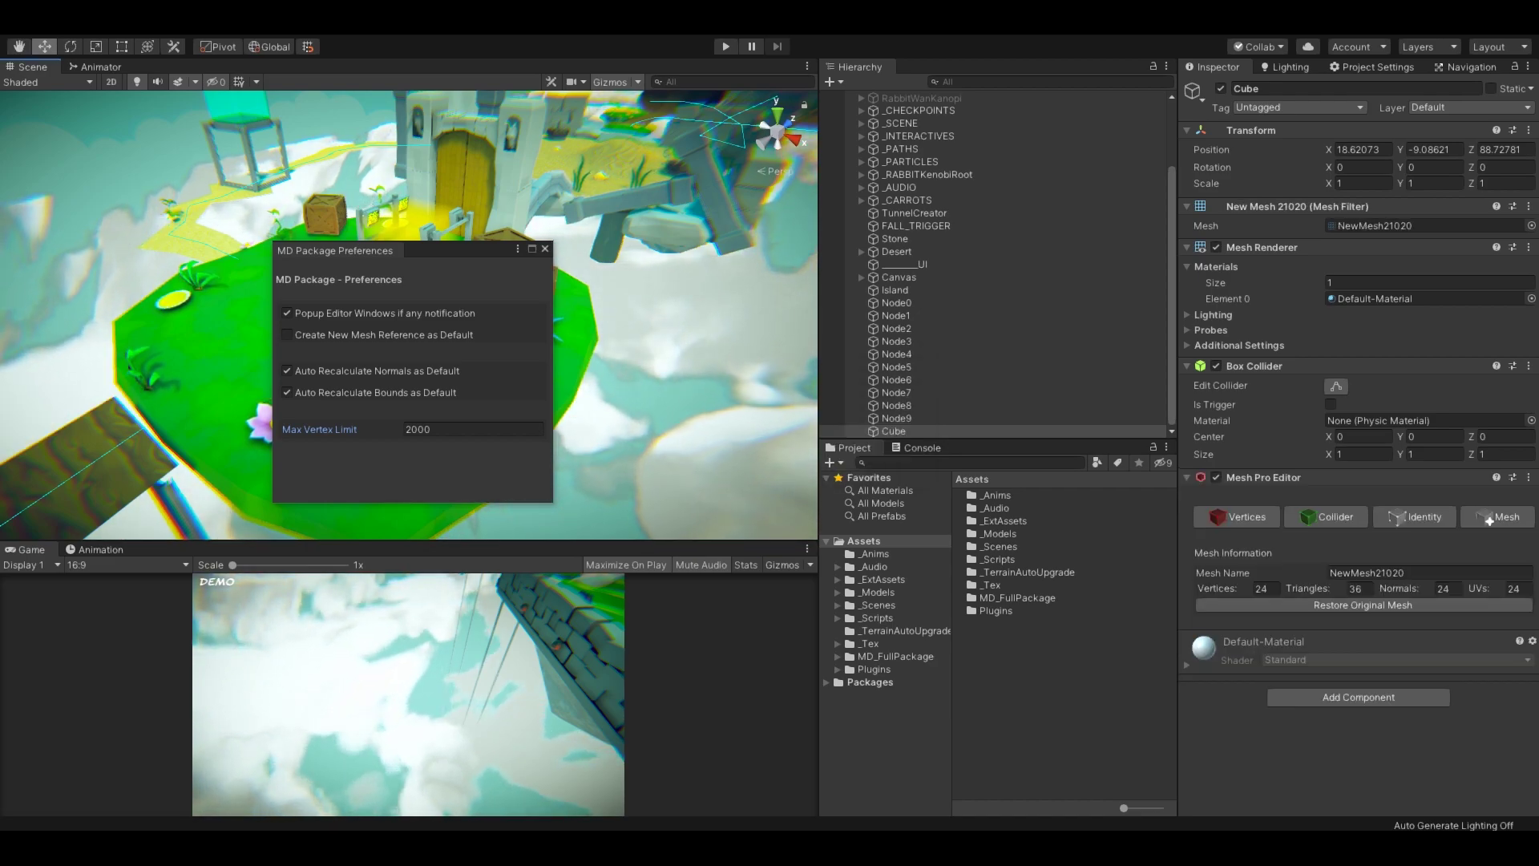
key(Delete)
Step: Disable Popup Editor Windows if any notification, and add the Mesh Pro Editor component to a newly created cube
click(287, 313)
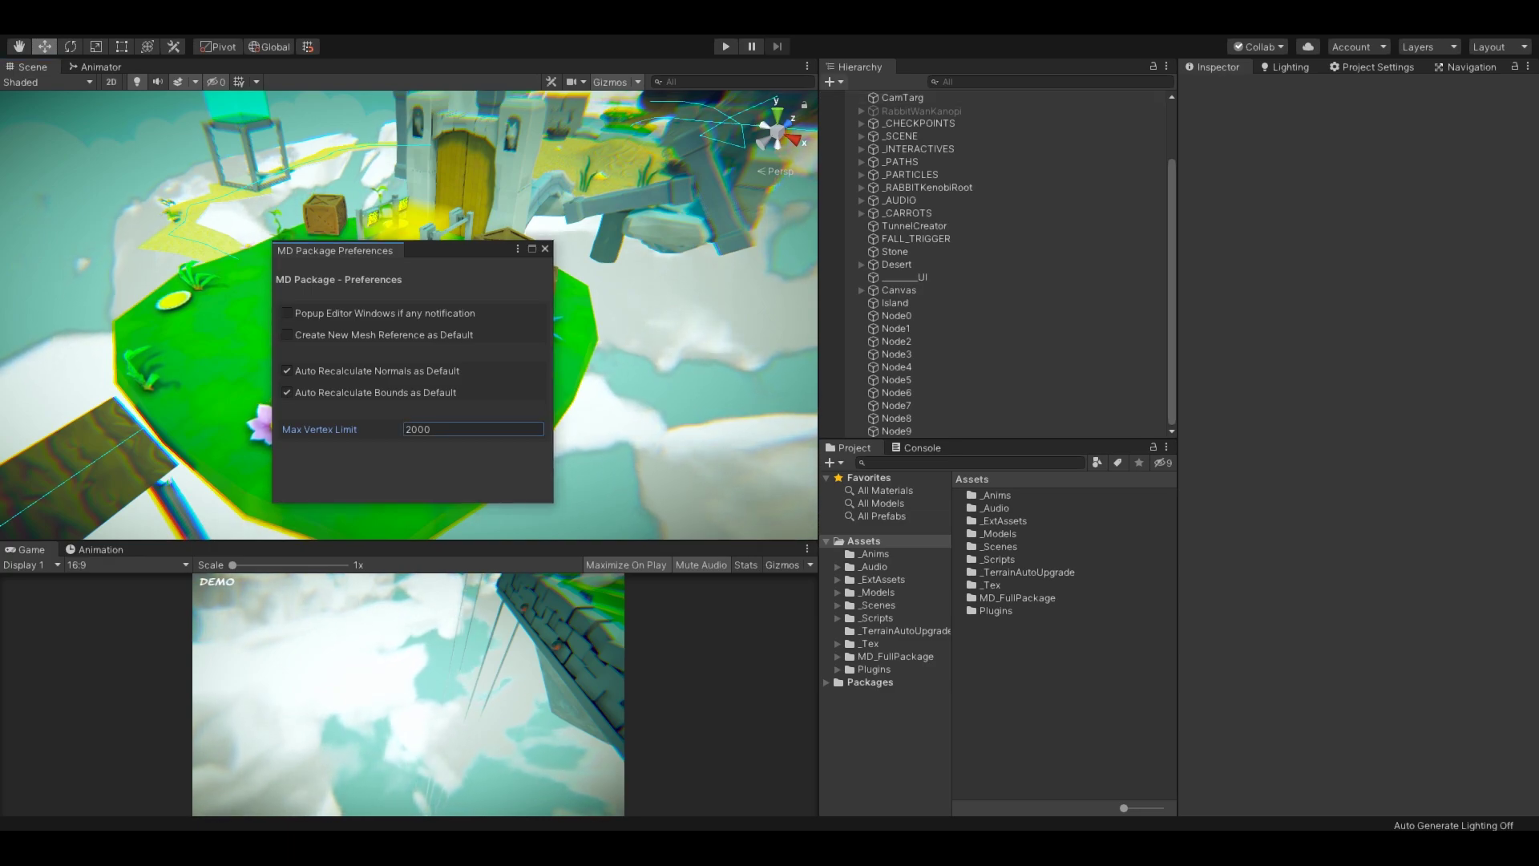
click(830, 81)
mouse_move(866, 154)
click(1009, 153)
click(1358, 536)
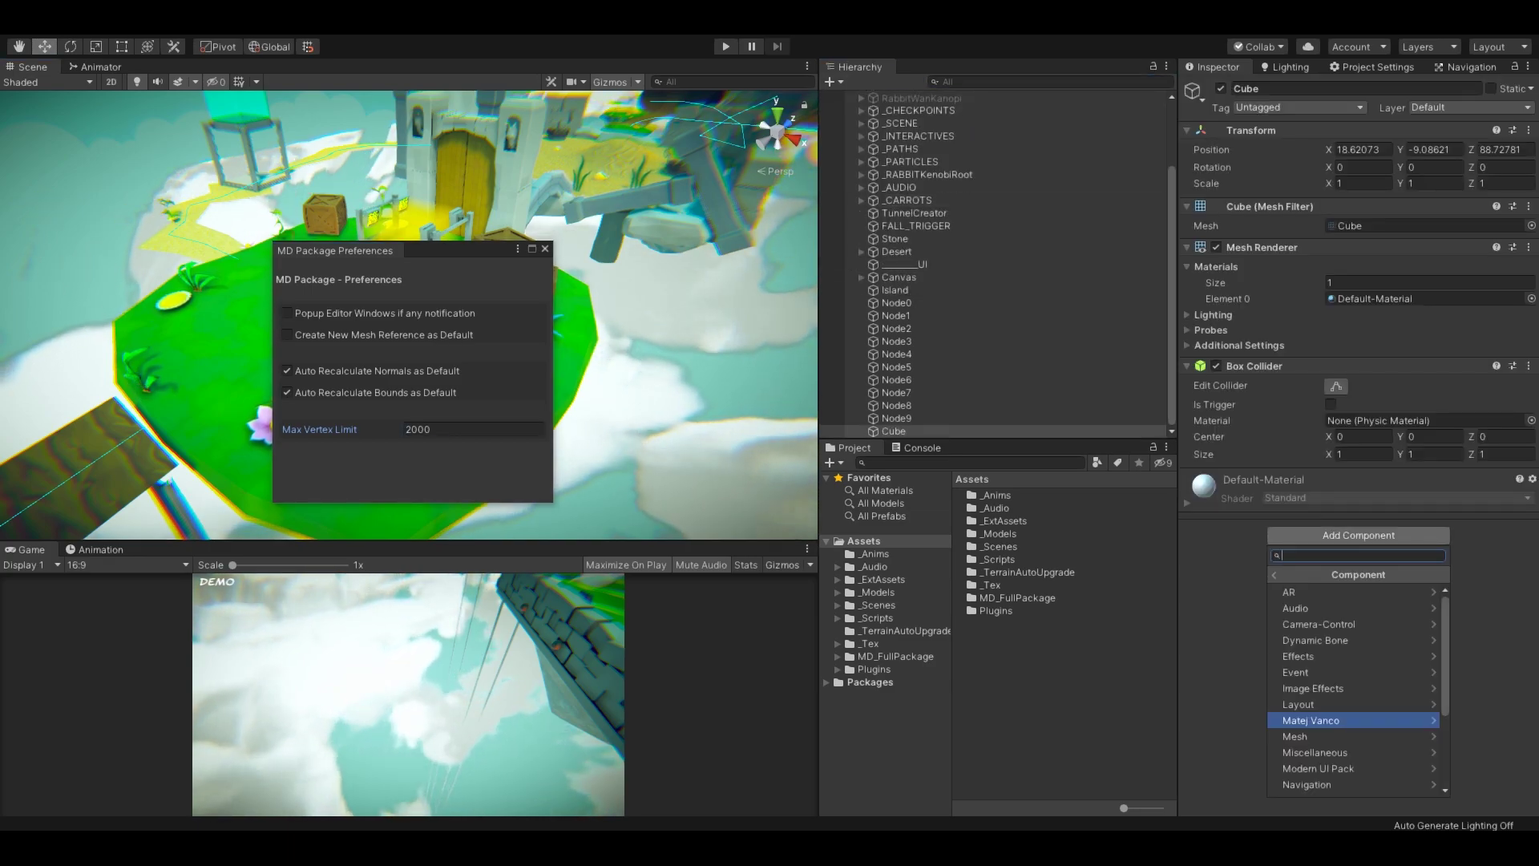
click(1323, 720)
click(1323, 608)
click(1330, 608)
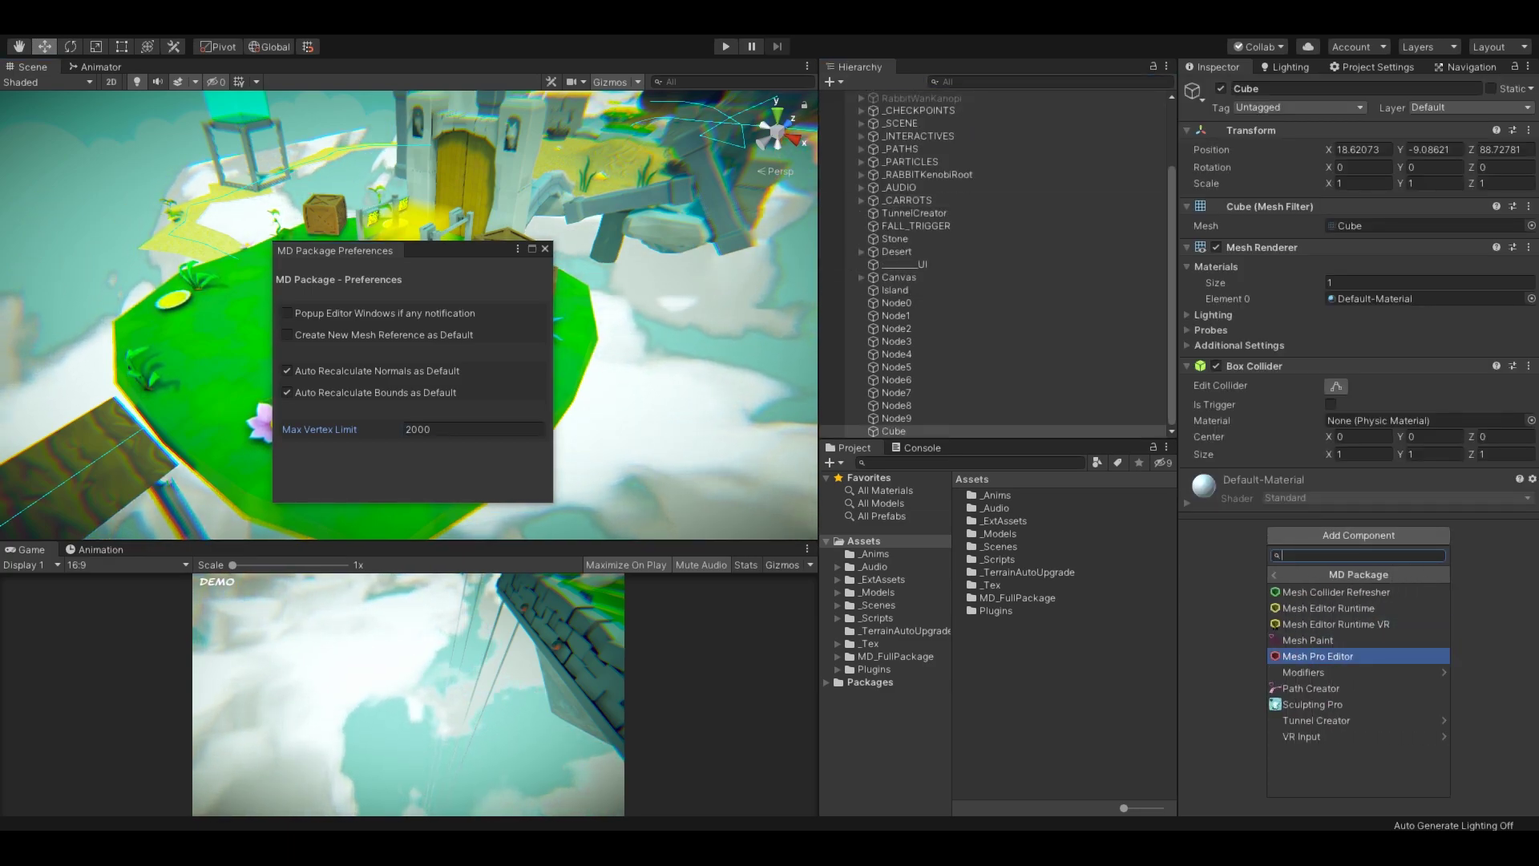
click(1355, 655)
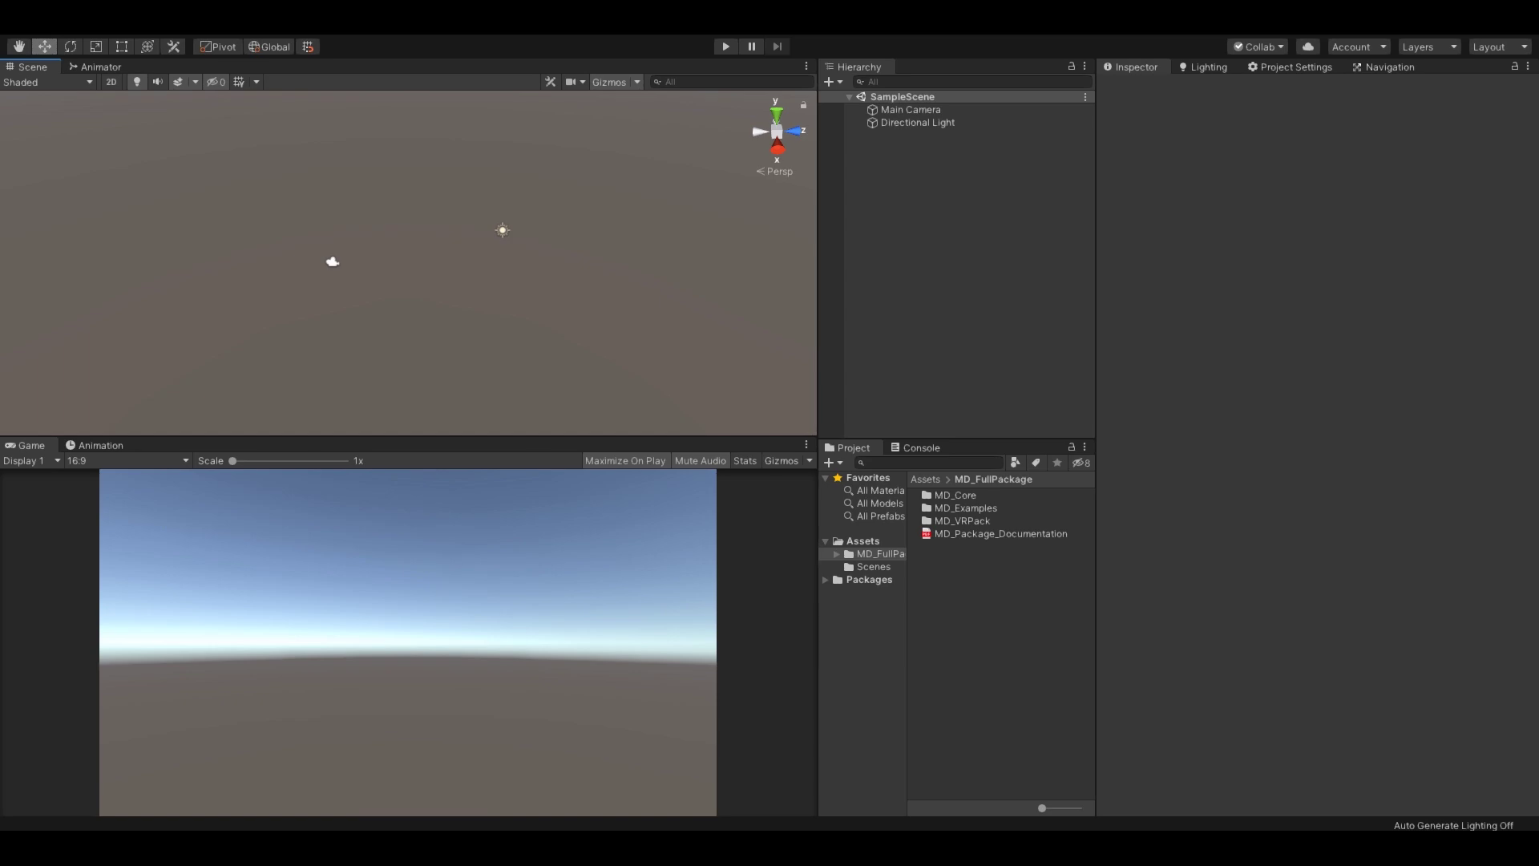
Step: Open the DEMO_VR scene from the MD_VRPack folder
double_click(962, 521)
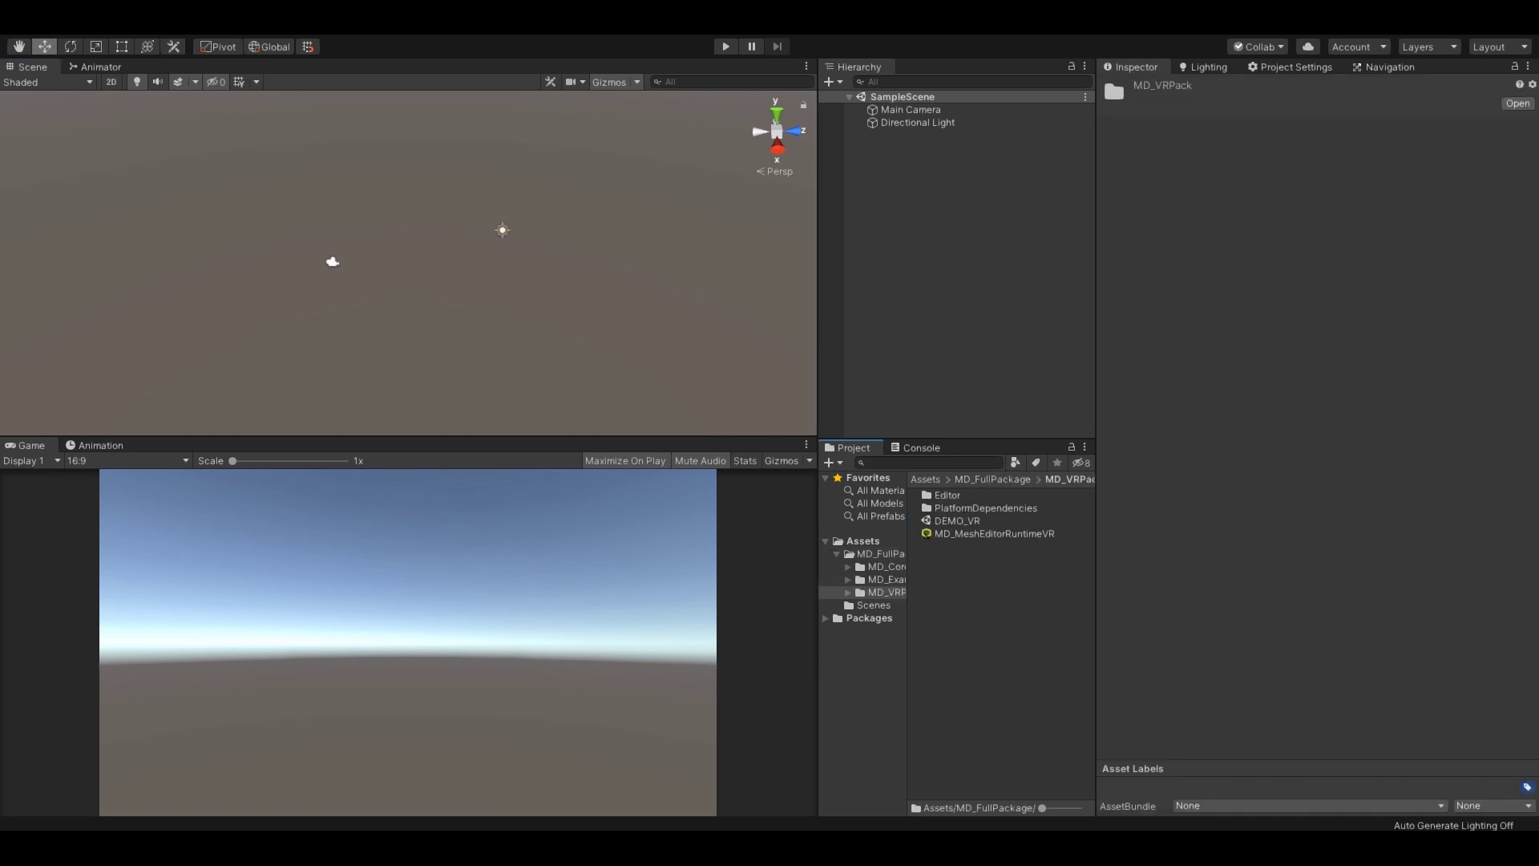
click(957, 521)
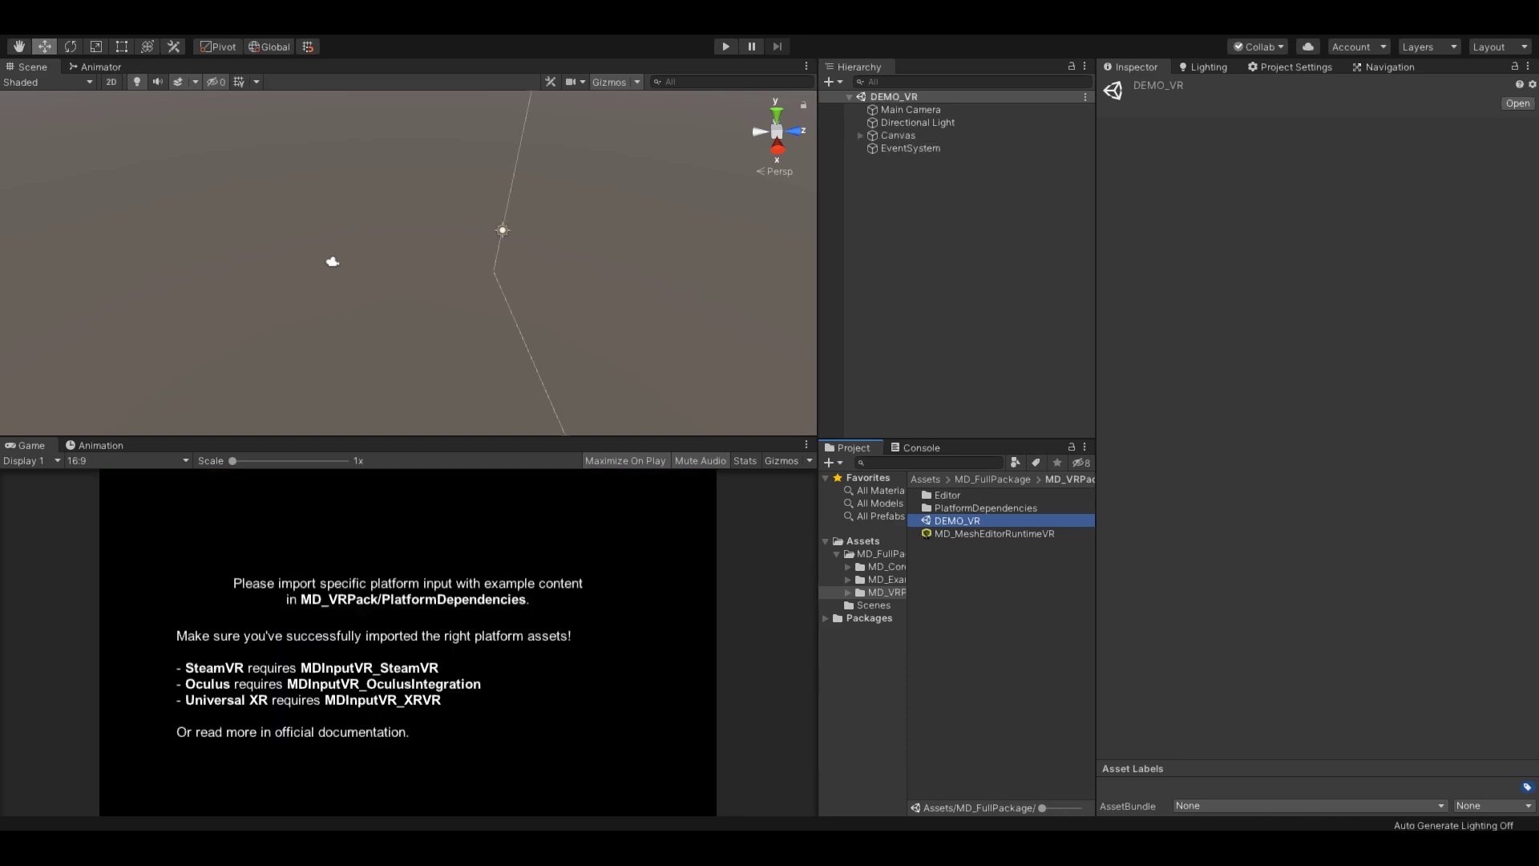
click(407, 642)
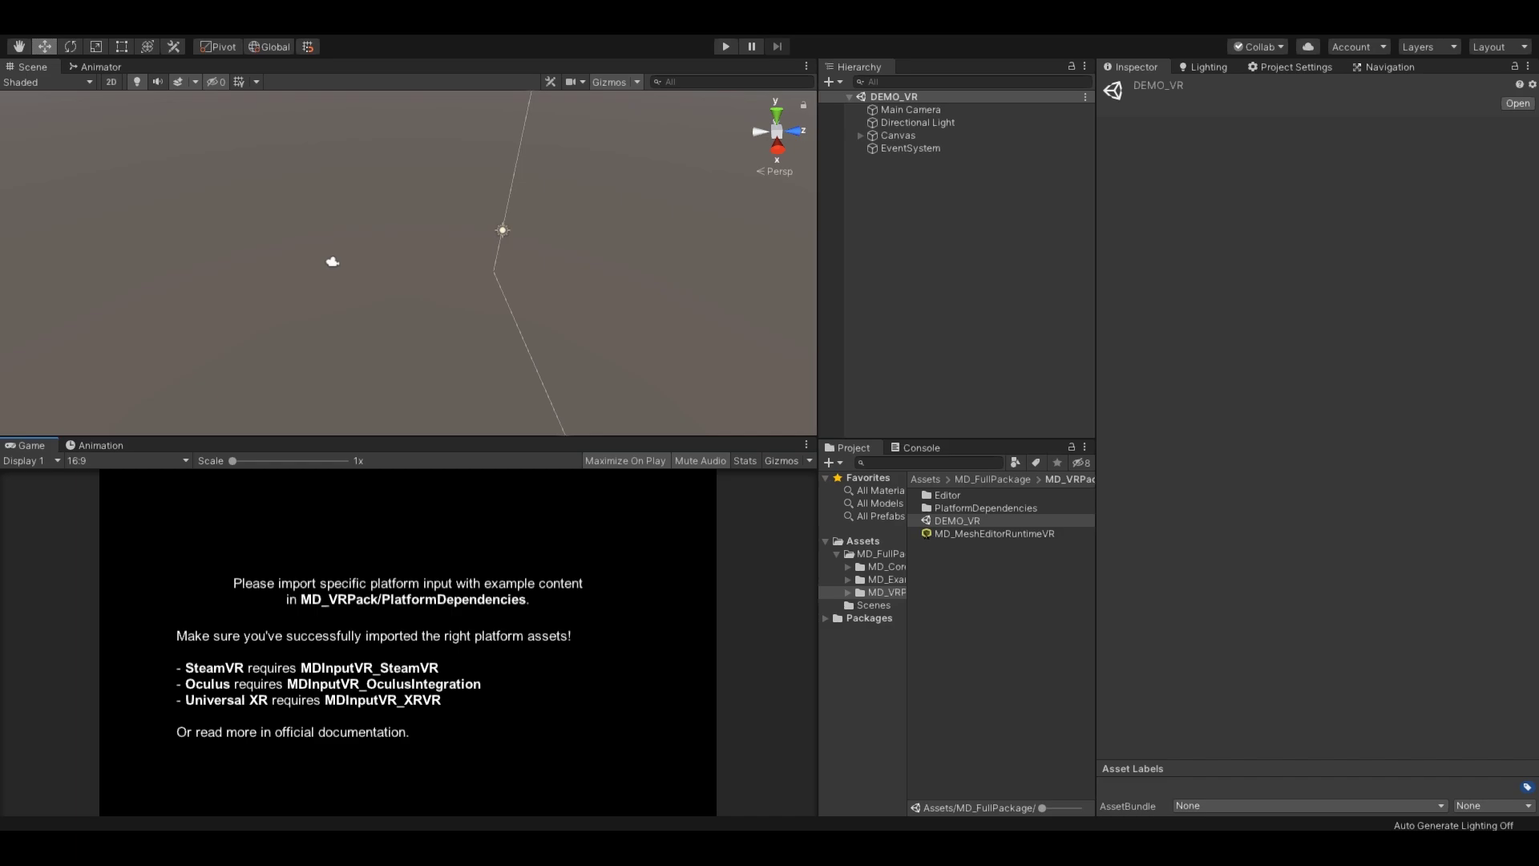
Step: Install the XR Plugin Management package, version 3.2.17, from the Unity Registry
click(238, 26)
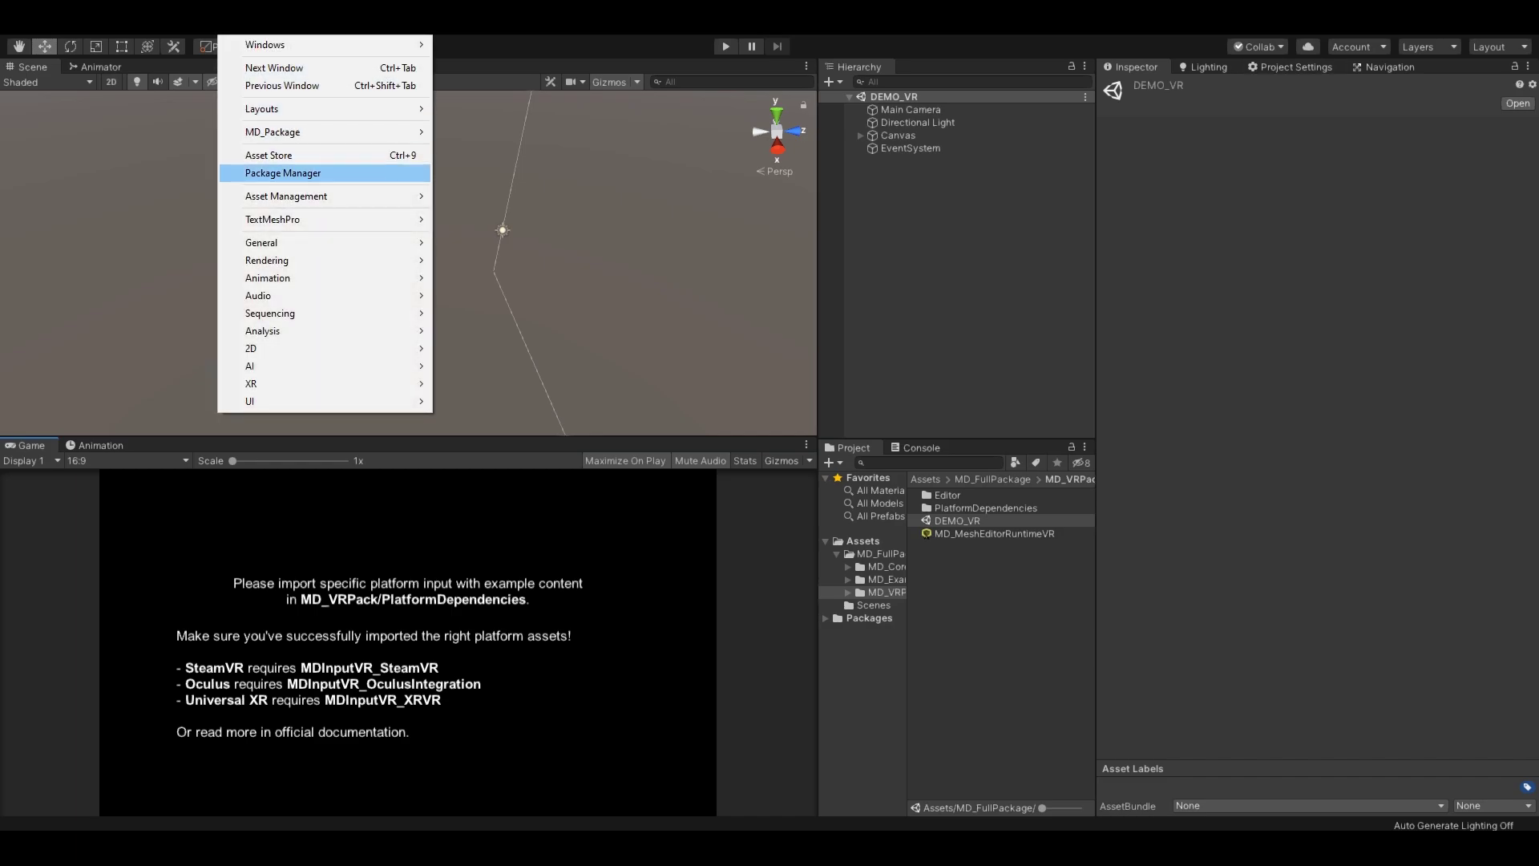
click(283, 173)
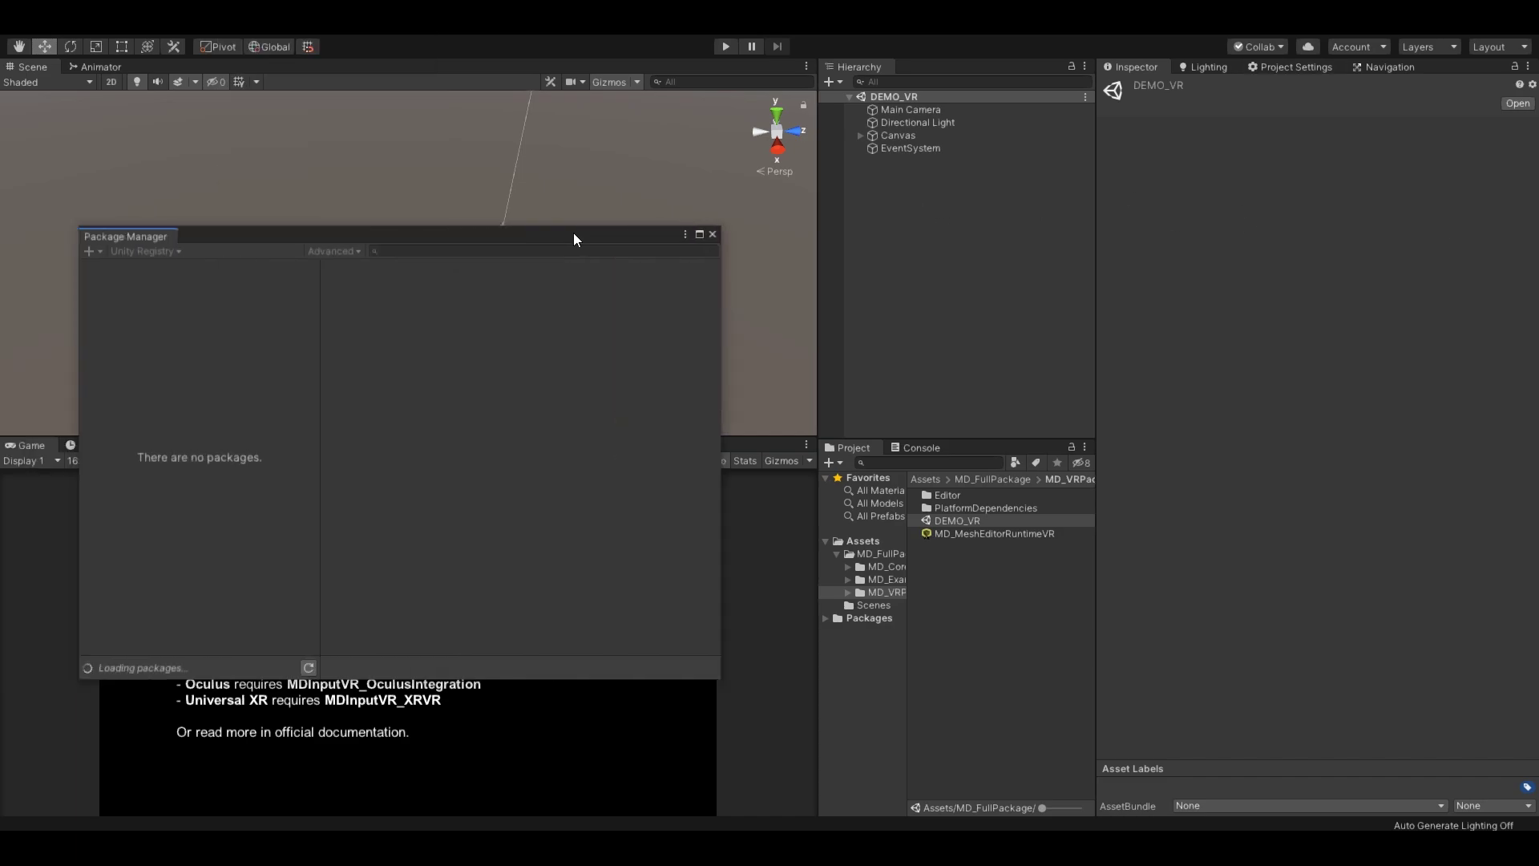
drag(632, 228, 732, 210)
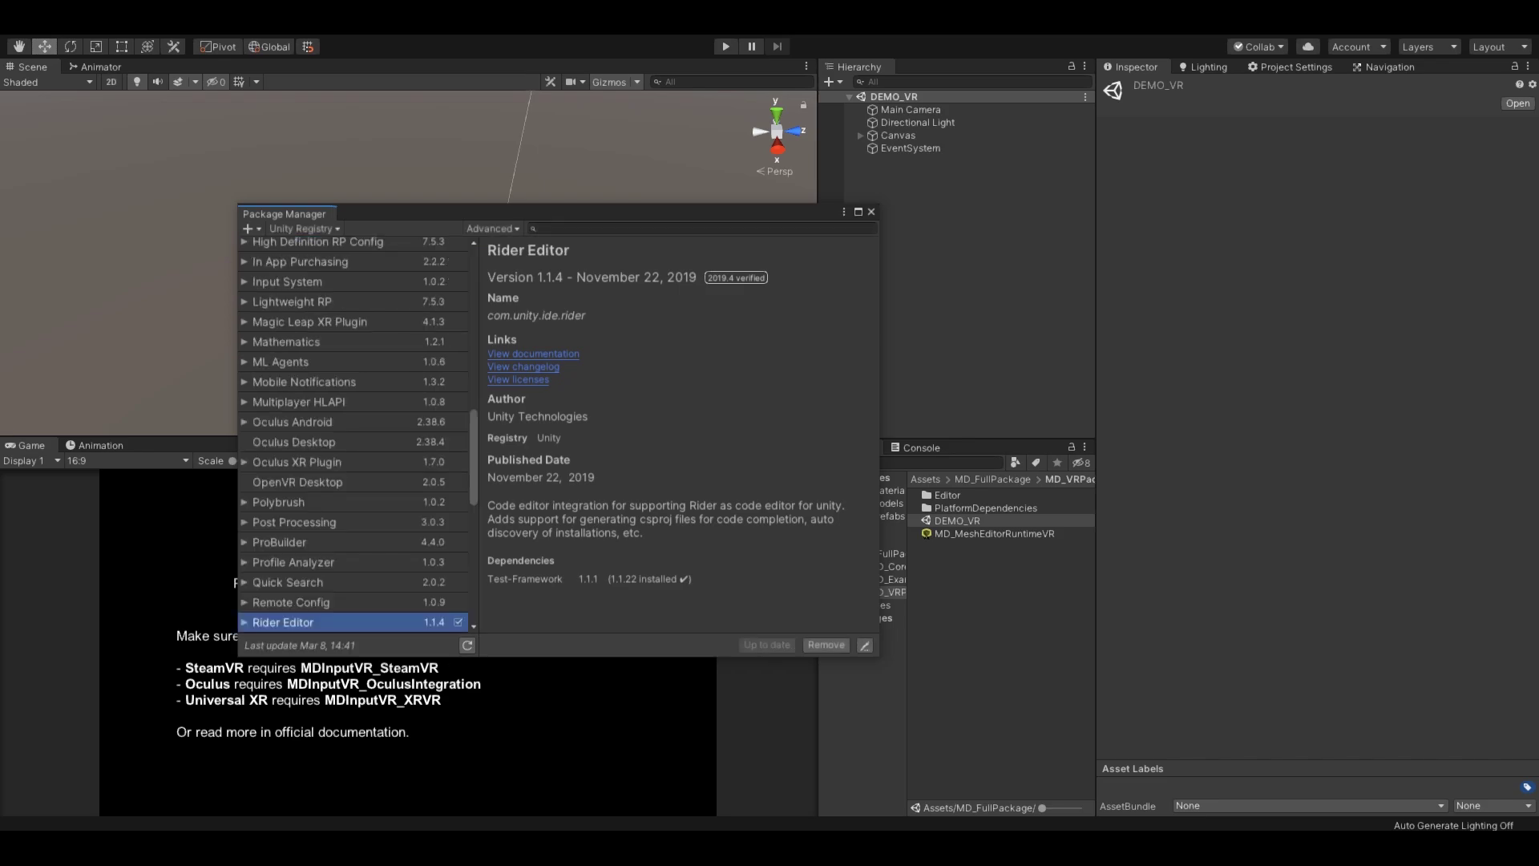
scroll(354, 434, up, 9)
scroll(354, 434, down, 16)
scroll(352, 433, down, 5)
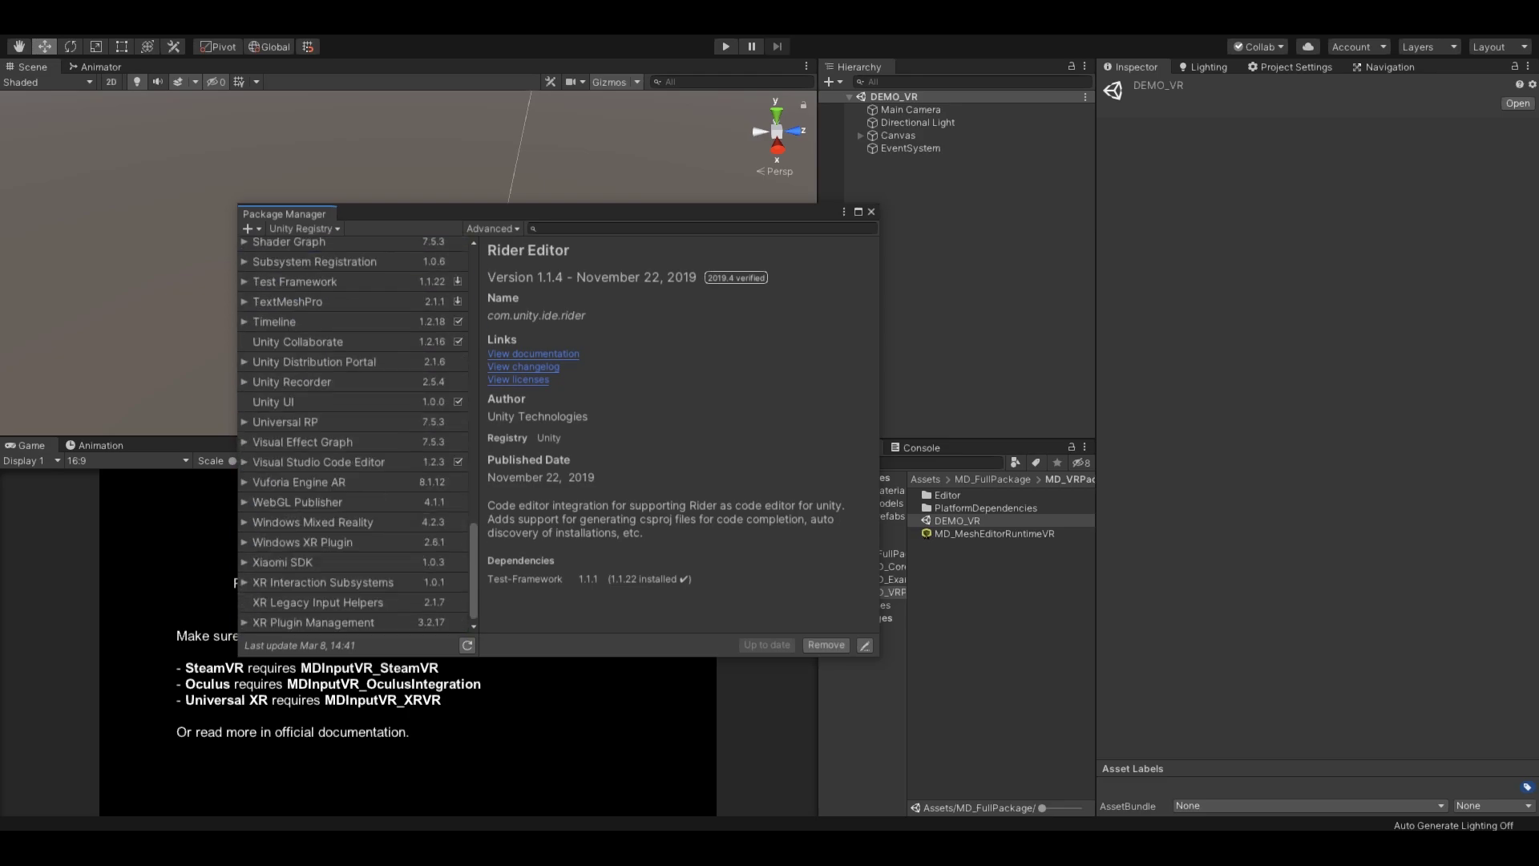
click(336, 622)
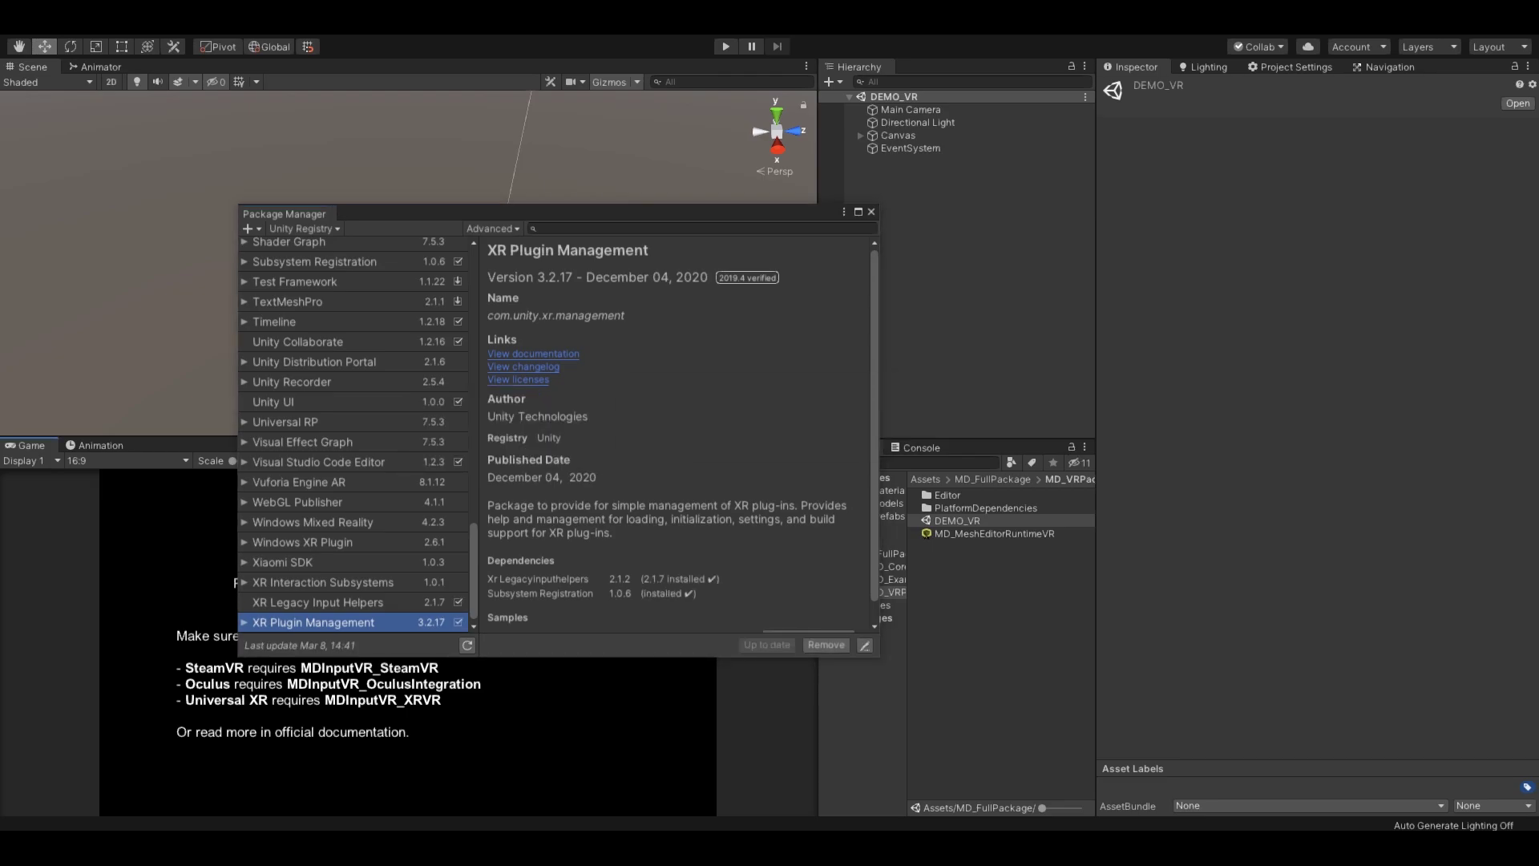
Step: Close the Package Manager and configure XR Plugin Management in the project settings
click(871, 212)
click(1296, 67)
click(1155, 293)
click(1230, 218)
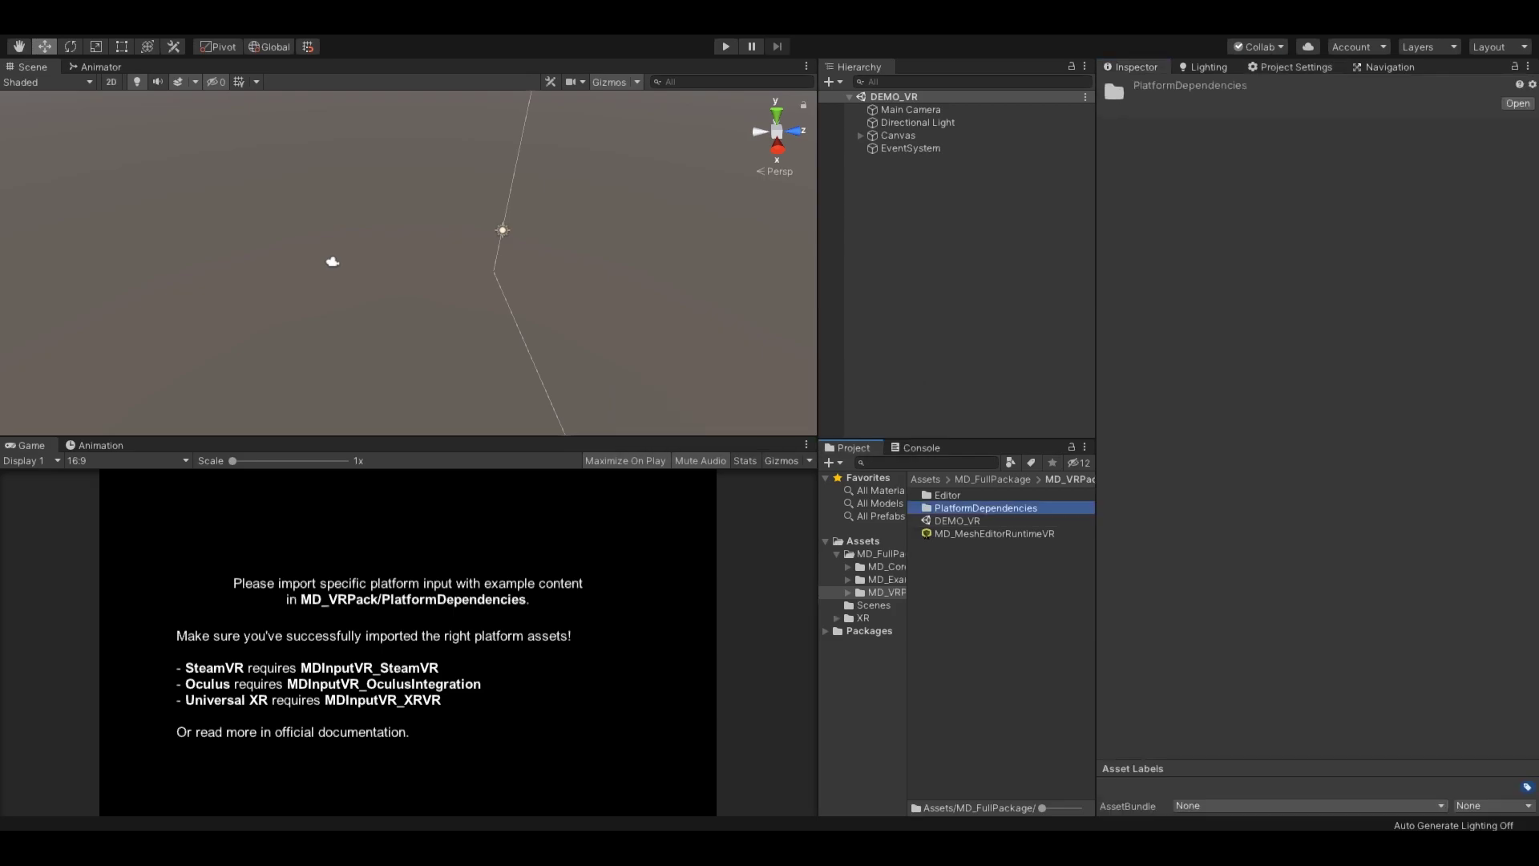
Step: Import the MDInputVR_XRVR package from PlatformDependencies and look through its example scenes in the MD_FullPackage_XRVR folder
click(975, 521)
double_click(975, 520)
click(799, 767)
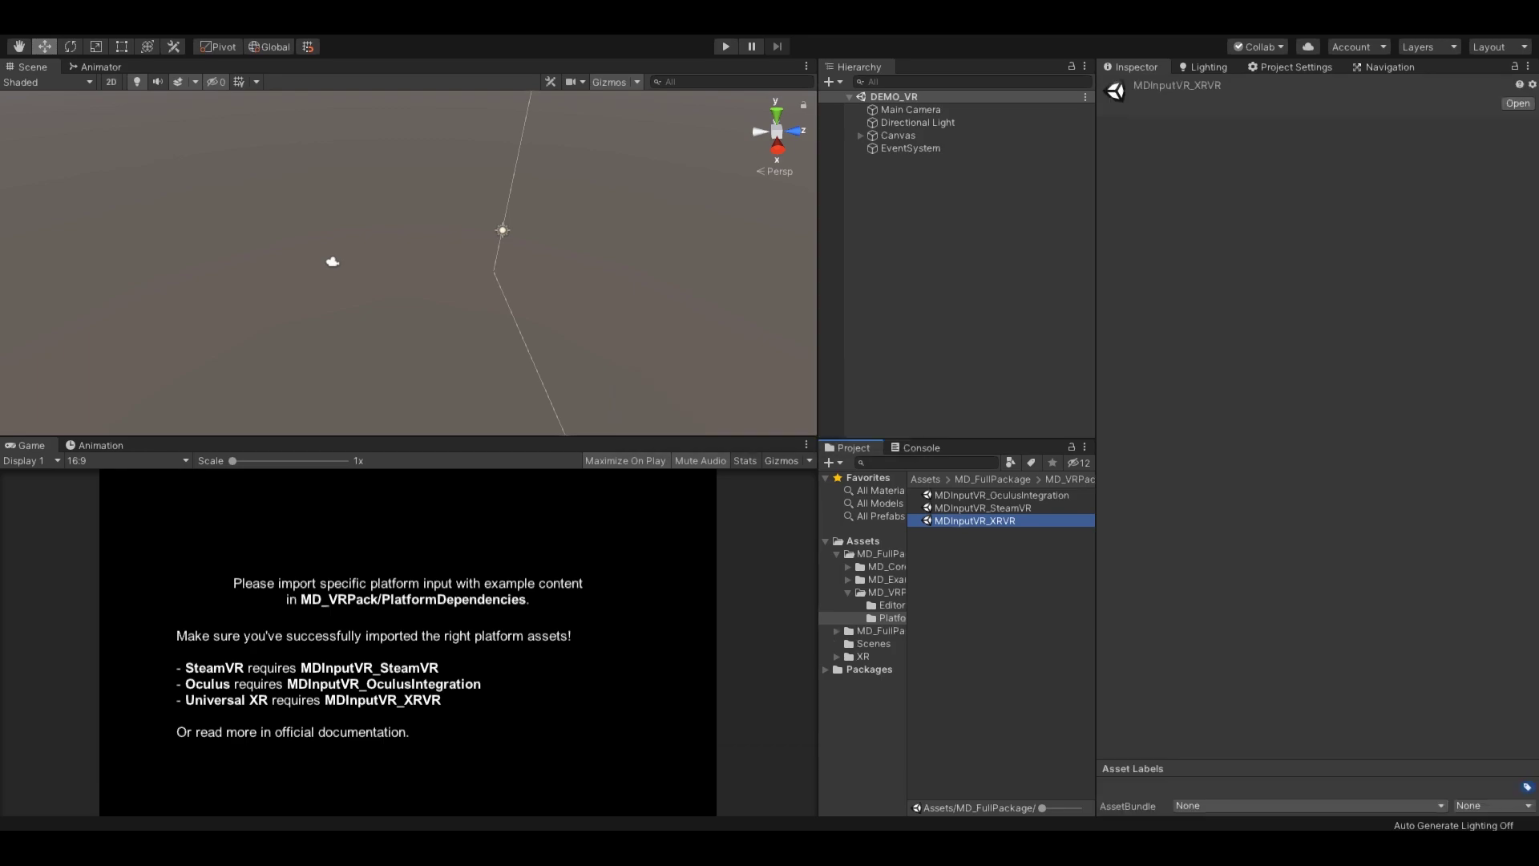
click(866, 567)
click(1002, 572)
click(1003, 598)
click(1003, 611)
click(1002, 681)
Step: Create a new scene and convert its Main Camera to an XR Rig
click(11, 28)
click(51, 45)
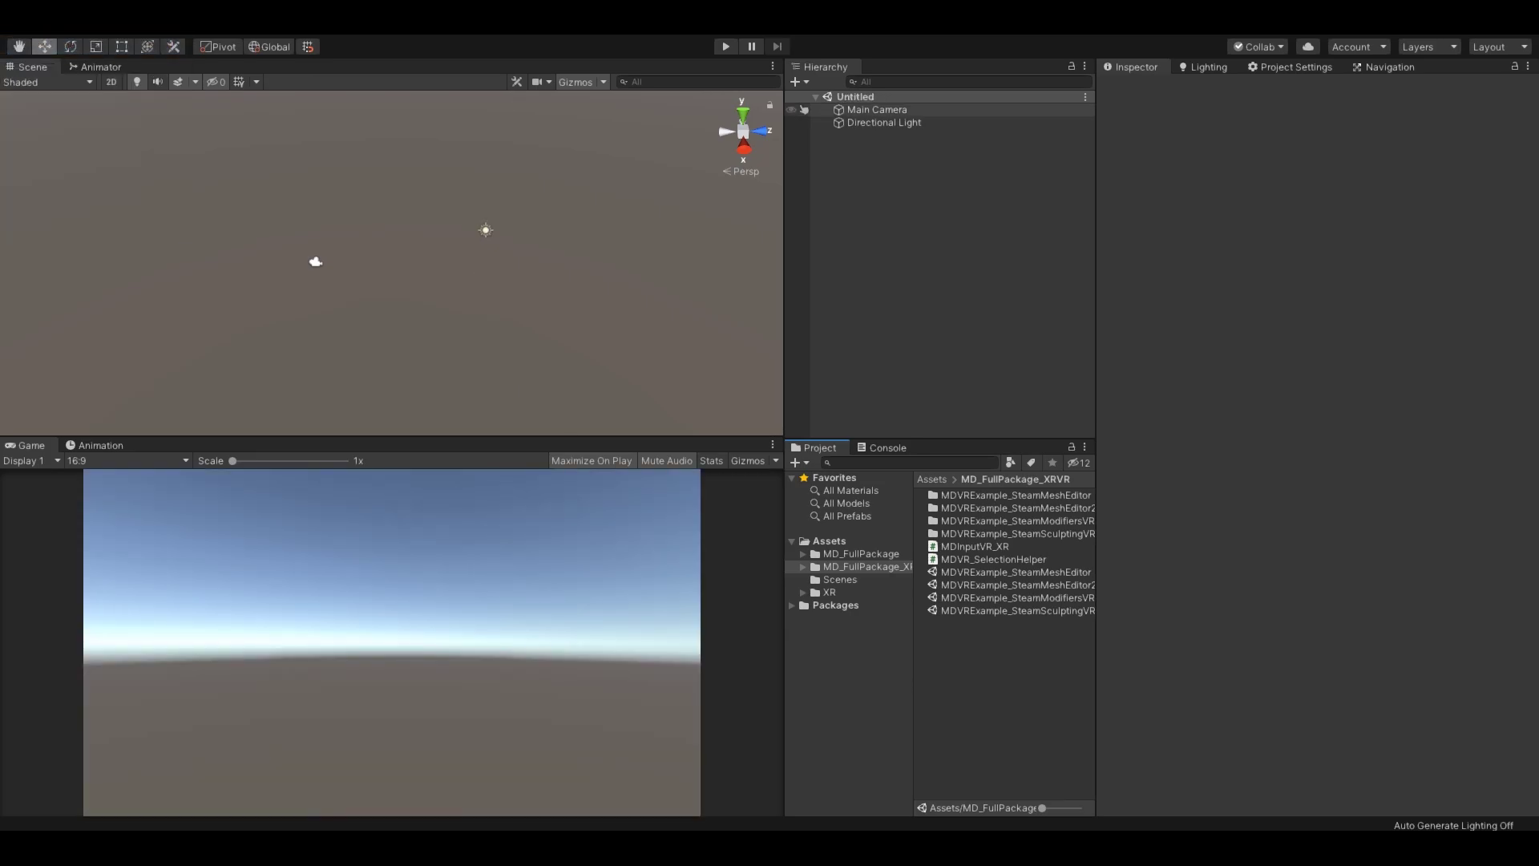
click(799, 82)
mouse_move(861, 260)
click(1030, 259)
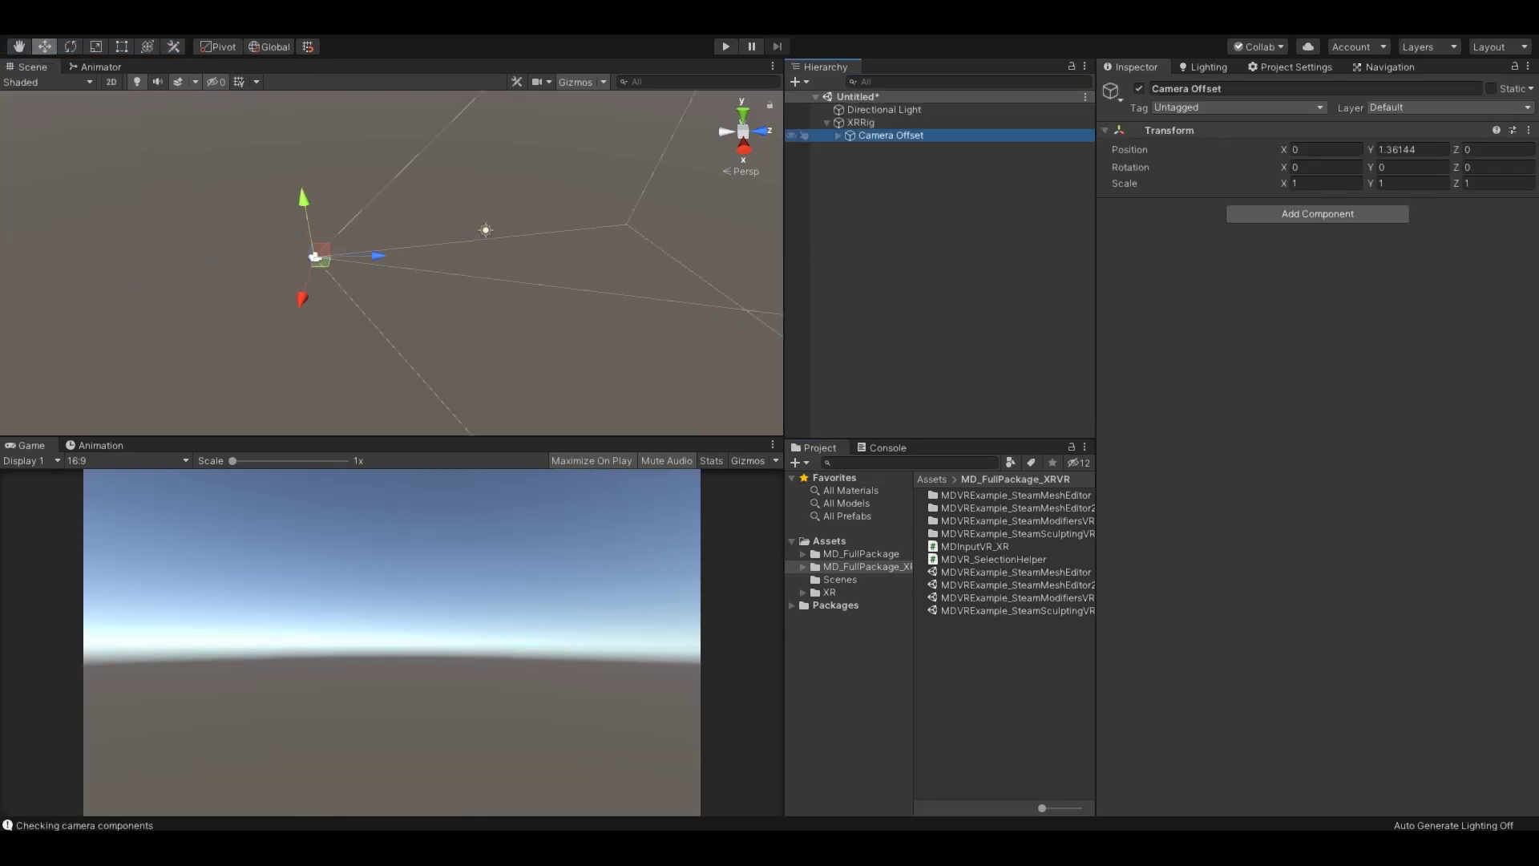
Step: Create an empty RController object under Camera Offset and add a Tracked Pose Driver component to it
right_click(888, 135)
click(922, 286)
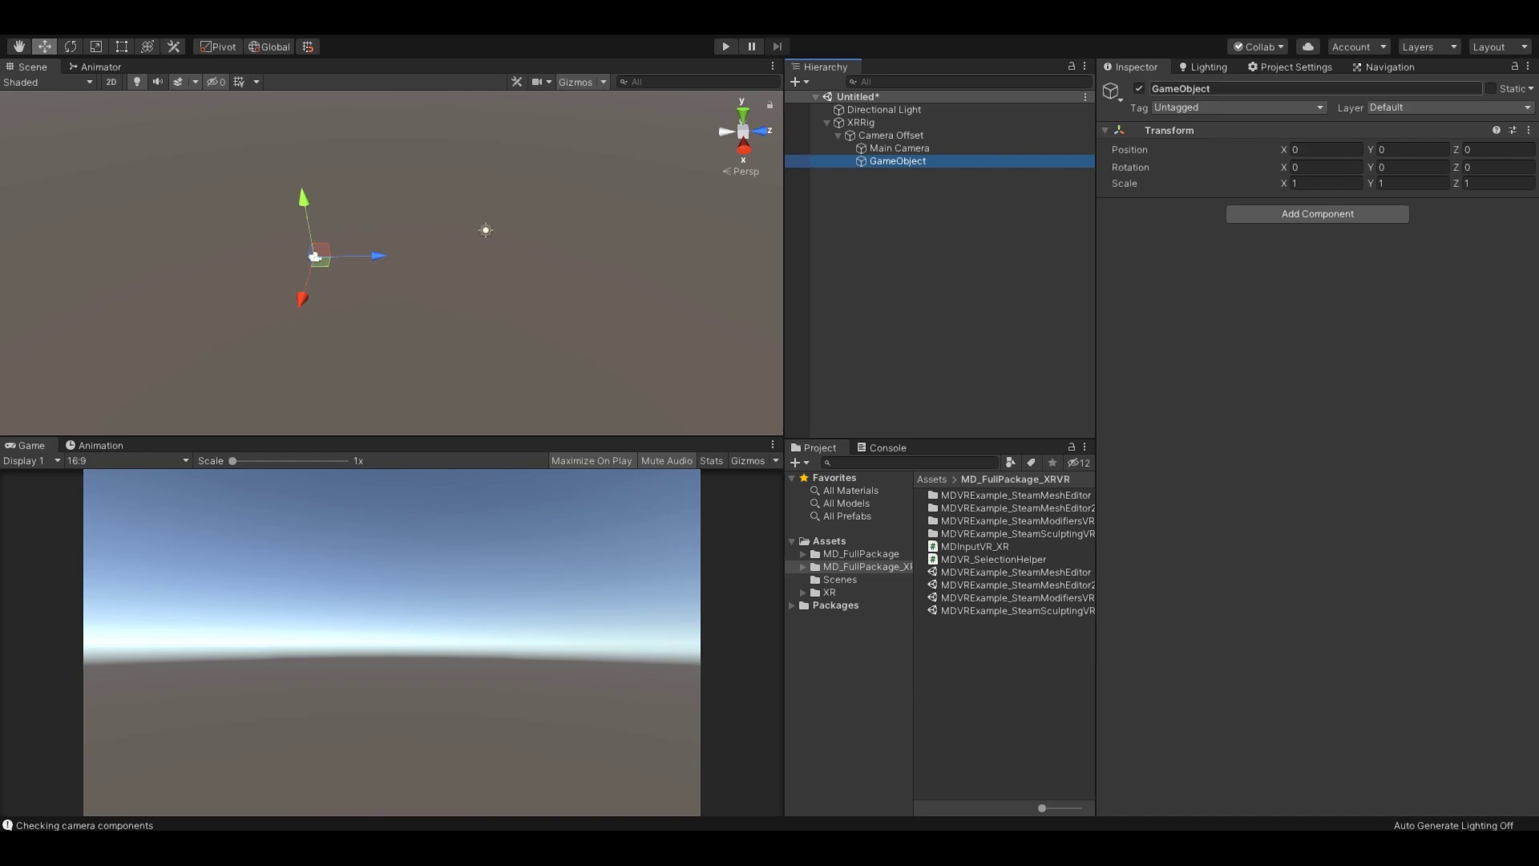
click(1317, 213)
text(trac)
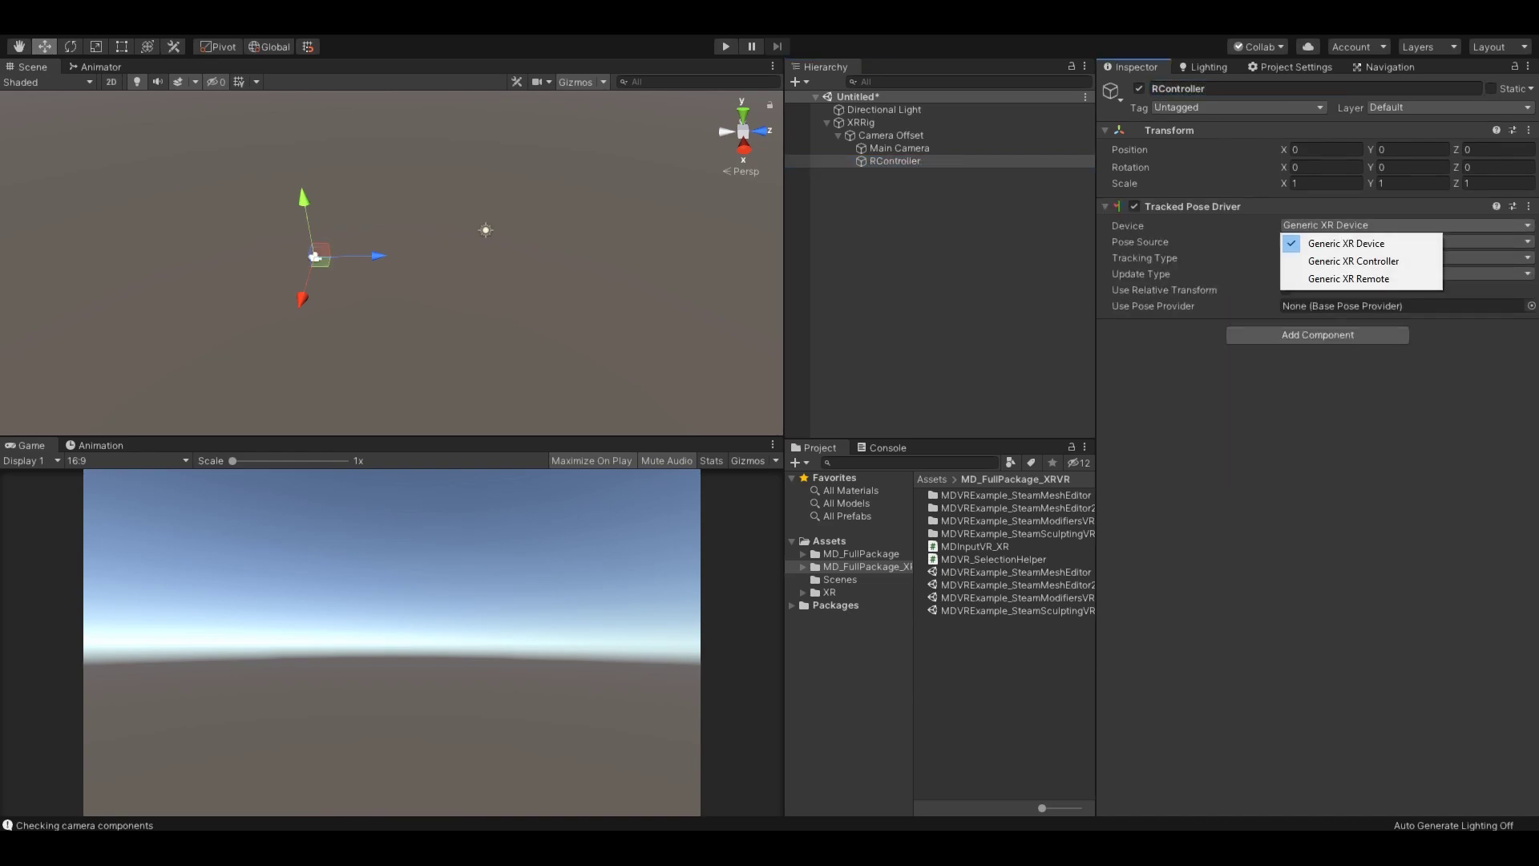
Step: Set RController's Tracked Pose Driver device to Generic XR Controller and its pose source to Right Controller
click(1353, 261)
click(1355, 241)
click(1346, 277)
Step: Duplicate RController, name the copy LController and set its pose source to Left Controller
click(896, 163)
key(ctrl+d)
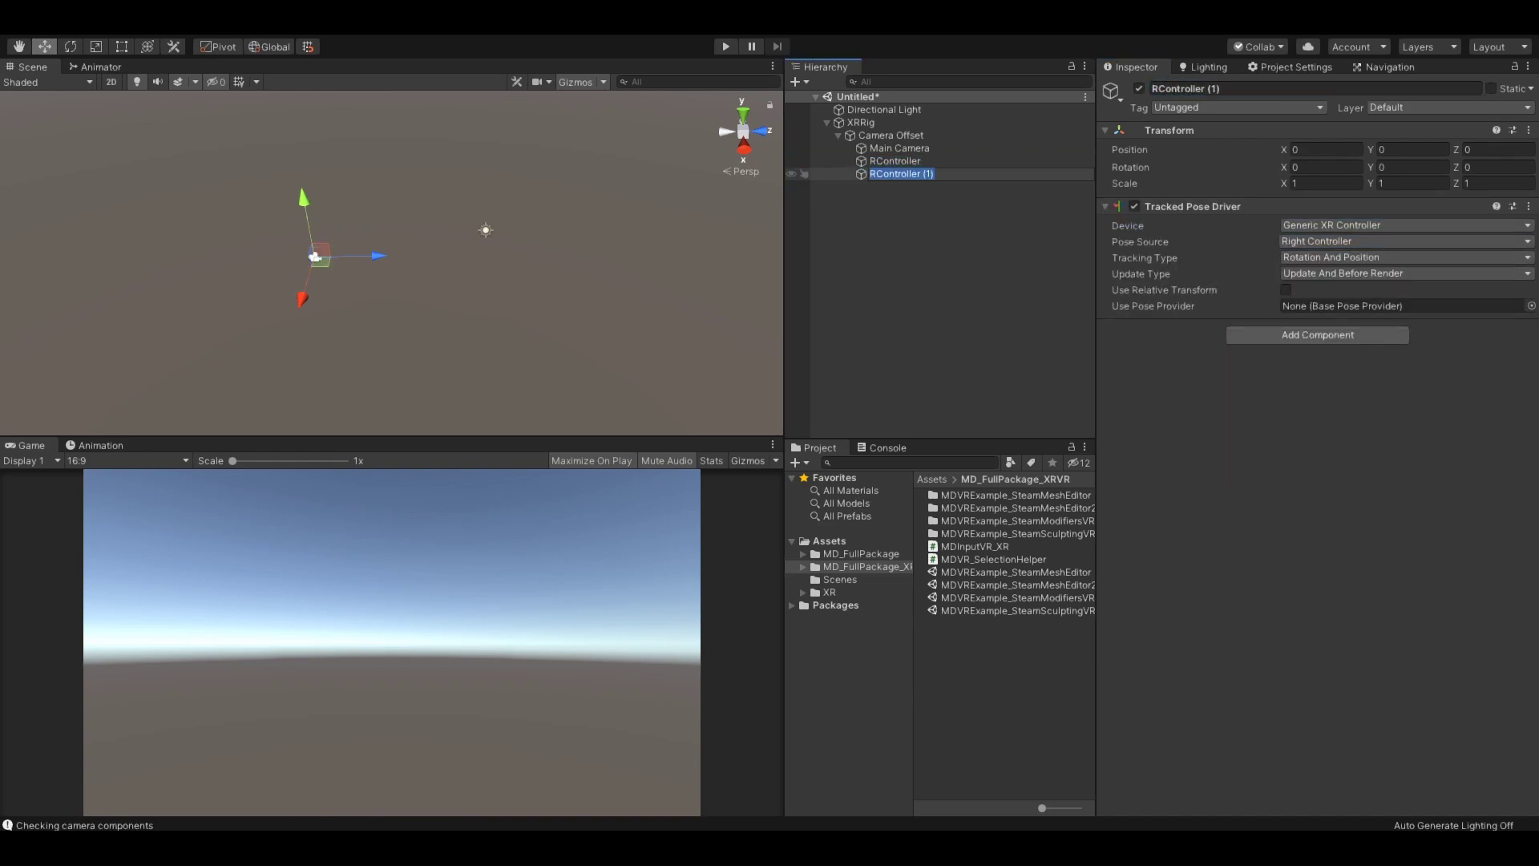
click(1407, 242)
click(1323, 257)
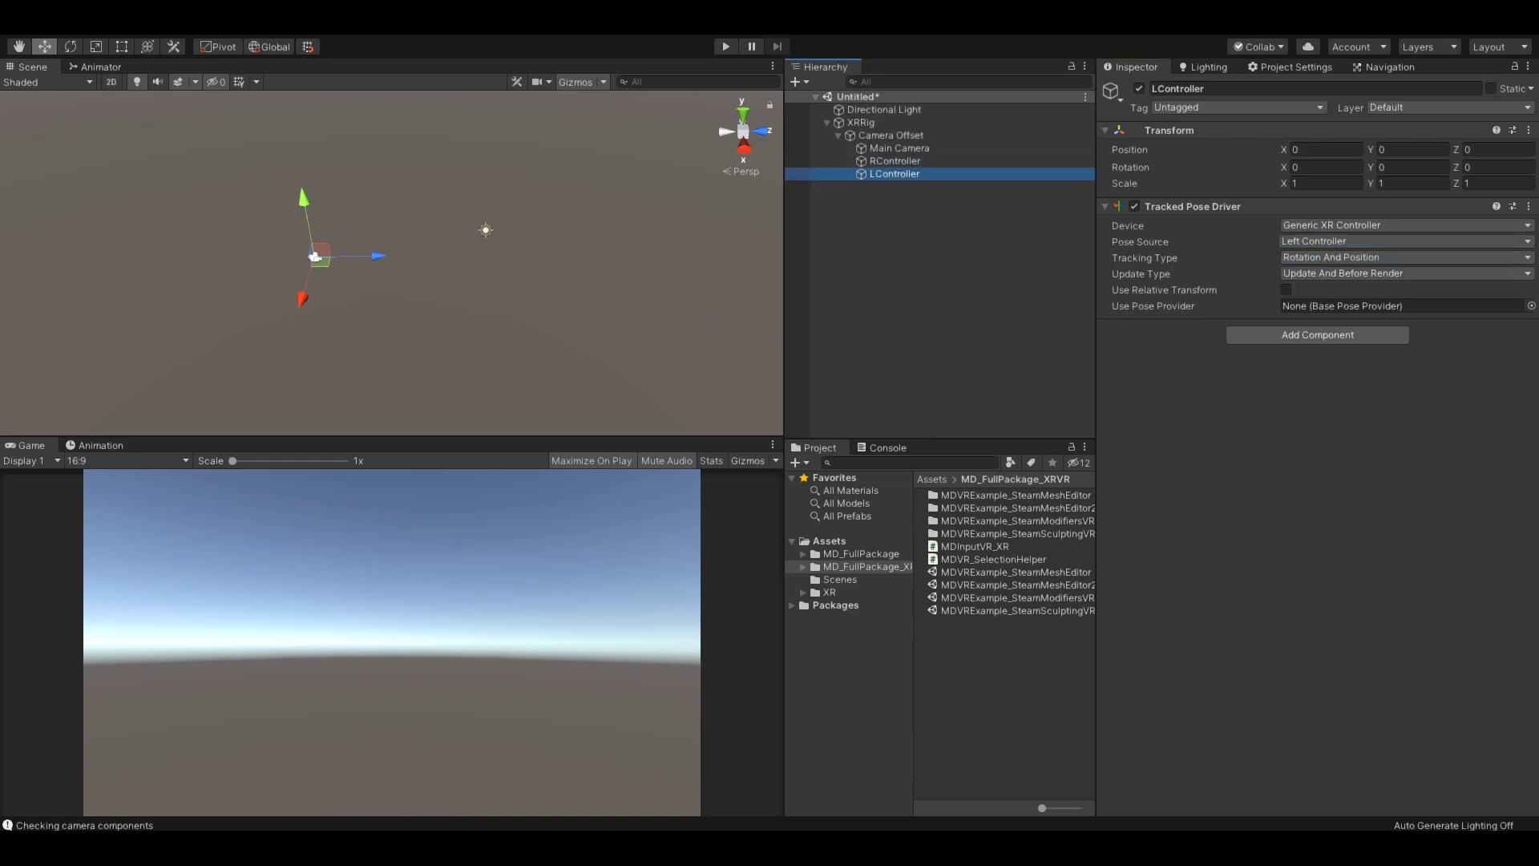
click(934, 248)
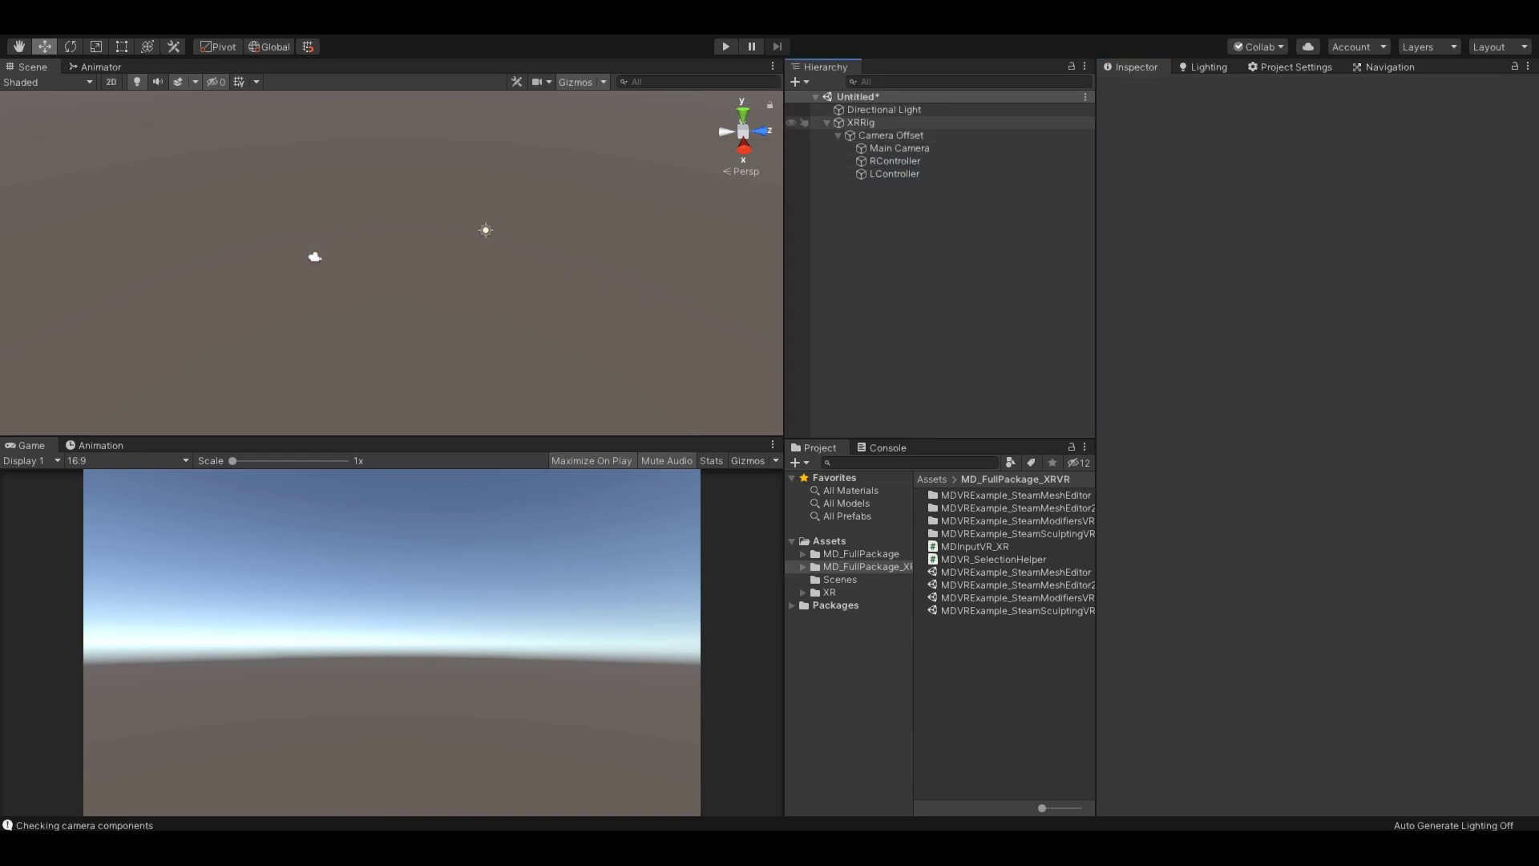
Step: Add the Mesh Editor Runtime VR component to RController and LController together
double_click(860, 122)
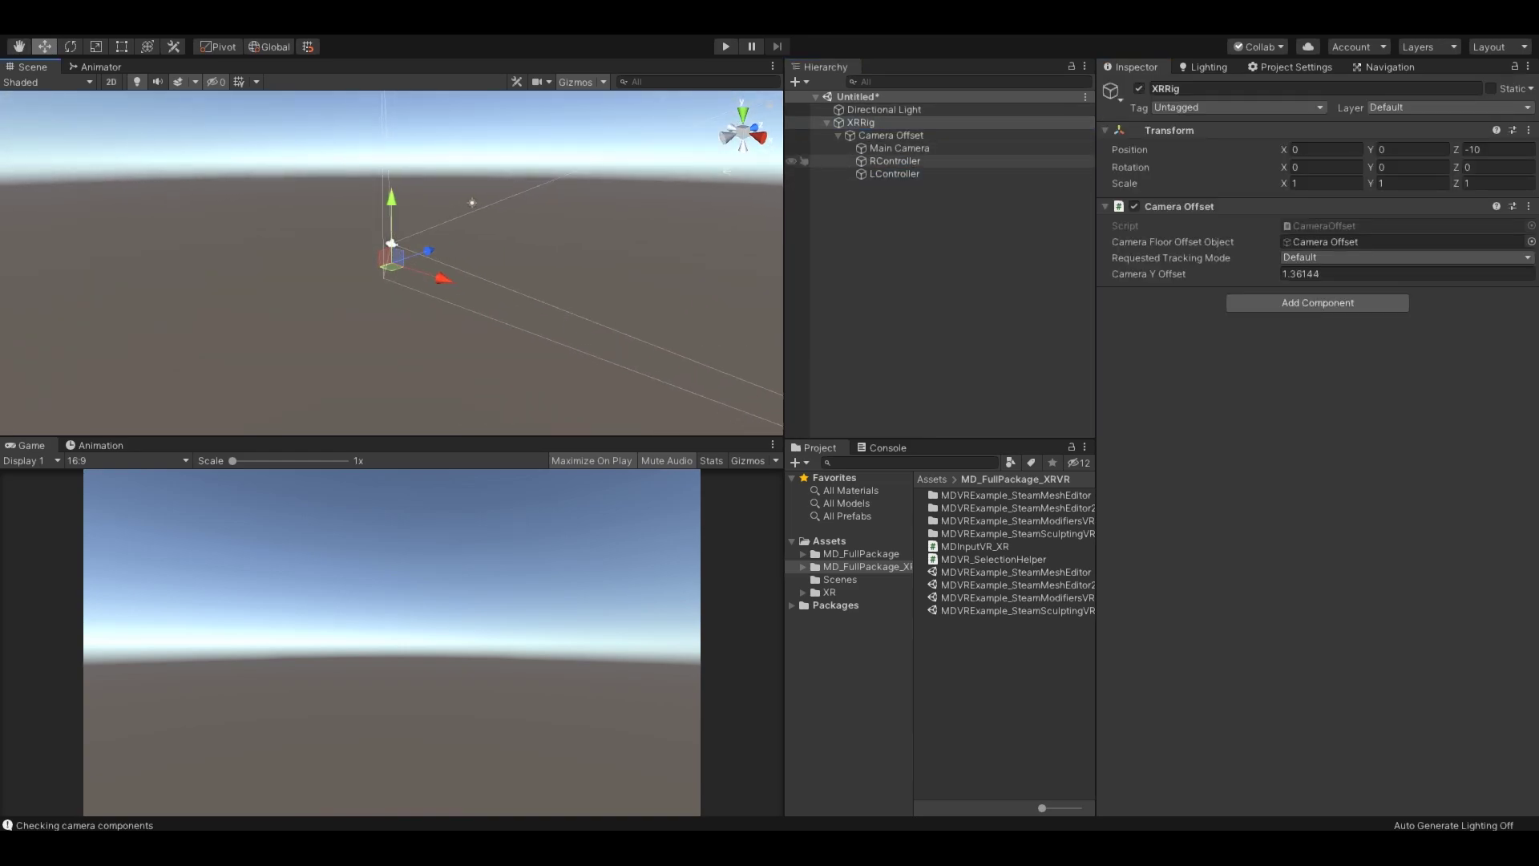
click(894, 161)
shift+click(895, 173)
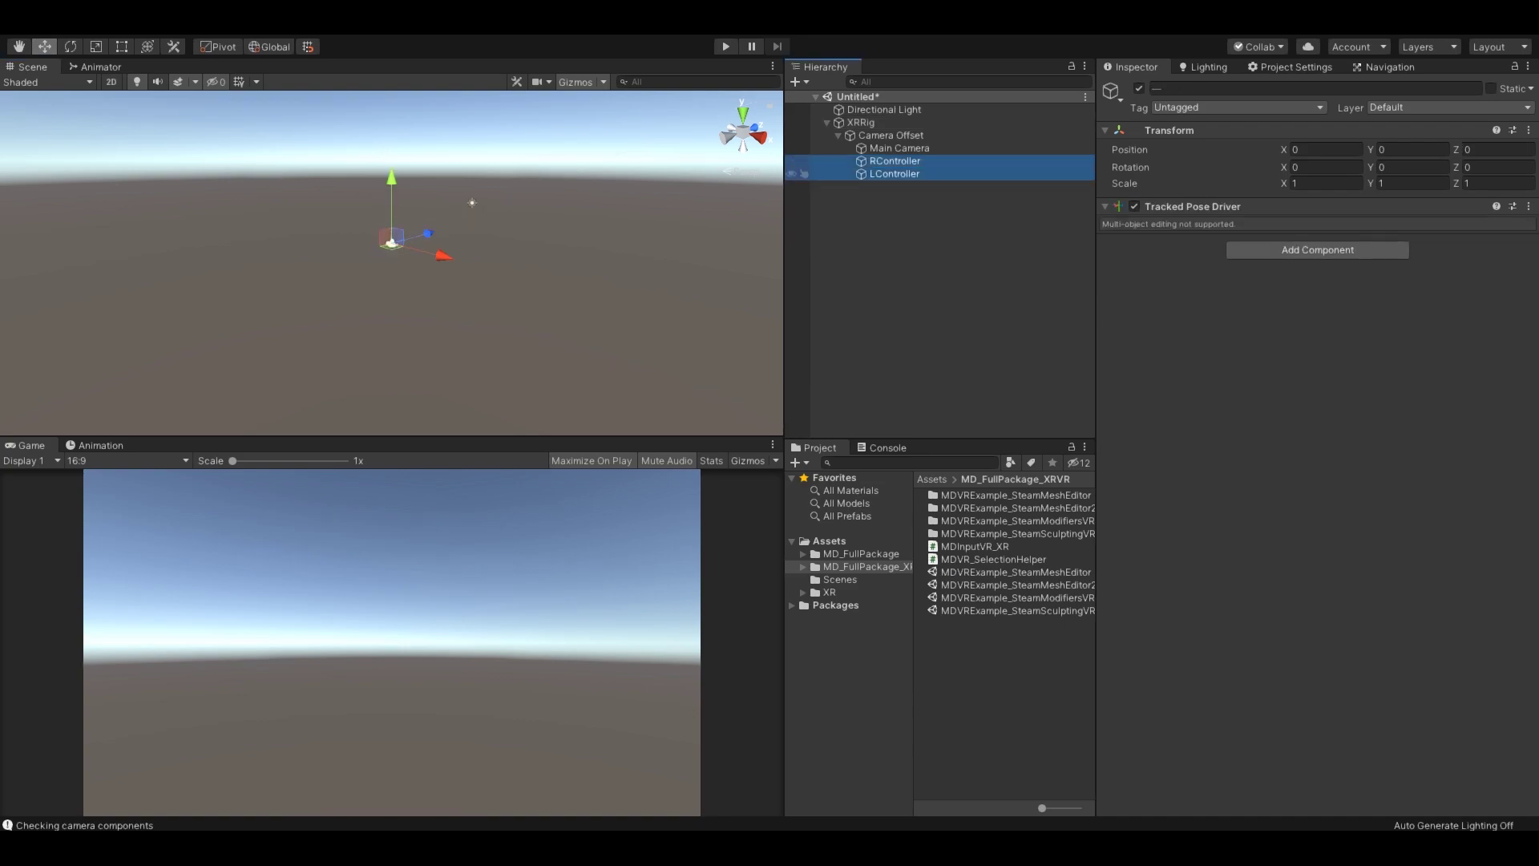
click(1318, 249)
text(run)
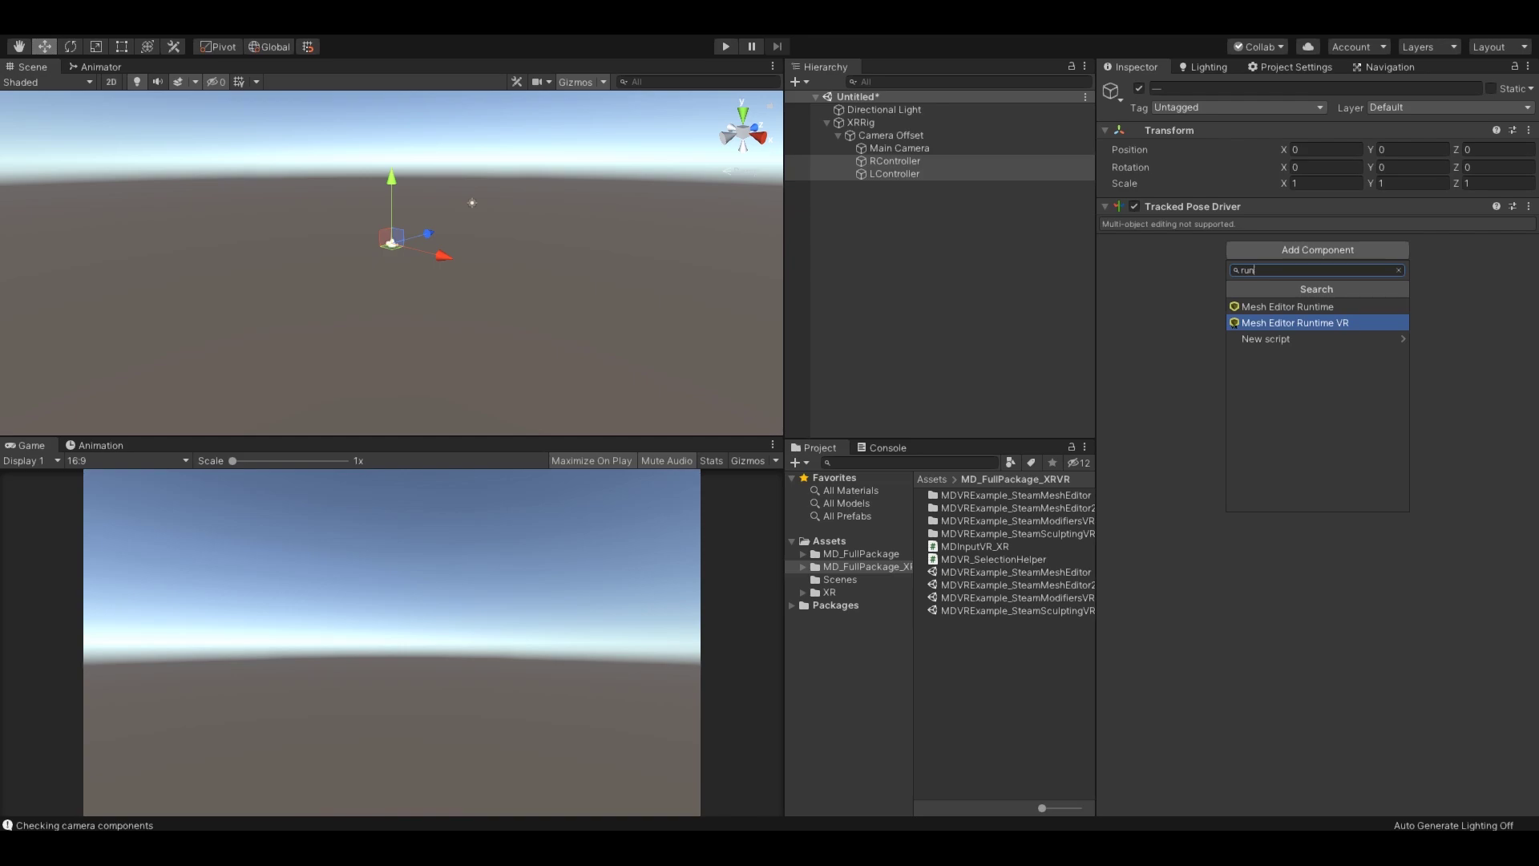
click(1236, 324)
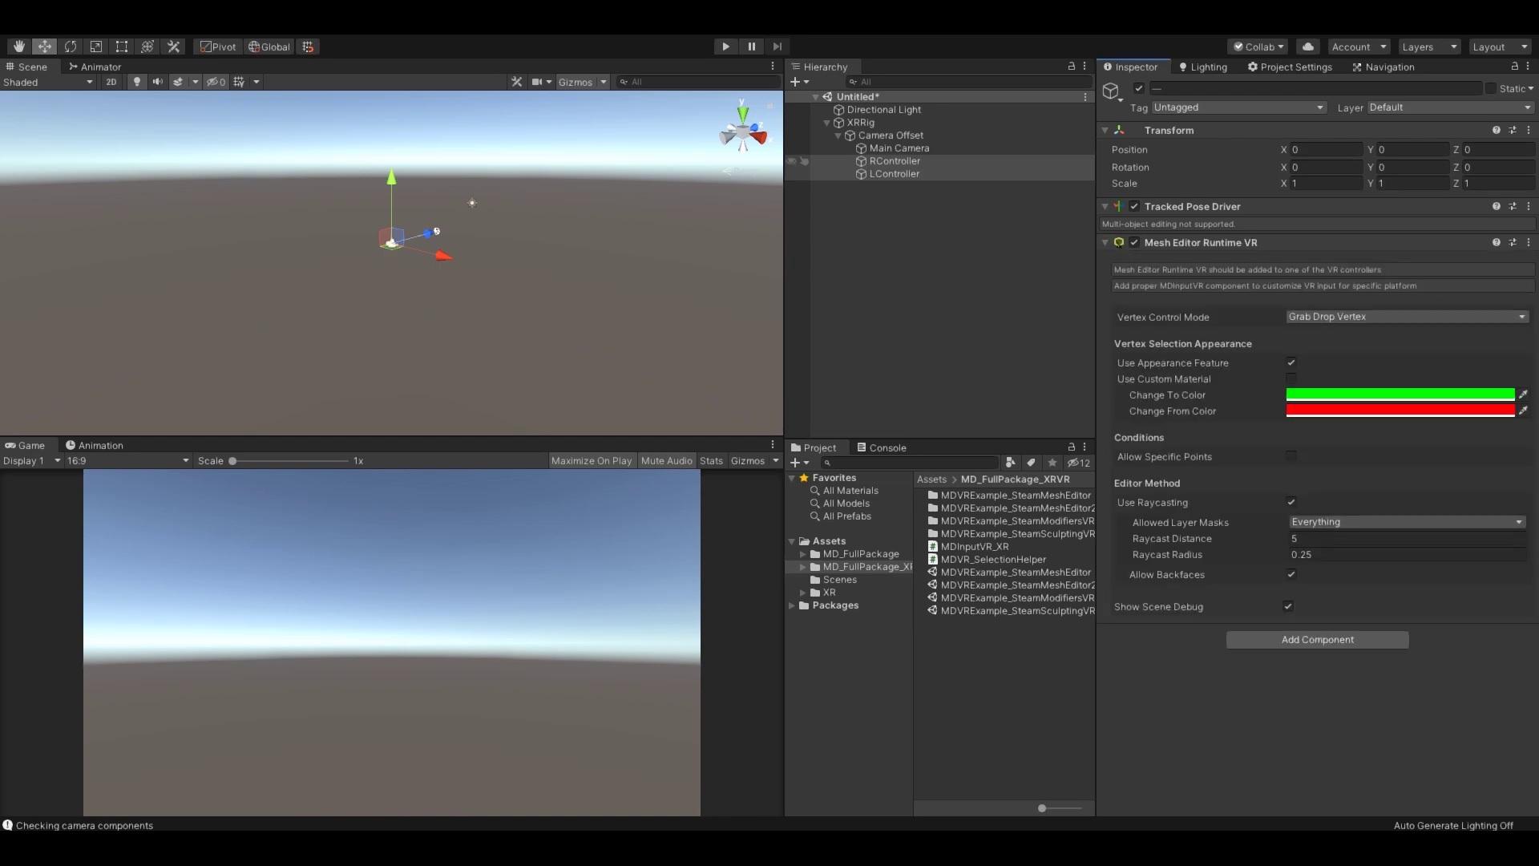
Step: Add the MDInputVR [XR] component from the MD Package's VR Input category to both controllers
click(895, 161)
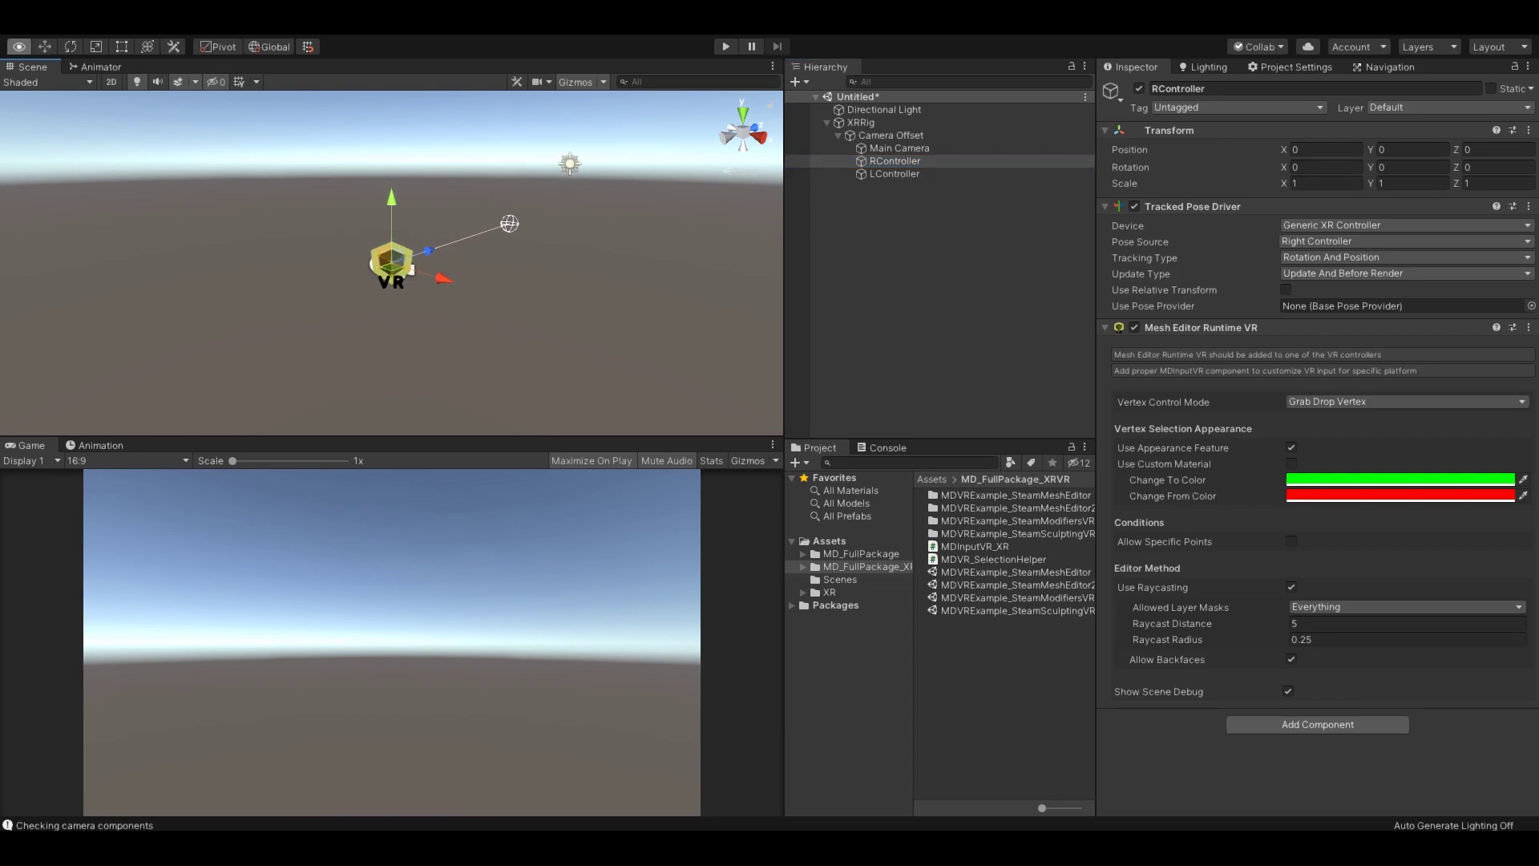
alt+drag(449, 264, 336, 305)
middle_drag(393, 273, 307, 278)
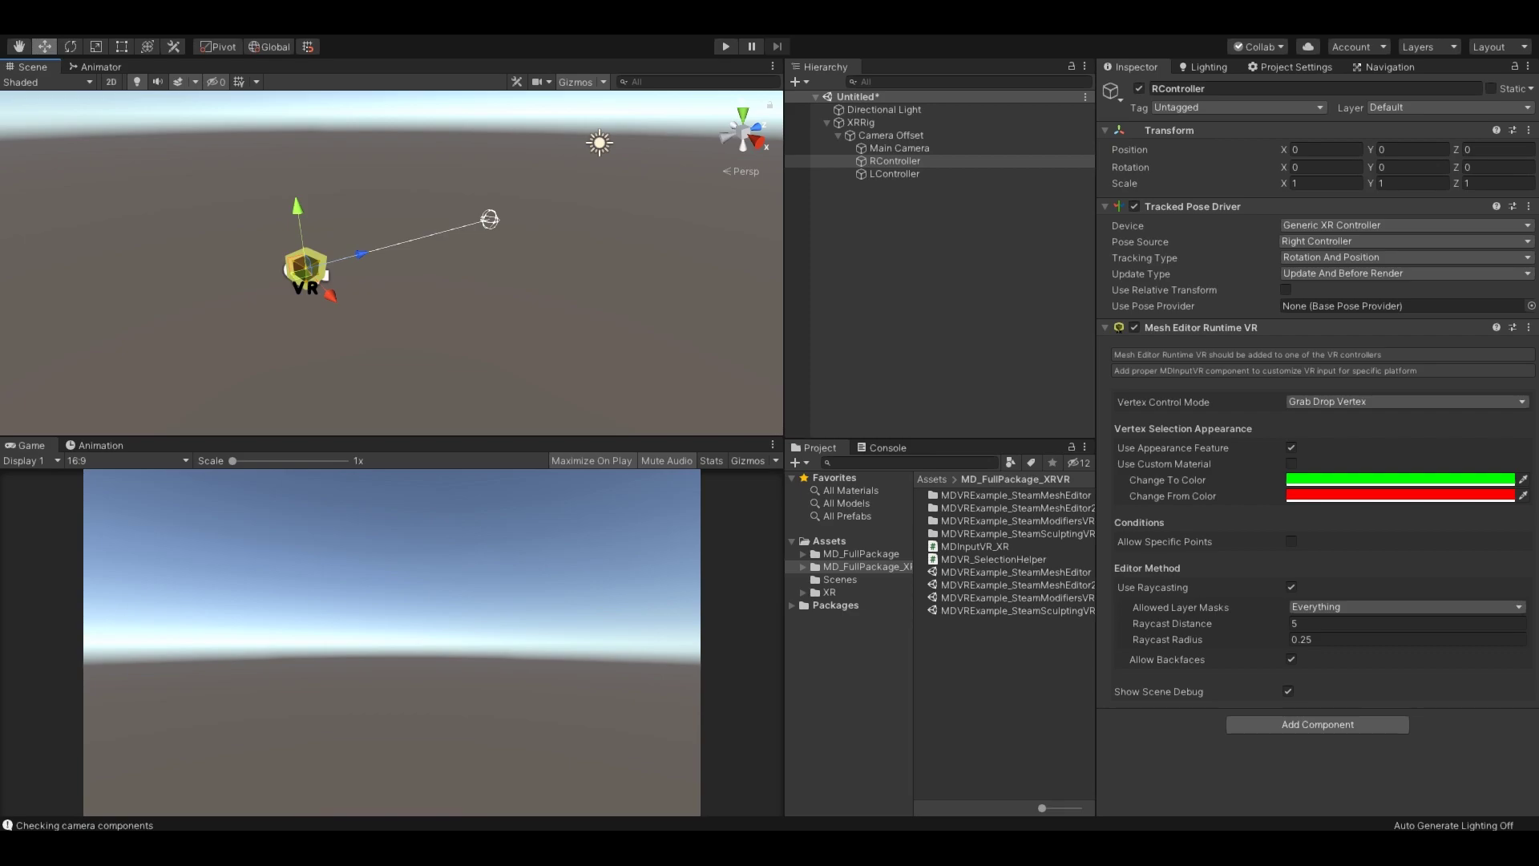
shift+click(894, 173)
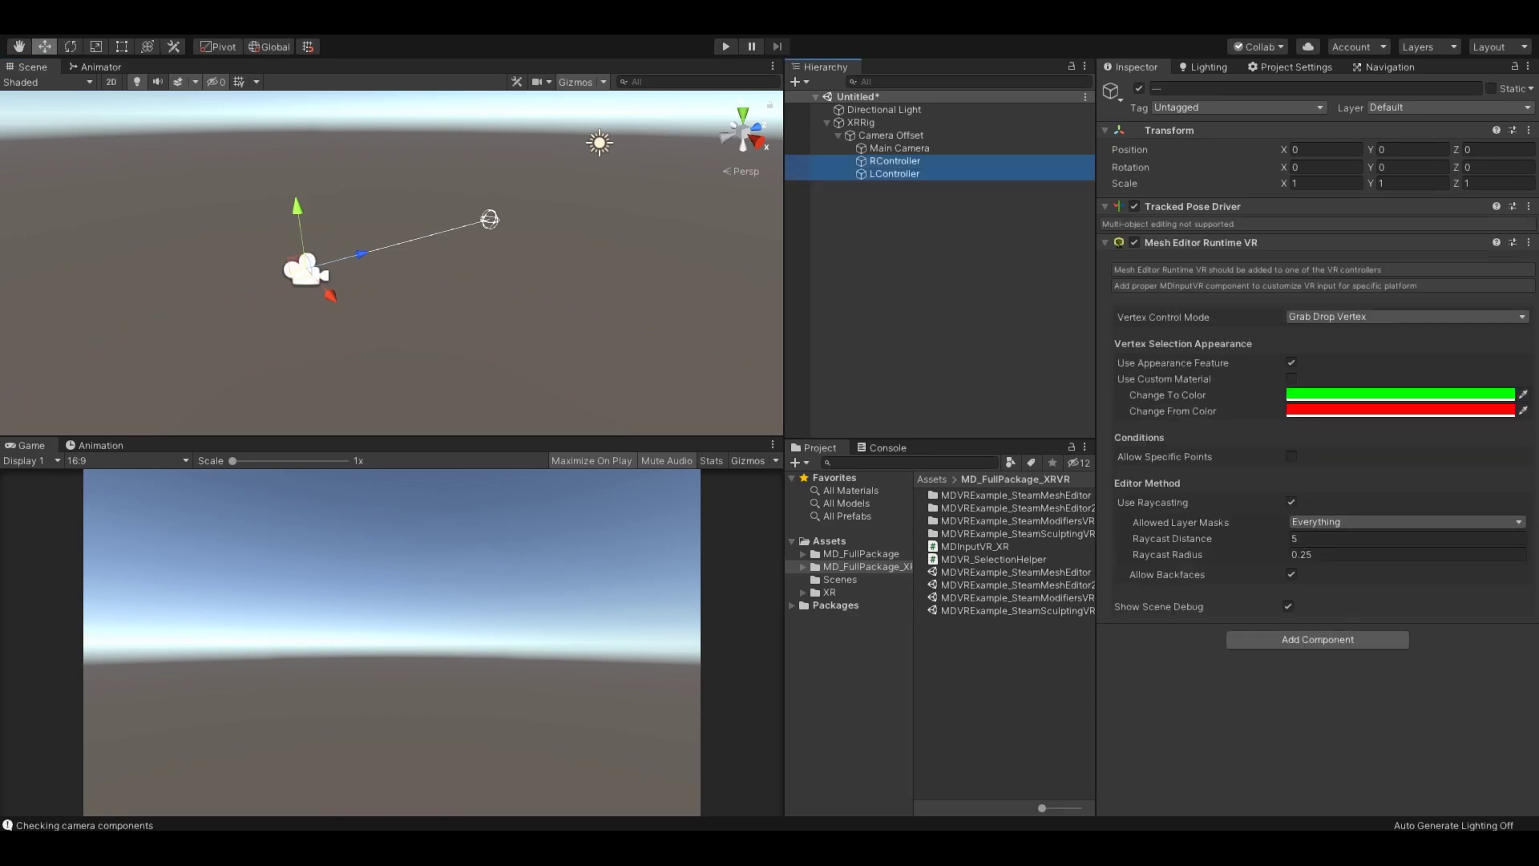
click(1317, 639)
click(1399, 591)
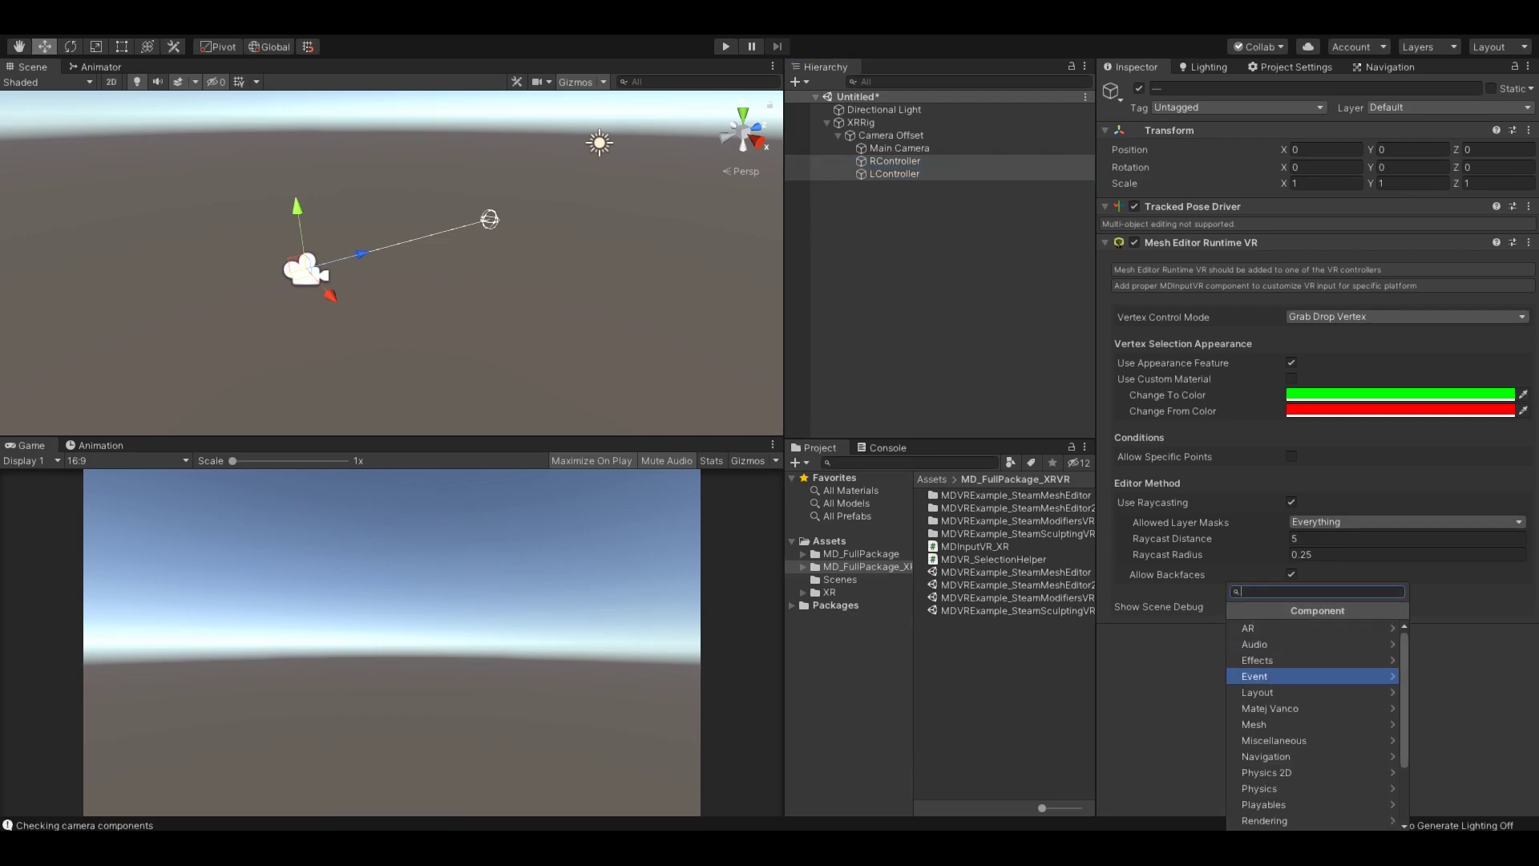
click(1299, 708)
click(1299, 628)
key(Down)
key(Down)
key(Down)
key(Down)
key(Down)
key(Down)
key(Down)
key(Down)
key(Down)
key(Right)
key(Up)
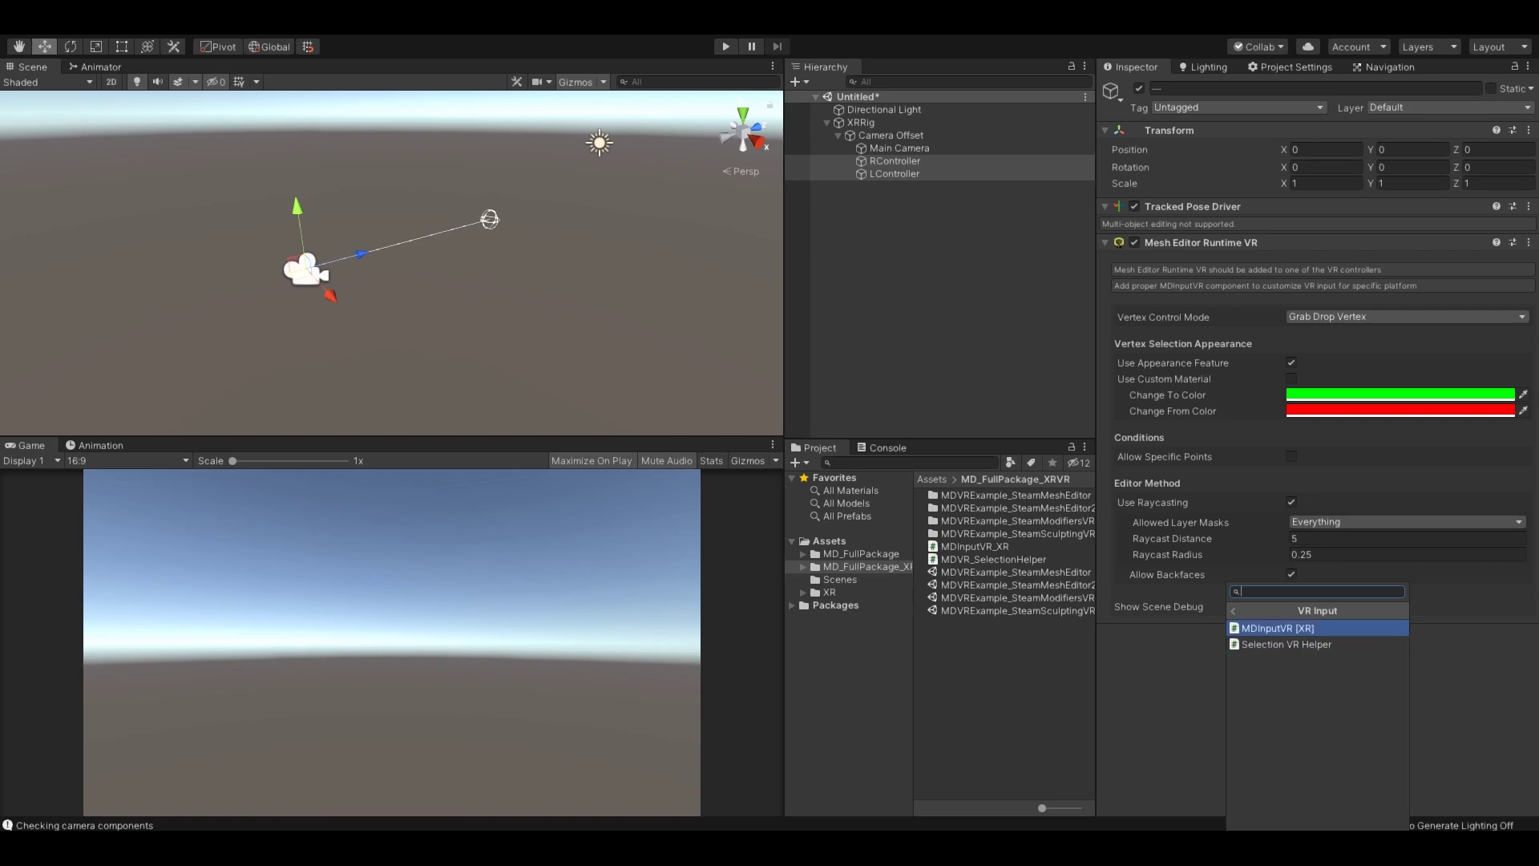
key(Return)
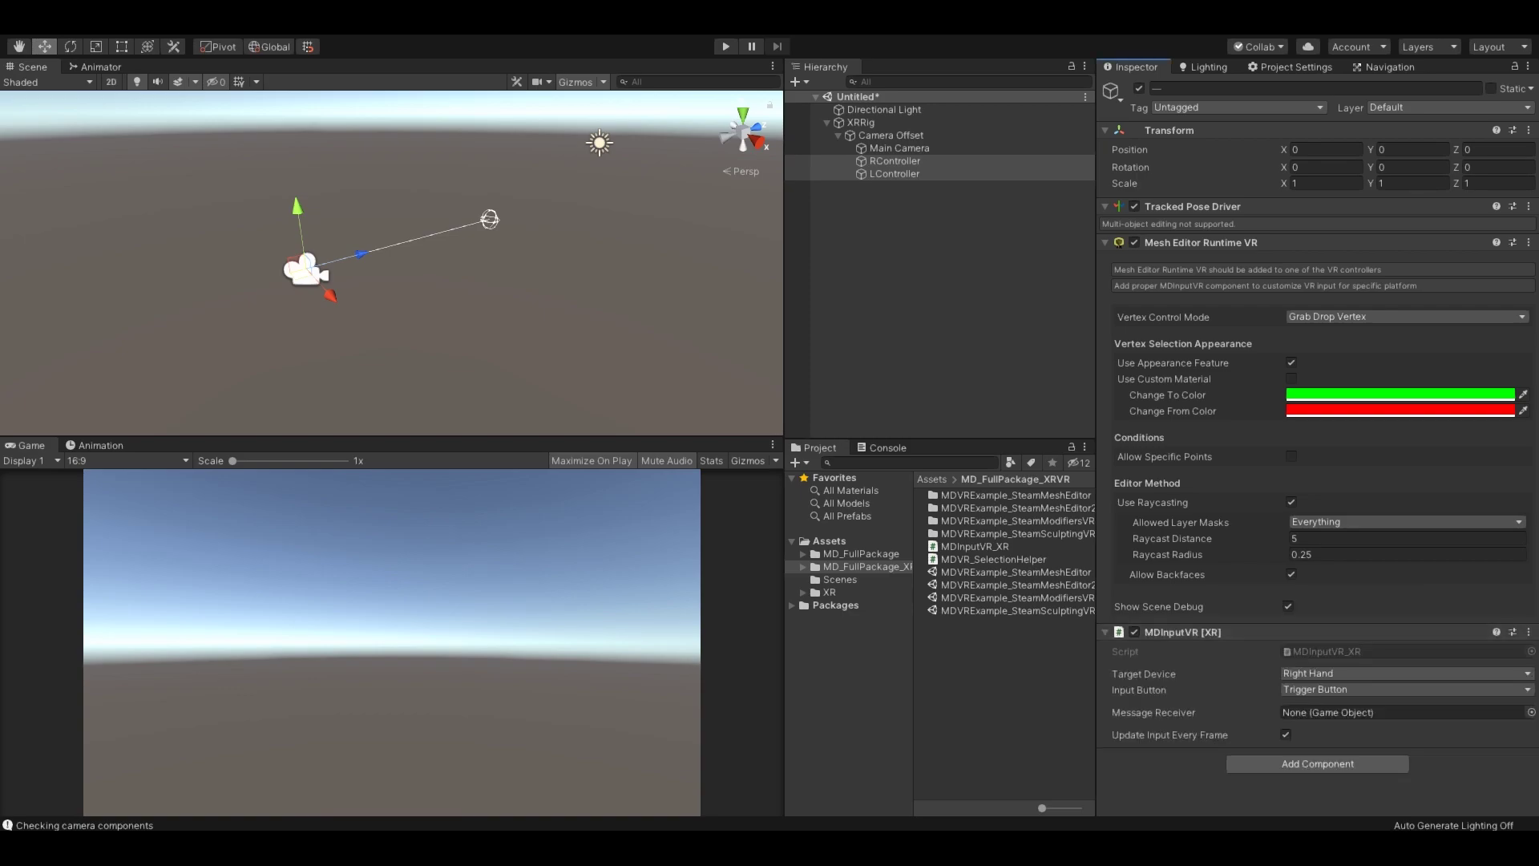
Step: Set the target device of LController's MDInputVR [XR] component to Left Hand
click(894, 174)
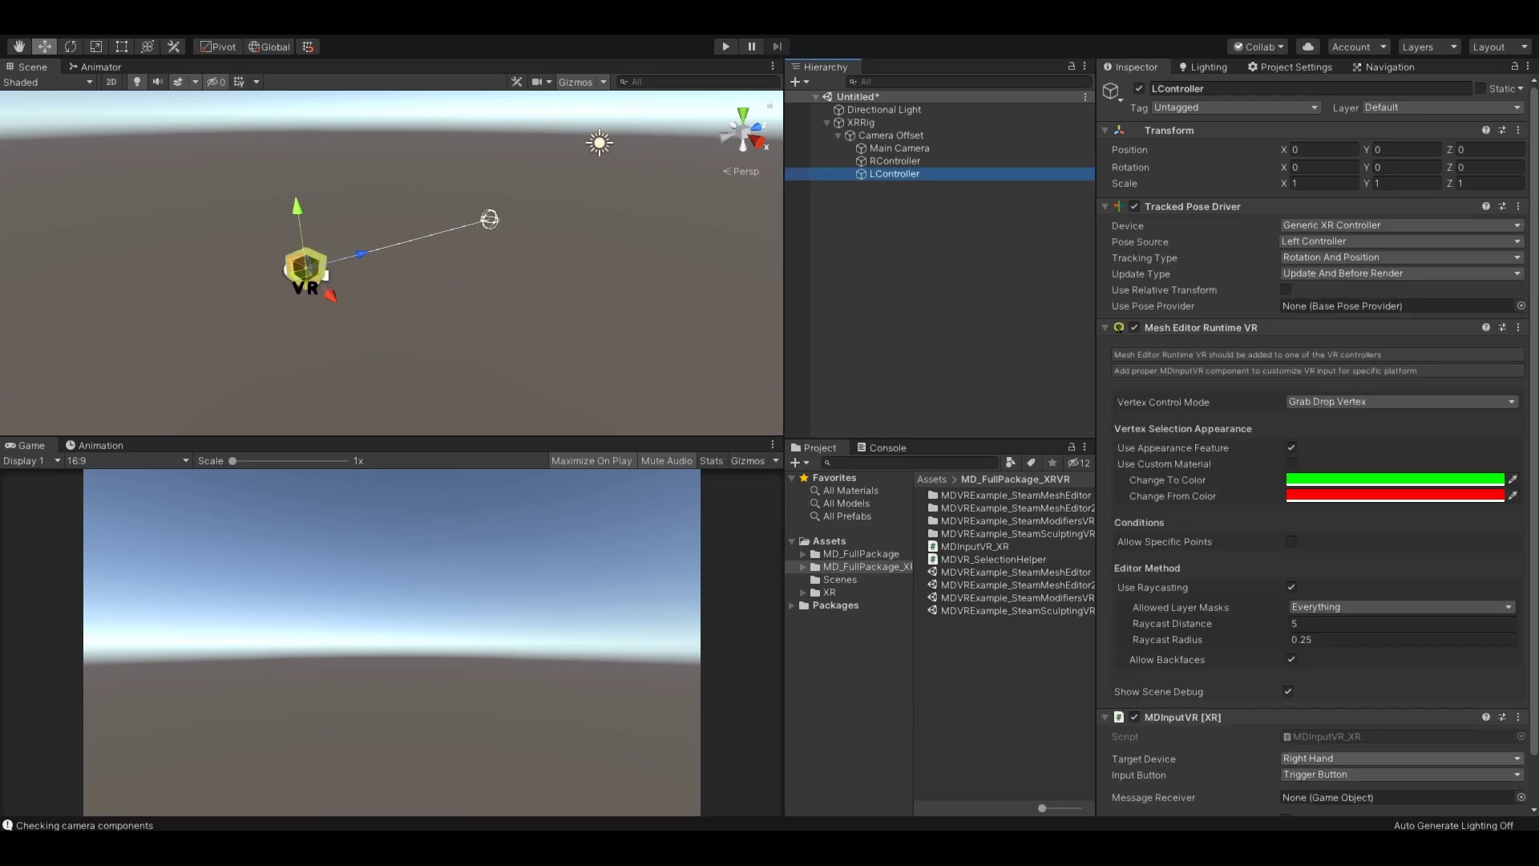
click(1399, 758)
click(1331, 683)
scroll(1331, 683, down, 1)
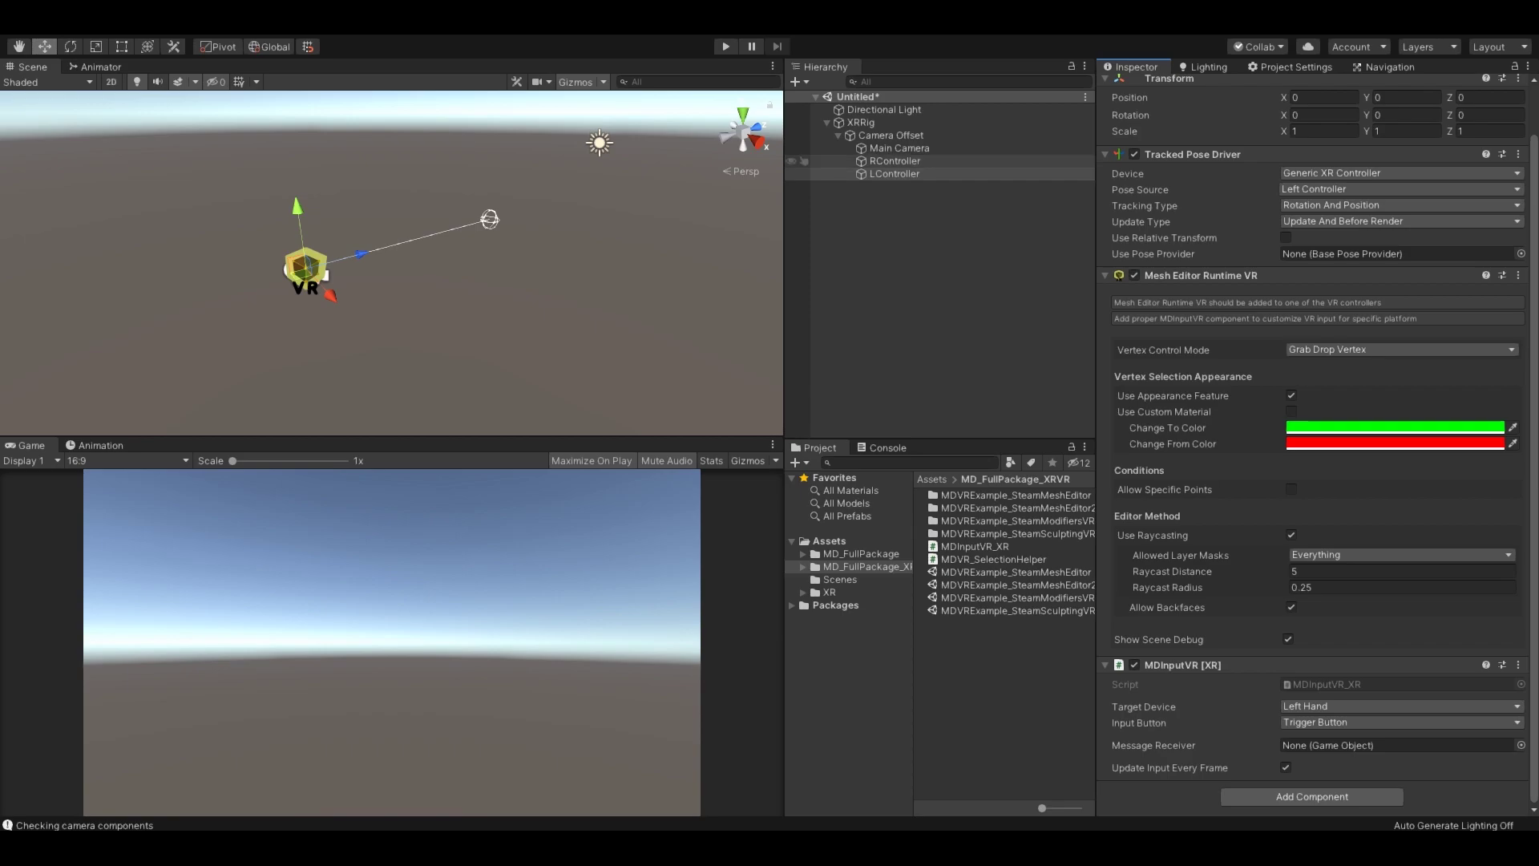
Step: Set both controllers' Mesh Editor Runtime VR raycast distance to 2.47 and raycast radius to 0.31
click(894, 161)
click(895, 174)
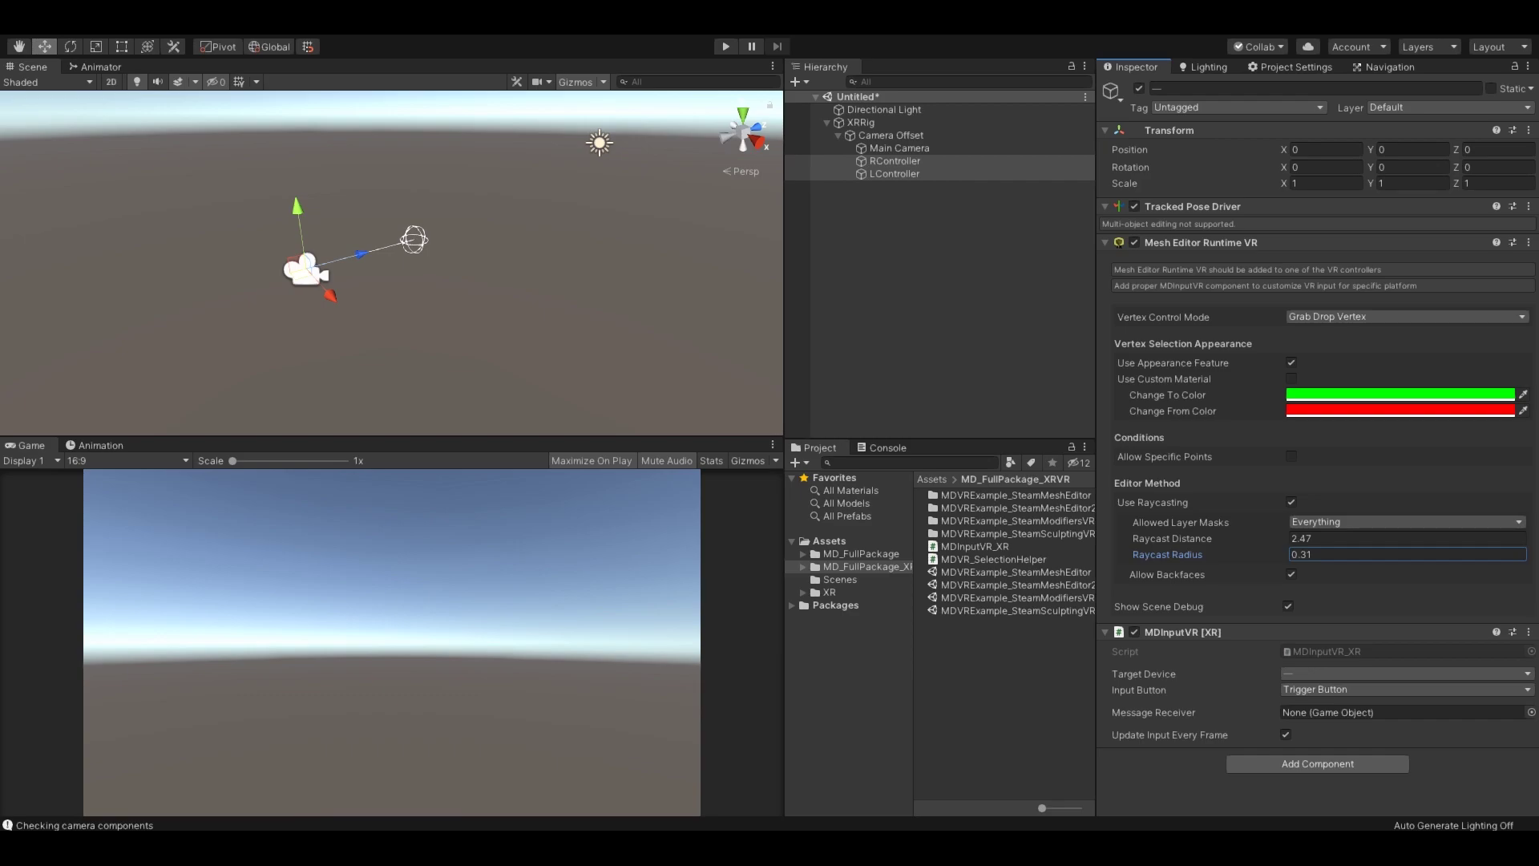
mouse_move(391, 273)
right_down()
mouse_move(379, 246)
mouse_move(379, 298)
right_up()
scroll(380, 246, up, 5)
click(379, 246)
key(s)
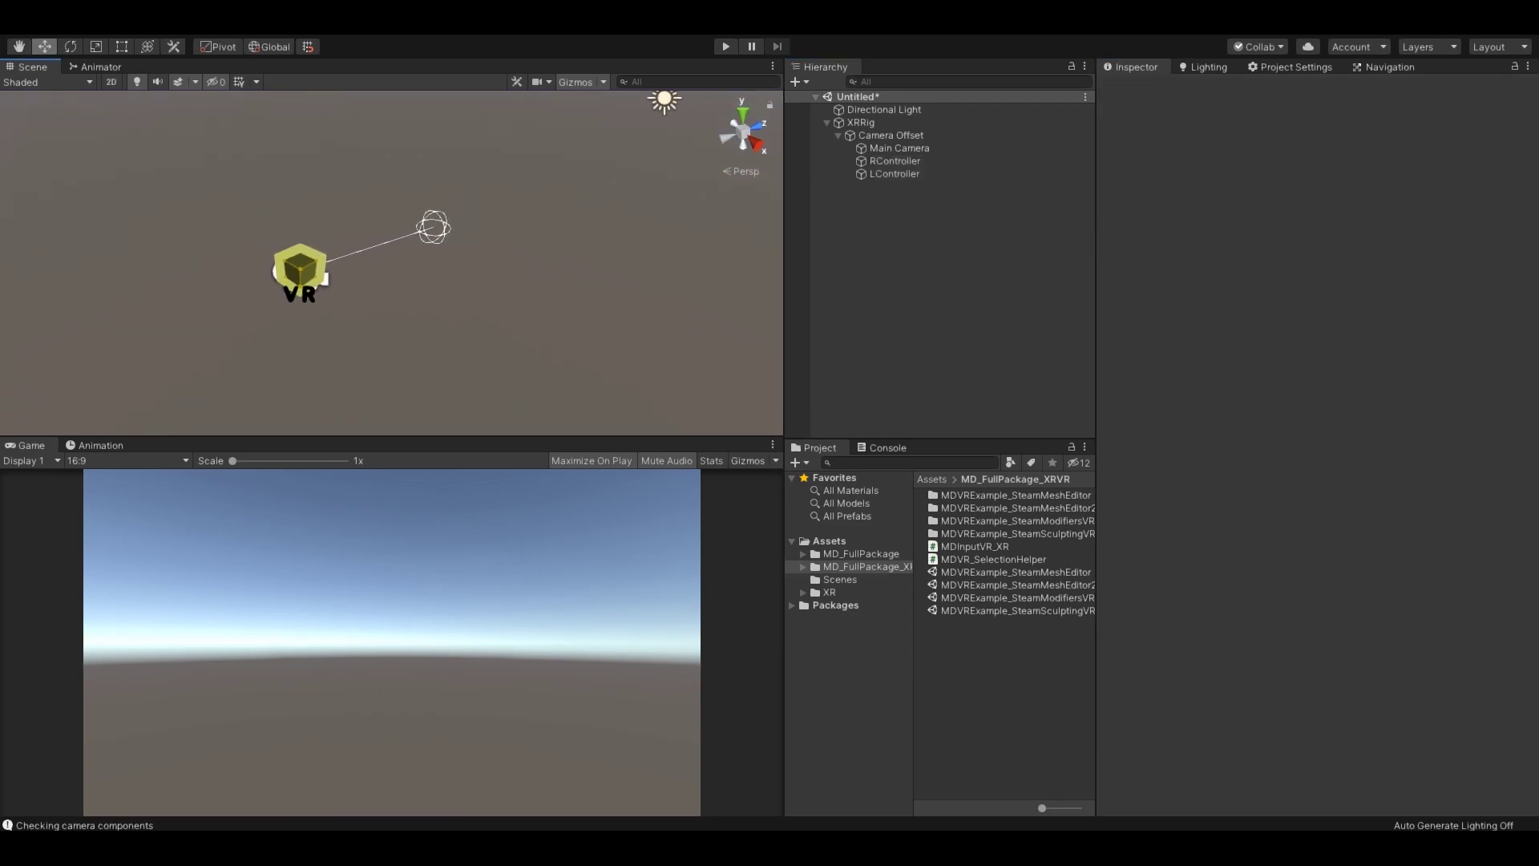
Step: Create a 3D cube in the scene and reset its transform to the origin
click(795, 81)
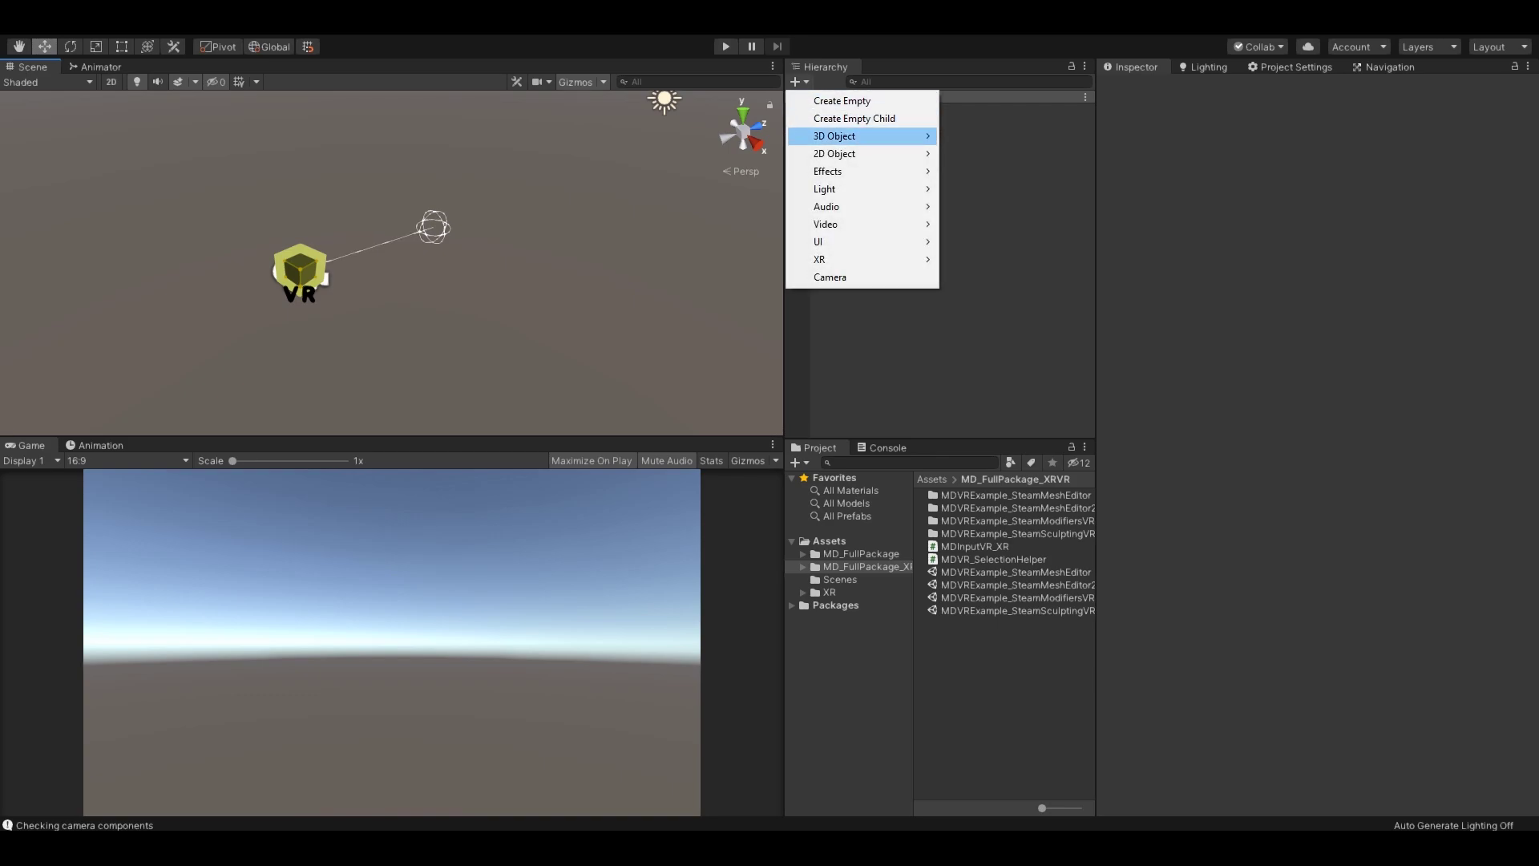
mouse_move(818, 137)
click(962, 134)
right_click(1169, 131)
click(1205, 144)
Step: Add the MD Package's Mesh Pro Editor component to the cube
click(1317, 535)
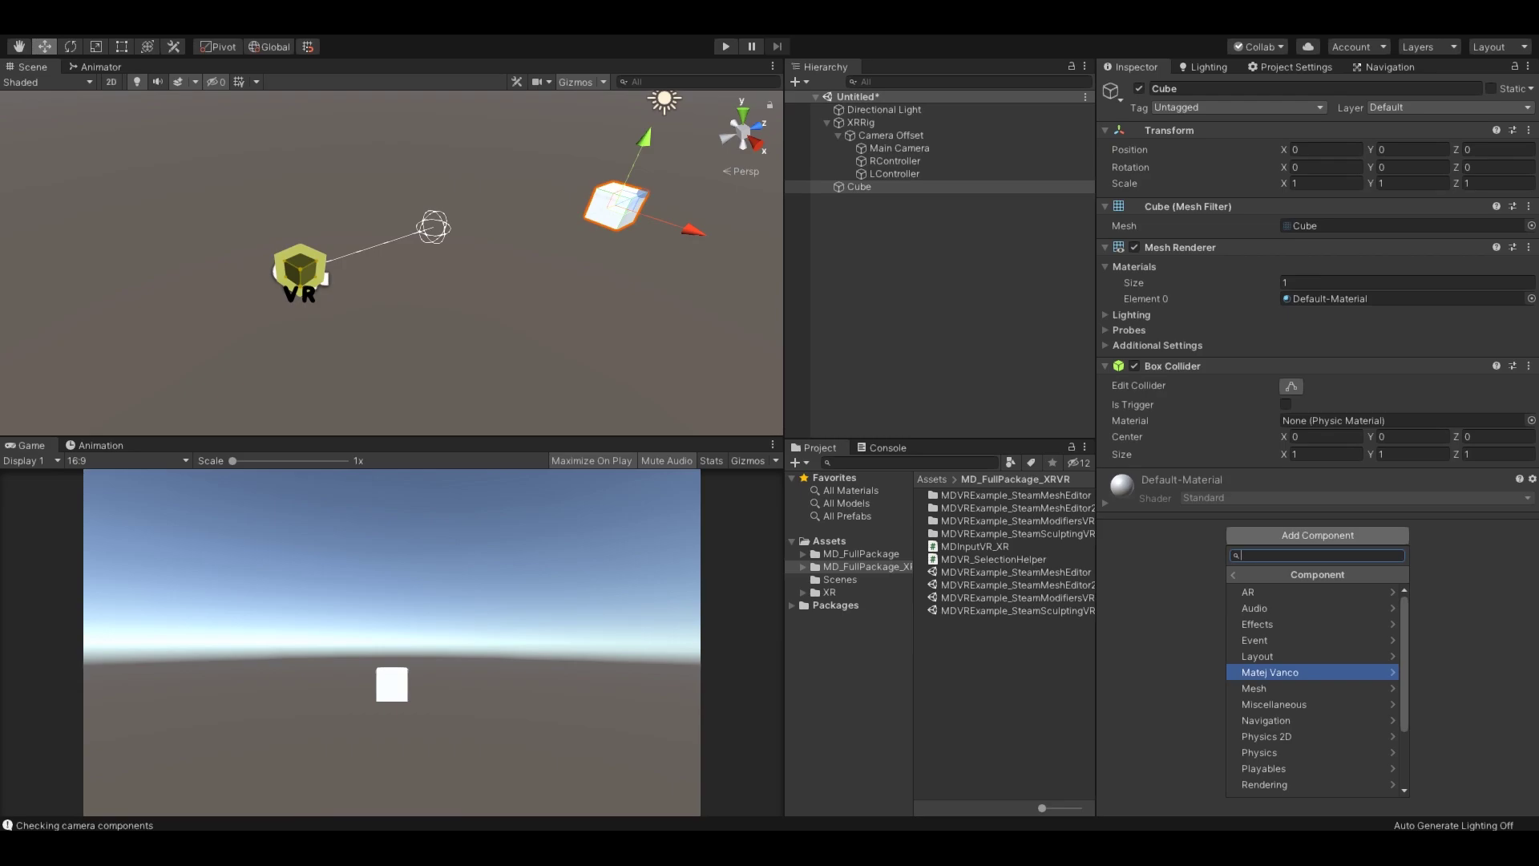
click(1282, 672)
click(1283, 591)
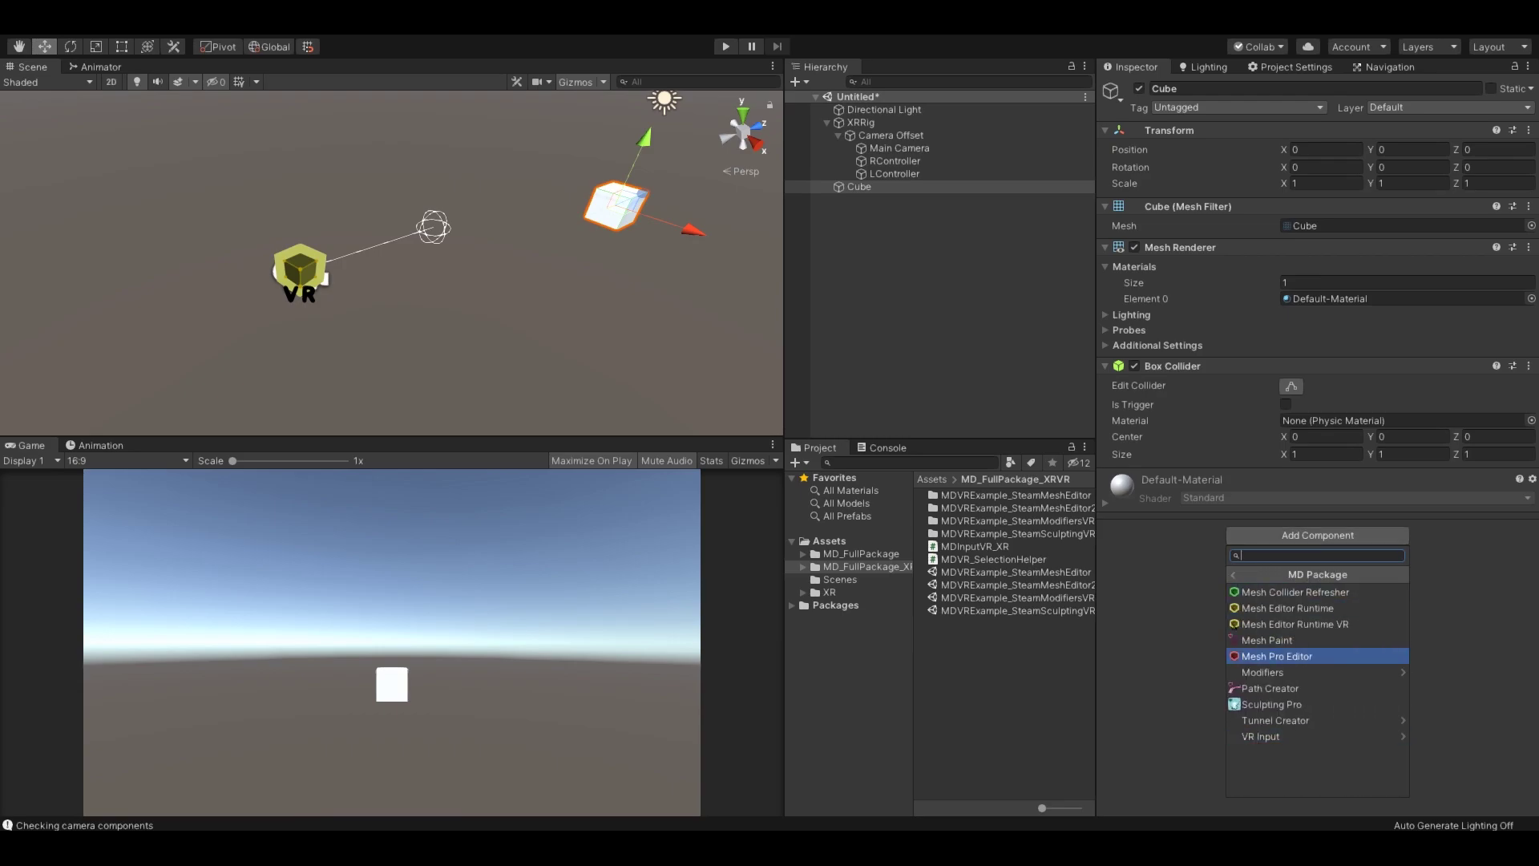
click(1277, 656)
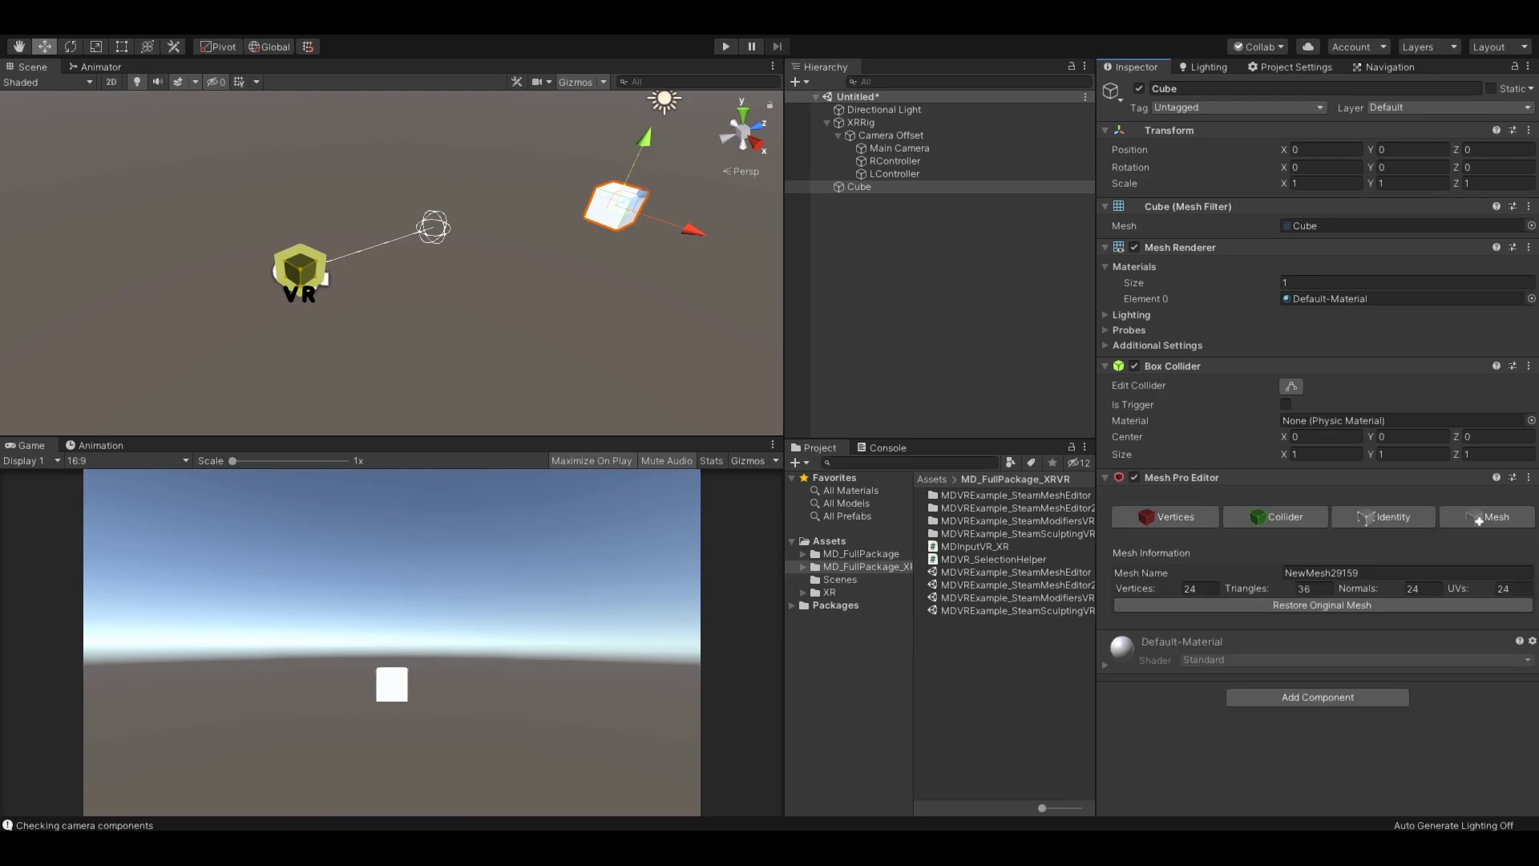
Step: Open the MD Package preferences, check the default options and Max Vertex Limit, and close the window
click(237, 27)
mouse_move(277, 132)
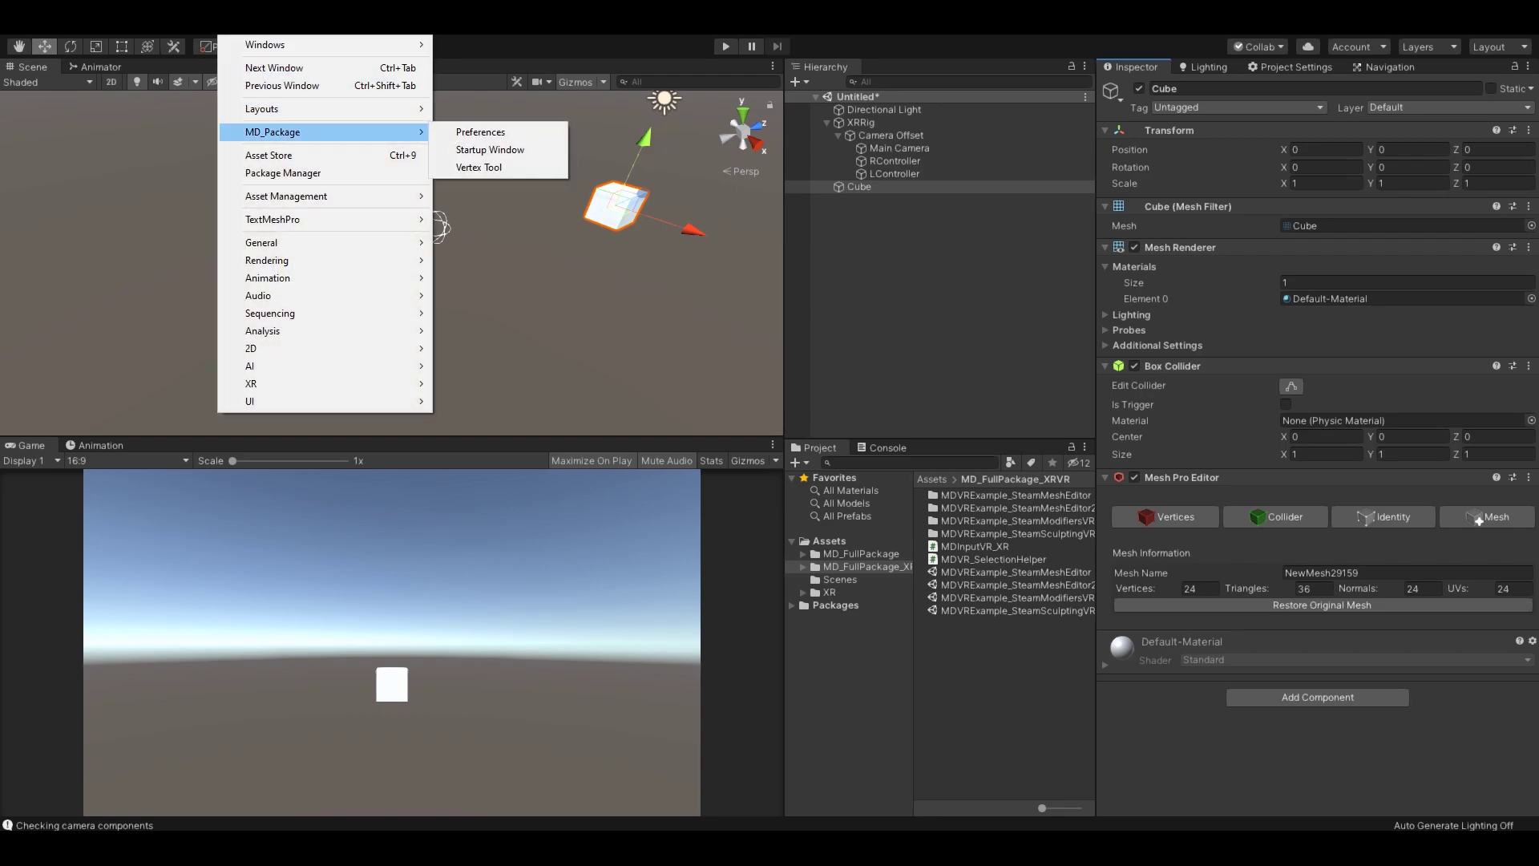
click(481, 131)
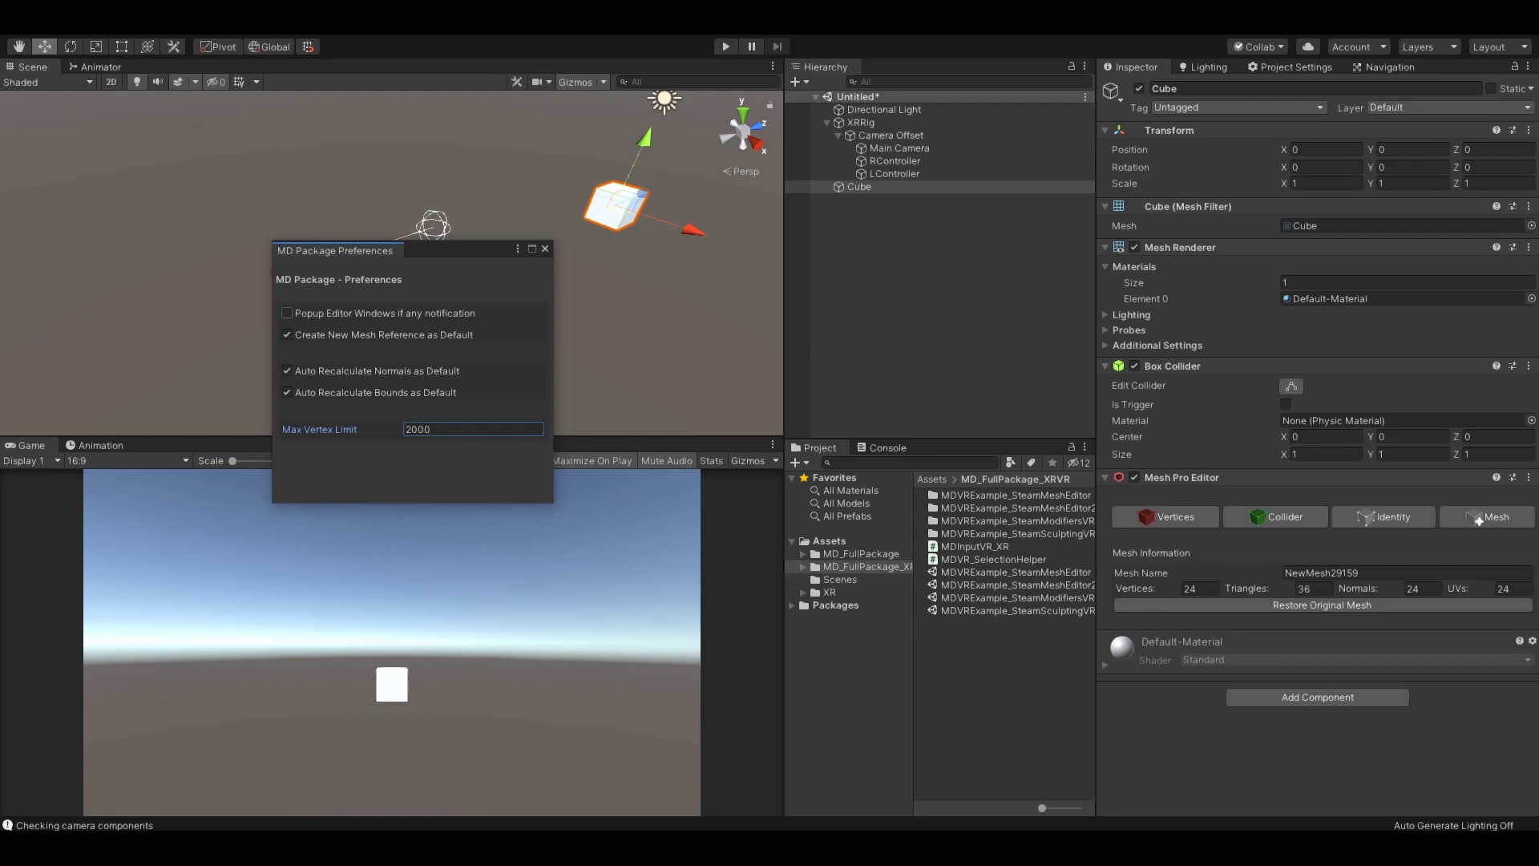
click(545, 248)
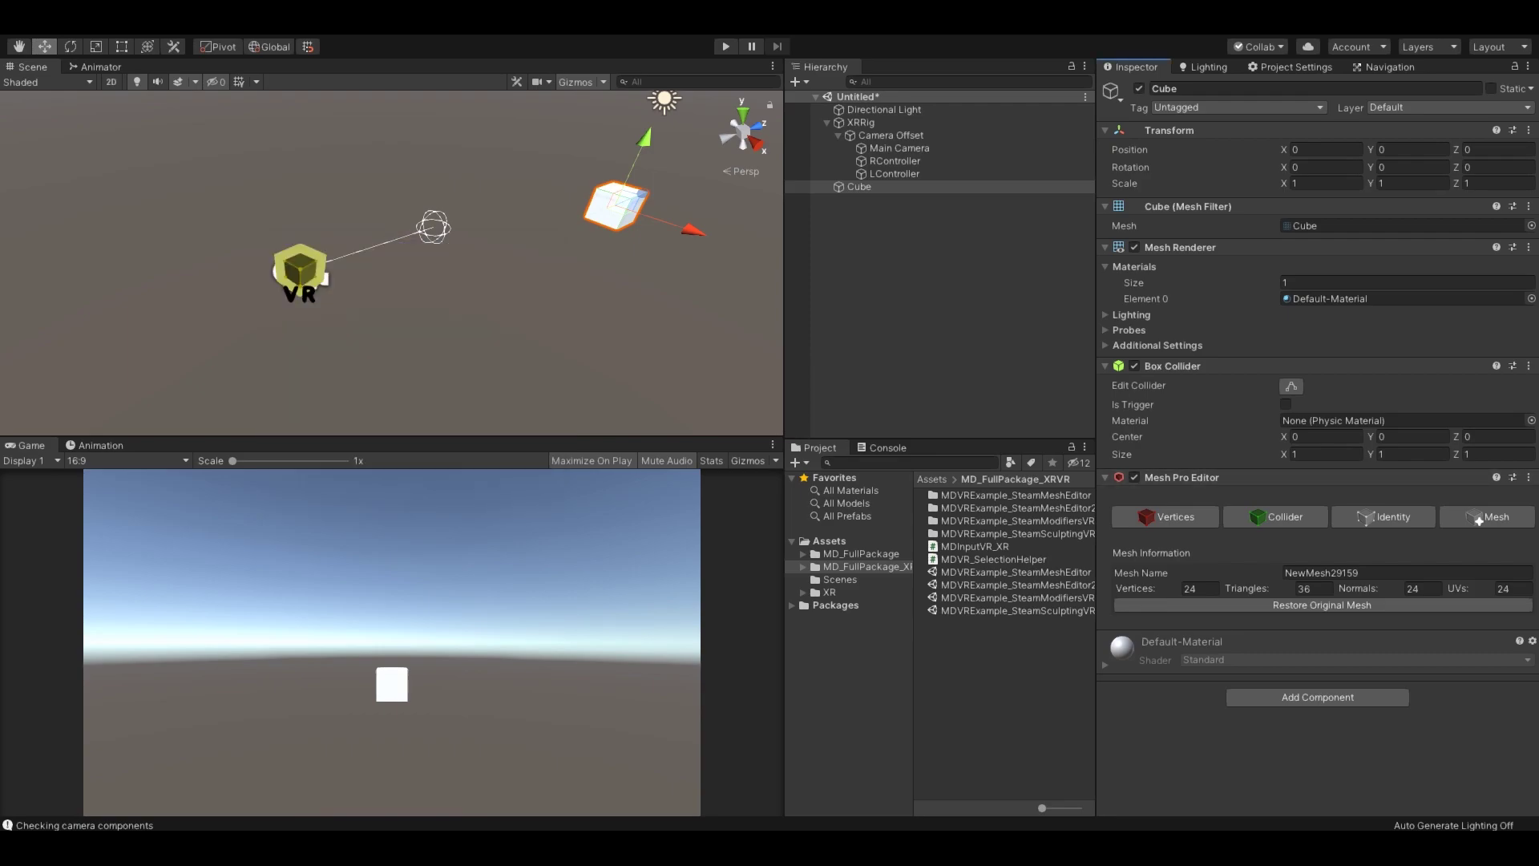
Step: Switch the cube's Mesh Pro Editor to vertices modification to generate its editable vertex points
click(1383, 516)
click(1317, 557)
click(815, 455)
click(880, 457)
click(1165, 405)
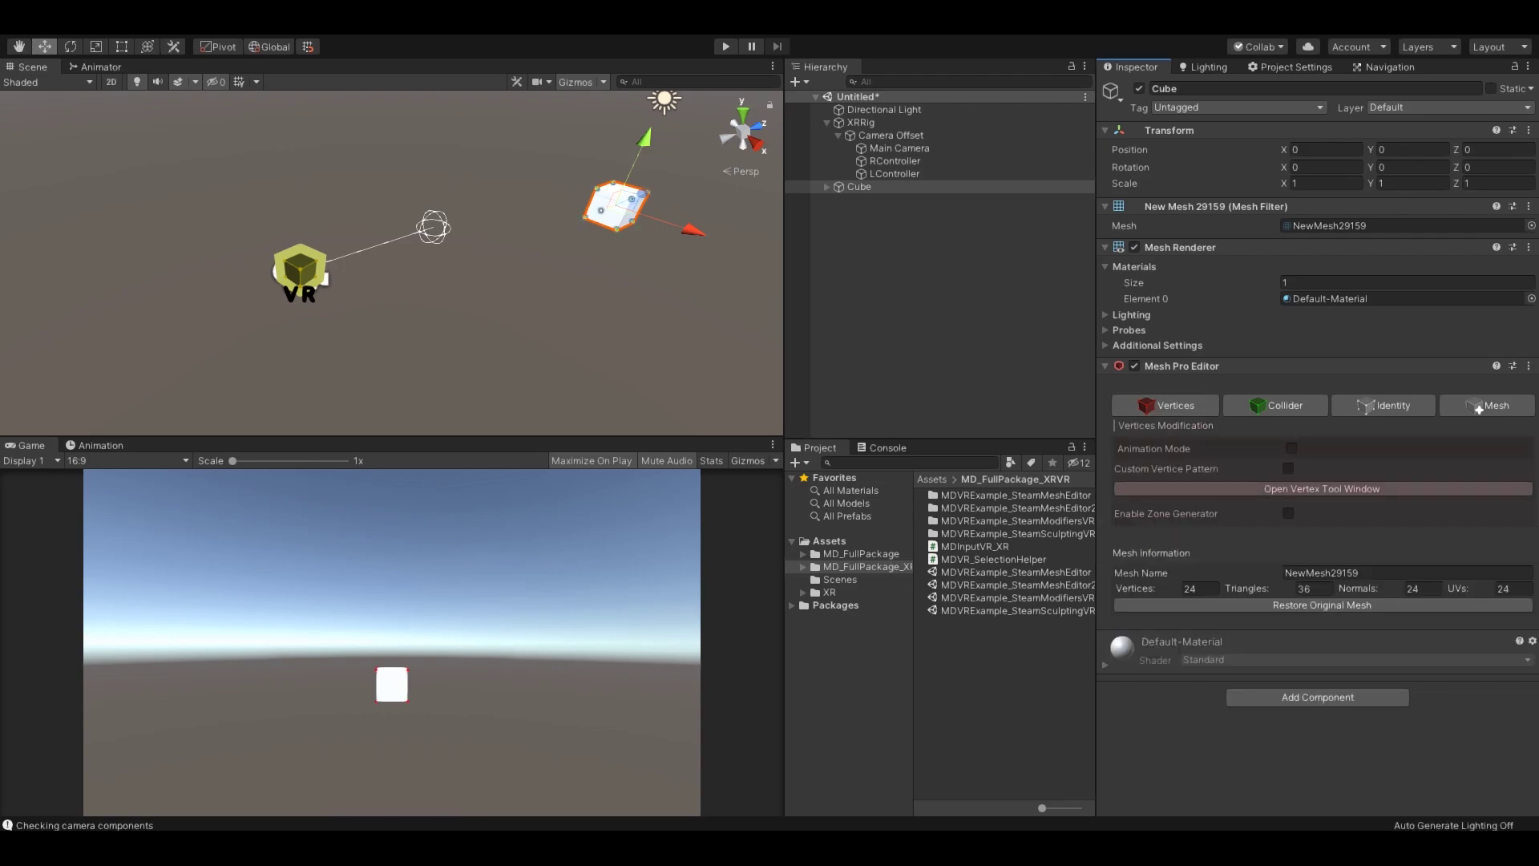
Step: Enable Animation Mode for the cube's vertices and move the cube to Y 1.71, Z -7.33, close to the controllers
click(1290, 449)
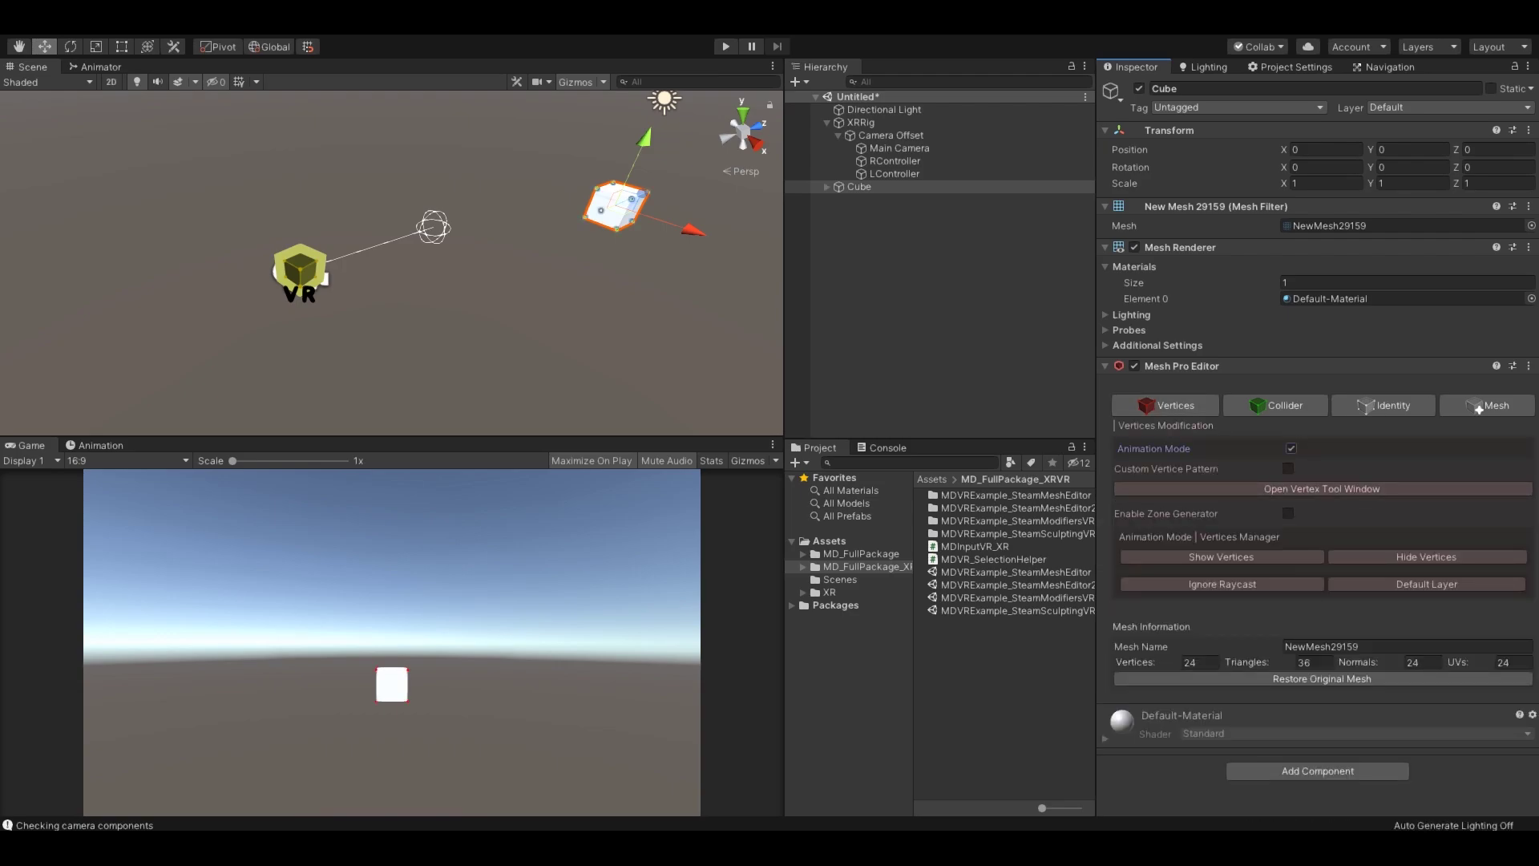
alt+drag(481, 305, 309, 244)
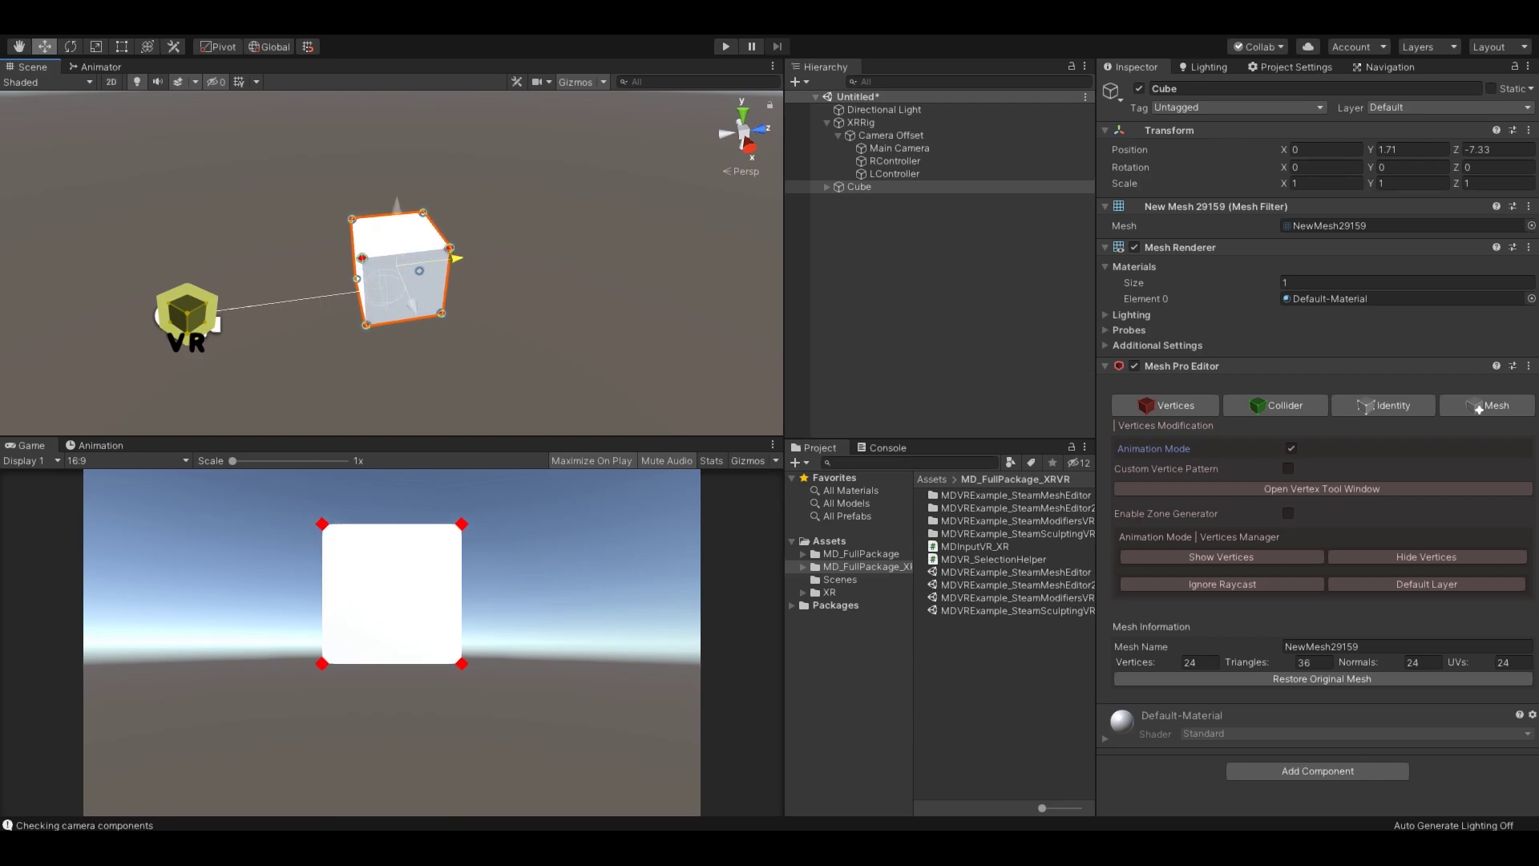
click(938, 305)
Step: Check the component settings of both controllers and run the scene to test VR vertex editing on the cube
click(895, 161)
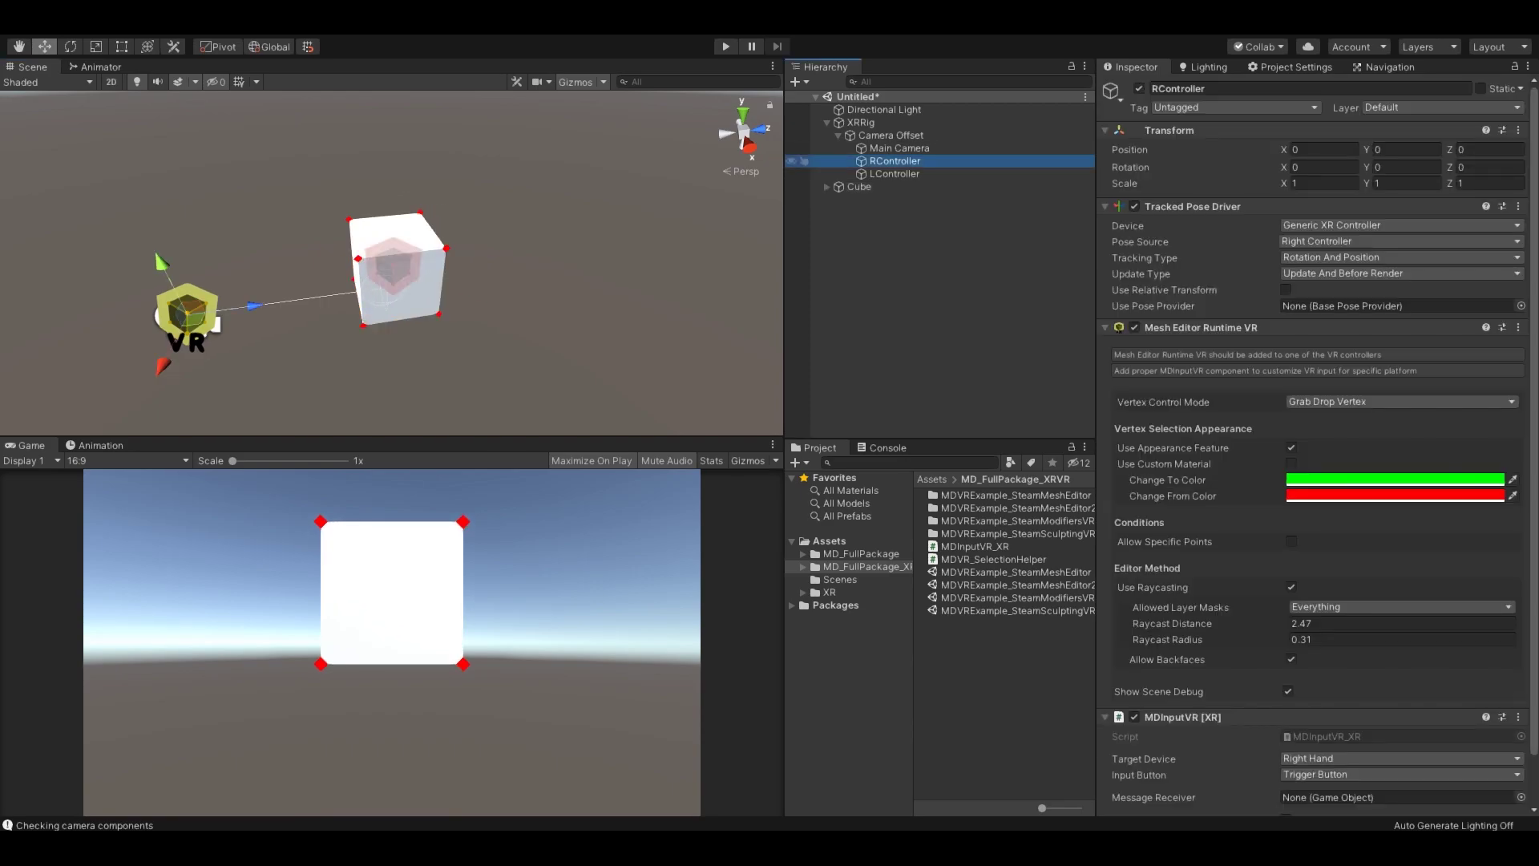
click(895, 174)
click(894, 162)
click(827, 123)
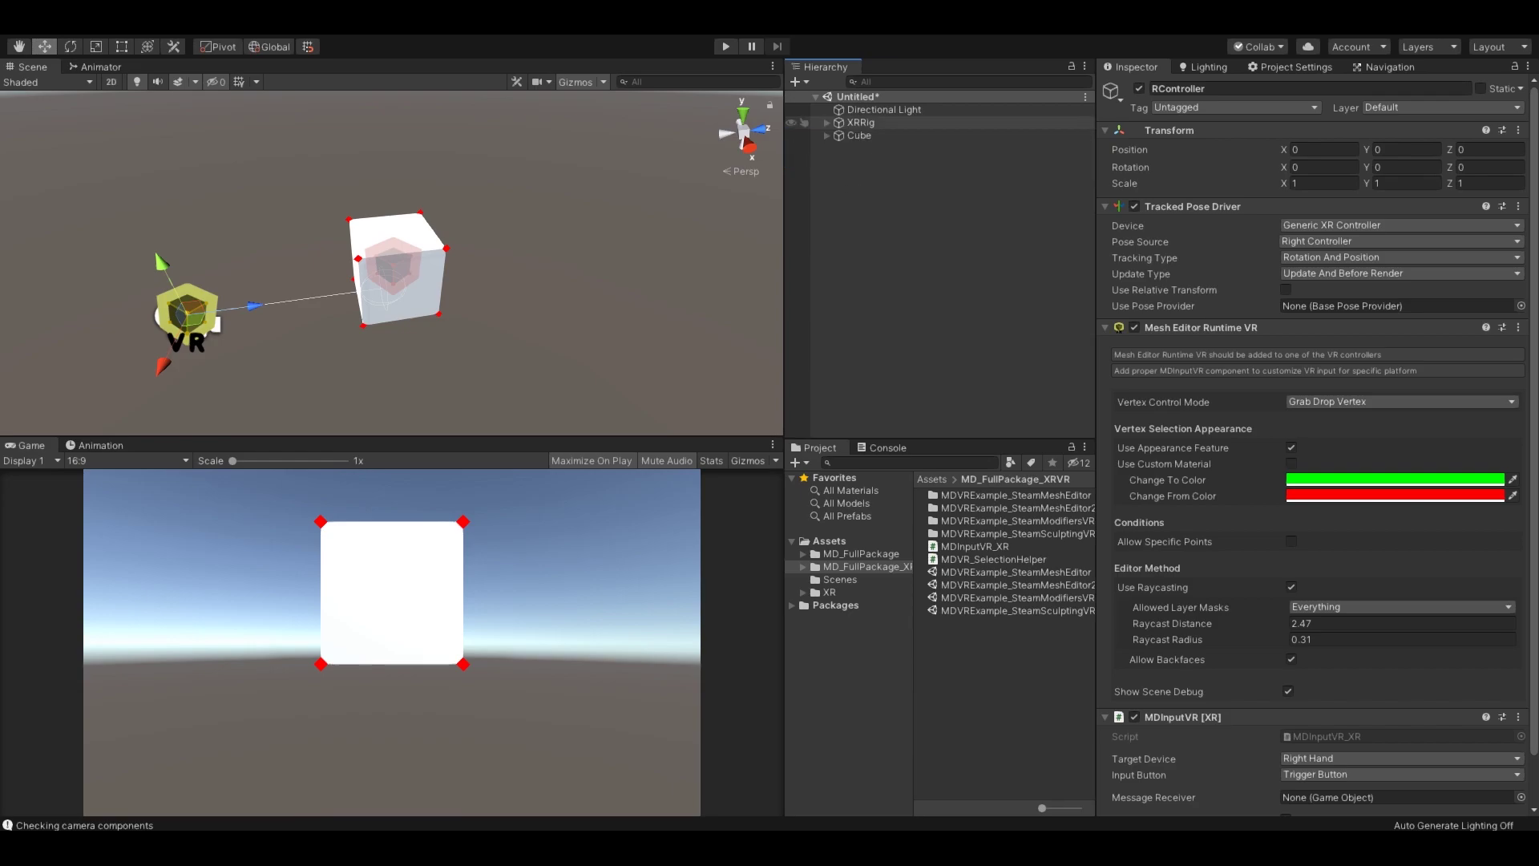
click(861, 123)
click(922, 281)
key(ctrl+p)
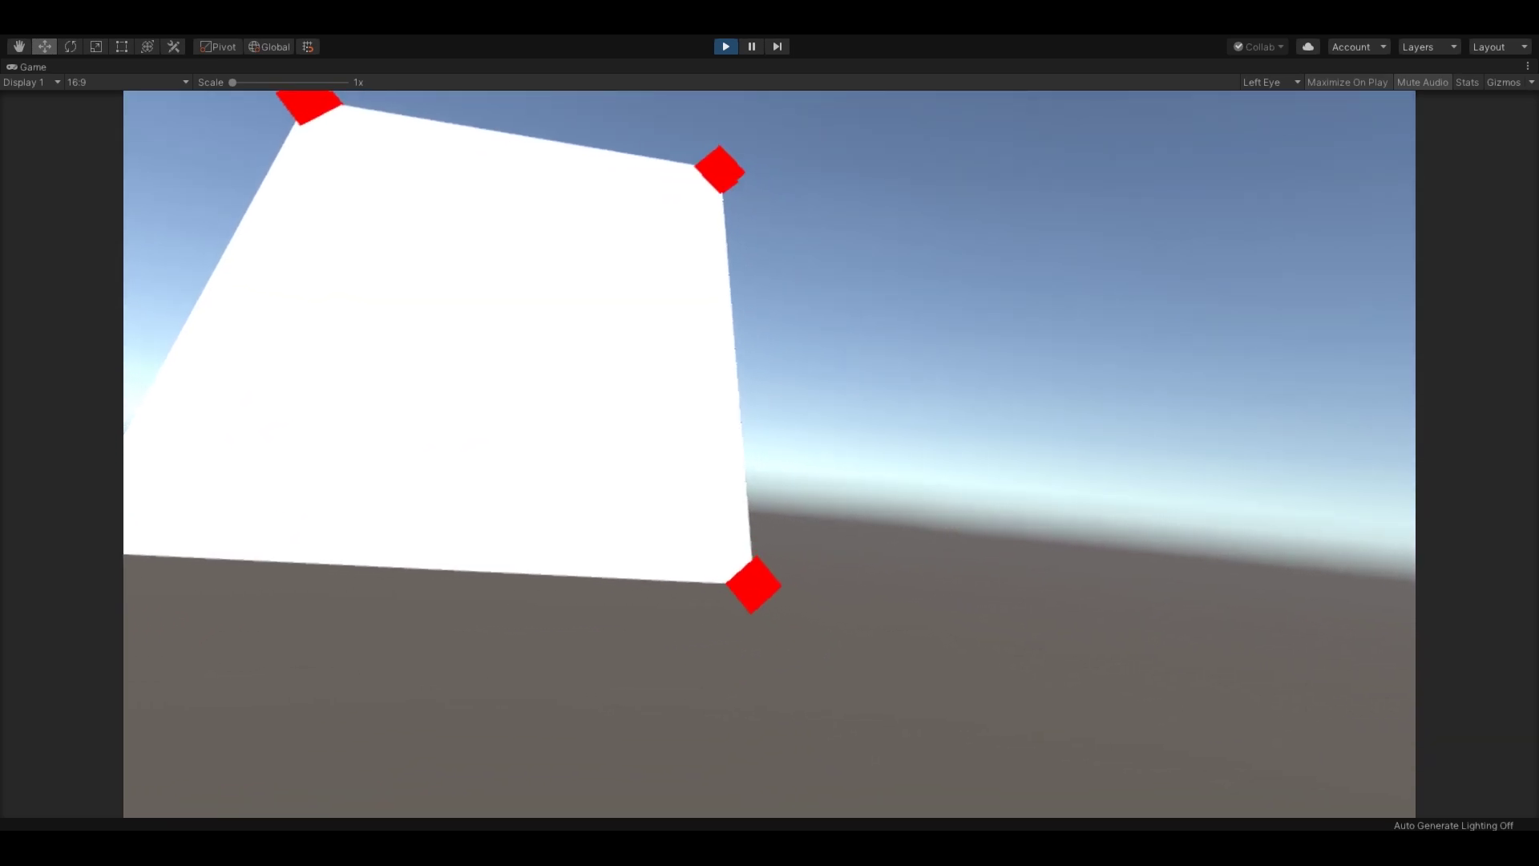
Step: Bring back the full editor layout during play and inspect RController under the XR rig
key(shift+space)
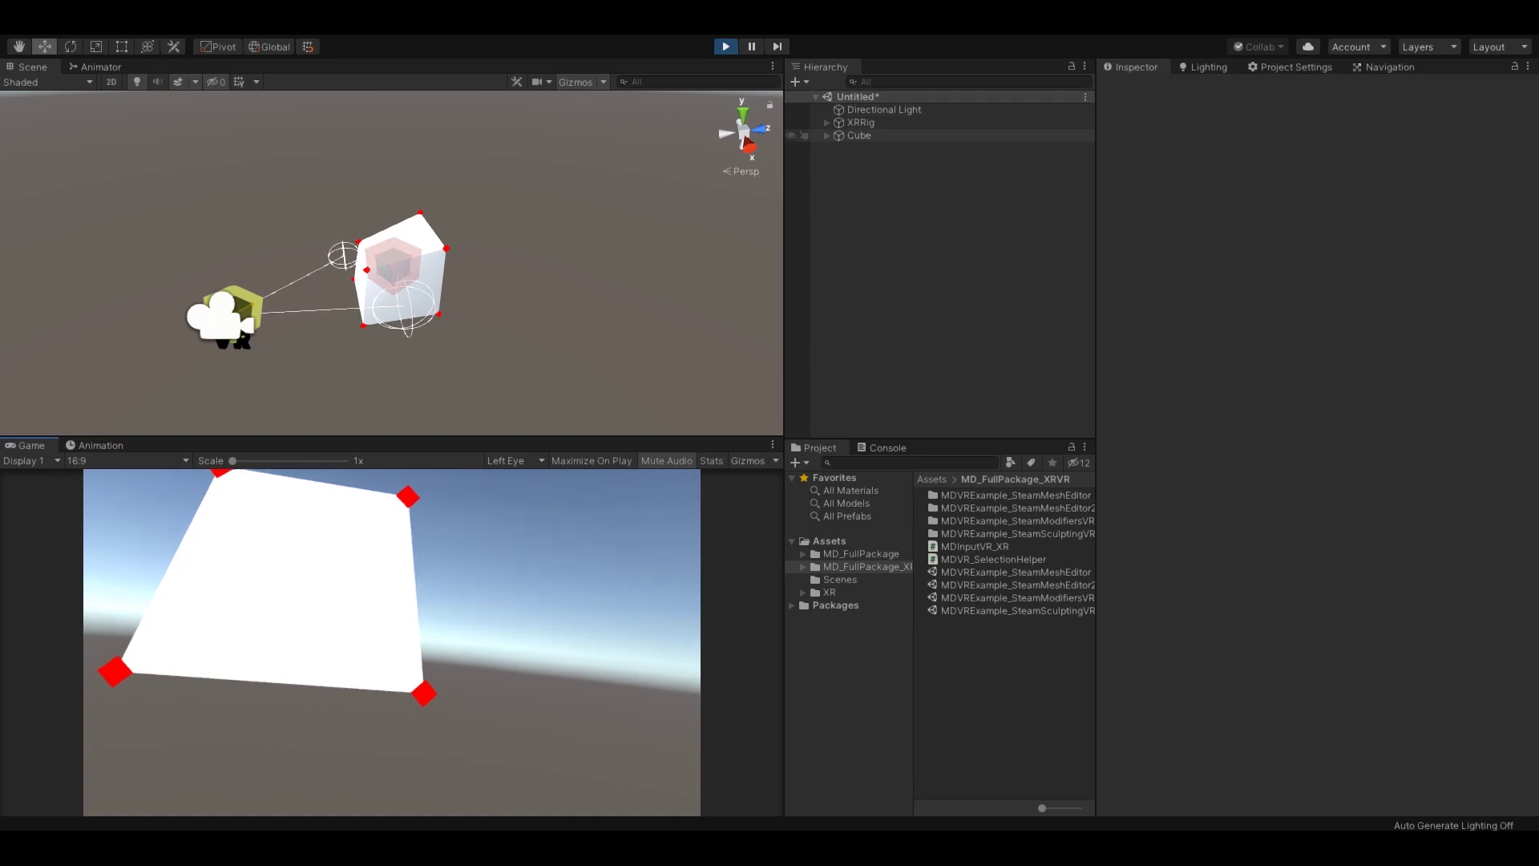
click(827, 123)
click(895, 161)
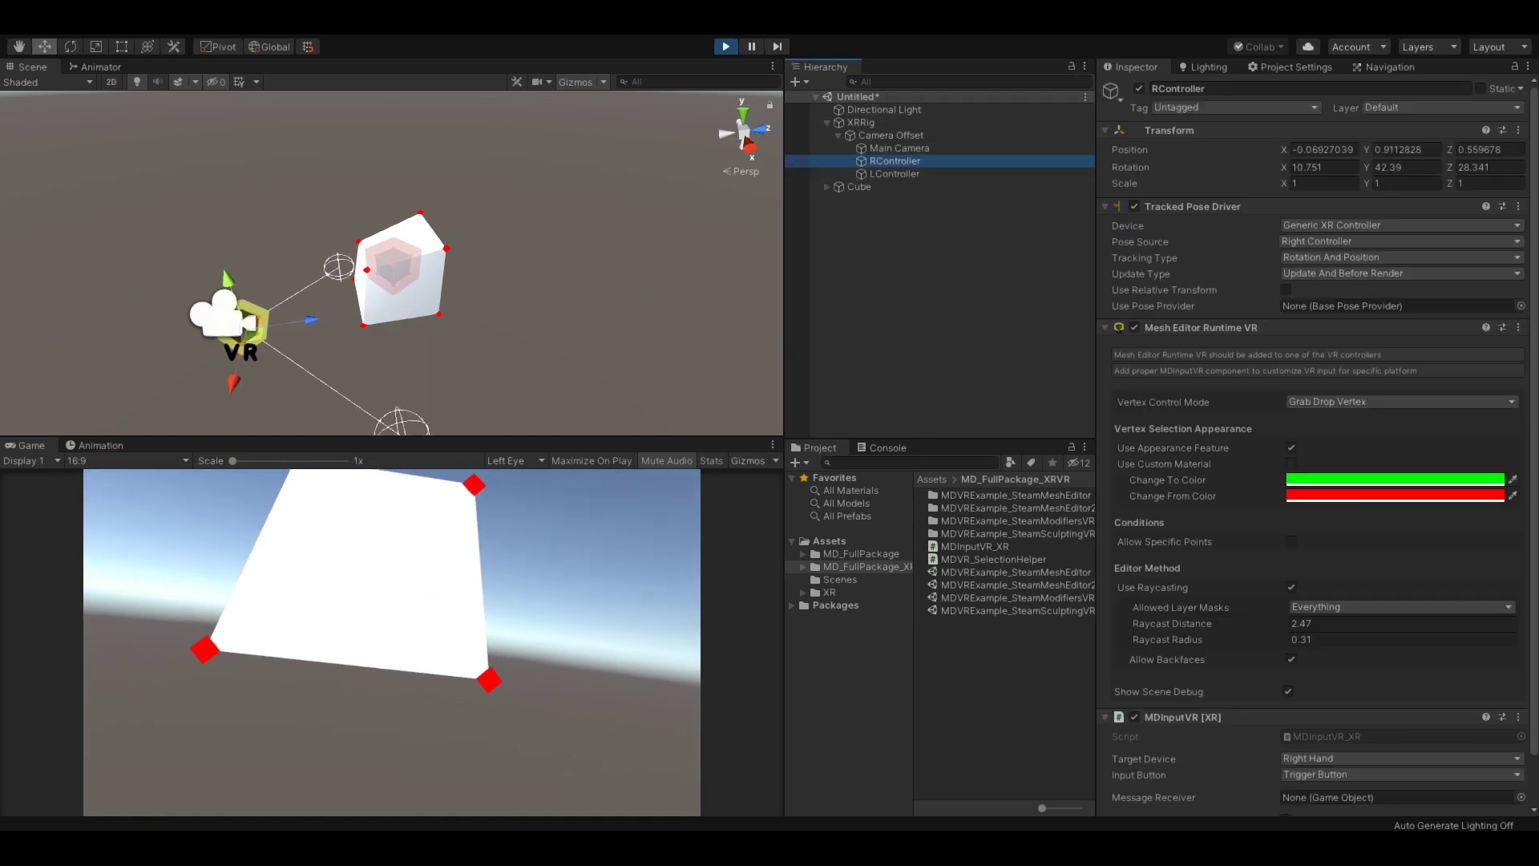
click(906, 265)
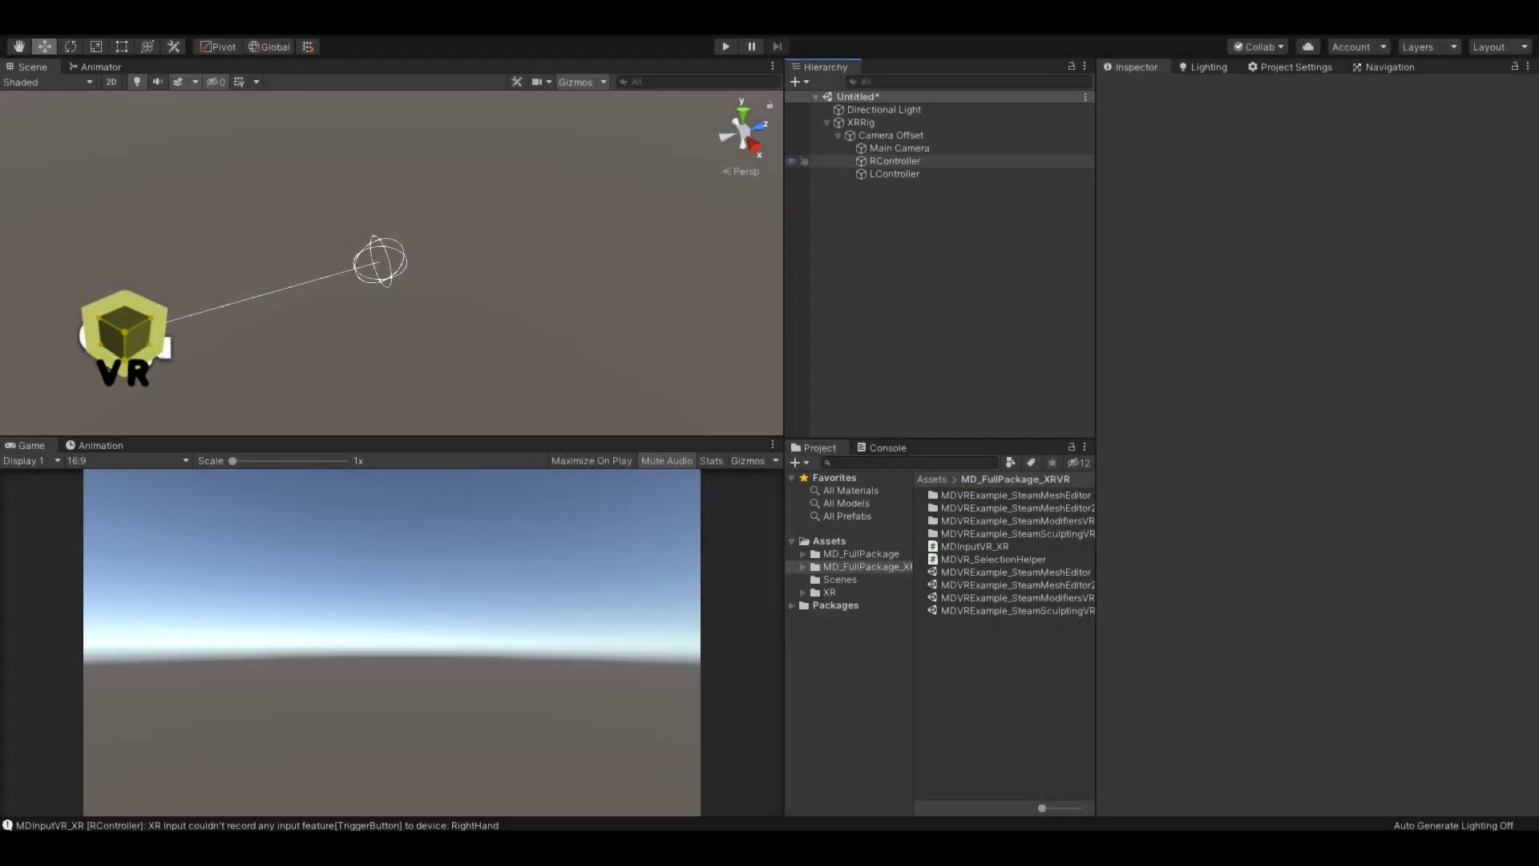
Step: Remove the Mesh Editor Runtime VR component from LController and RController
click(895, 173)
right_click(1188, 328)
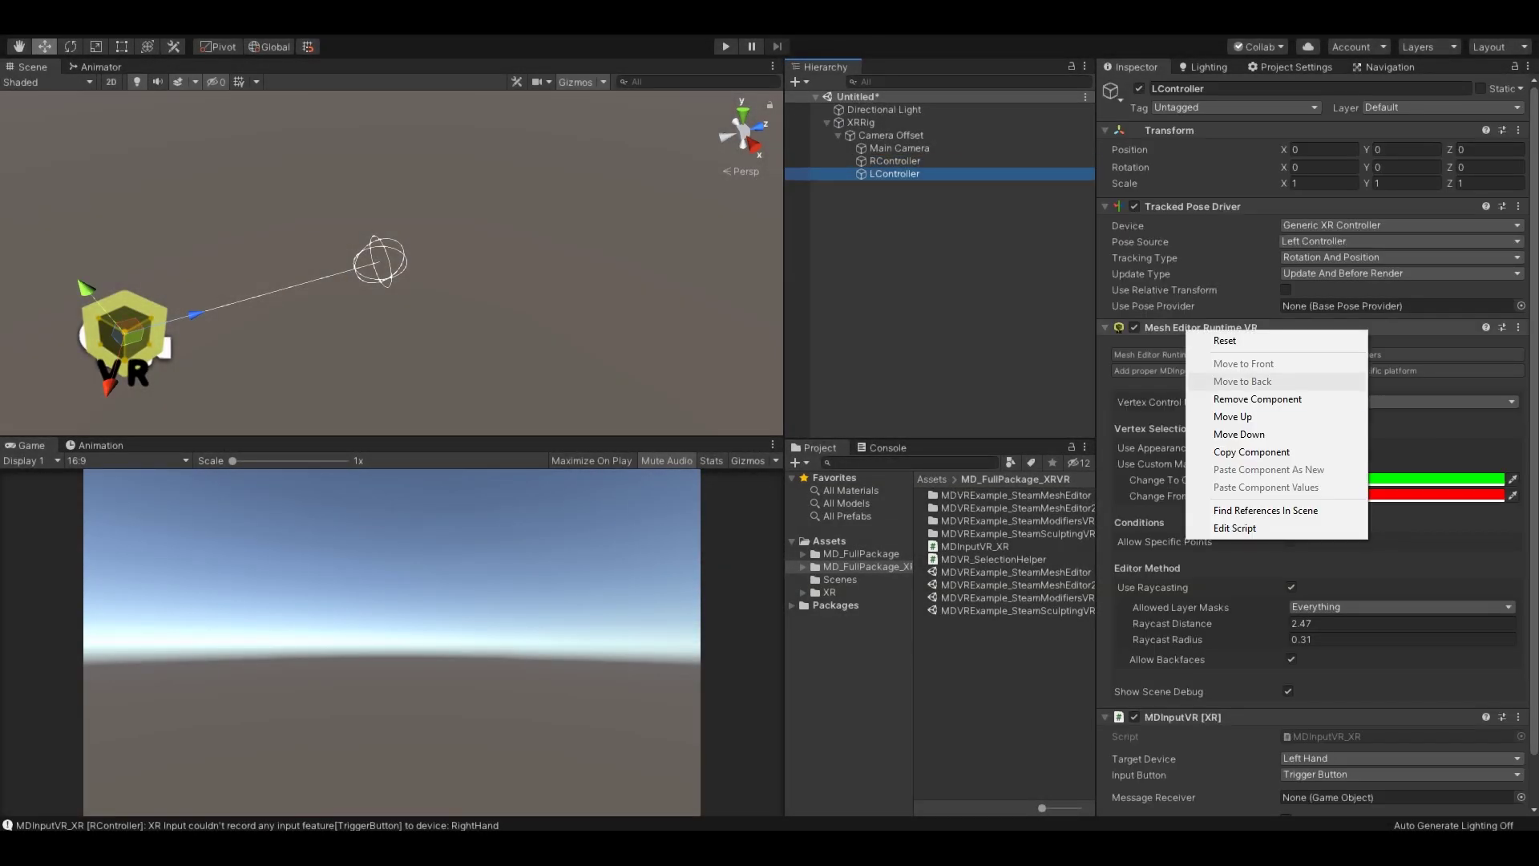
click(1258, 393)
click(894, 161)
right_click(1209, 330)
click(1278, 400)
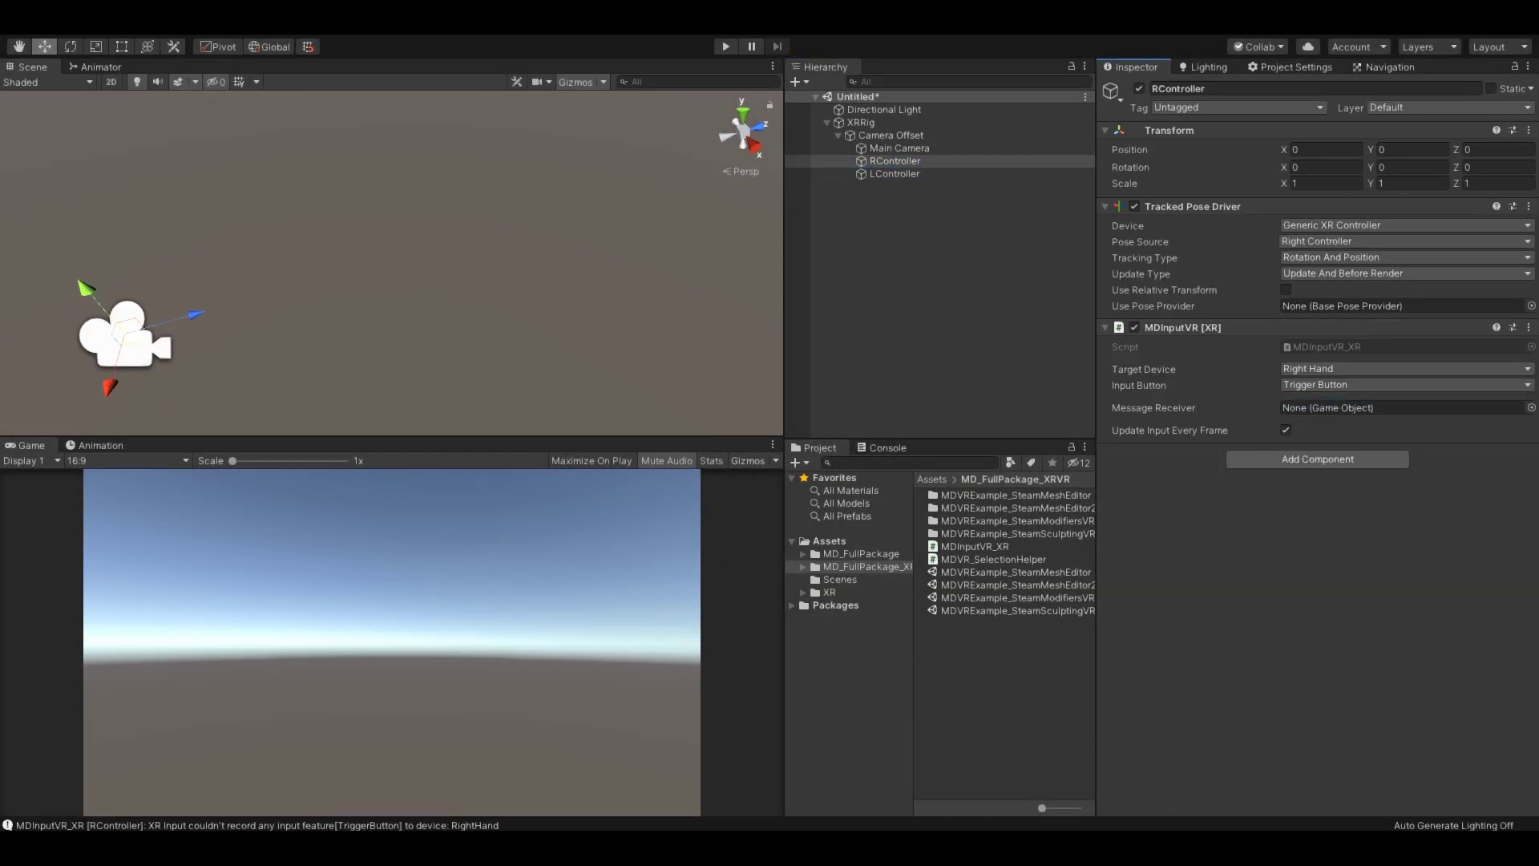
Step: Add the Mesh Paint component to RController, set its target platform to VR and apply the VR Ready preset
click(1317, 460)
click(1270, 595)
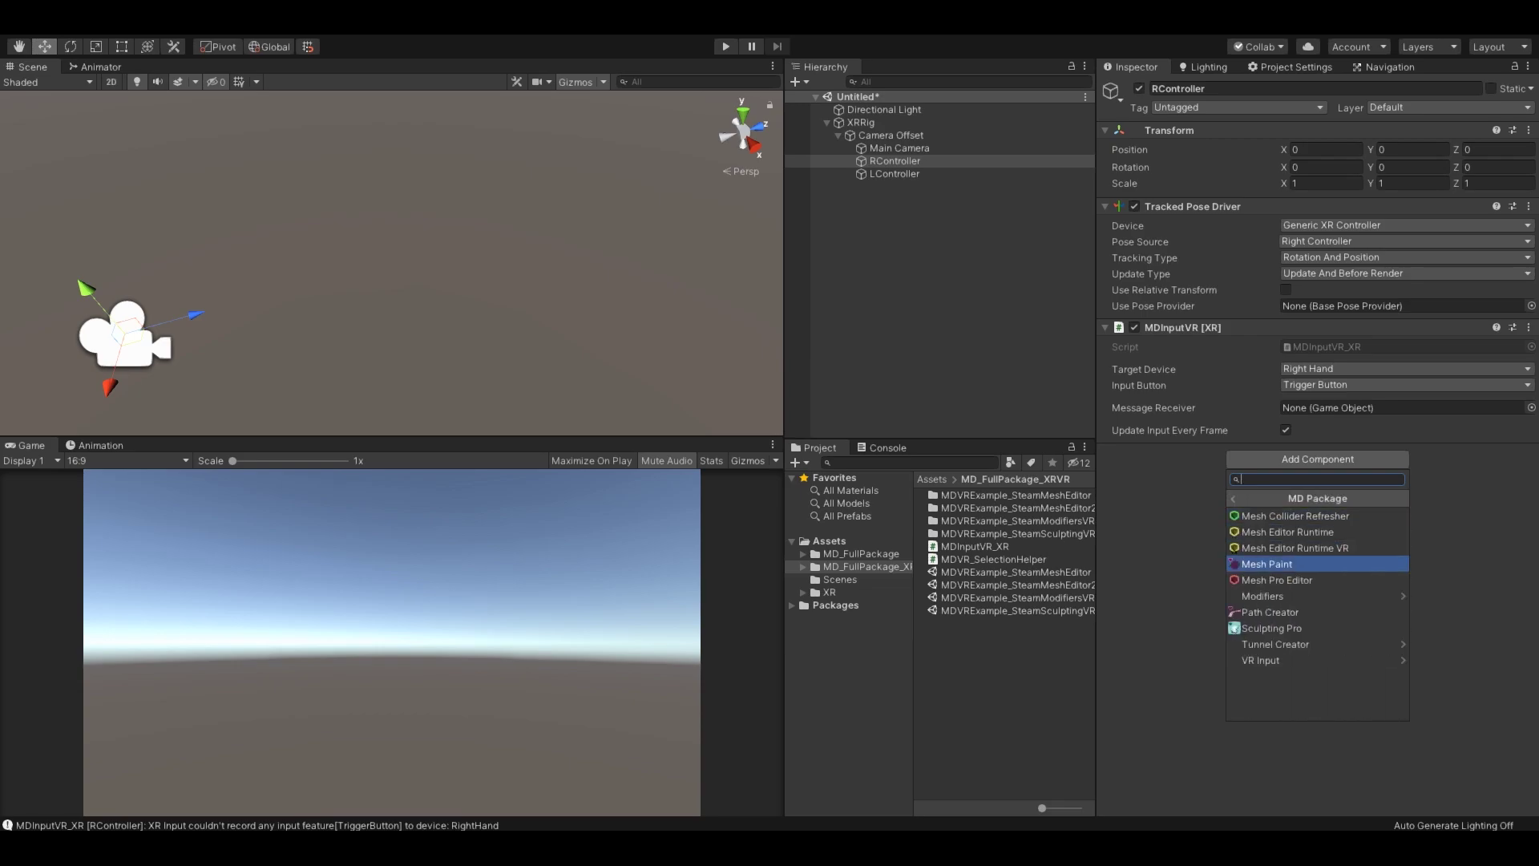
click(1283, 564)
scroll(1314, 441, down, 5)
click(1401, 285)
click(1315, 321)
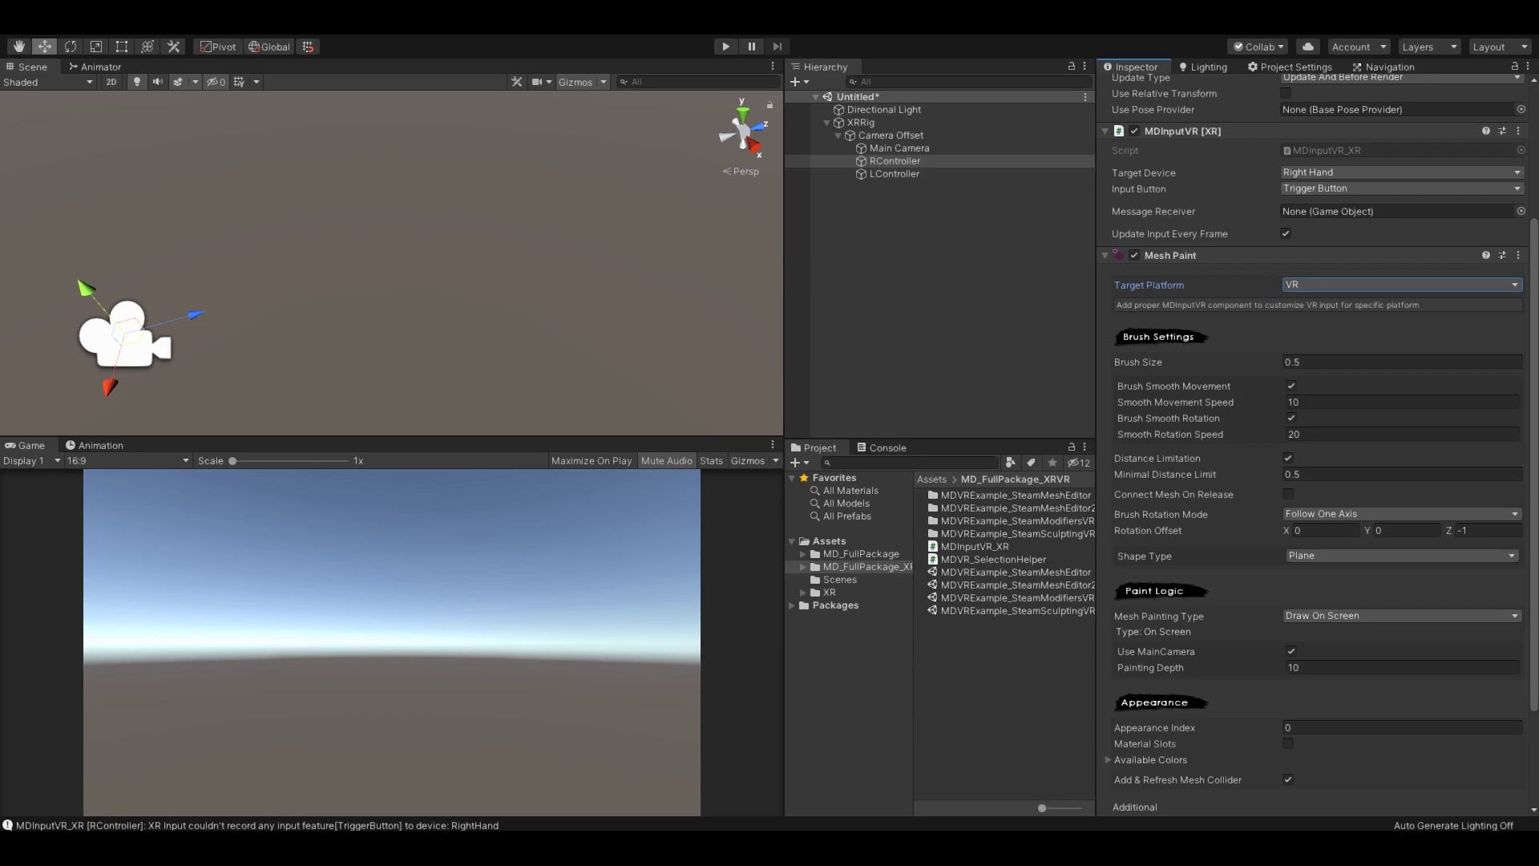
scroll(1315, 321, down, 4)
click(1317, 767)
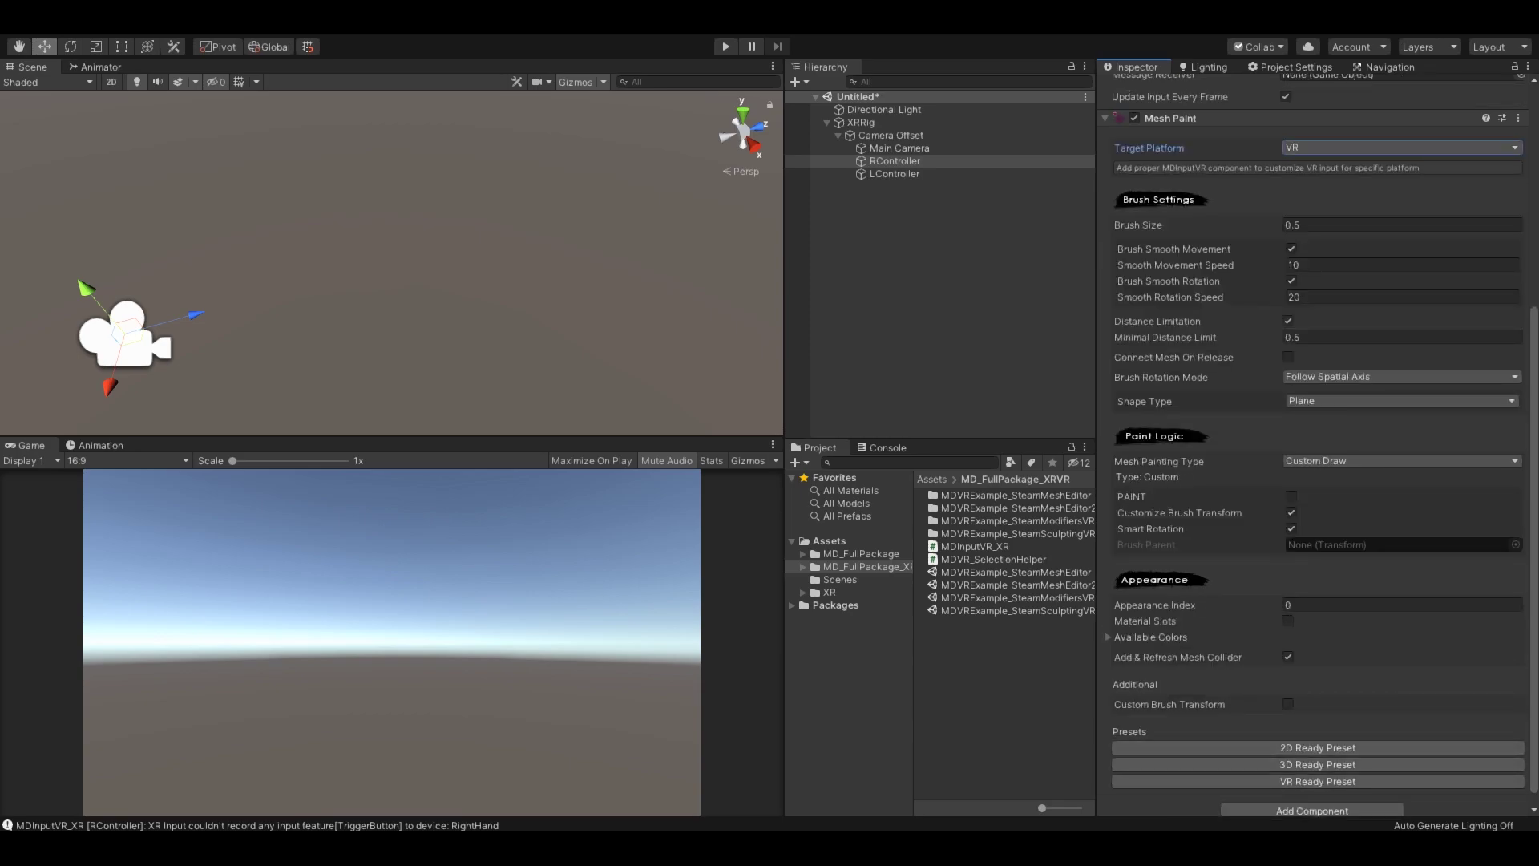
scroll(1315, 441, up, 8)
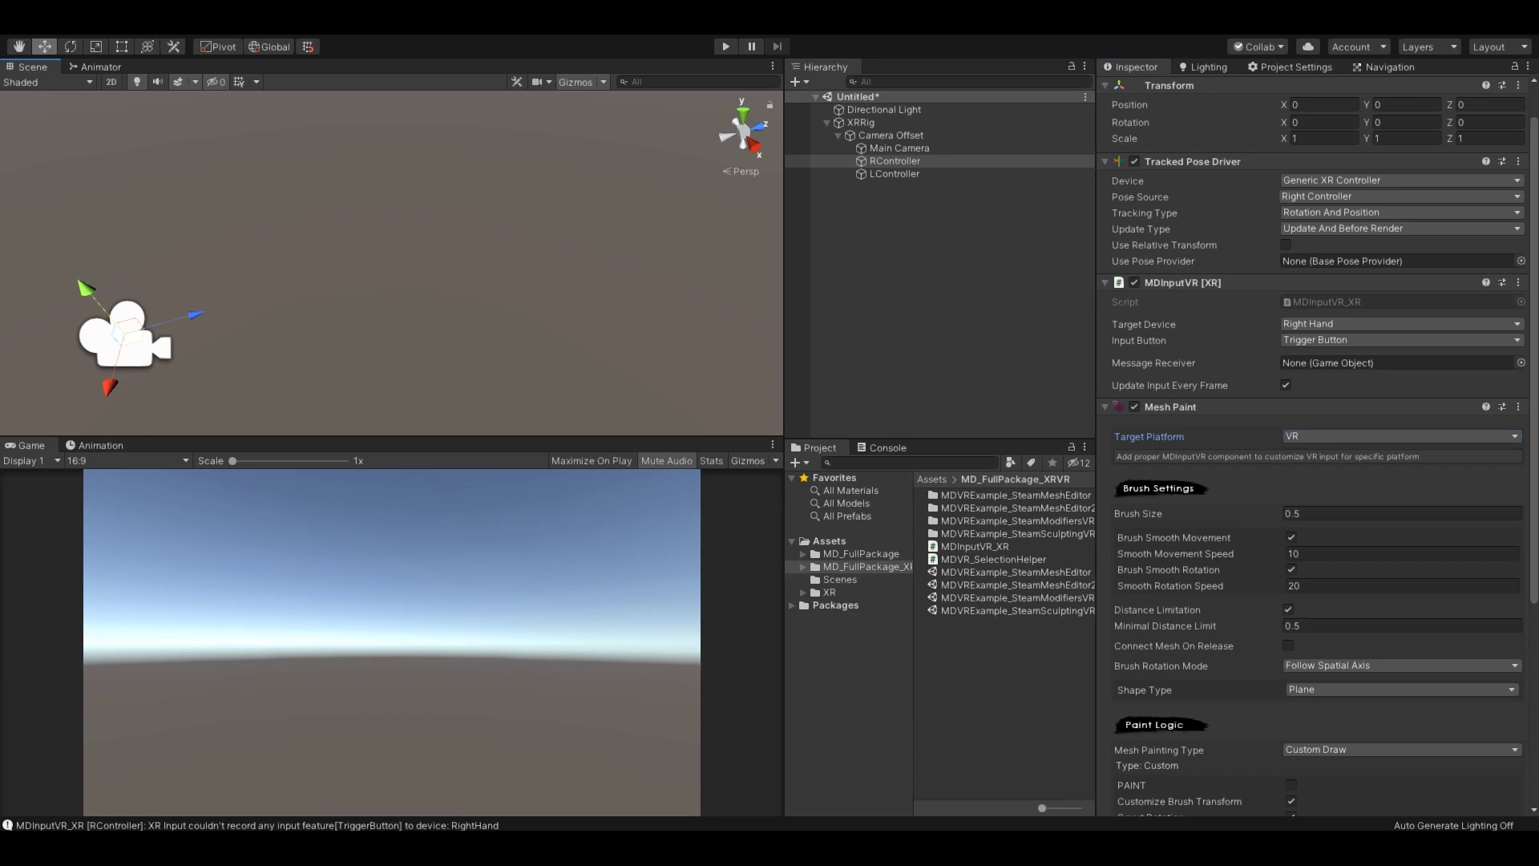
Step: Run the scene to test VR mesh painting and delete the painted Paint_TargetMesh
key(ctrl+p)
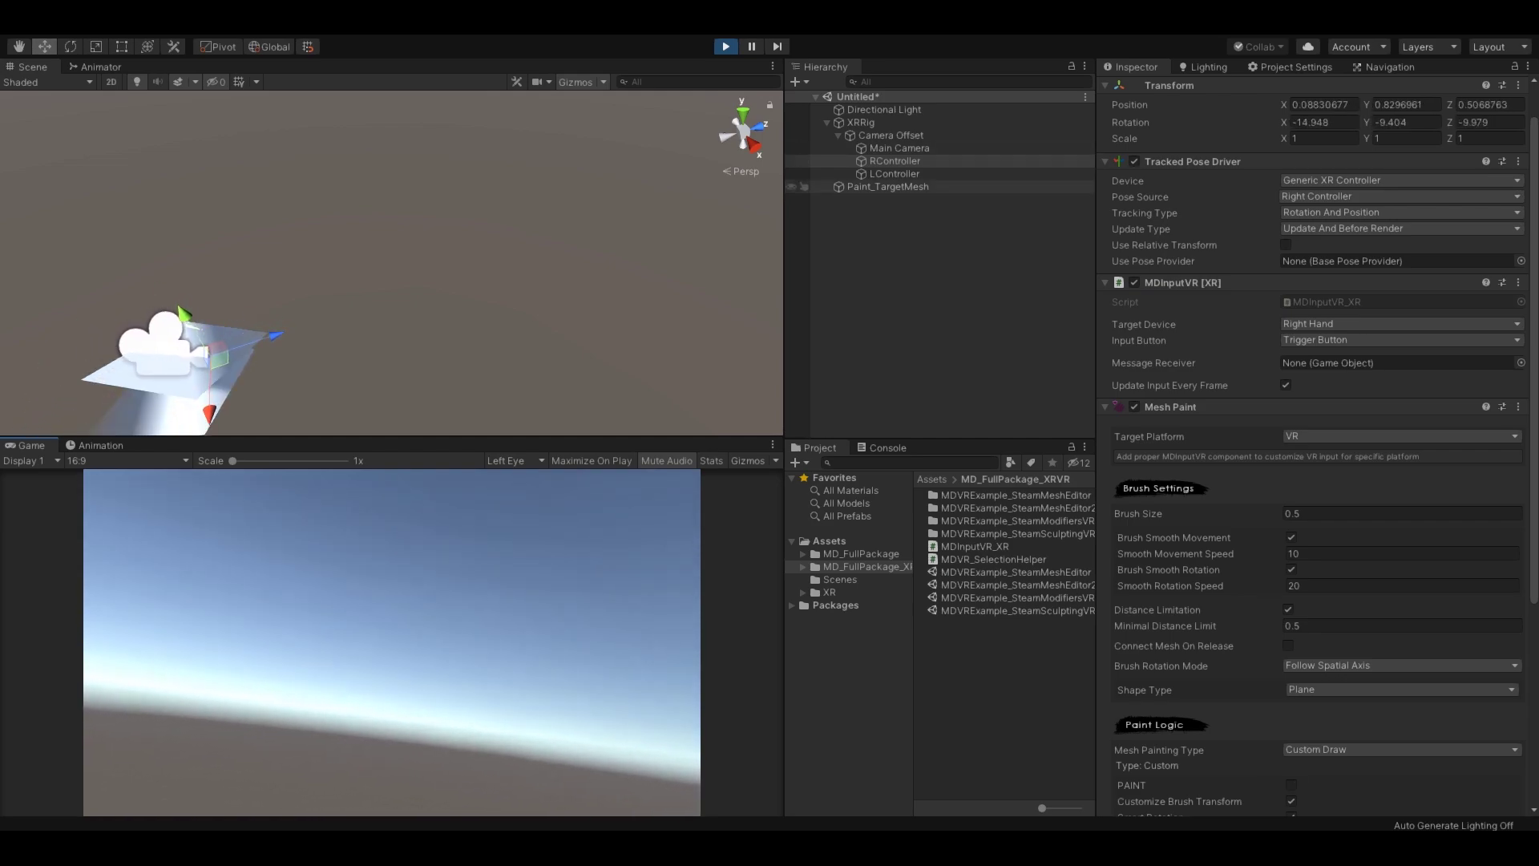
click(888, 187)
key(Delete)
Step: Set RController's Mesh Paint brush size and minimal distance limit to 0.05 while the scene runs
click(895, 161)
drag(1141, 559, 1130, 559)
scroll(1130, 559, down, 3)
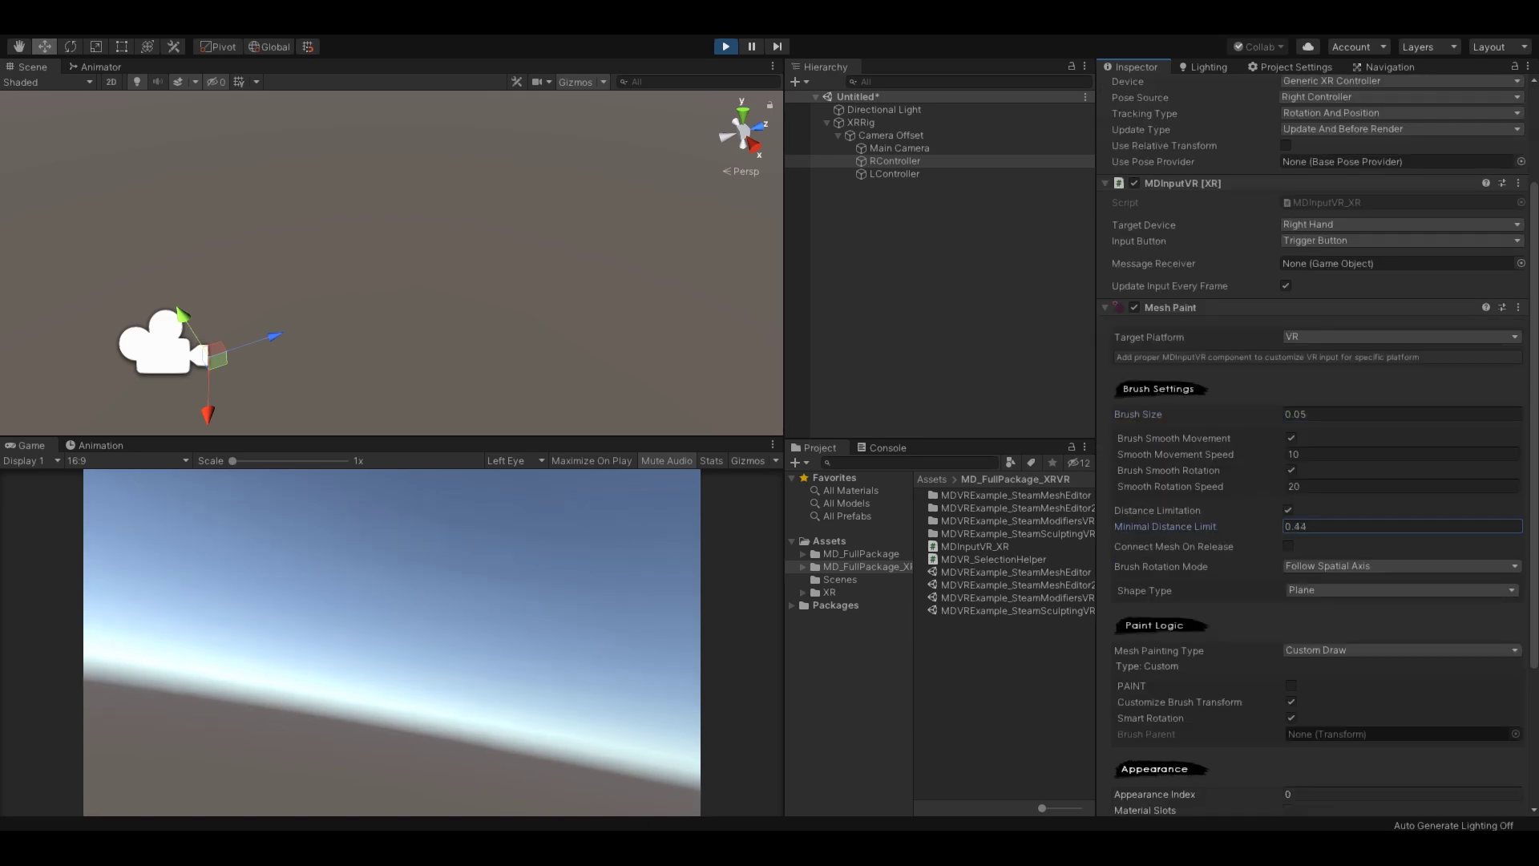
Step: Examine the painted VR strokes around the camera in the scene and choose a different brush shape type
middle_drag(241, 337, 473, 268)
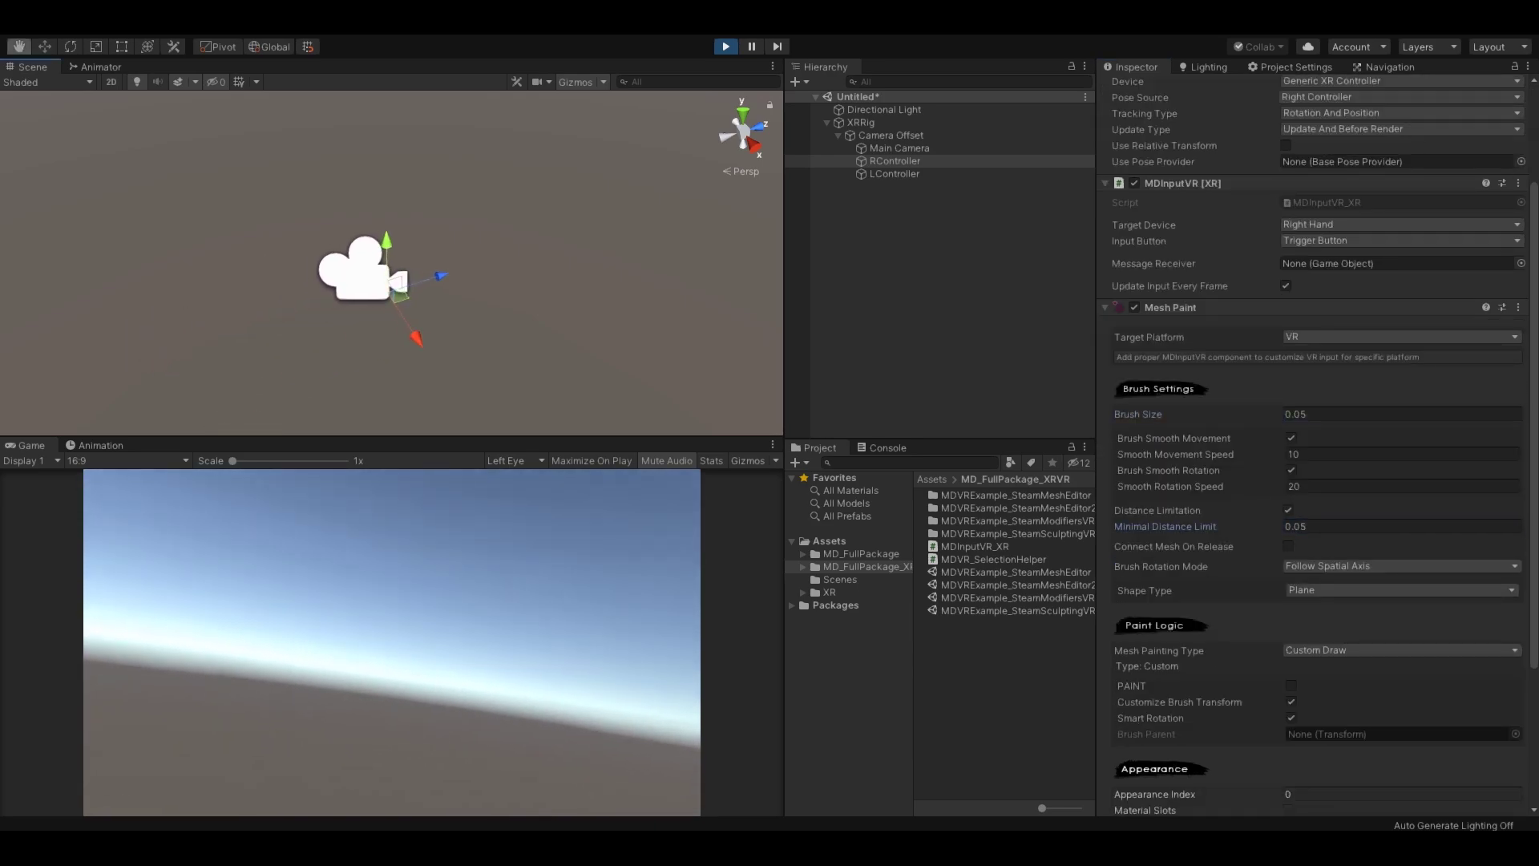
scroll(473, 268, up, 3)
right_drag(473, 269, 513, 172)
middle_drag(449, 344, 413, 220)
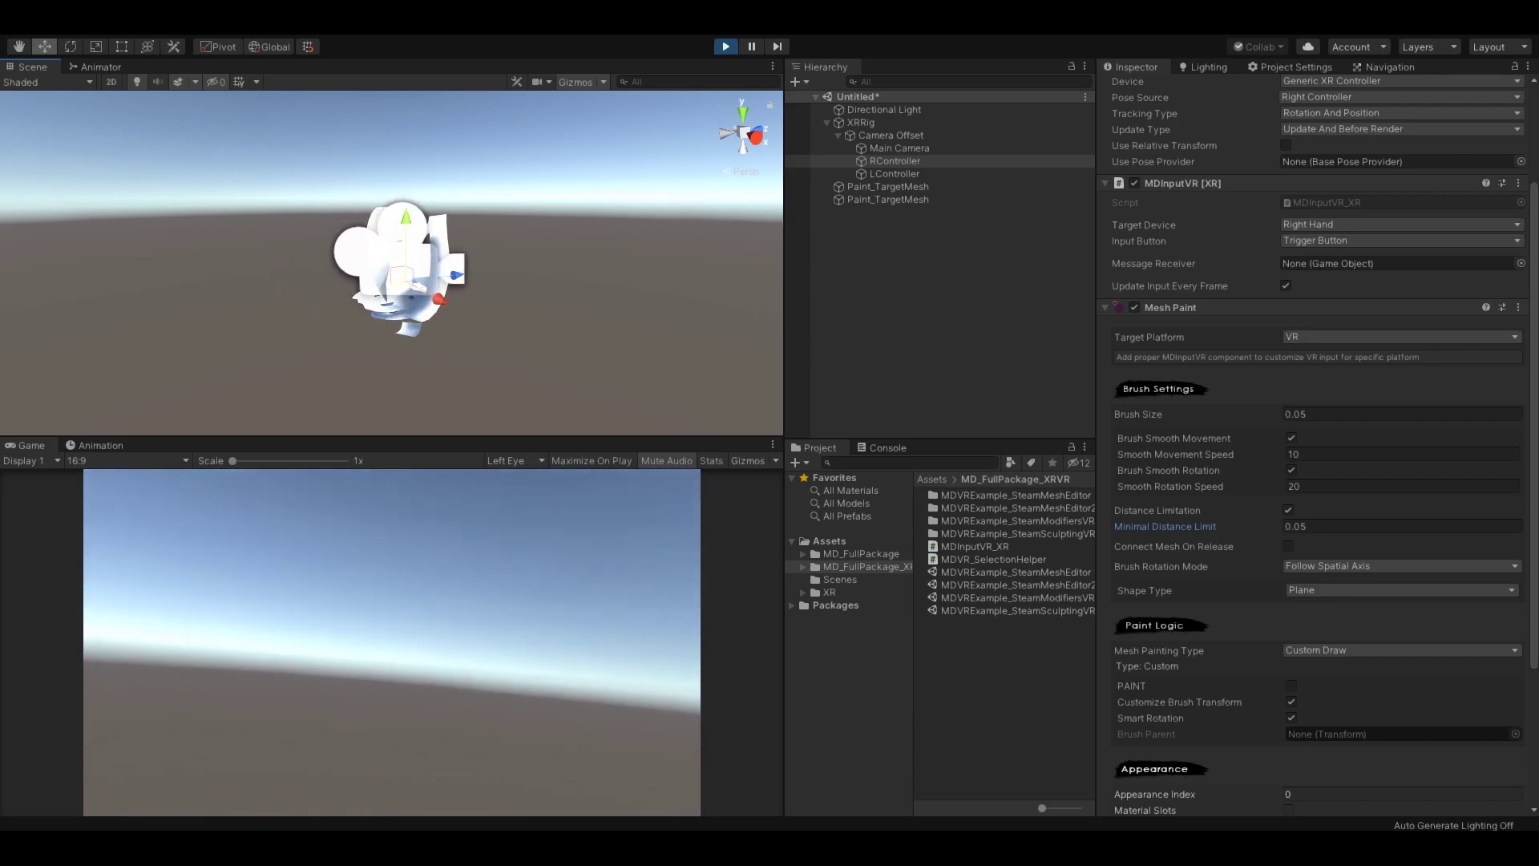
click(1347, 590)
click(1331, 623)
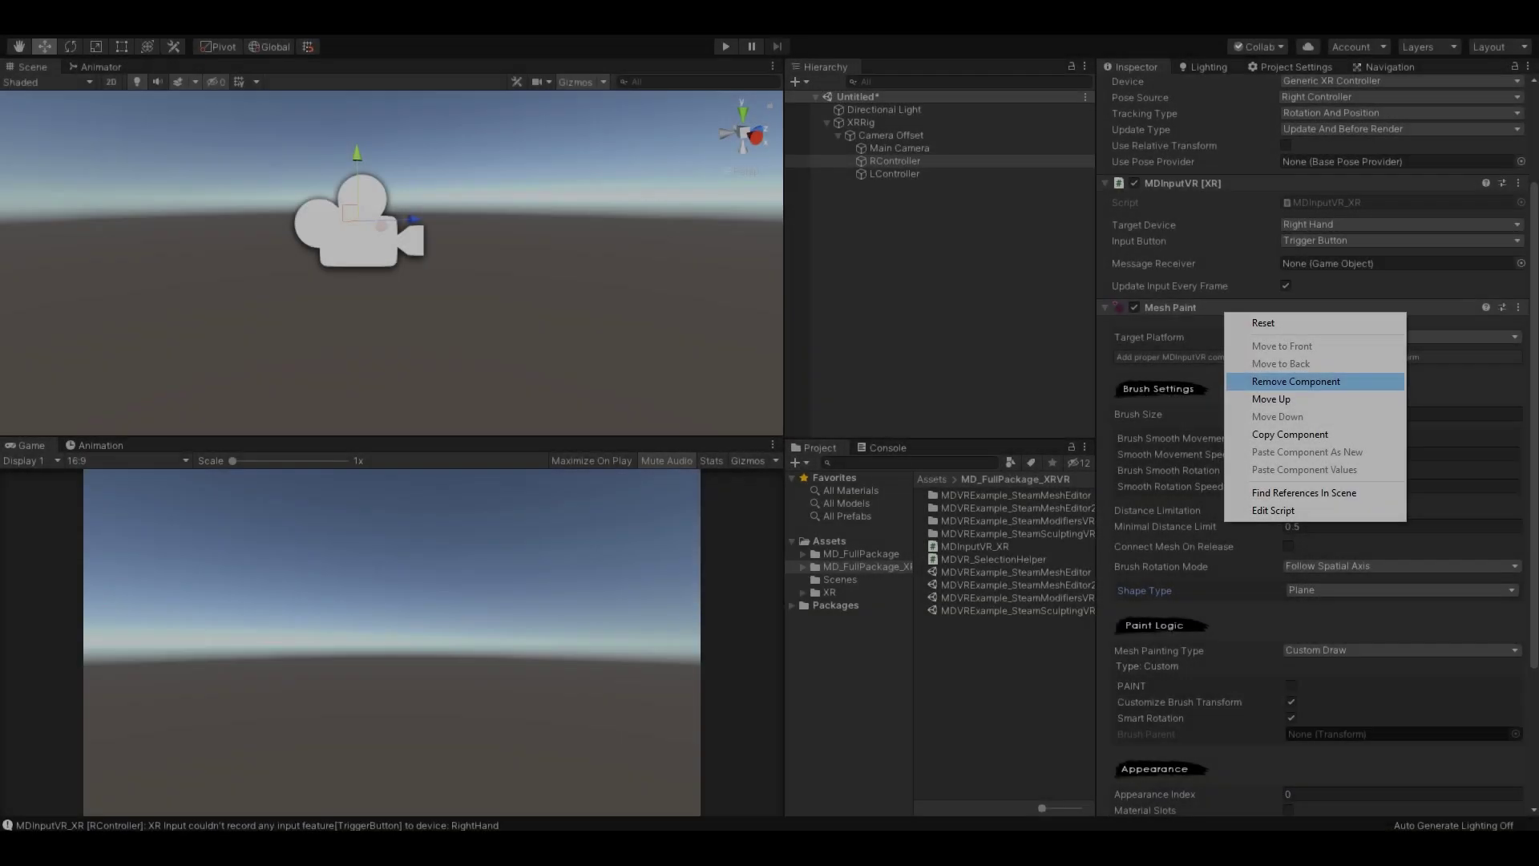
Step: Remove the Mesh Paint component from RController and check both controllers' components
click(1315, 382)
click(895, 174)
click(895, 161)
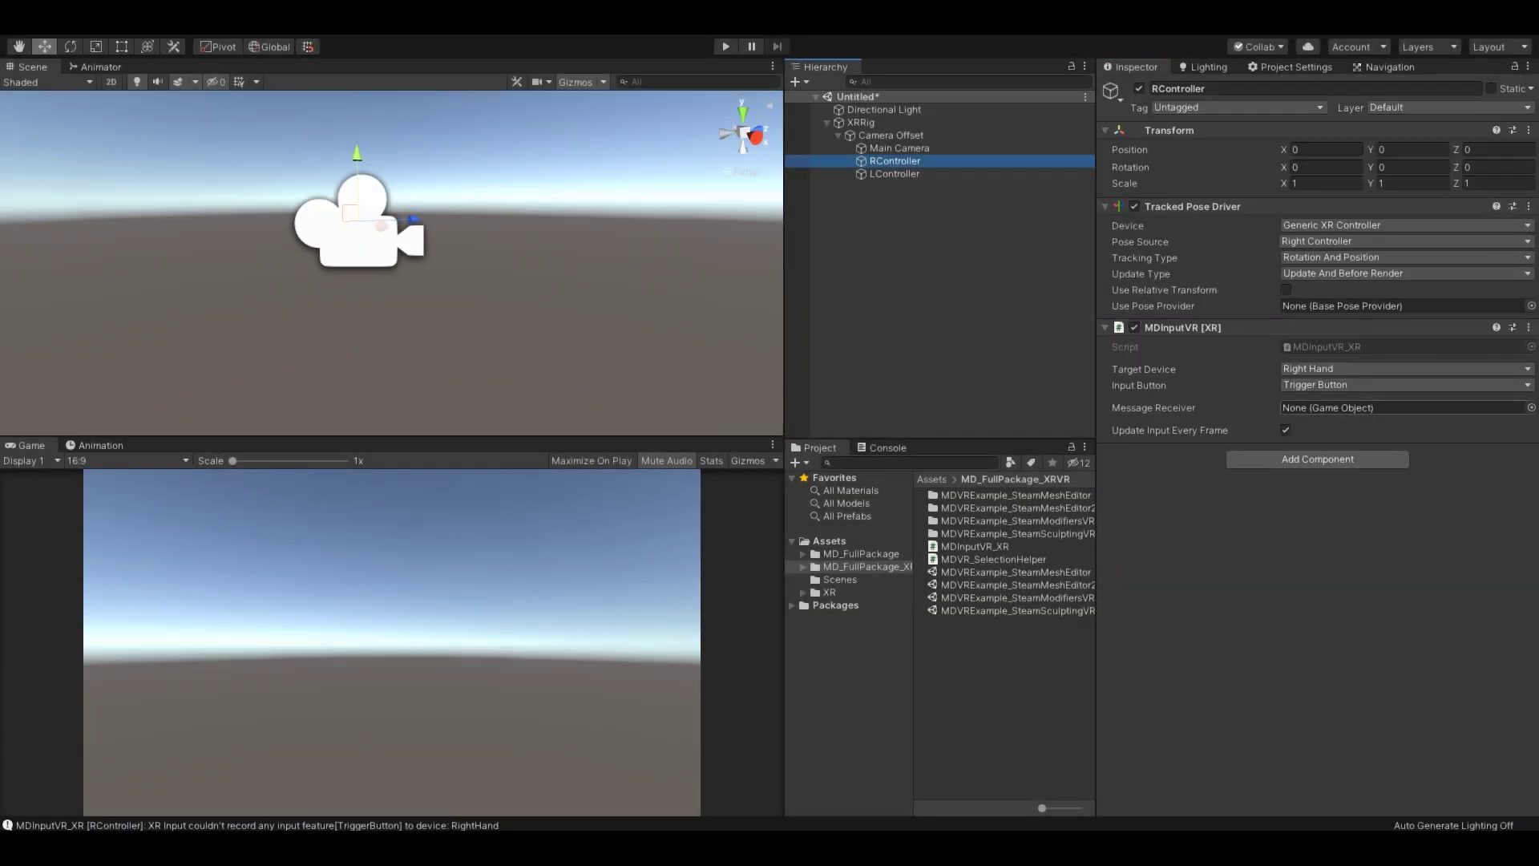
Step: Create a sphere in the scene and frame it in the Scene view
click(796, 81)
mouse_move(826, 129)
click(962, 150)
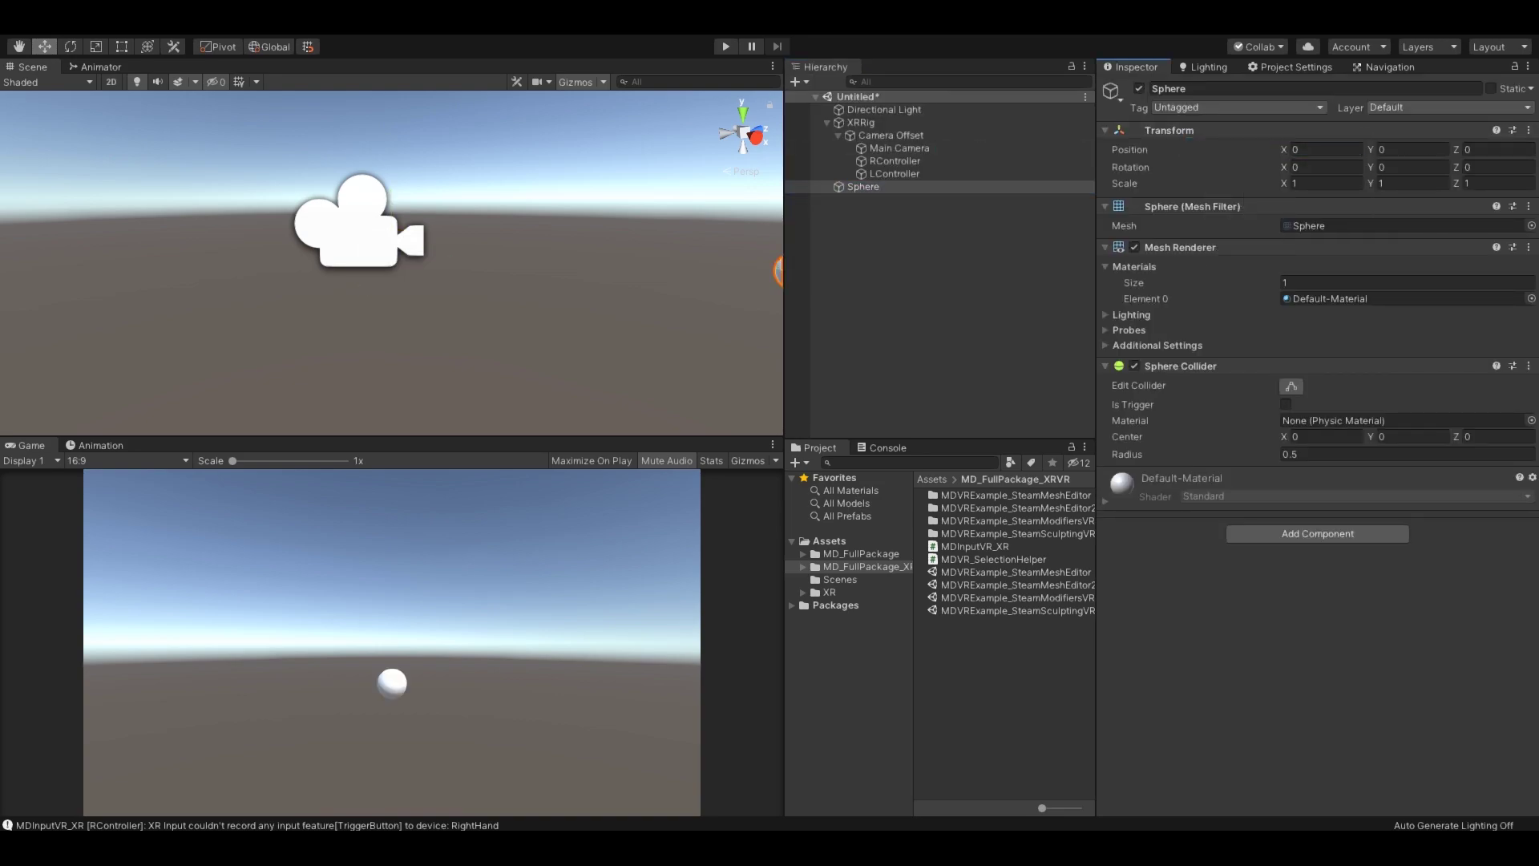
key(f)
Step: Scale the sphere uniformly to about 4.28 and remove its Sphere Collider component
key(r)
drag(391, 262, 481, 290)
scroll(391, 262, down, 8)
right_click(1239, 365)
click(1283, 431)
click(1318, 424)
text(scuu)
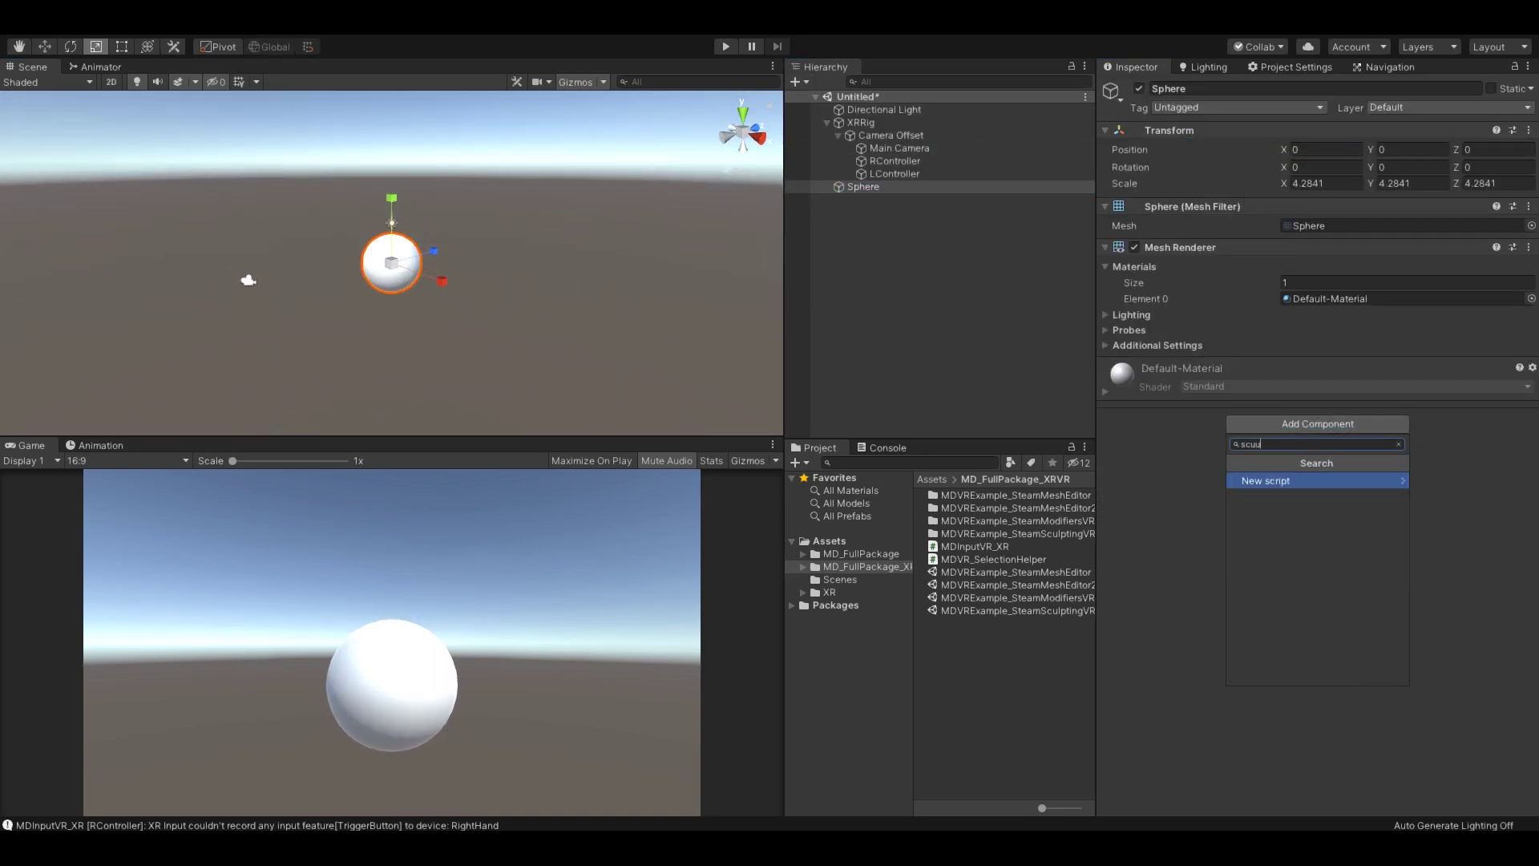
key(Return)
key(ctrl+z)
Step: Add the Mesh Pro Editor component to the sphere and create a new mesh reference for it
click(1318, 423)
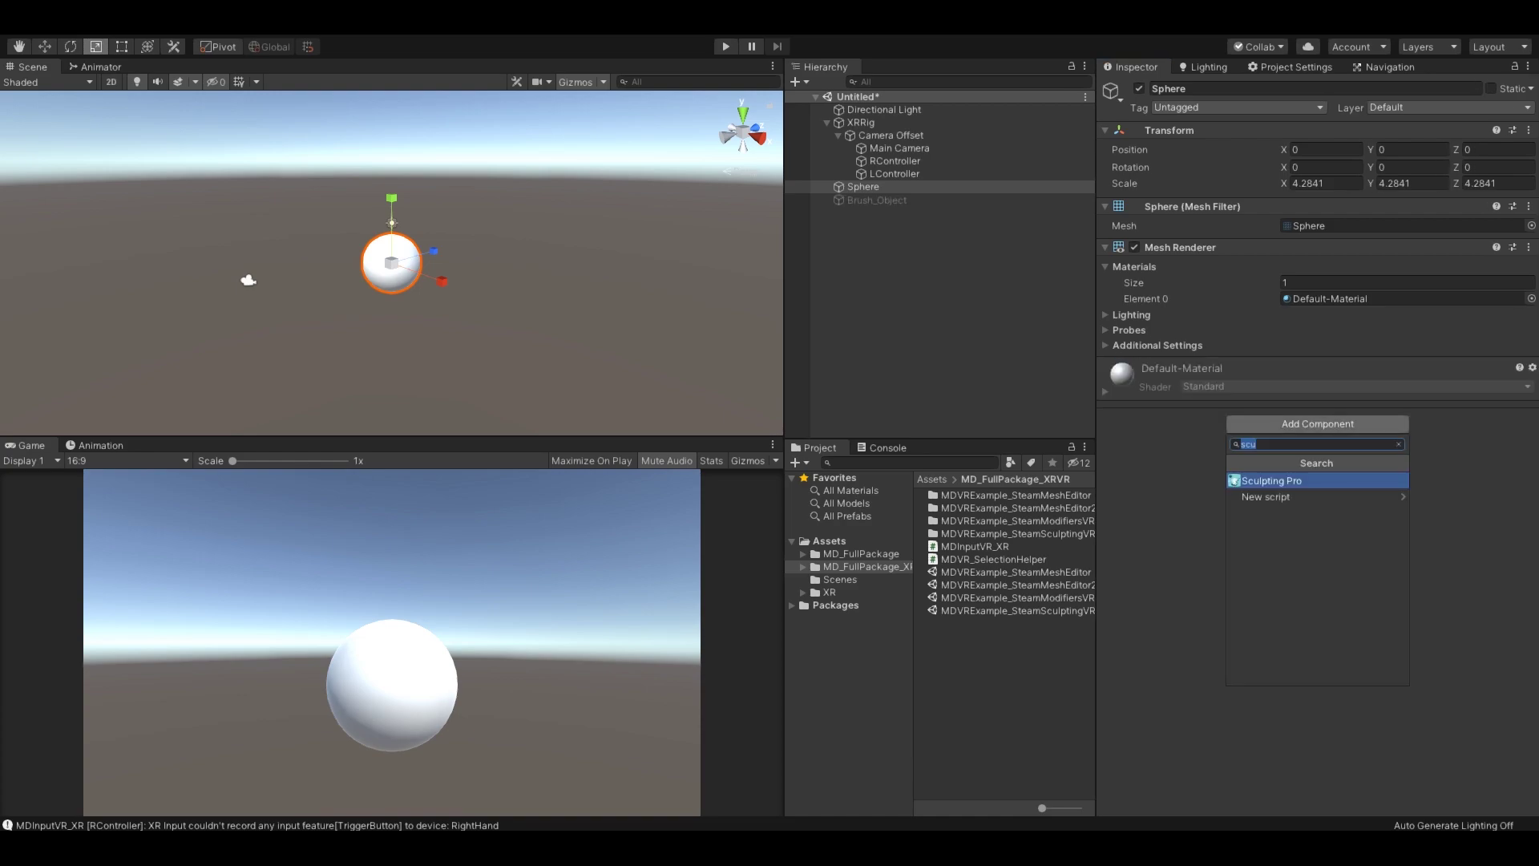
text(mesh)
click(1277, 657)
click(816, 457)
click(1384, 406)
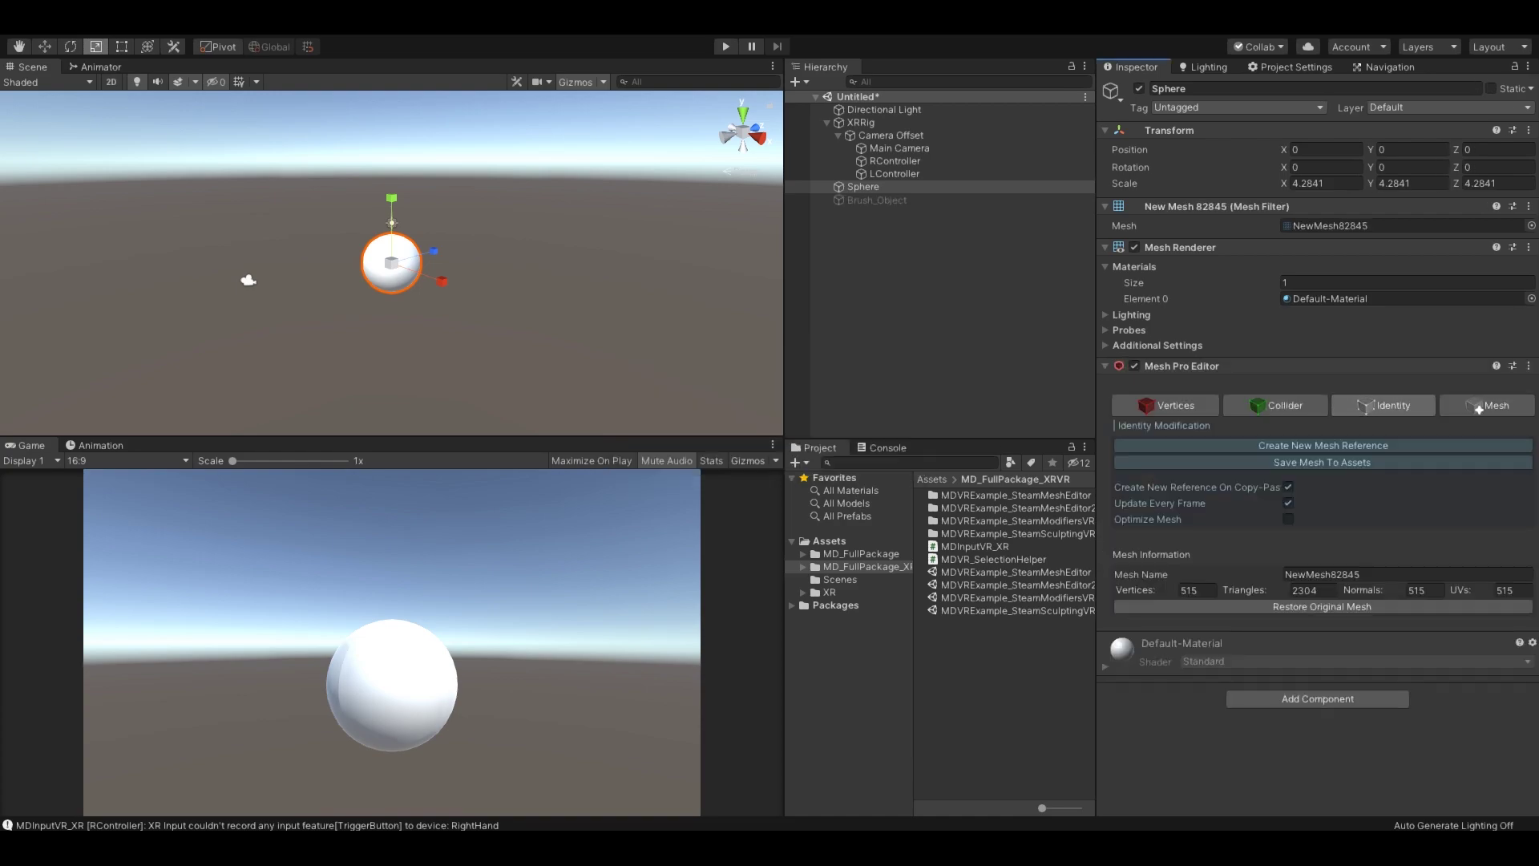
click(1322, 446)
click(816, 457)
Step: Apply the Sculpting Pro modifier to the sphere and place the sphere above Brush_Object in the hierarchy
click(1487, 405)
click(1146, 516)
scroll(1202, 516, down, 5)
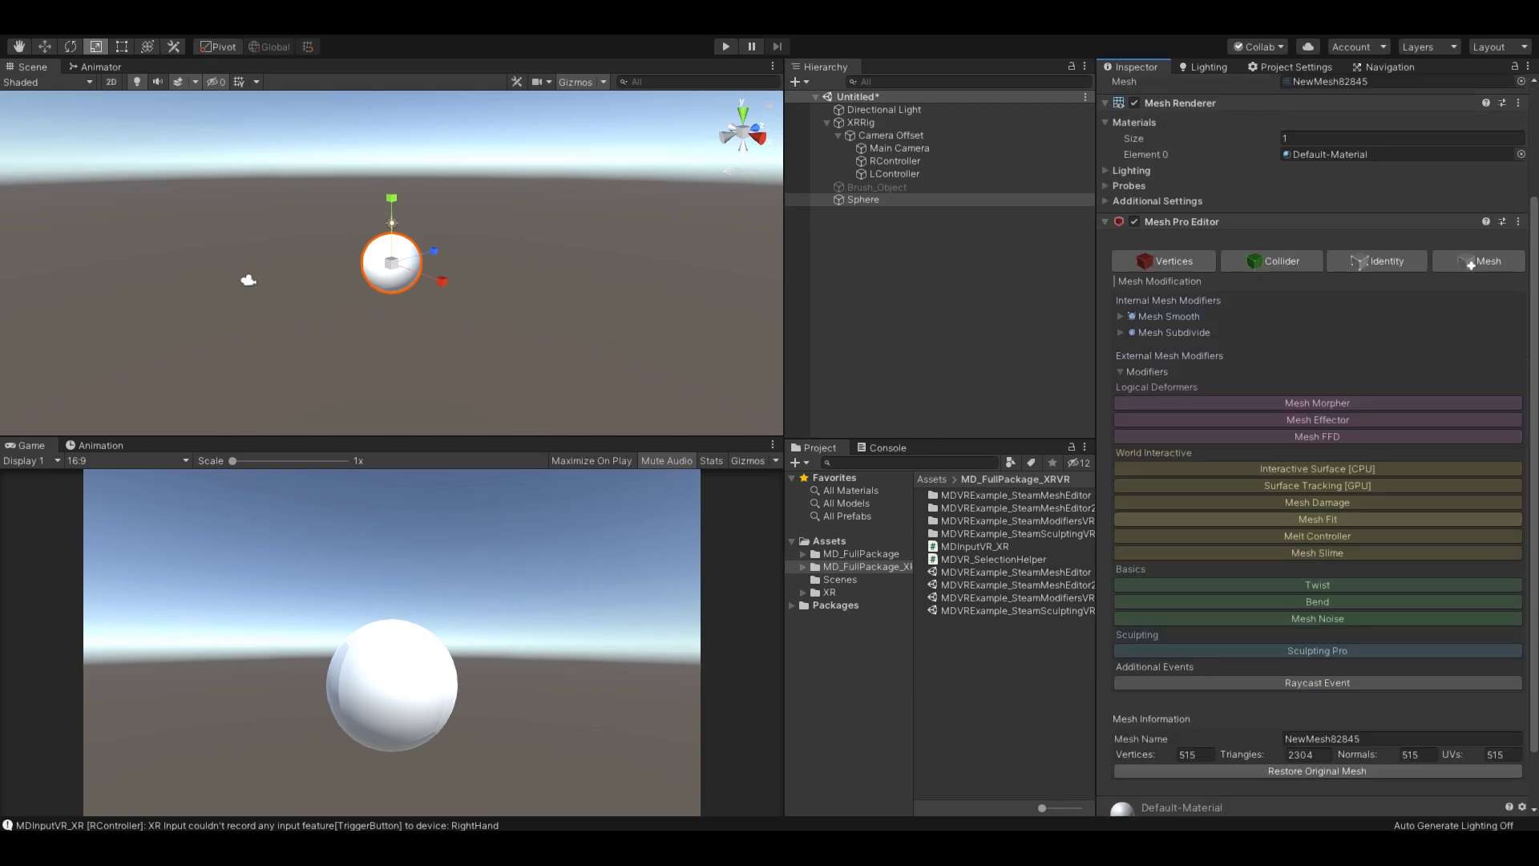
click(1317, 585)
scroll(392, 263, up, 10)
drag(864, 199, 863, 181)
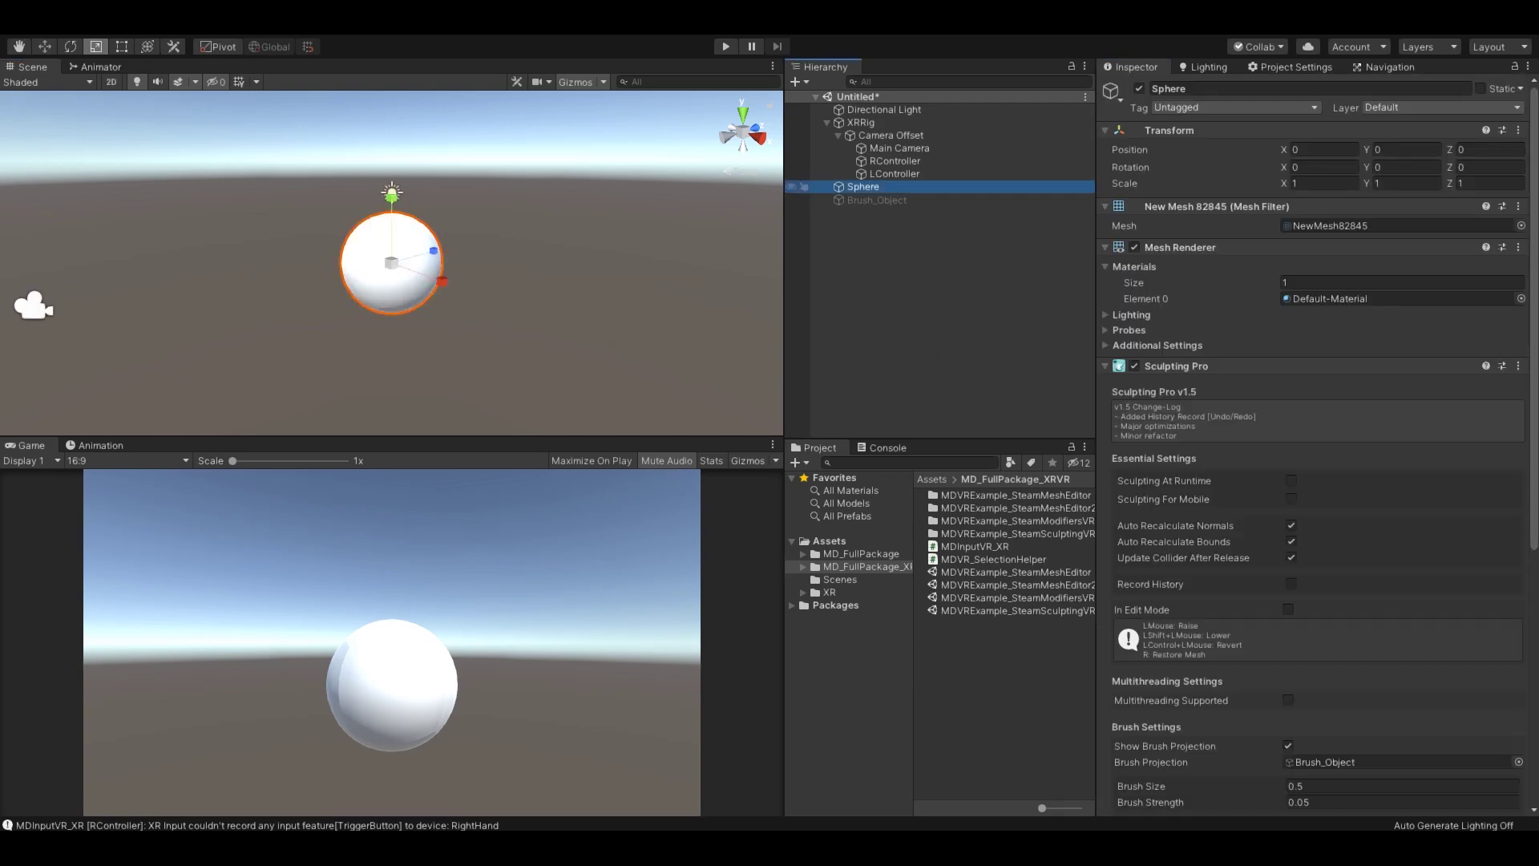
Step: Enable Sculpting At Runtime and VR input in the sphere's Sculpting Pro, with RController as the target controller
scroll(1315, 481, down, 3)
click(1291, 336)
scroll(1315, 449, down, 3)
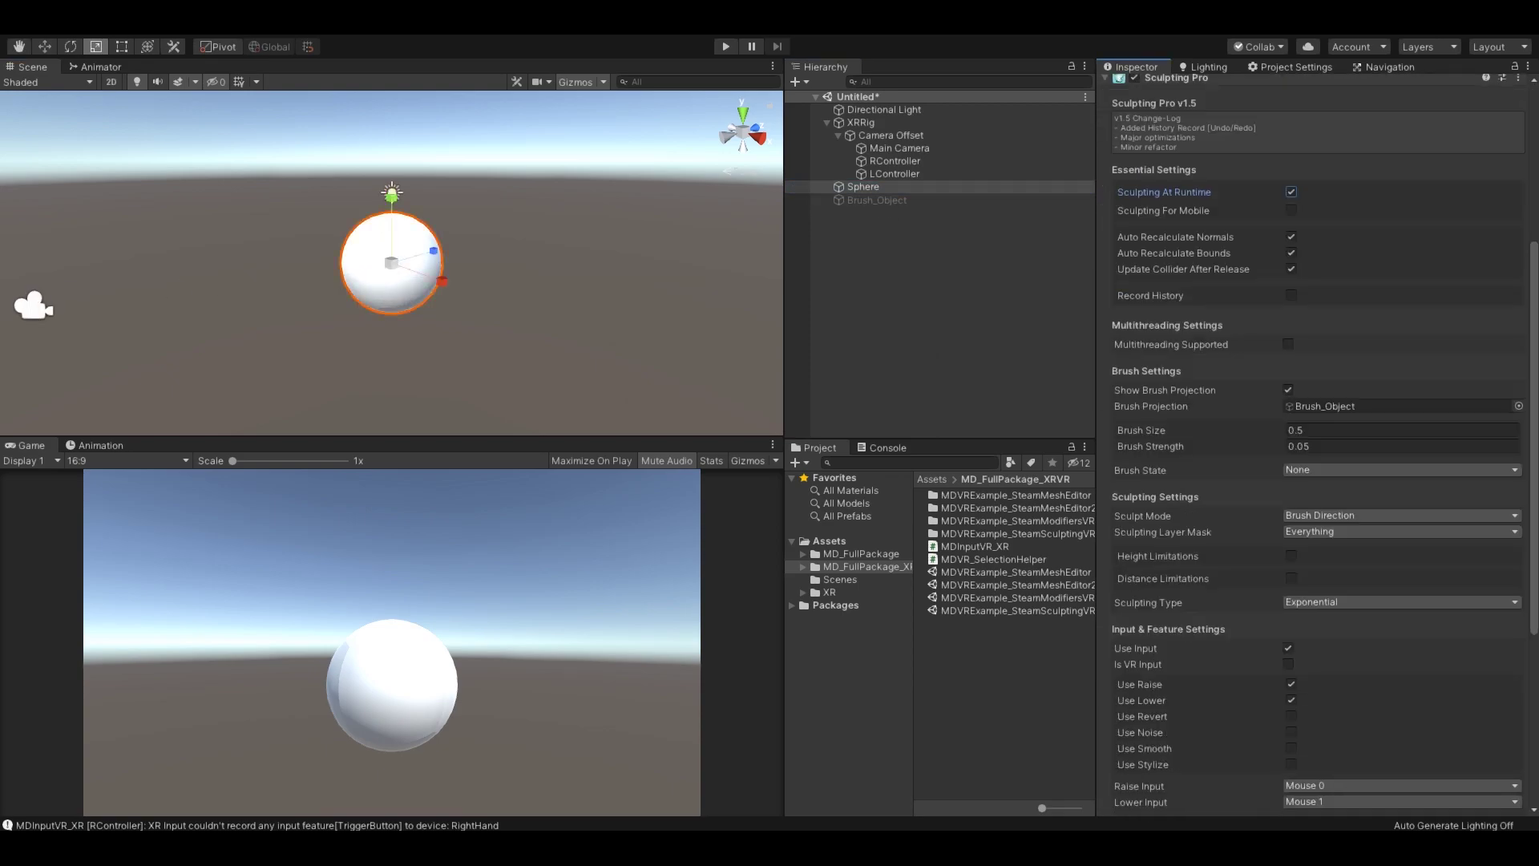
scroll(1315, 448, down, 3)
click(1288, 519)
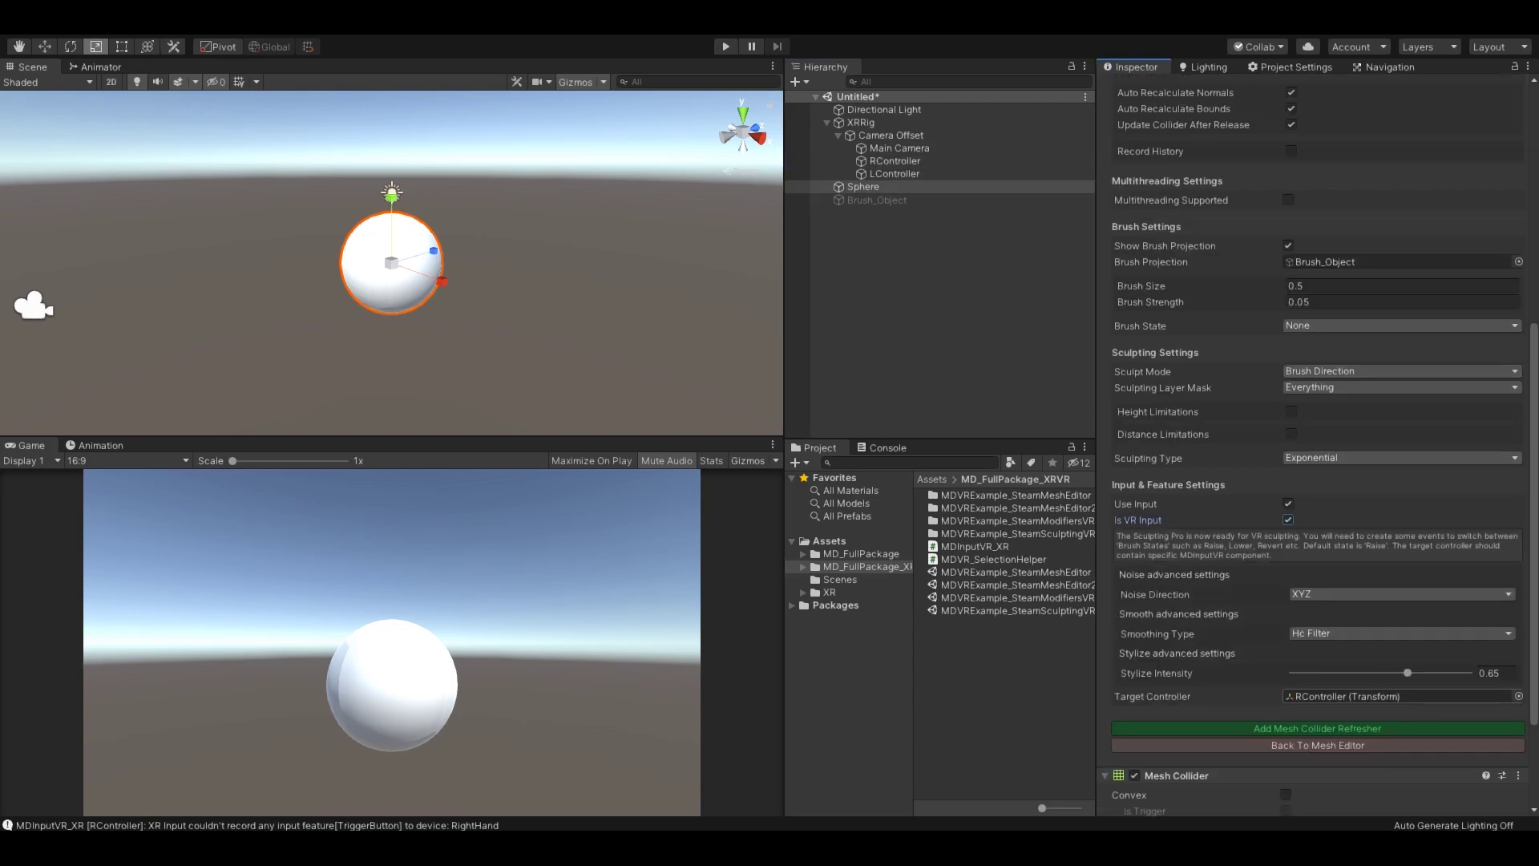
scroll(1315, 449, up, 2)
scroll(1315, 449, down, 2)
Step: Set the sphere as RController's message receiver and run the scene to test VR sculpting
click(895, 161)
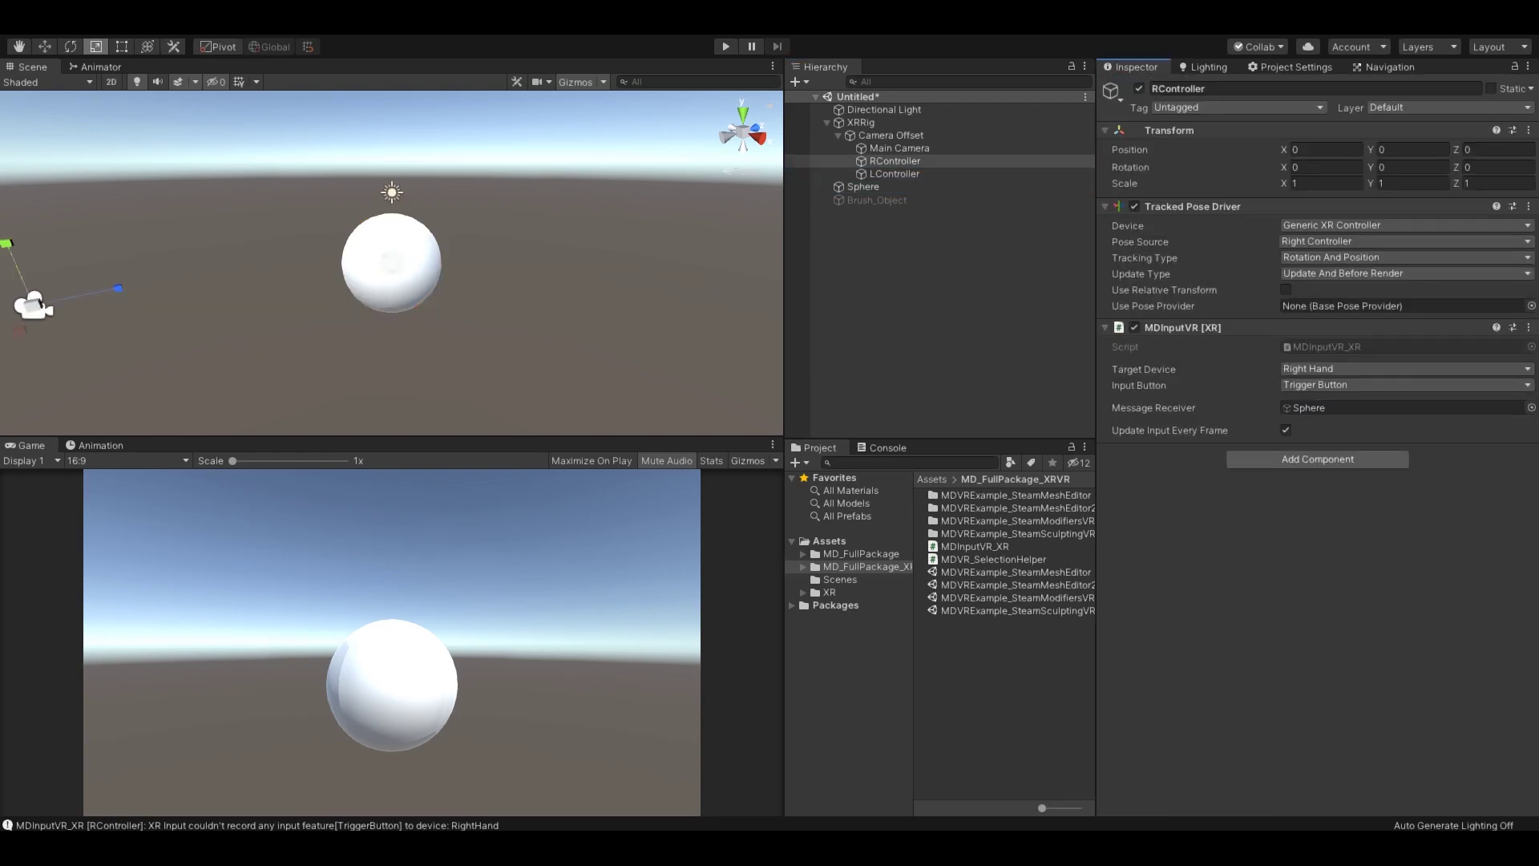
key(ctrl+p)
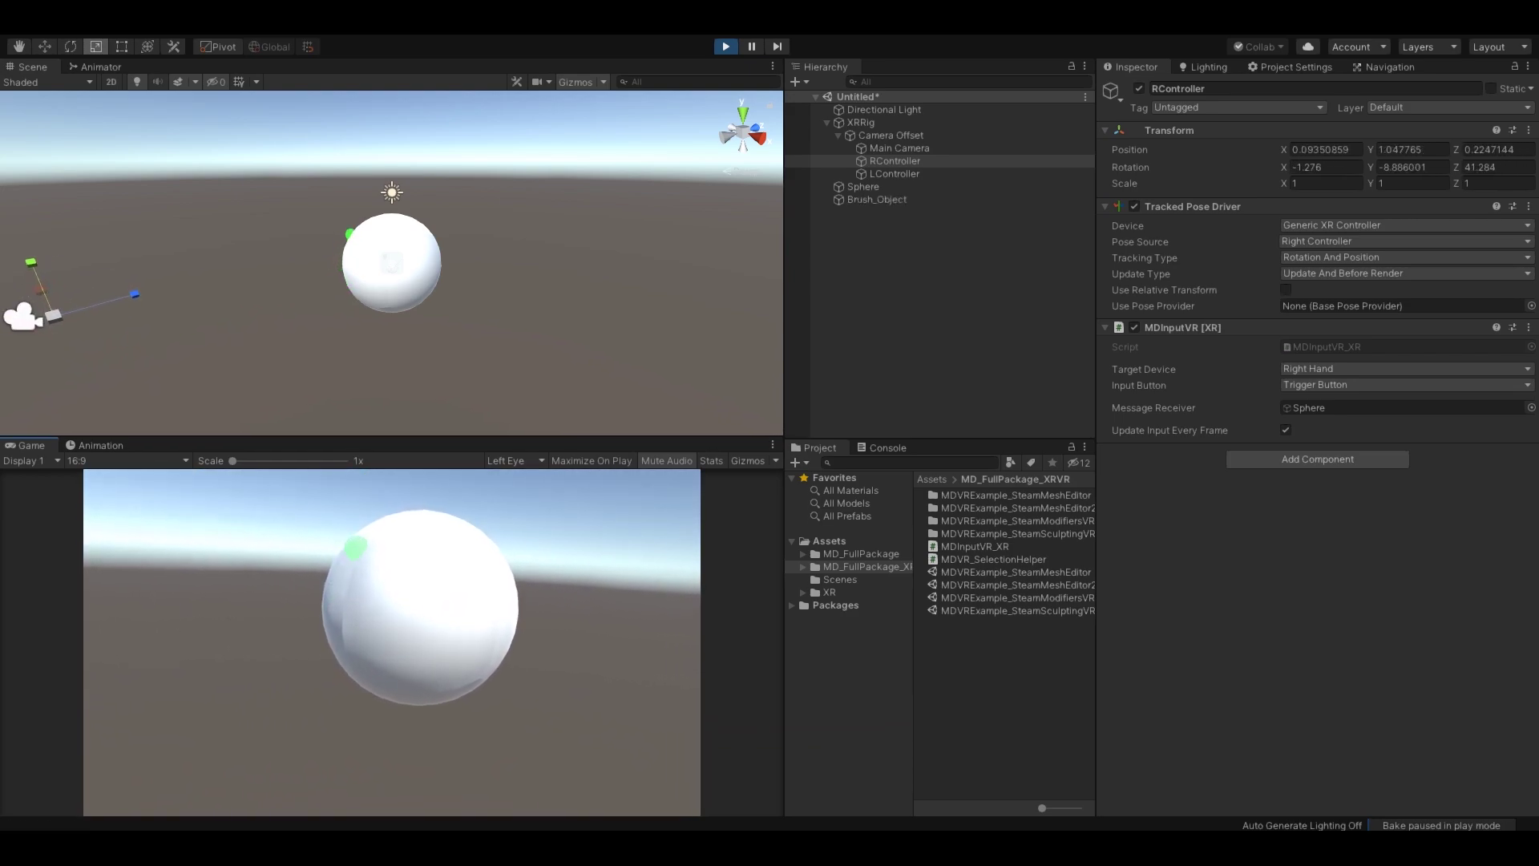
Step: Set the sphere's sculpting brush size to 1.42 and brush strength to -0.1 during play
click(391, 263)
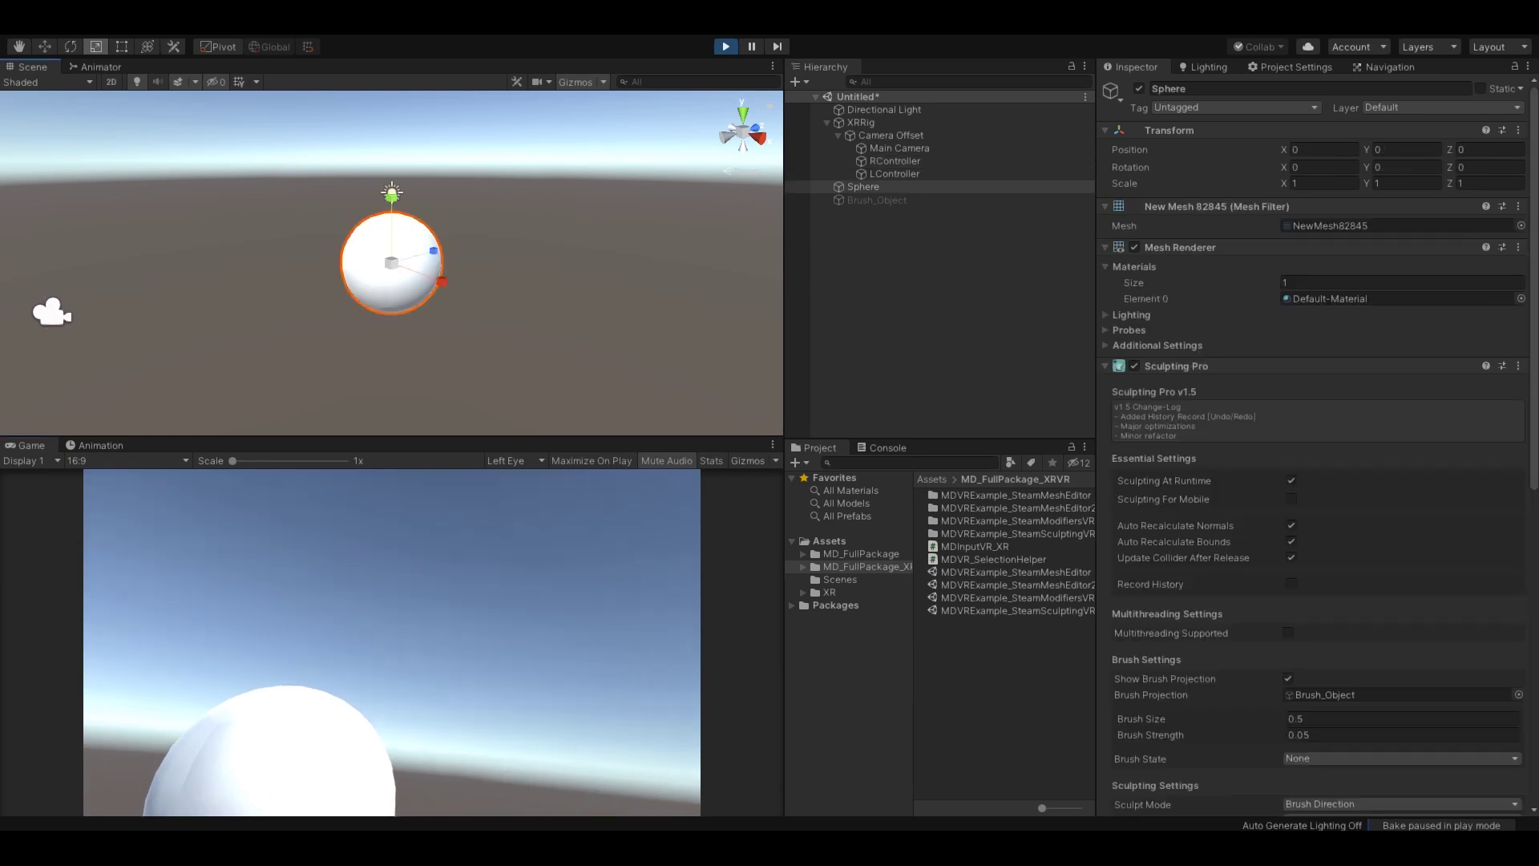
scroll(1315, 448, down, 3)
drag(1142, 575, 1153, 575)
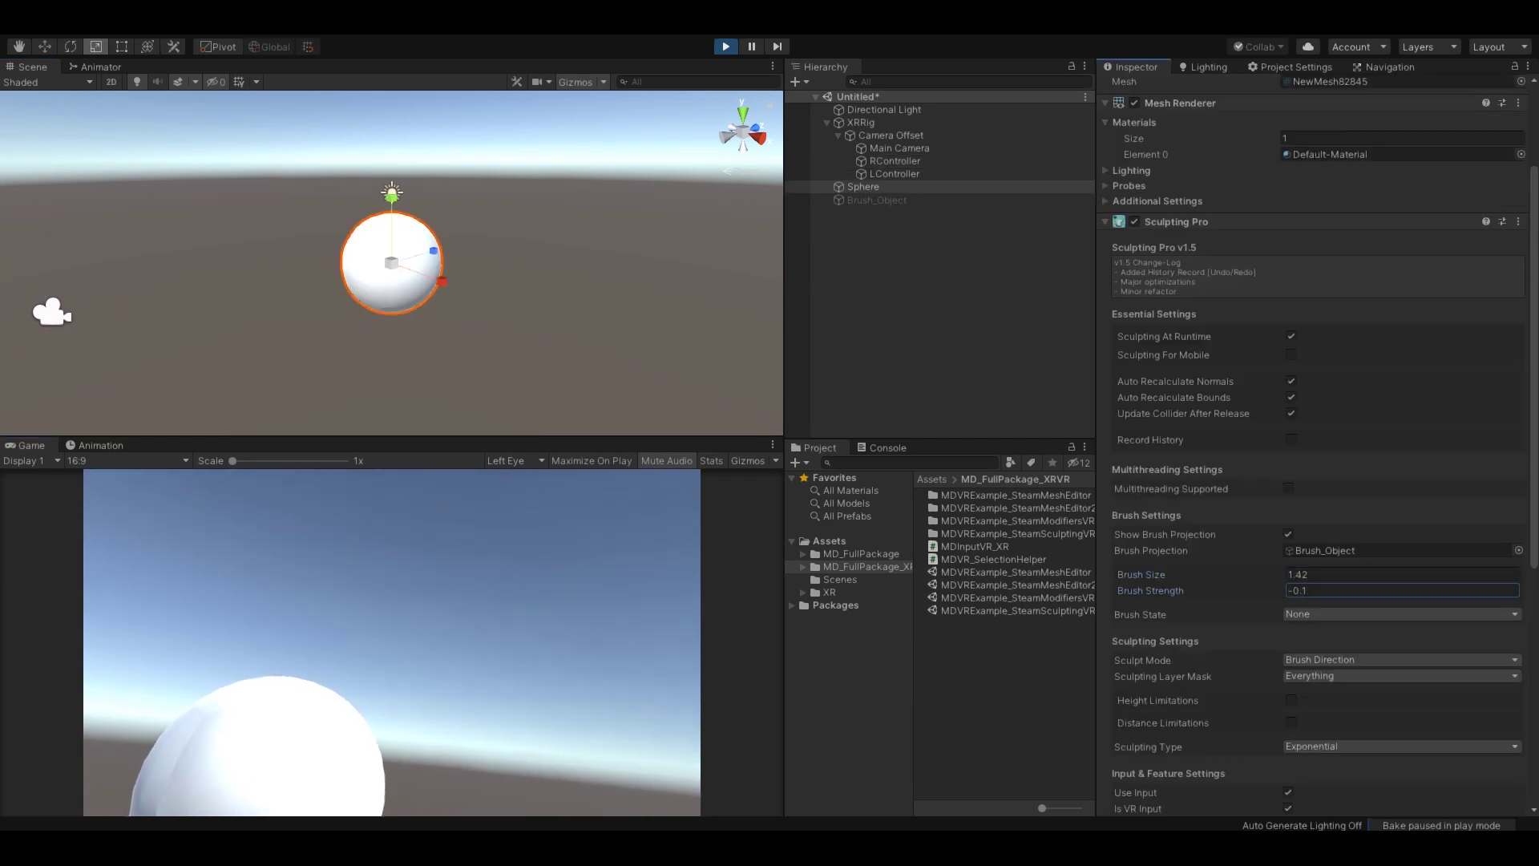
text(-0.1)
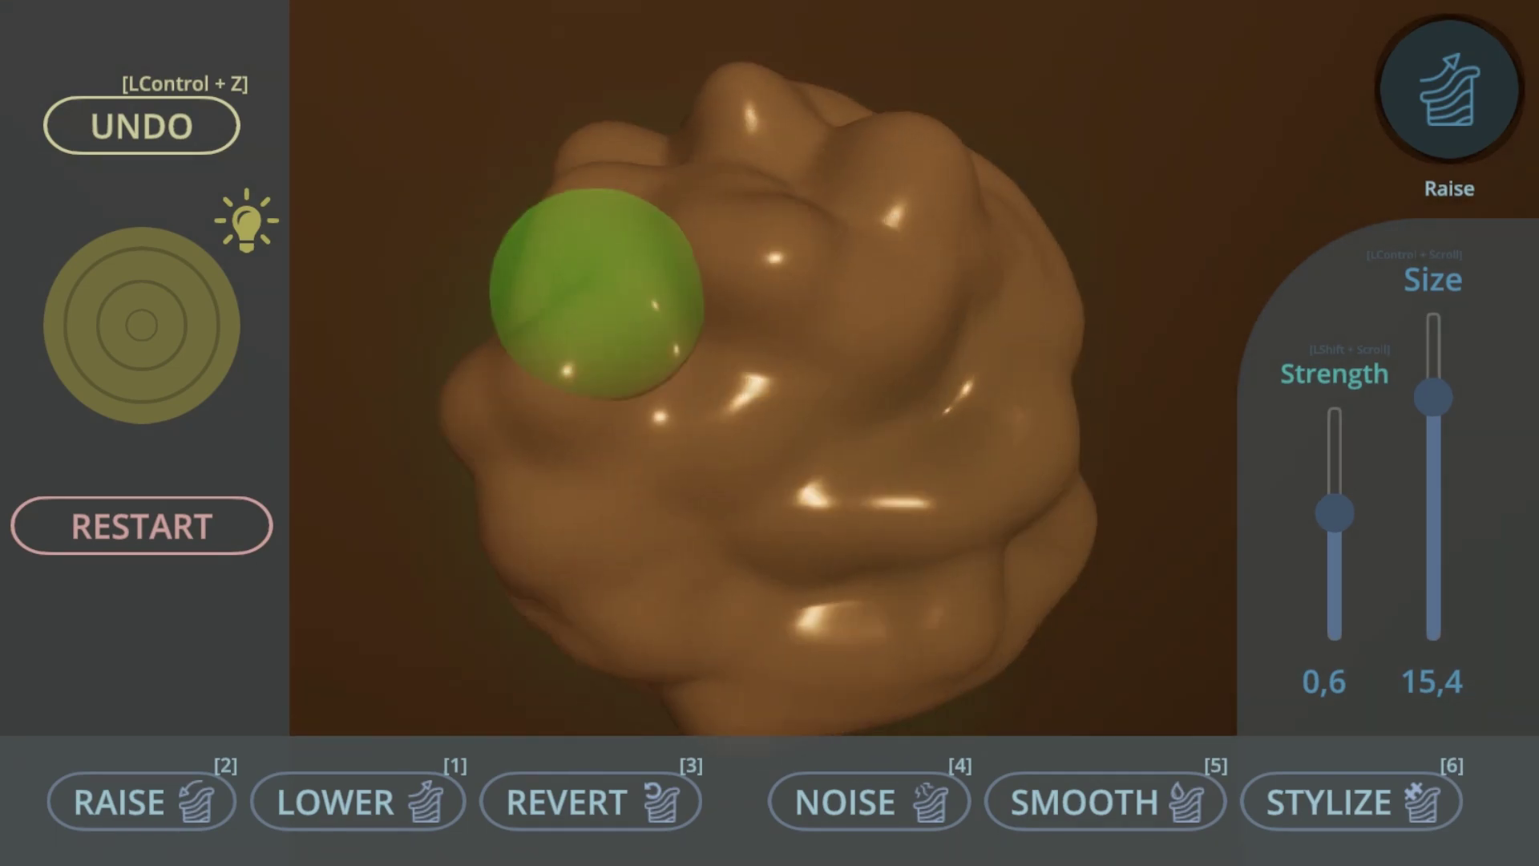
Step: Sculpt the brown example mesh with the Revert brush and roughen its surface with the Noise brush at strength 0.4
key(3)
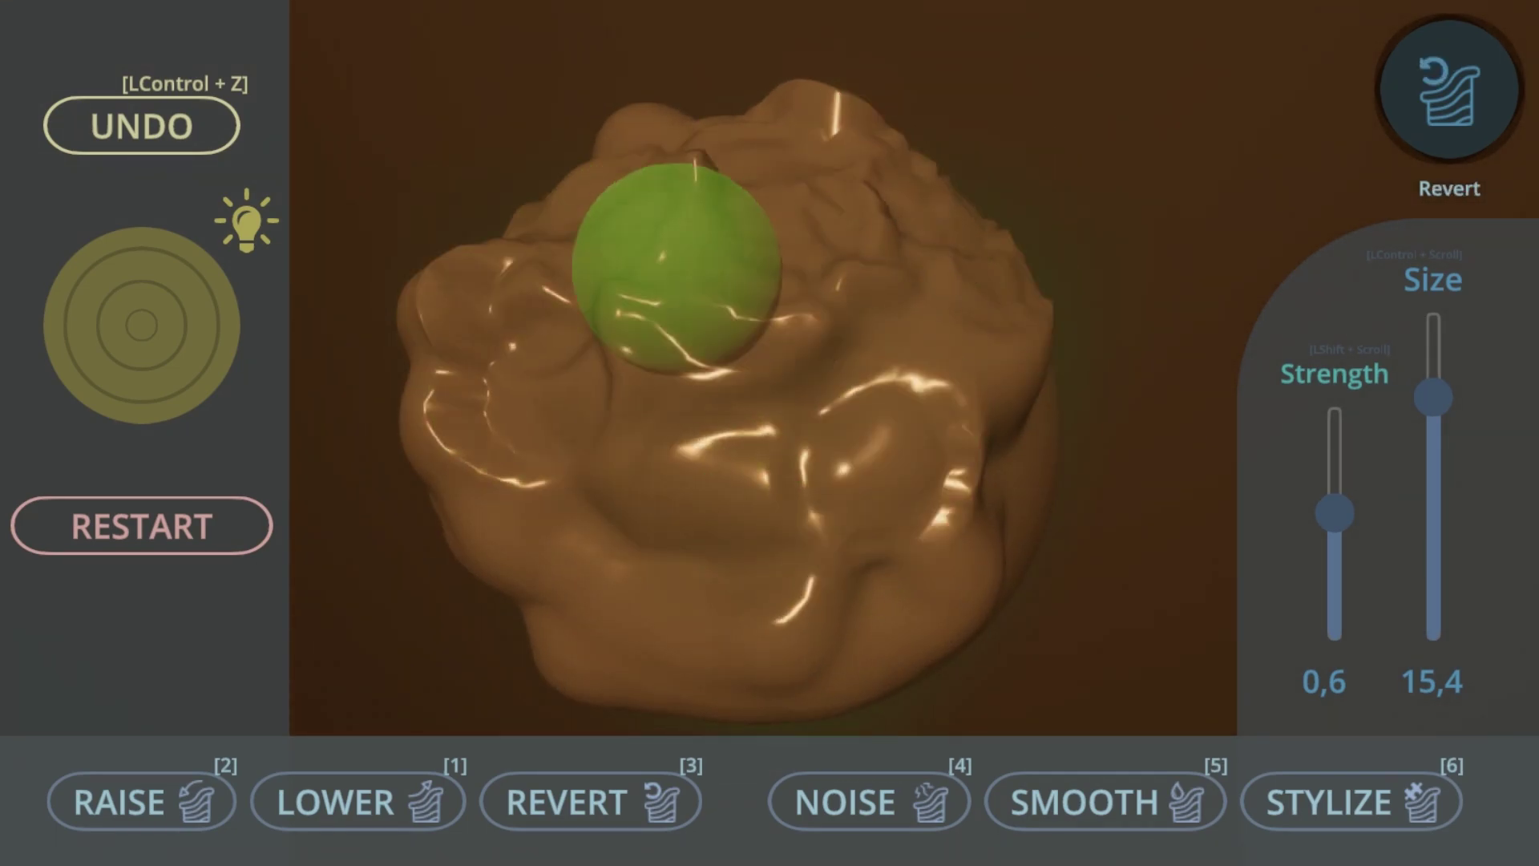
key(4)
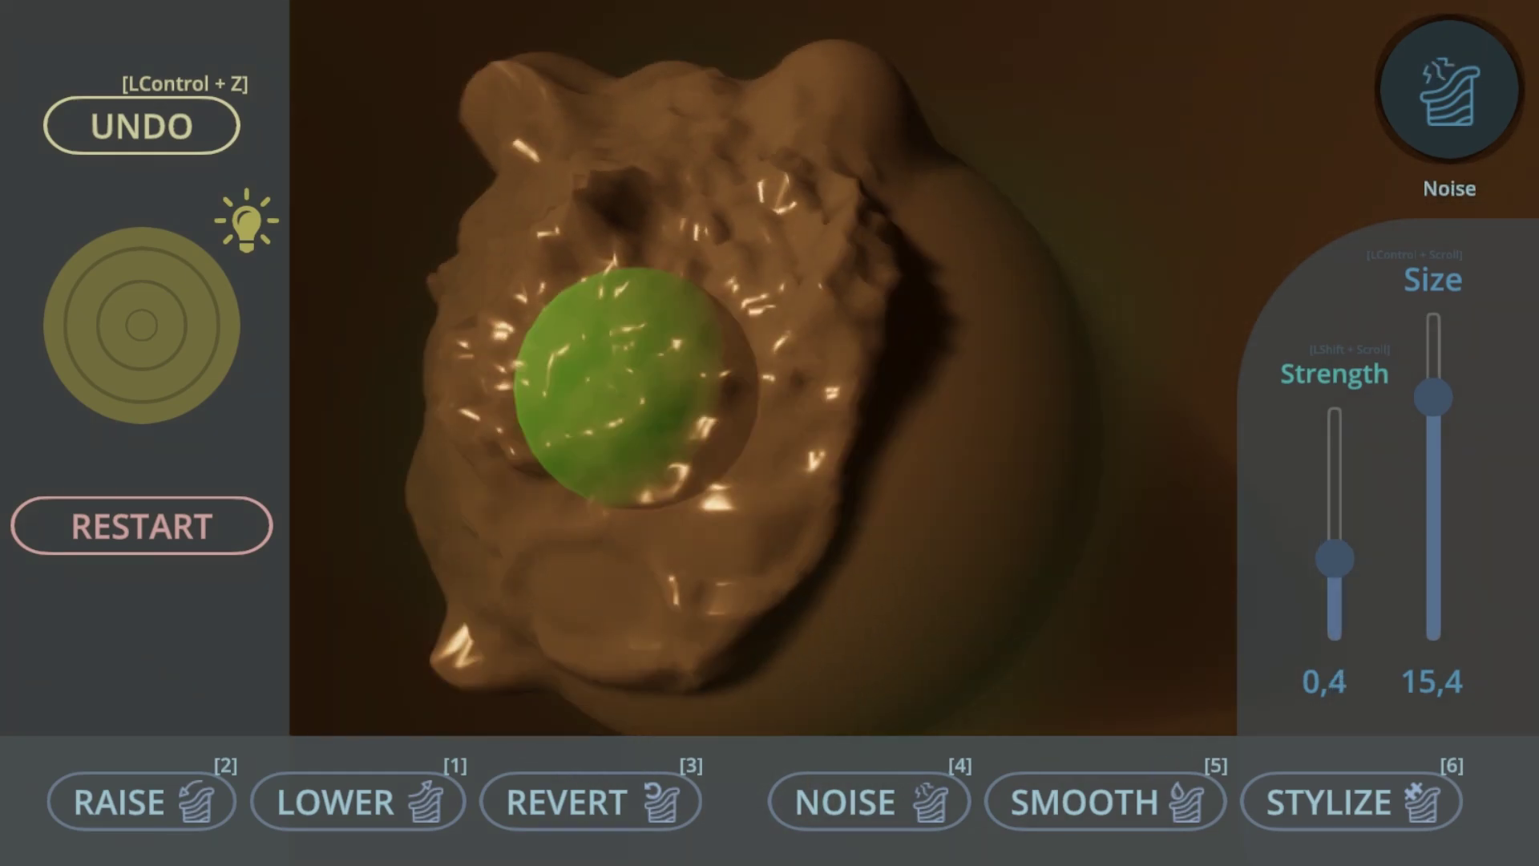
drag(612, 385, 927, 529)
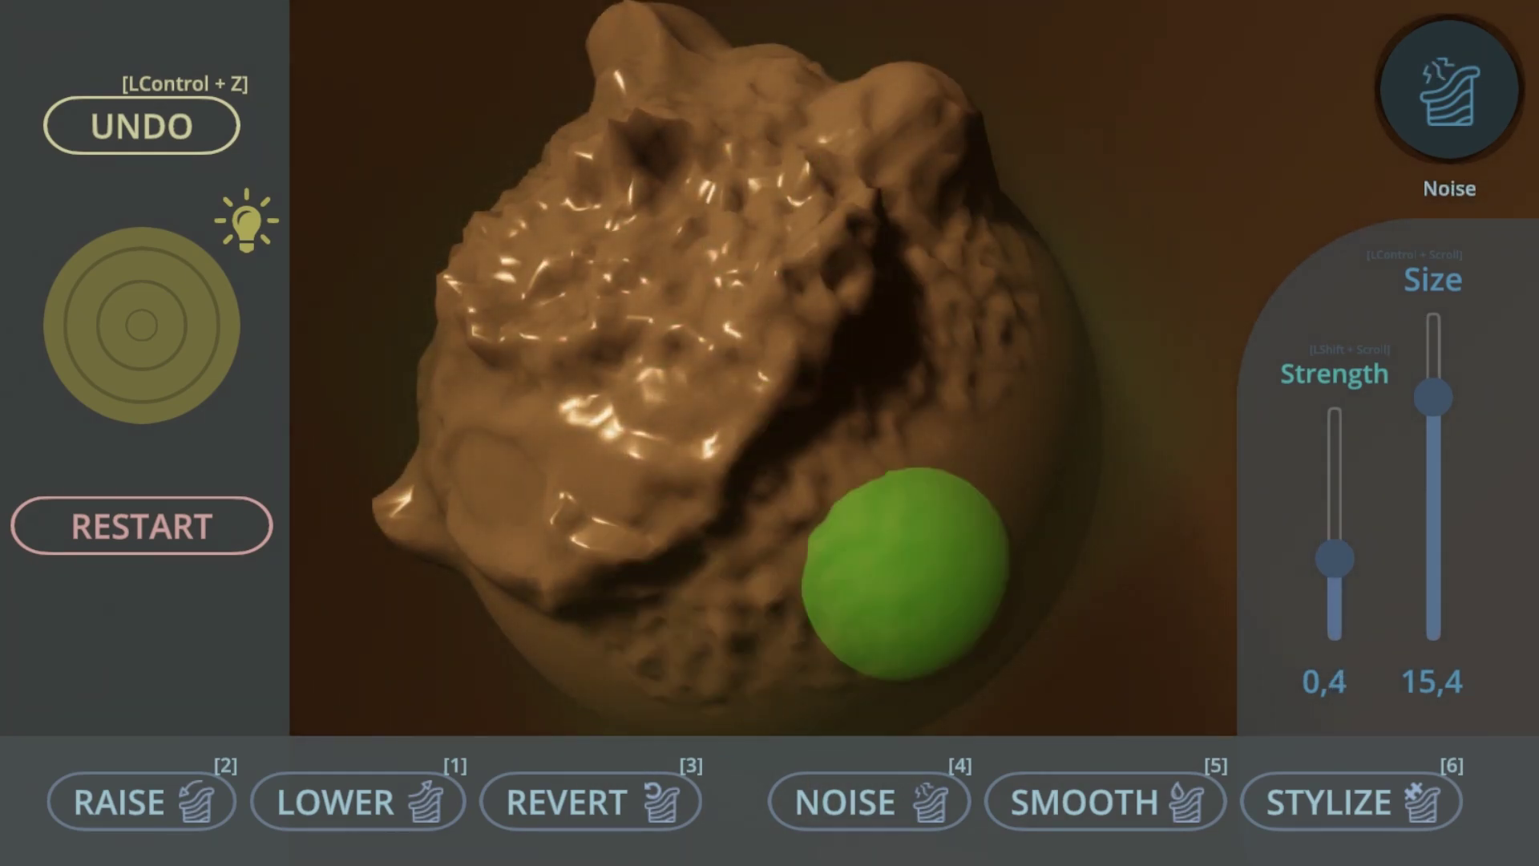
Step: Switch to the Smooth brush on the sculpted example mesh and reduce the brush size to 12.4
key(5)
ctrl+scroll(745, 182, down, 5)
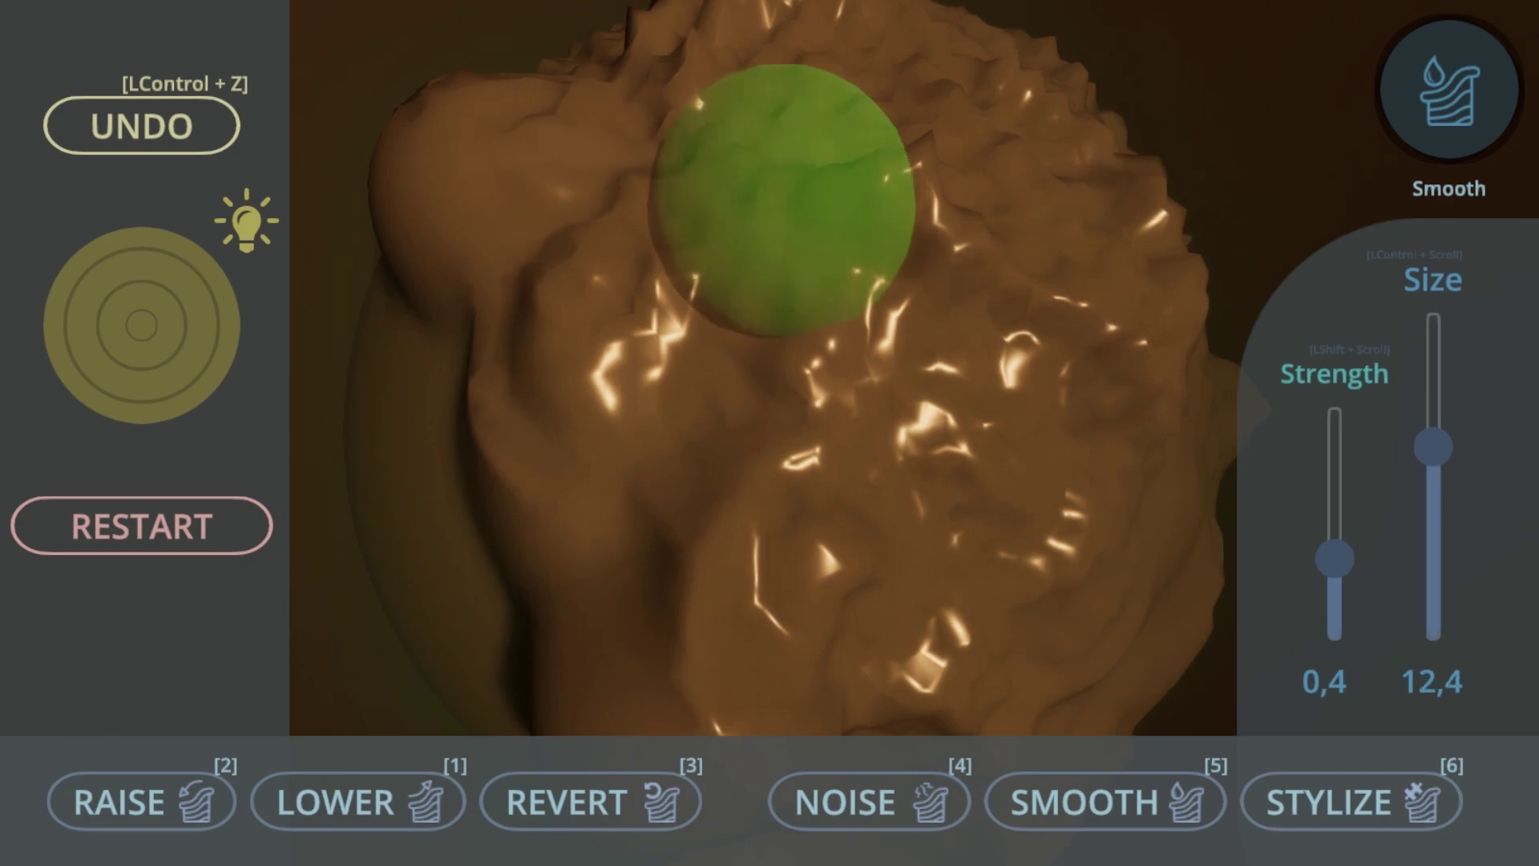